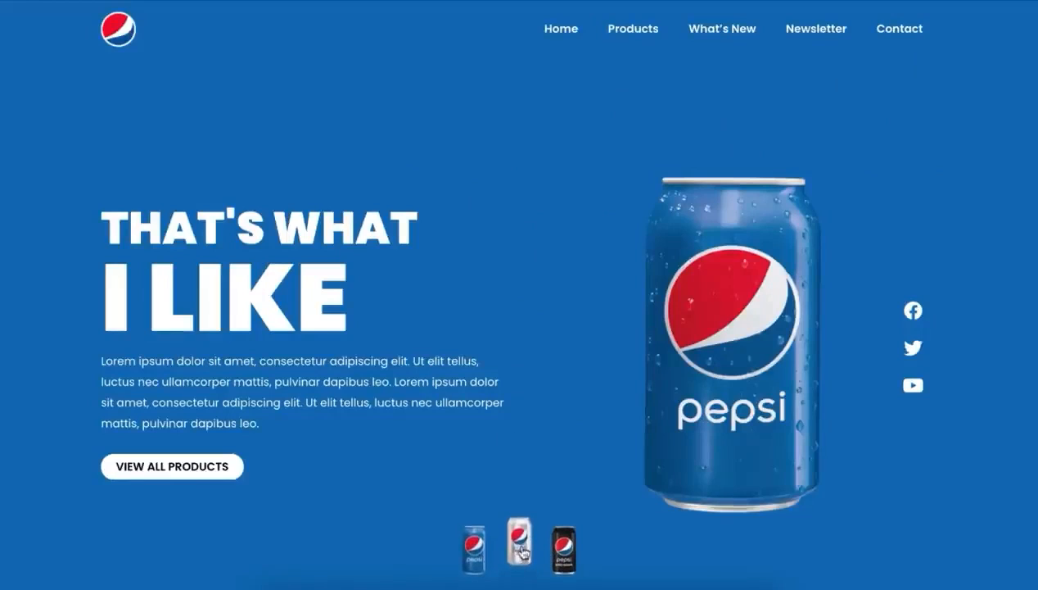
Preview the finished landing page's can switcher by selecting the diet, black and blue Pepsi thumbnails.
left_click(520, 547)
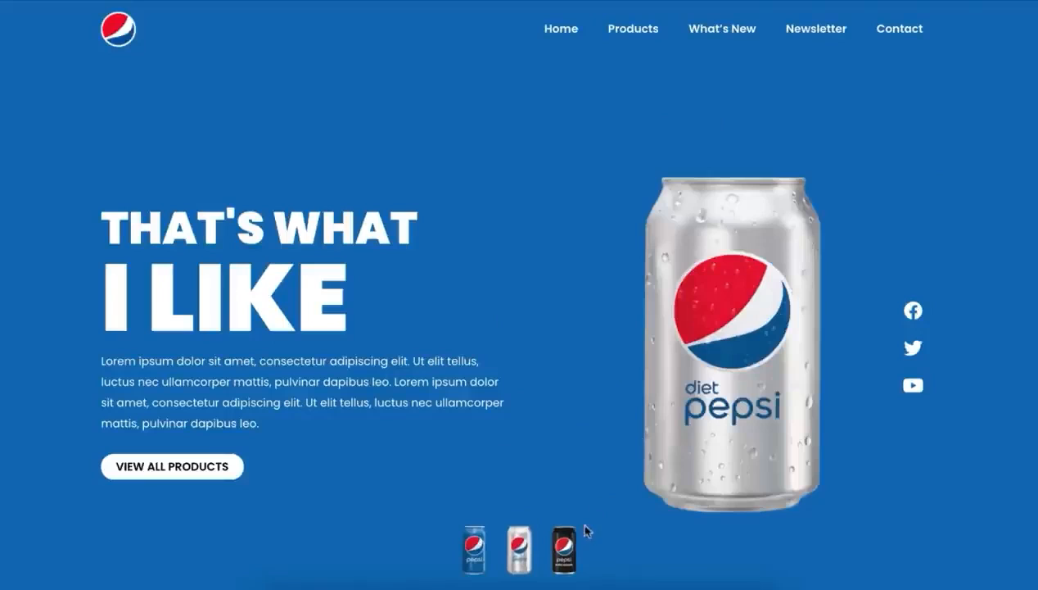
left_click(565, 544)
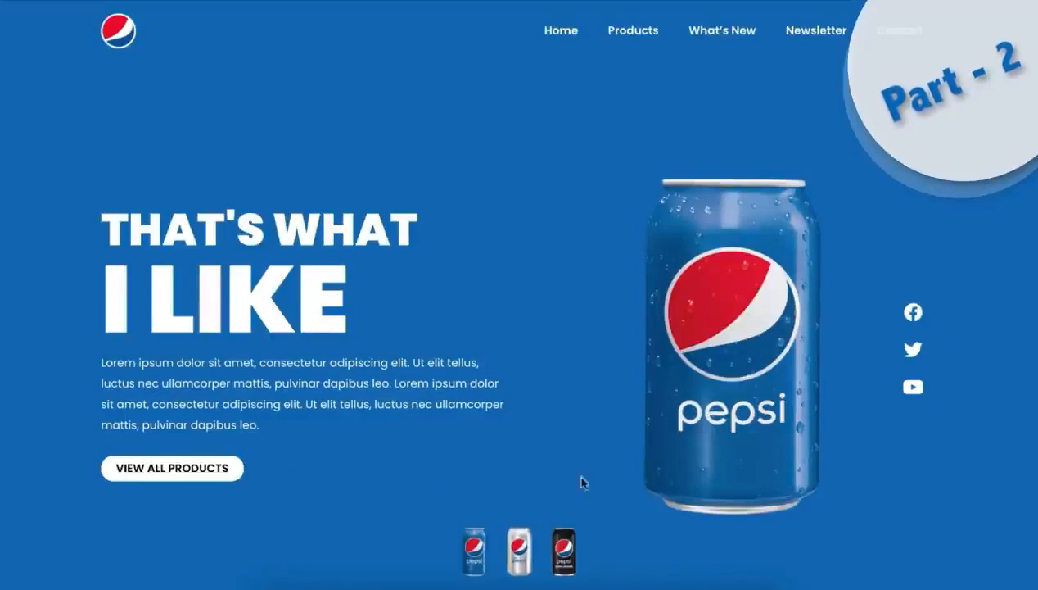
left_click(521, 547)
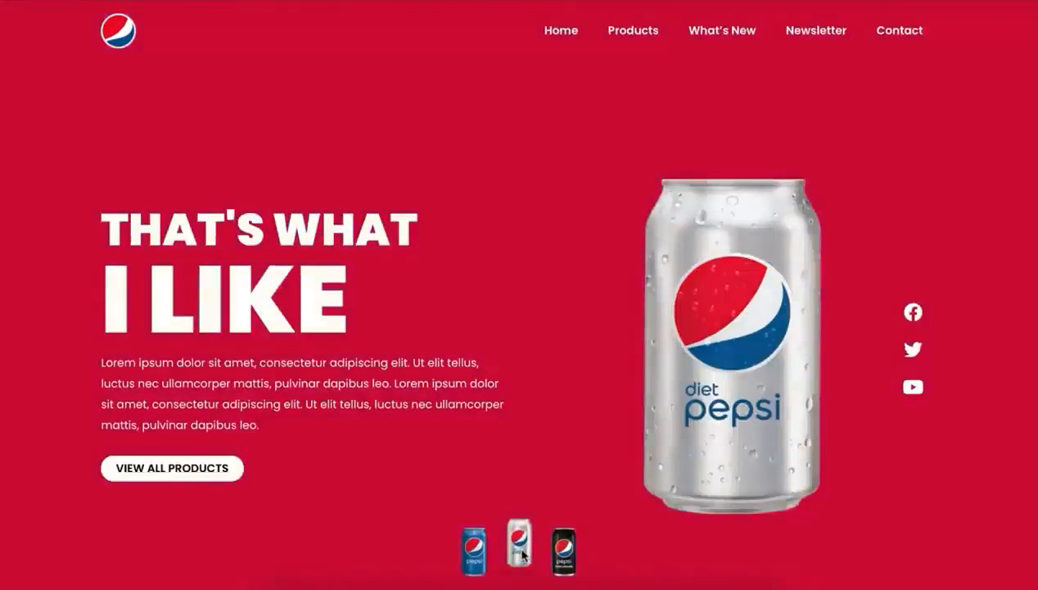
left_click(563, 545)
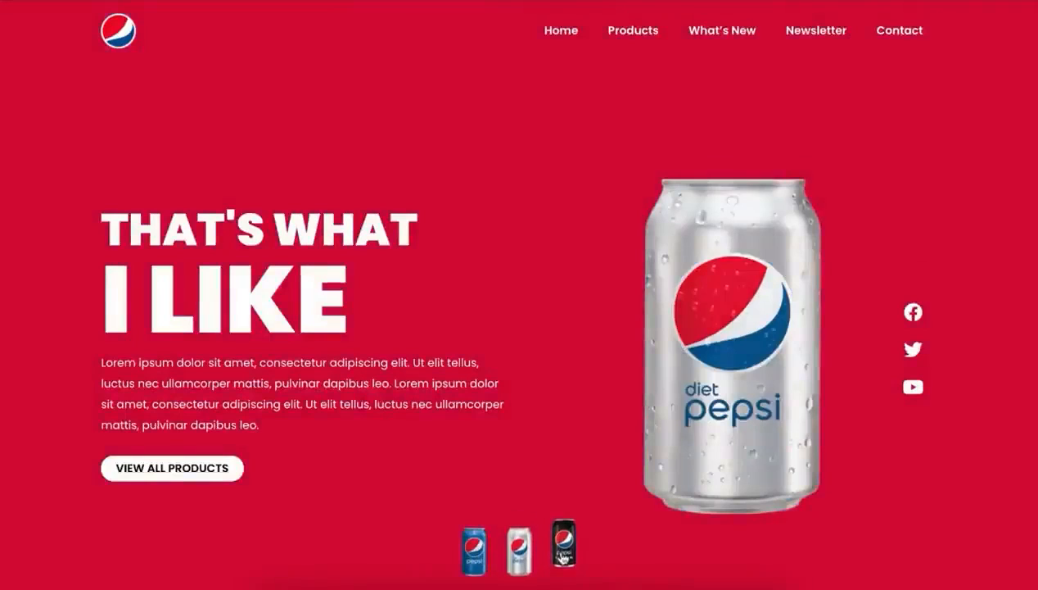
left_click(528, 560)
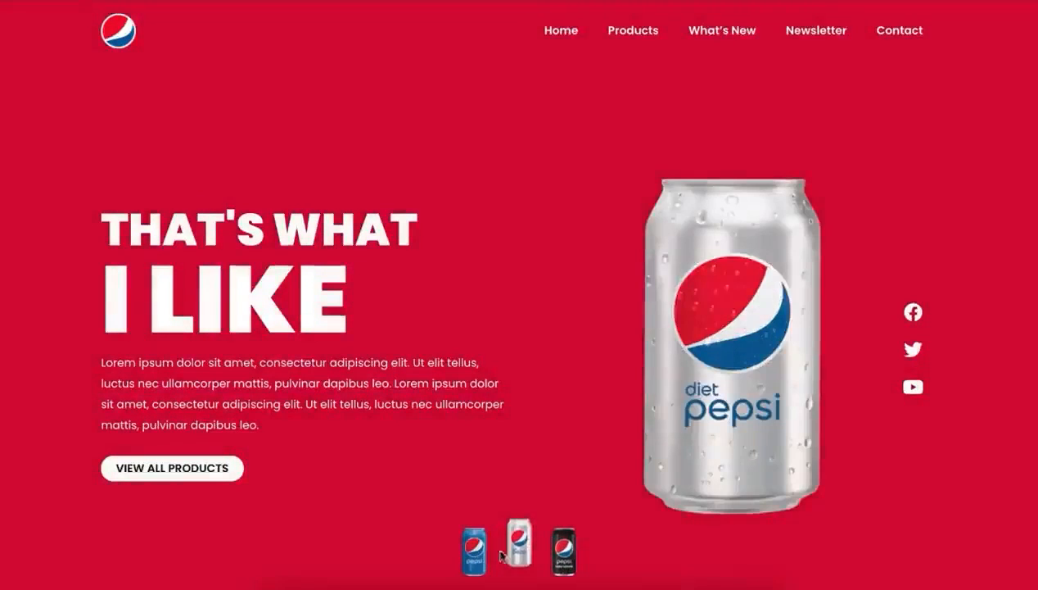
left_click(478, 547)
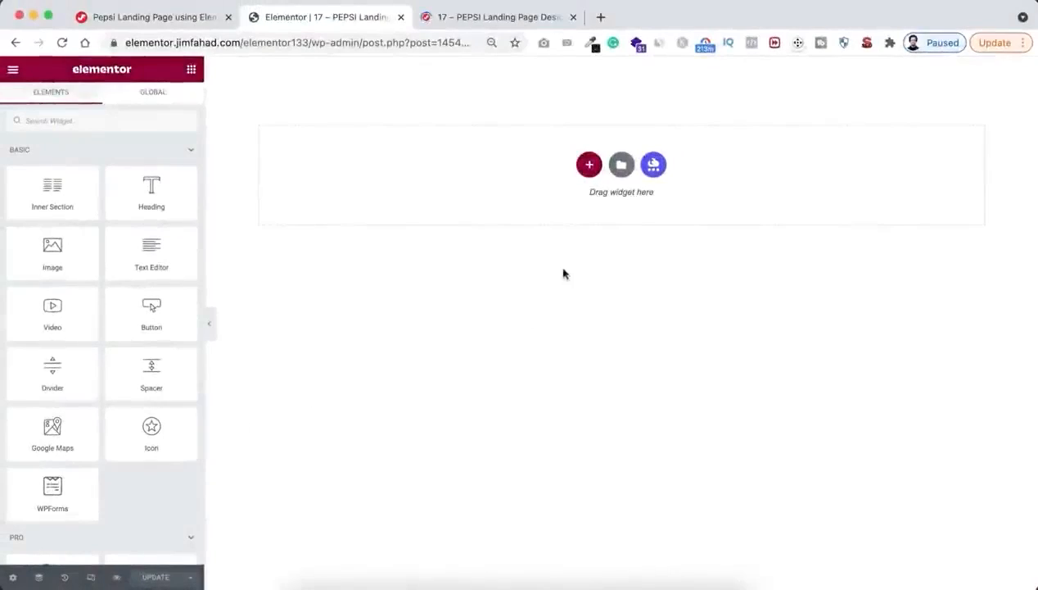
Add a section with two equal columns and set its minimum height to 85 VH.
left_click(589, 166)
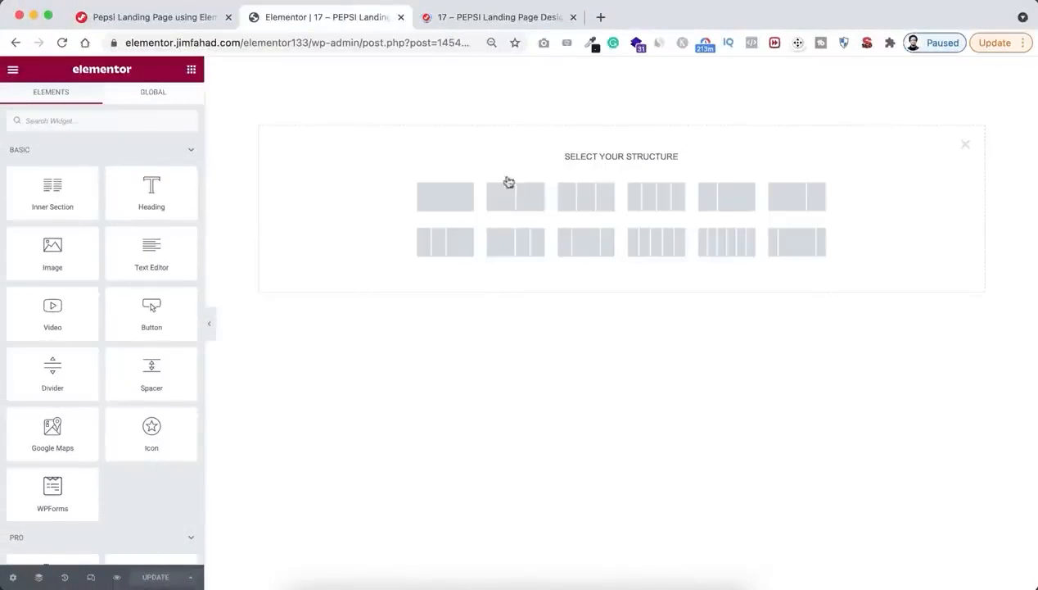
left_click(532, 201)
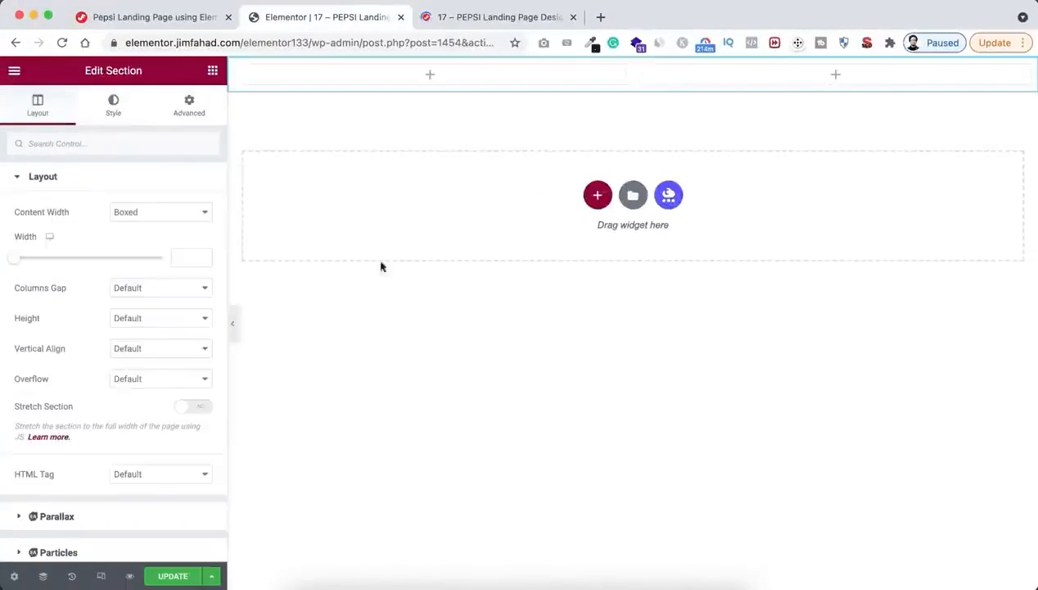
left_click(185, 318)
left_click(173, 350)
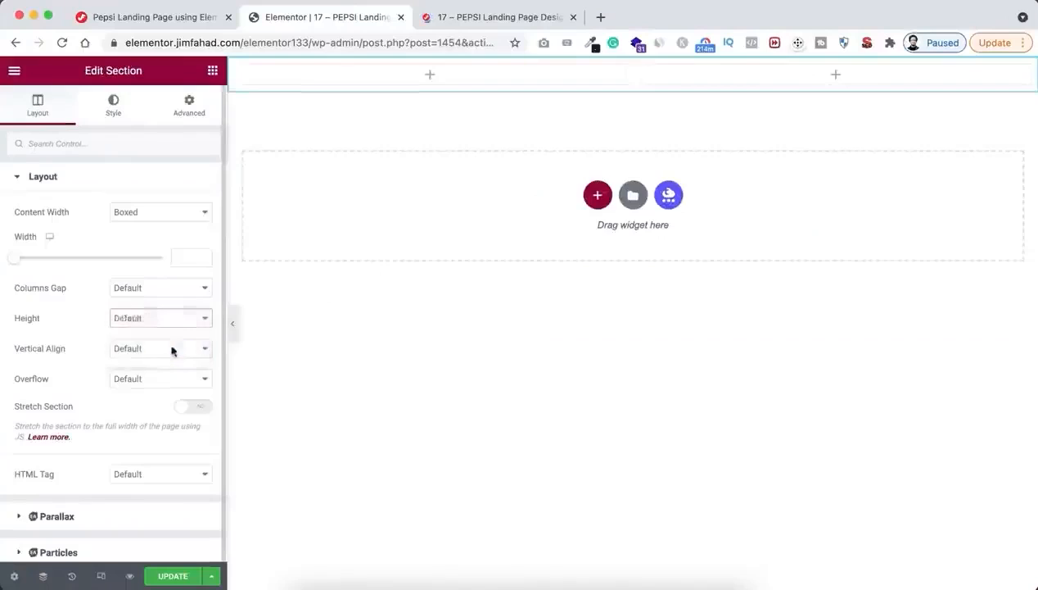
left_click(192, 344)
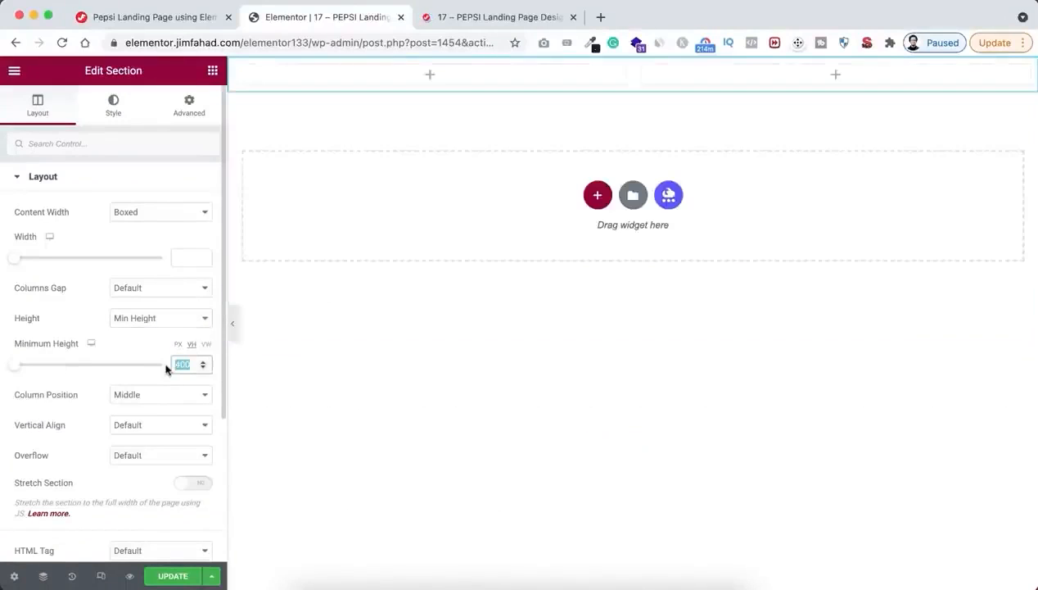
type("85")
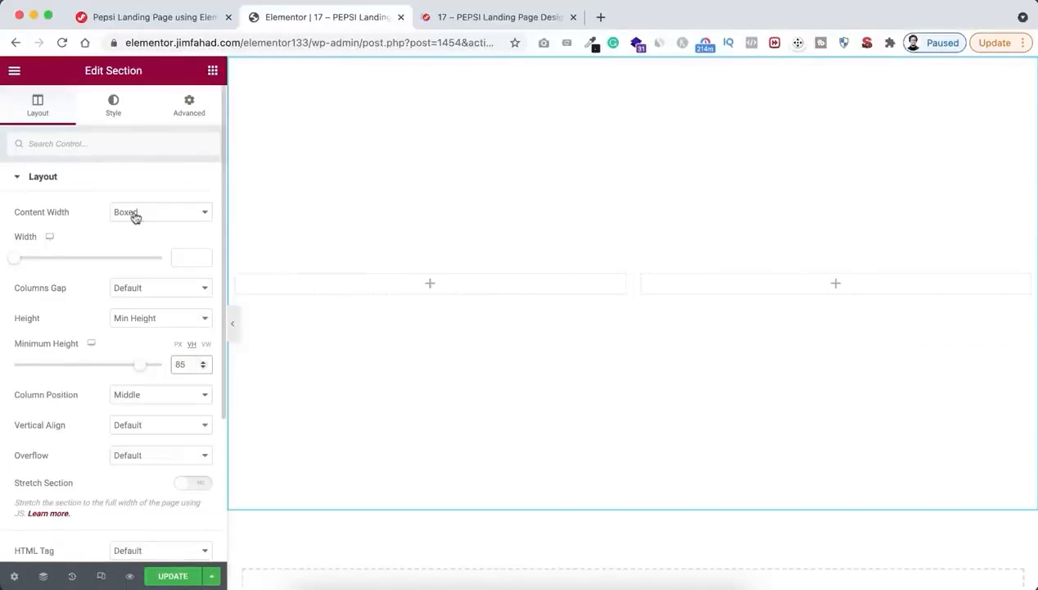
Give the section a classic background in the colour #0165ba.
left_click(115, 110)
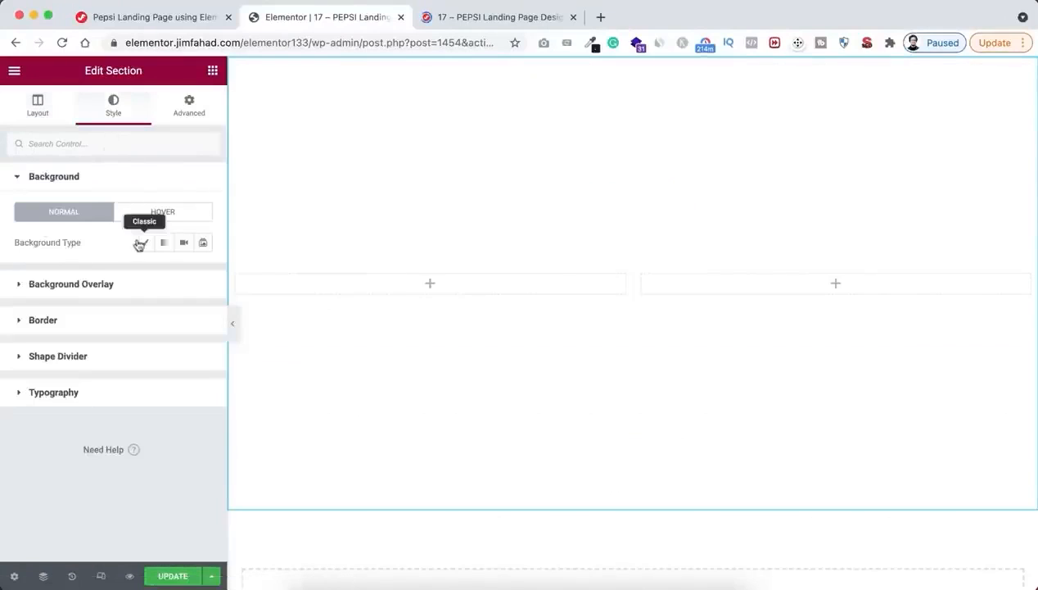
left_click(142, 243)
left_click(205, 273)
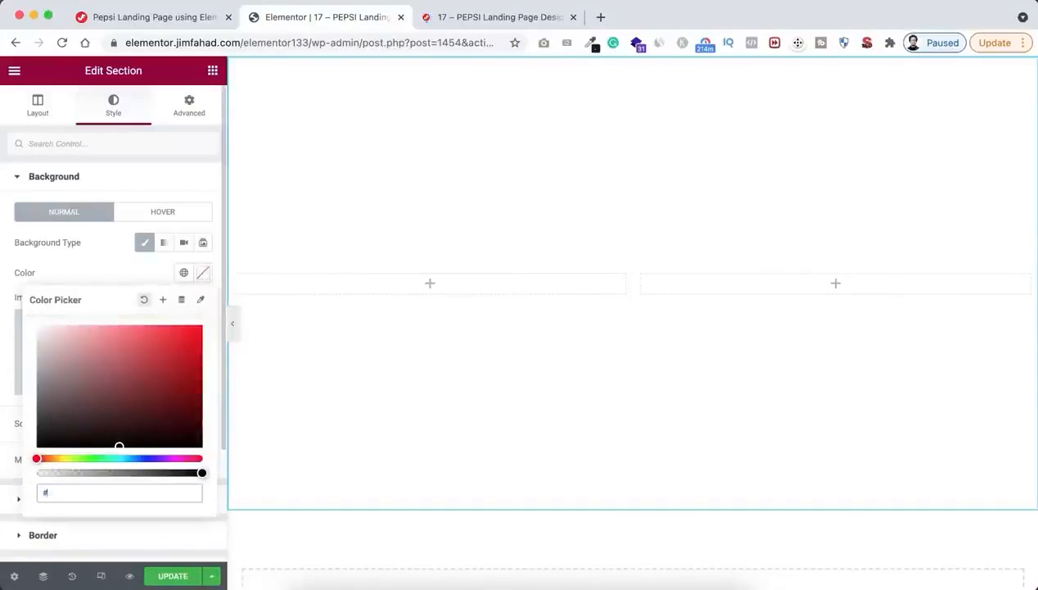
type("#0165")
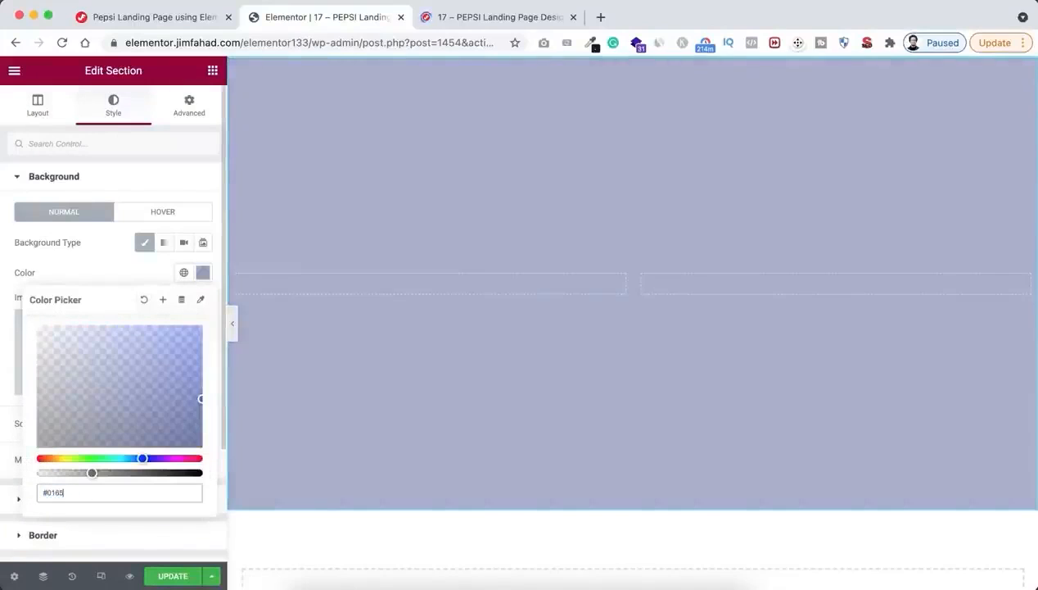
type("ba")
left_click(128, 212)
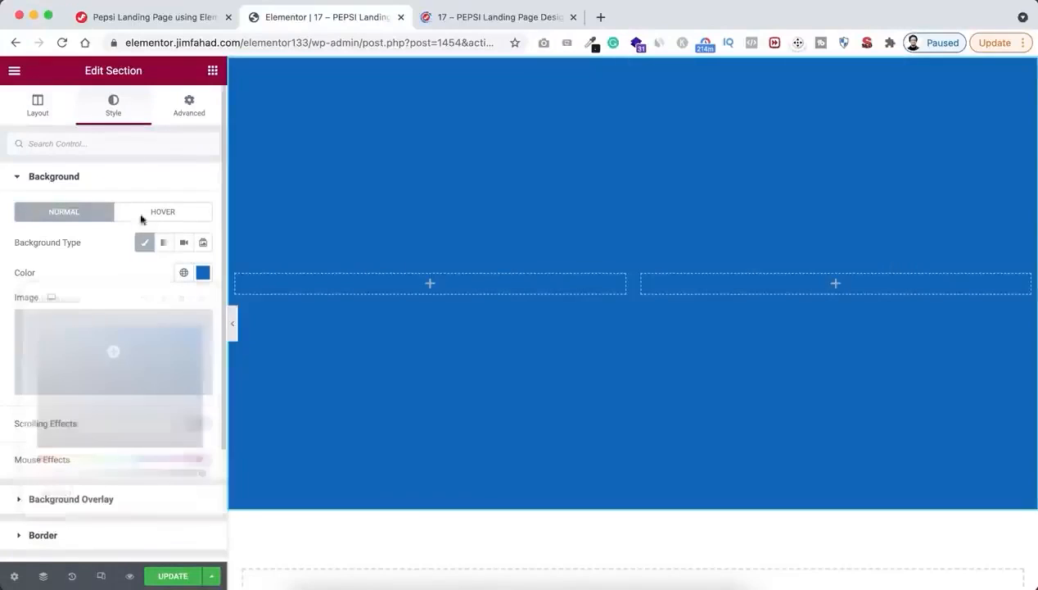
Set the section's padding to 2% on all sides.
left_click(190, 108)
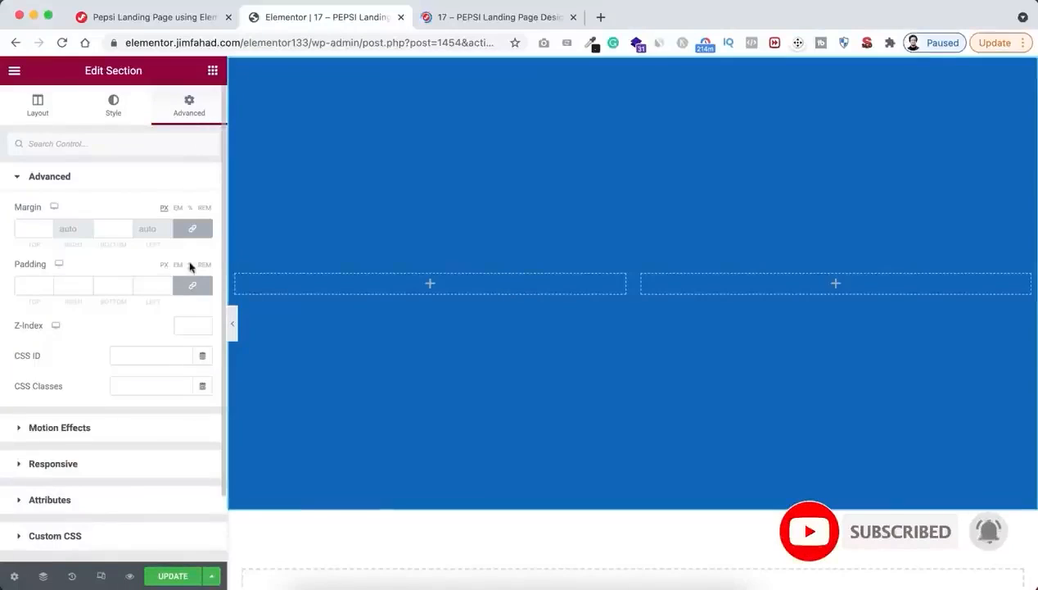
left_click(145, 286)
type("2")
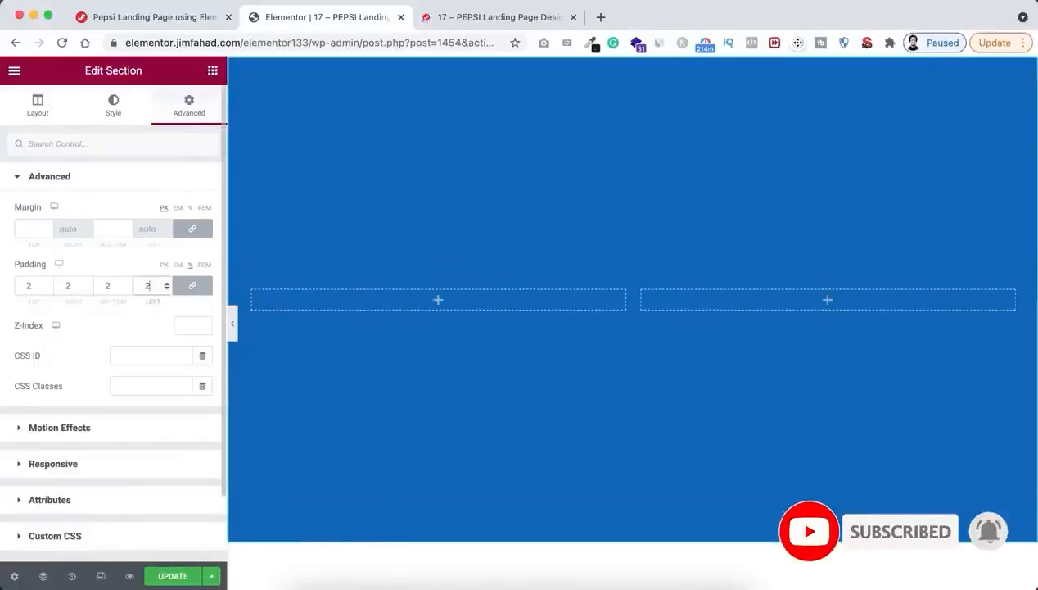
Add a Heading widget to the section's first column with the title "That's What".
left_click(438, 301)
left_click_drag(187, 221, 421, 305)
triple_click(150, 236)
type("Th")
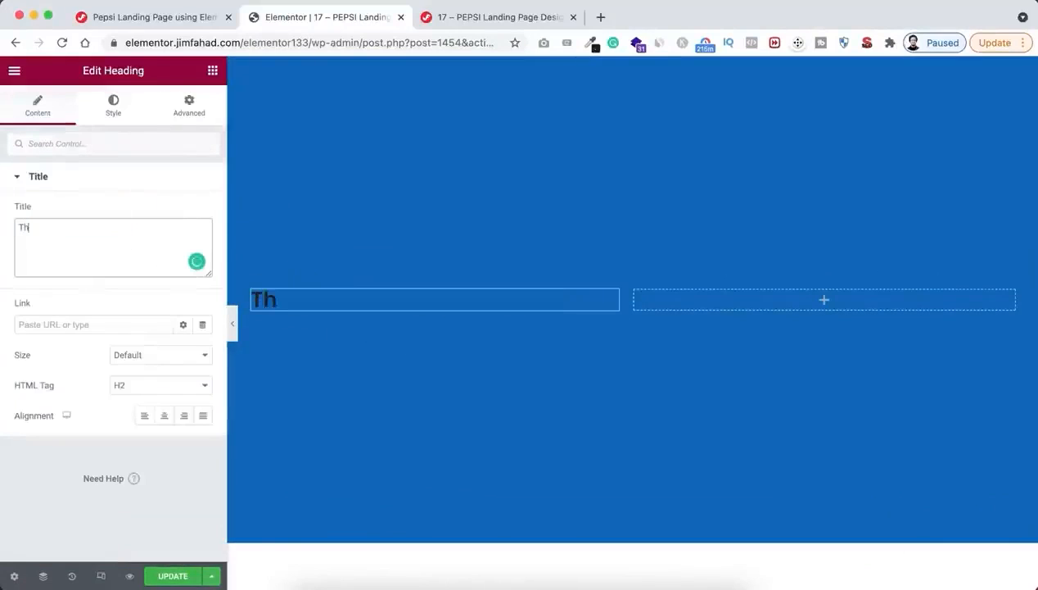
type("at's What")
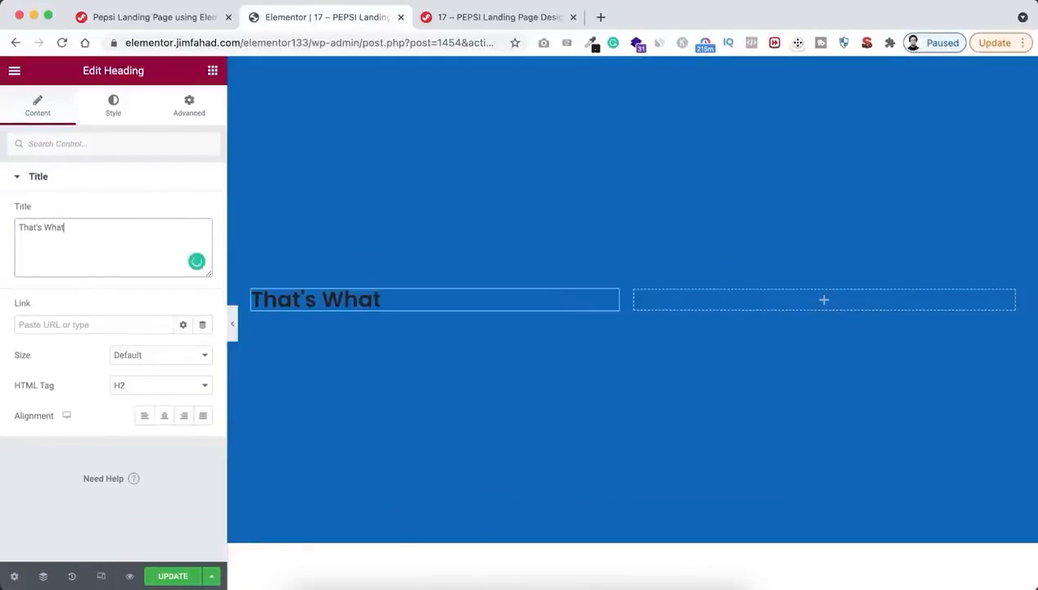
Set the "That's What" heading's text colour to white, #FFFFFF.
left_click(115, 104)
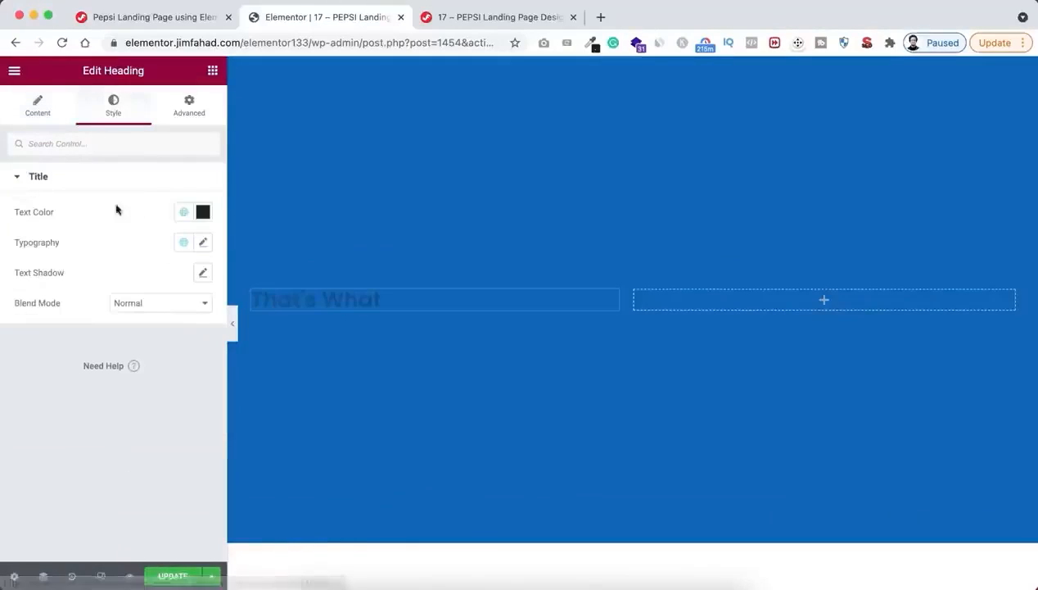
left_click(201, 212)
left_click_drag(103, 300, 21, 266)
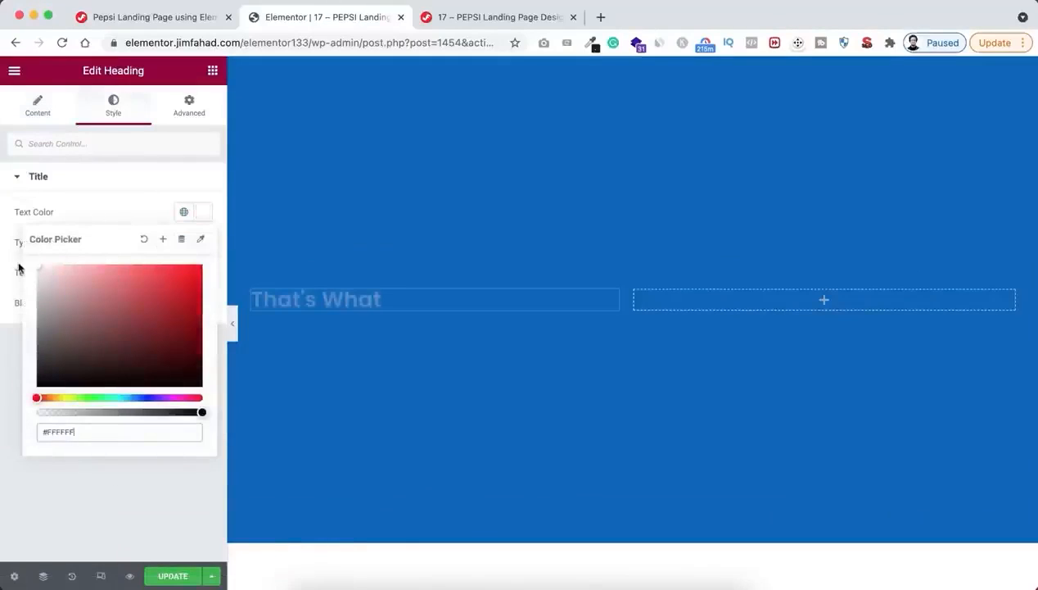
left_click(82, 218)
Set the "That's What" heading's typography to size 60 px, weight 900, uppercase transform and 0.8 em line height.
left_click(200, 242)
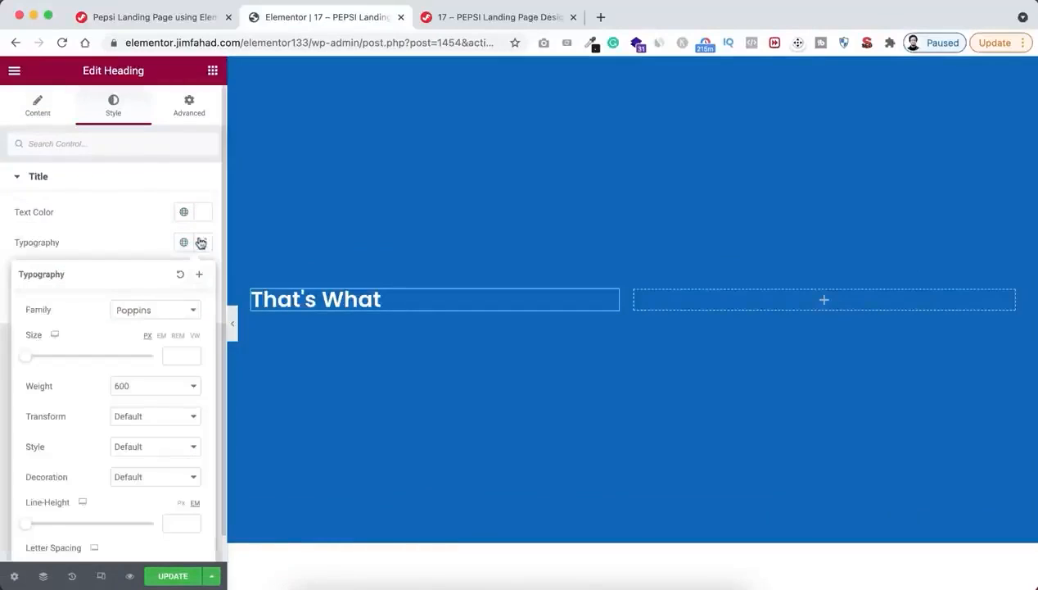
left_click(176, 356)
type("60")
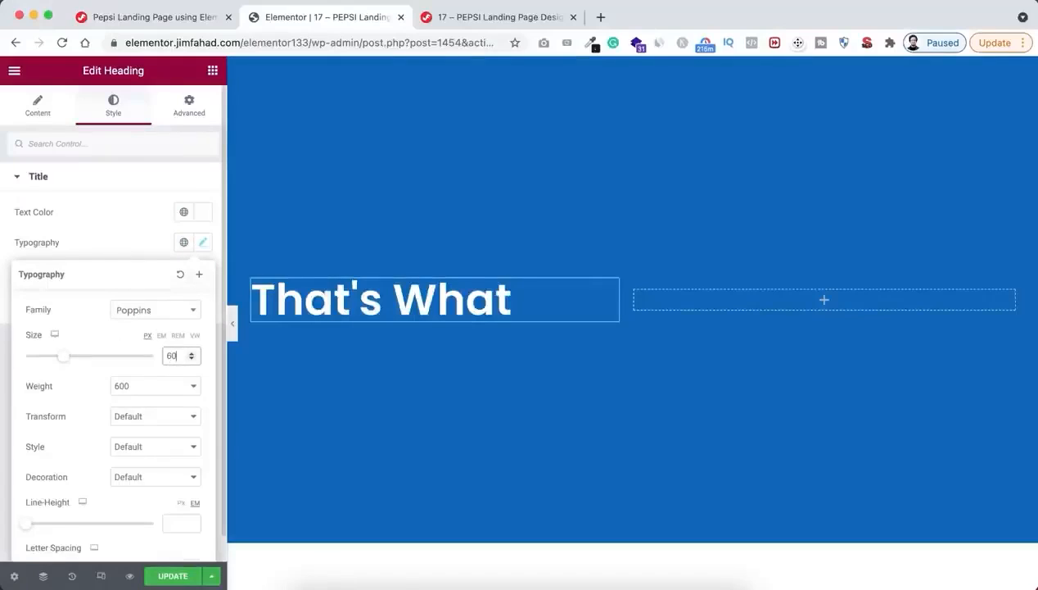
left_click(127, 389)
left_click(131, 431)
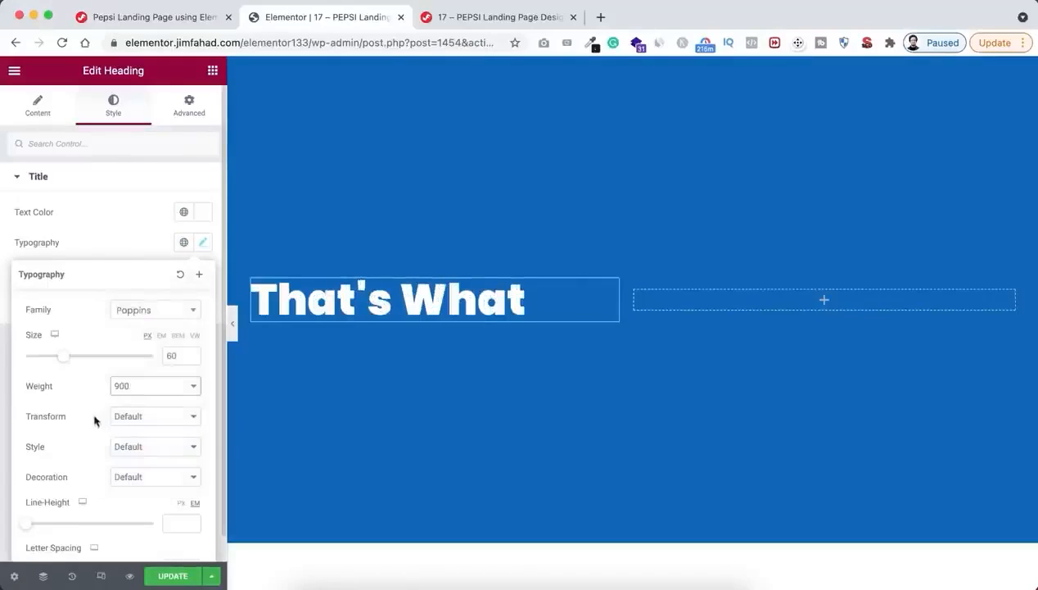
left_click(134, 418)
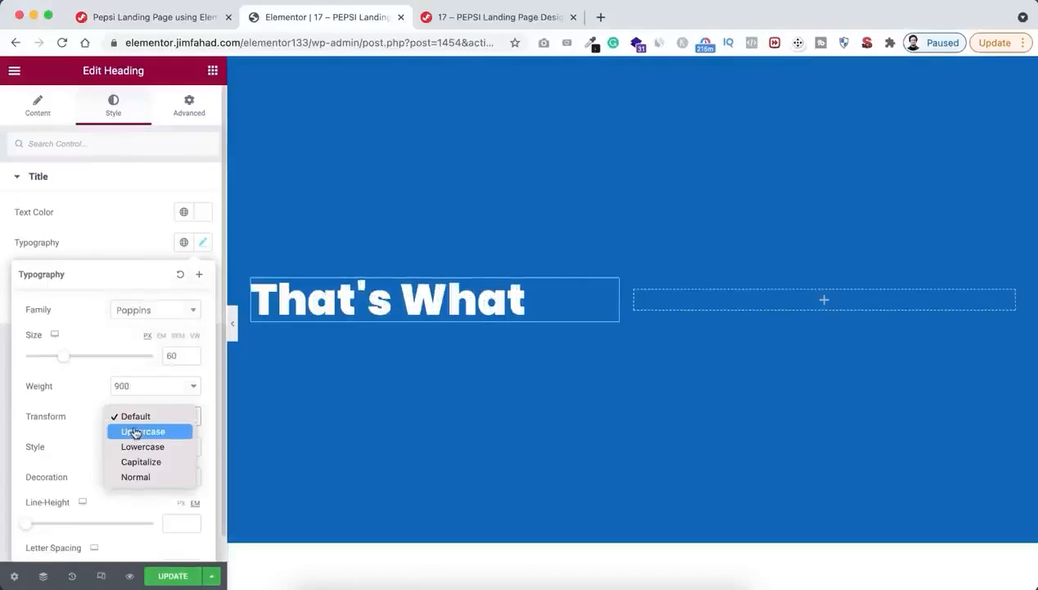
left_click(135, 430)
left_click(169, 521)
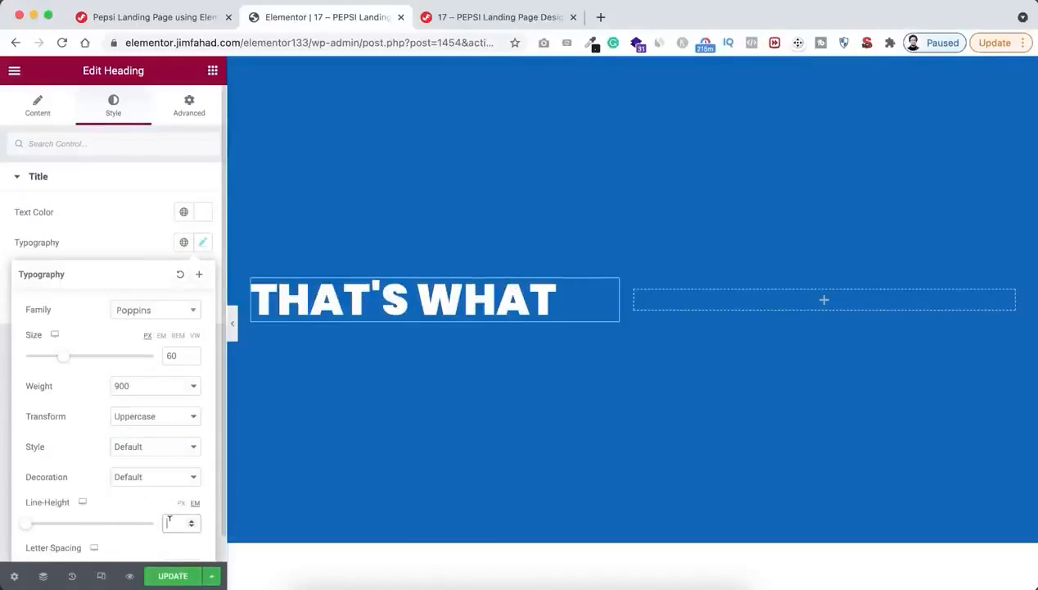
type("0.8")
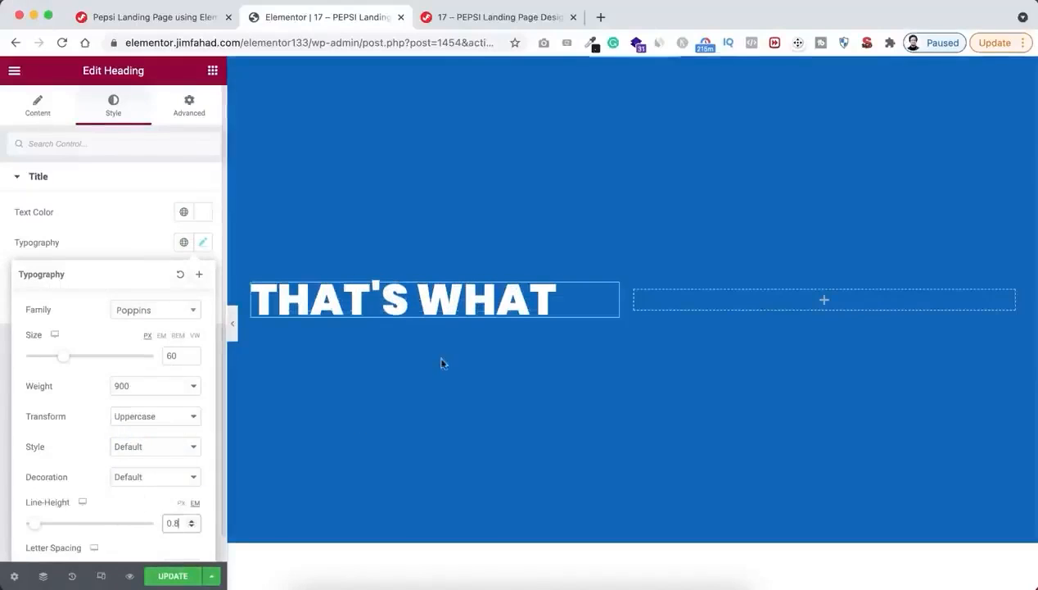
Duplicate the "That's What" heading and change the copy's title to "i like".
left_click(593, 290)
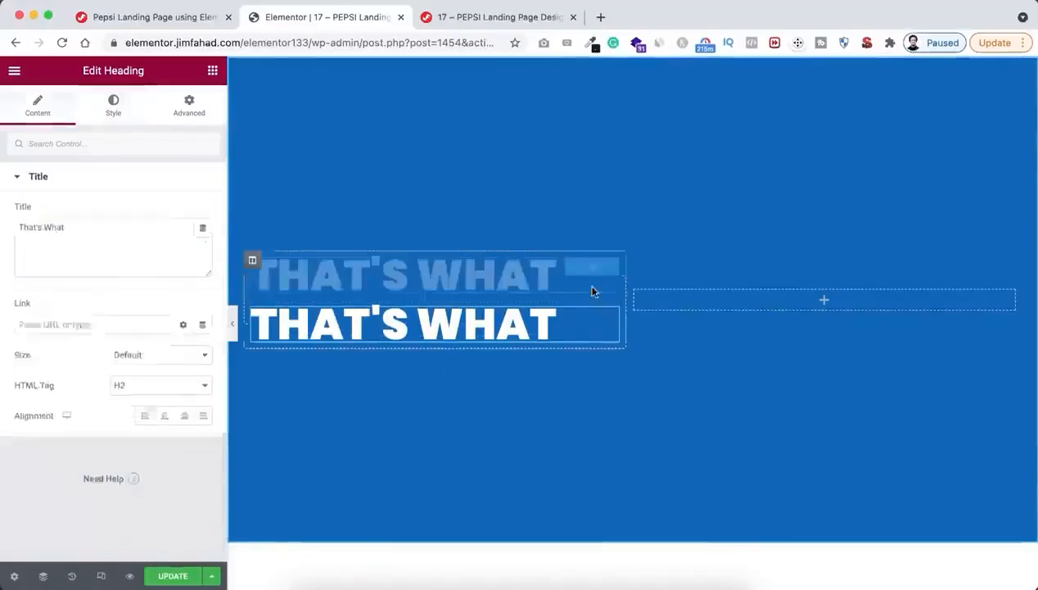
left_click(90, 233)
key("super+a")
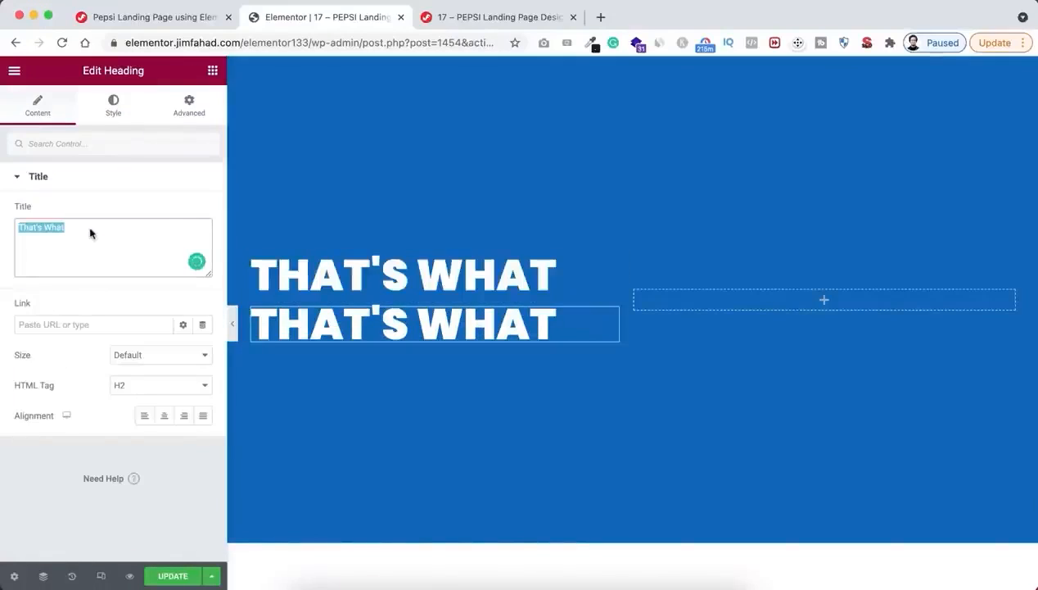
type("i like")
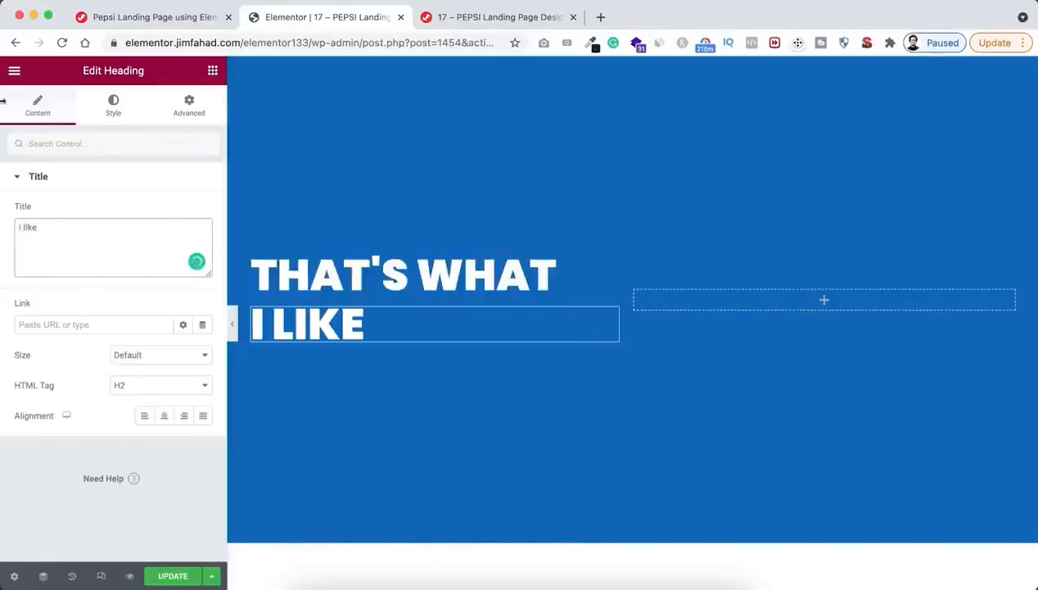
Set the "i like" heading's font size to 126 px.
left_click(114, 105)
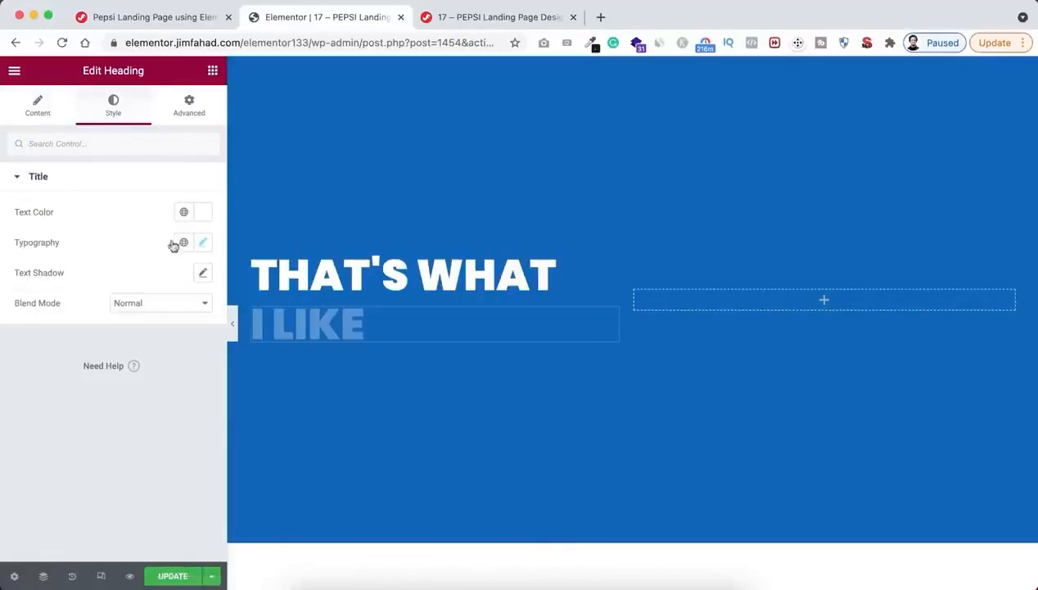
left_click(204, 242)
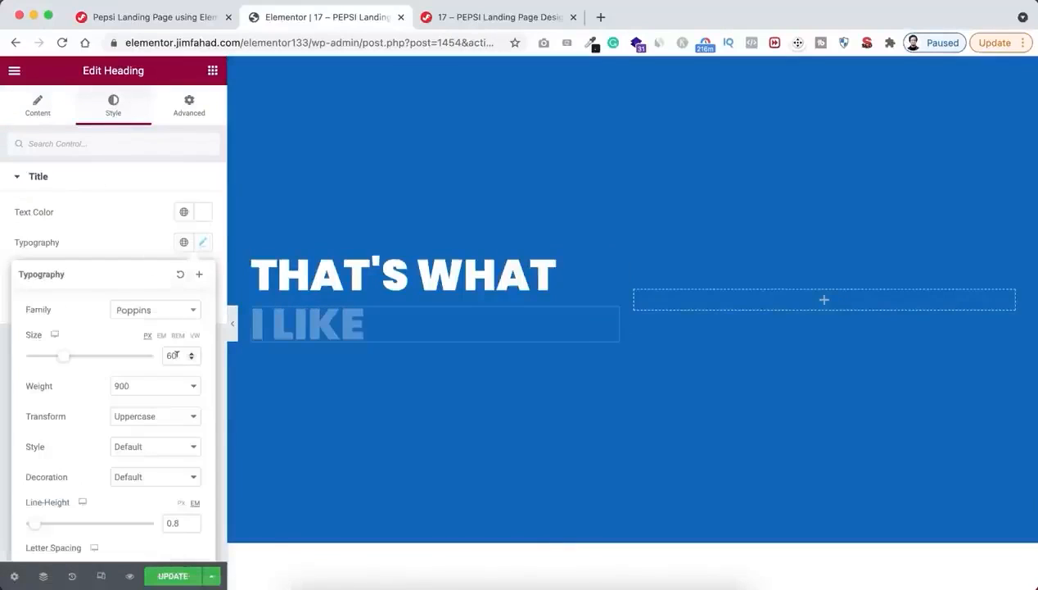
type("126")
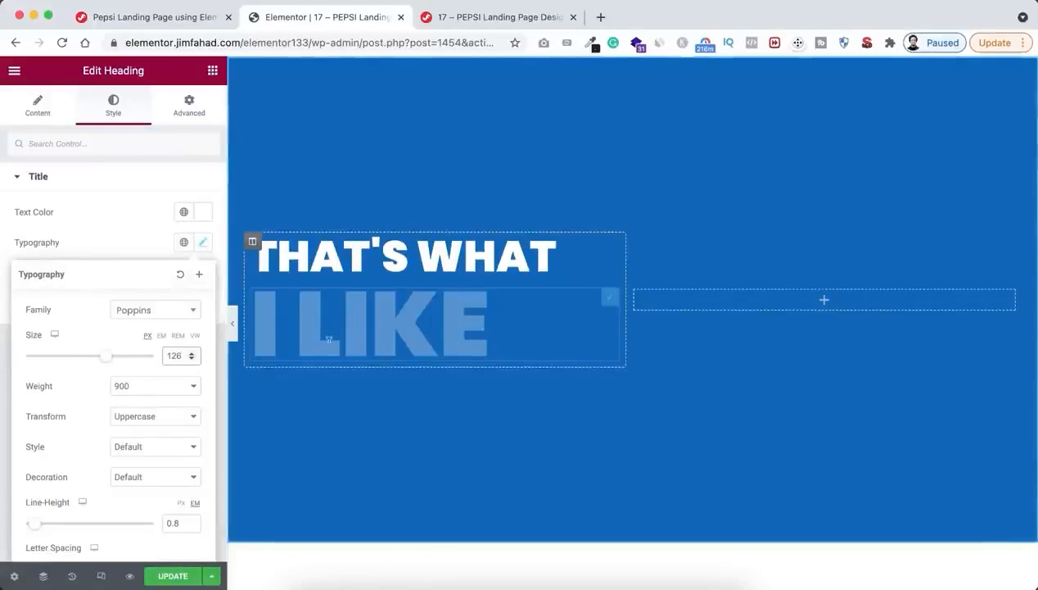
Add a Text Editor widget below the "i like" heading.
left_click(213, 72)
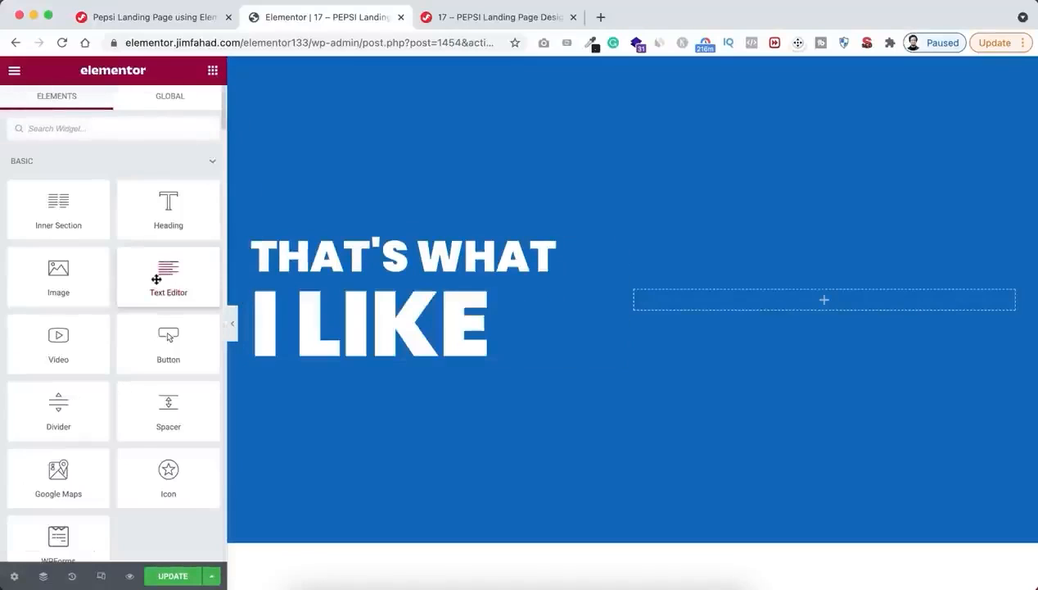
left_click_drag(156, 276, 360, 358)
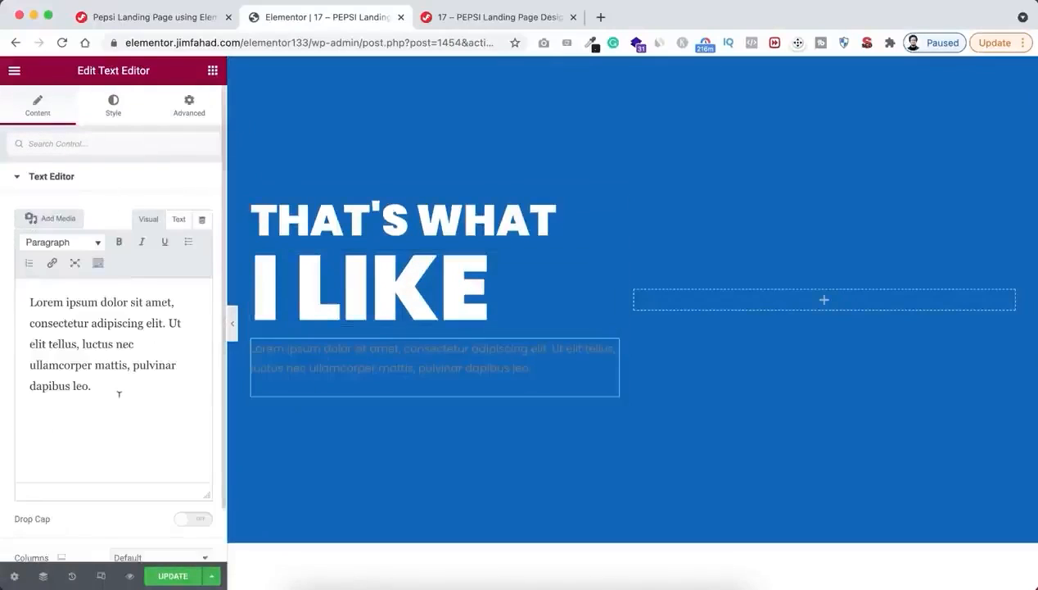
Double the placeholder text by repeating the Lorem ipsum passage within the same paragraph.
key("super+a")
key("super+c")
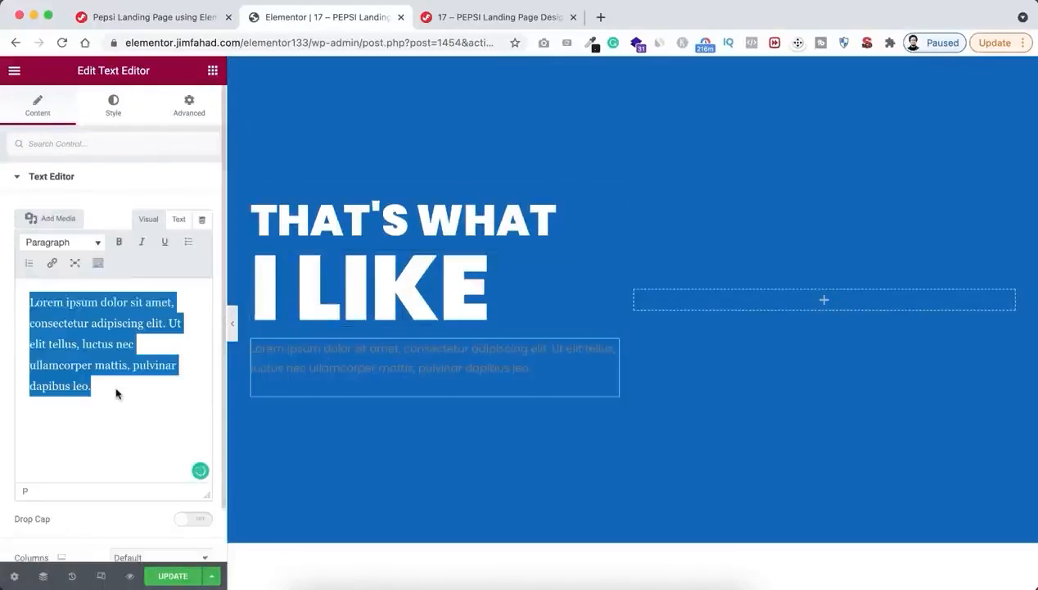
left_click(116, 393)
key("super+v")
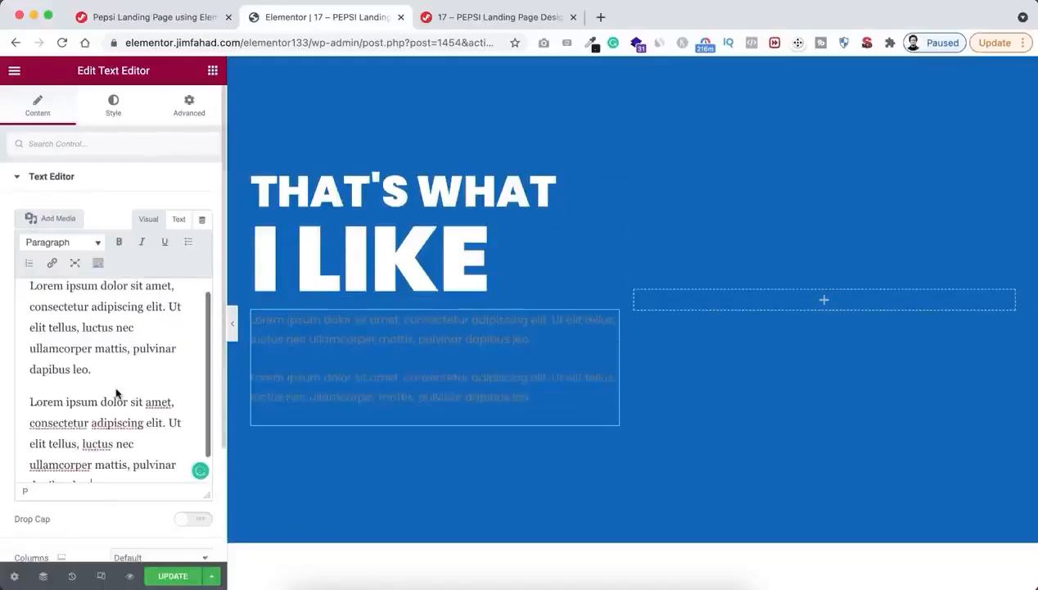
left_click(30, 402)
key("BackSpace")
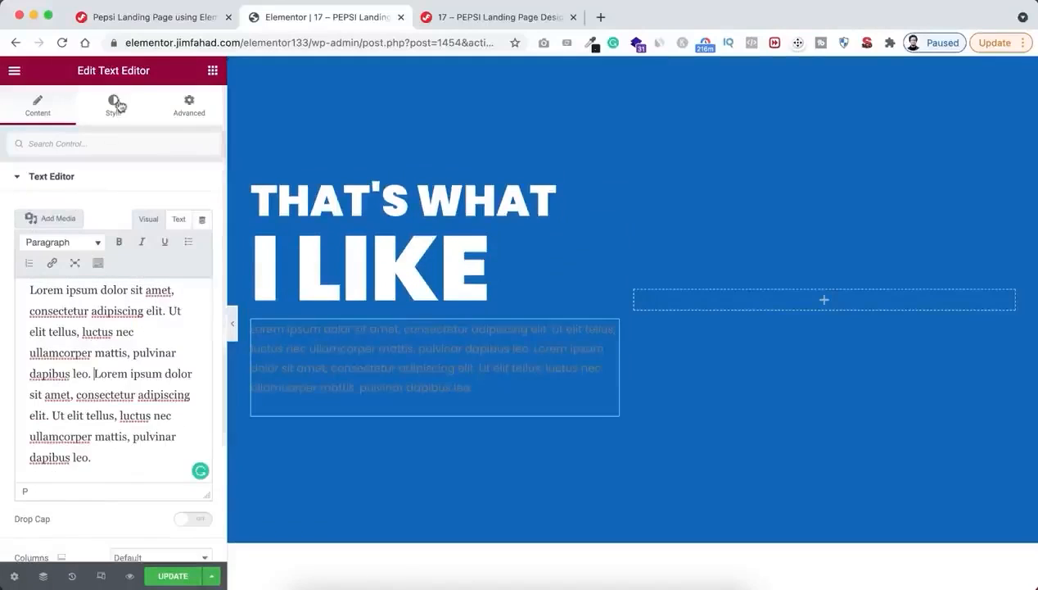
Set the paragraph's text color to white (#FFFFFF).
left_click(117, 104)
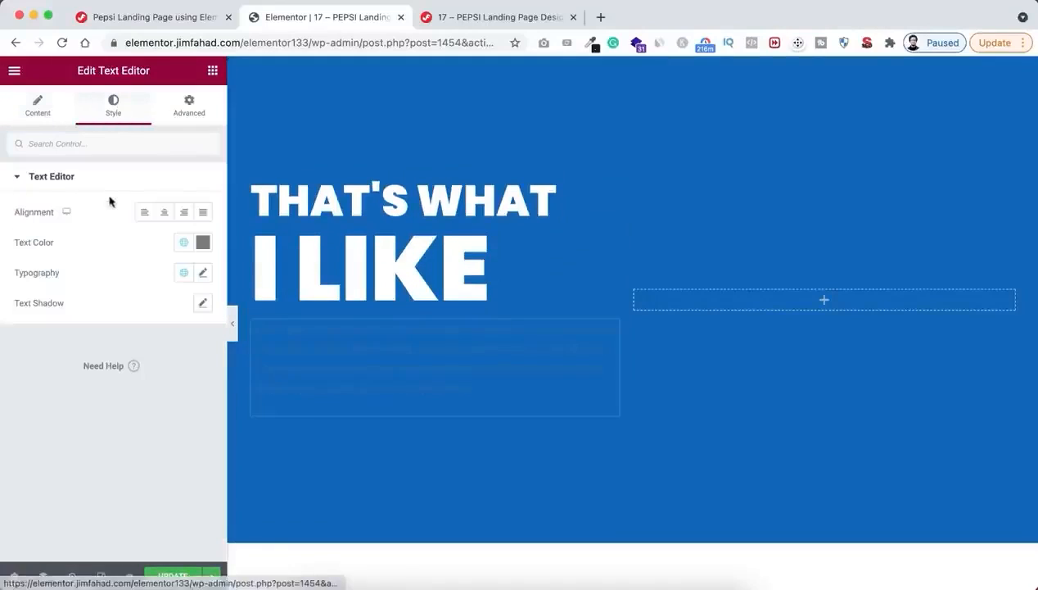
left_click(203, 241)
mouse_move(96, 295)
left_mouse_down()
mouse_move(62, 309)
mouse_move(25, 288)
left_mouse_up()
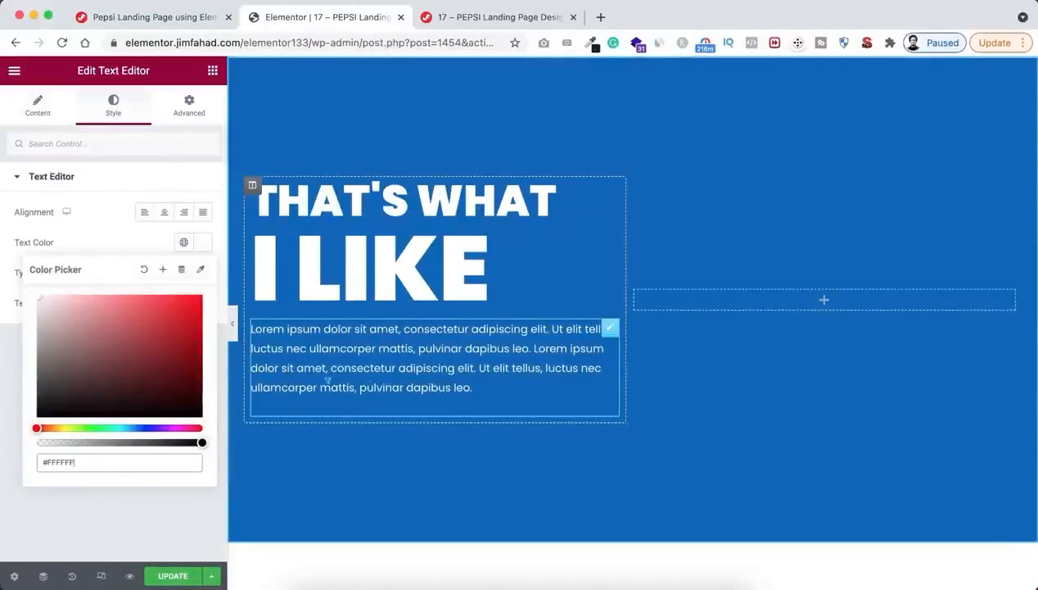
Unlink the paragraph's margin values and set its bottom margin to -20 px.
left_click(188, 104)
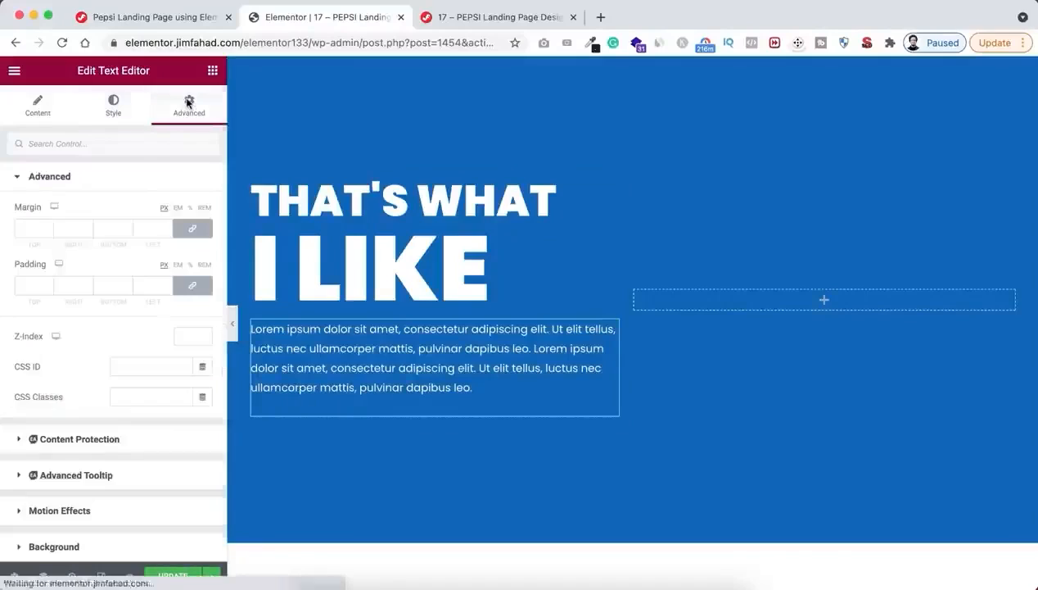
left_click(181, 227)
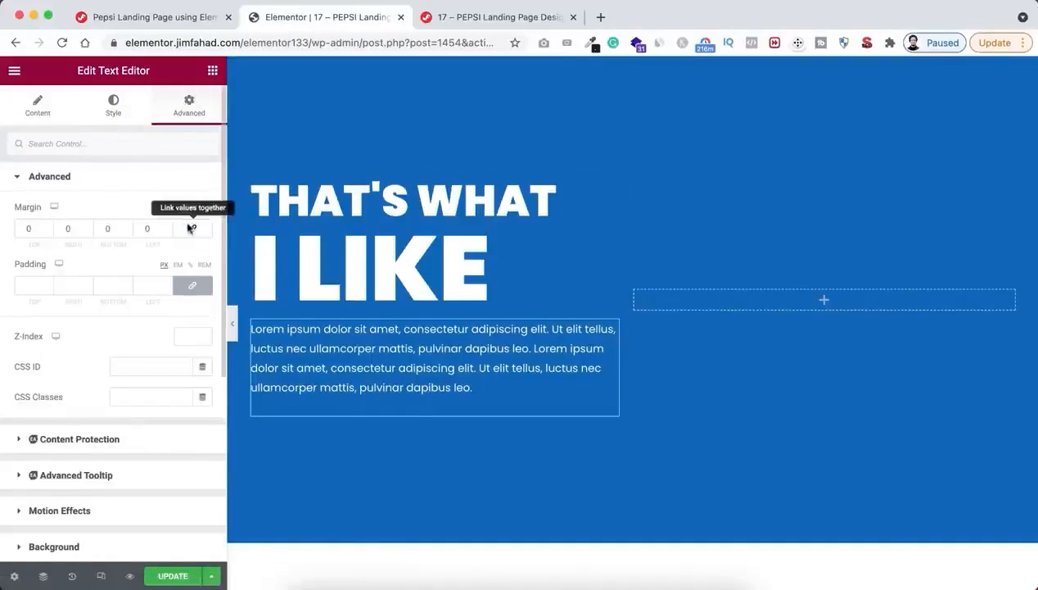
left_click(127, 232)
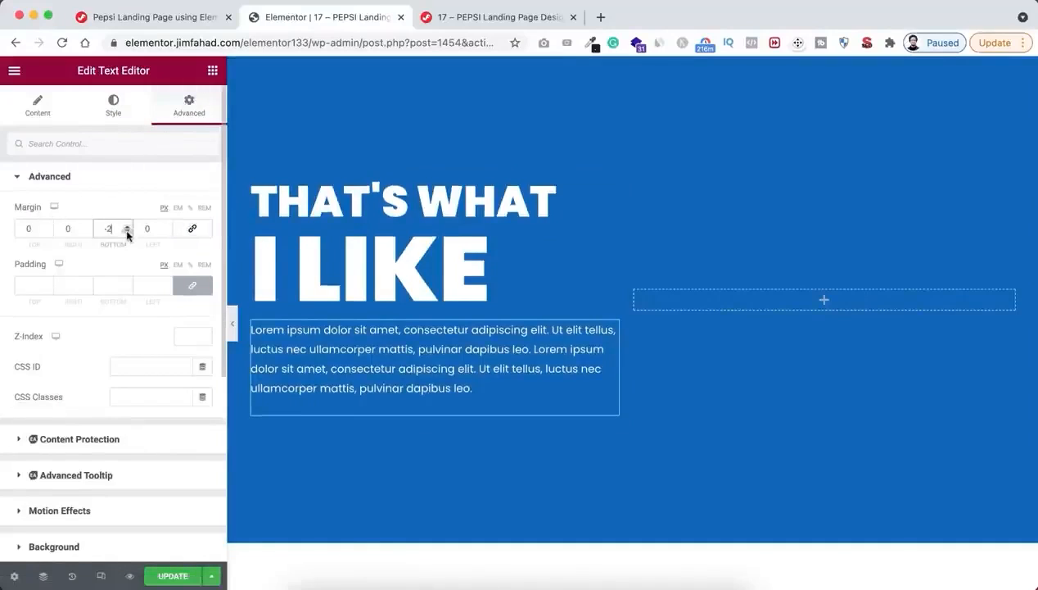
type("0")
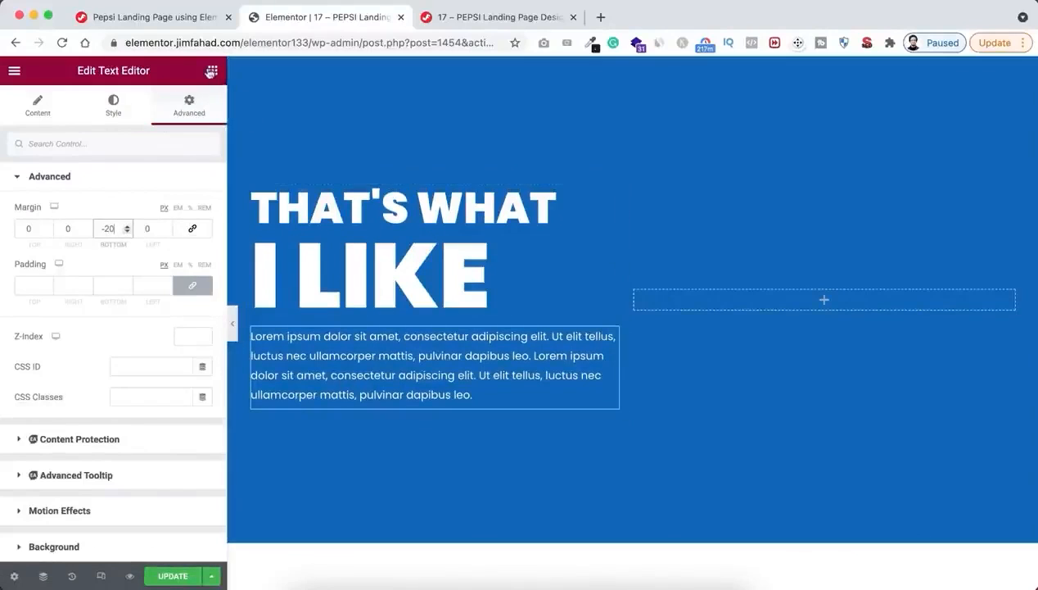
Add a Button widget below the paragraph and set its text to "View All Products".
left_click(212, 71)
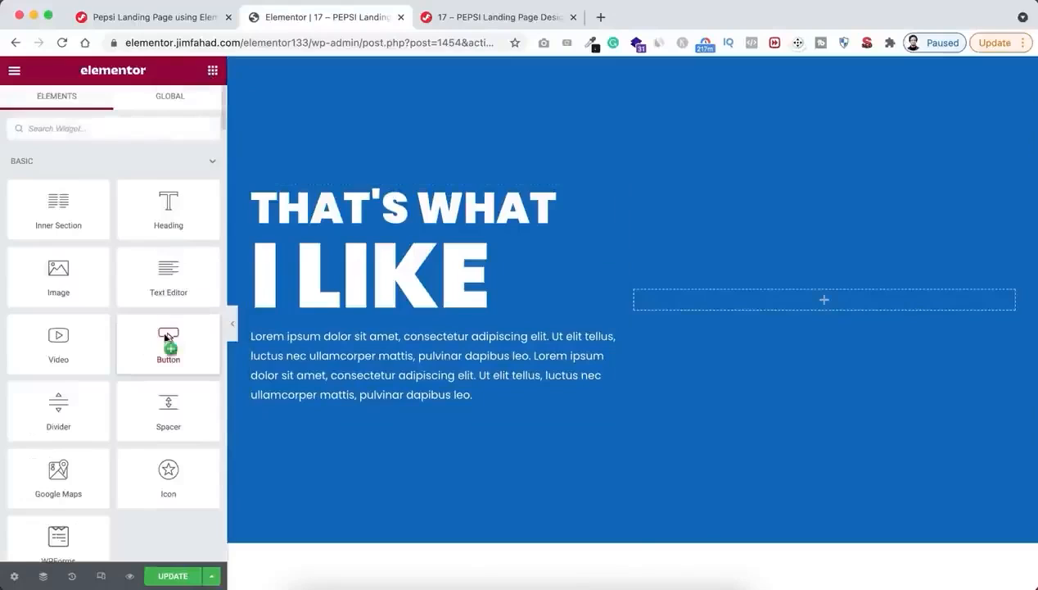
left_click_drag(166, 338, 344, 405)
left_click(156, 242)
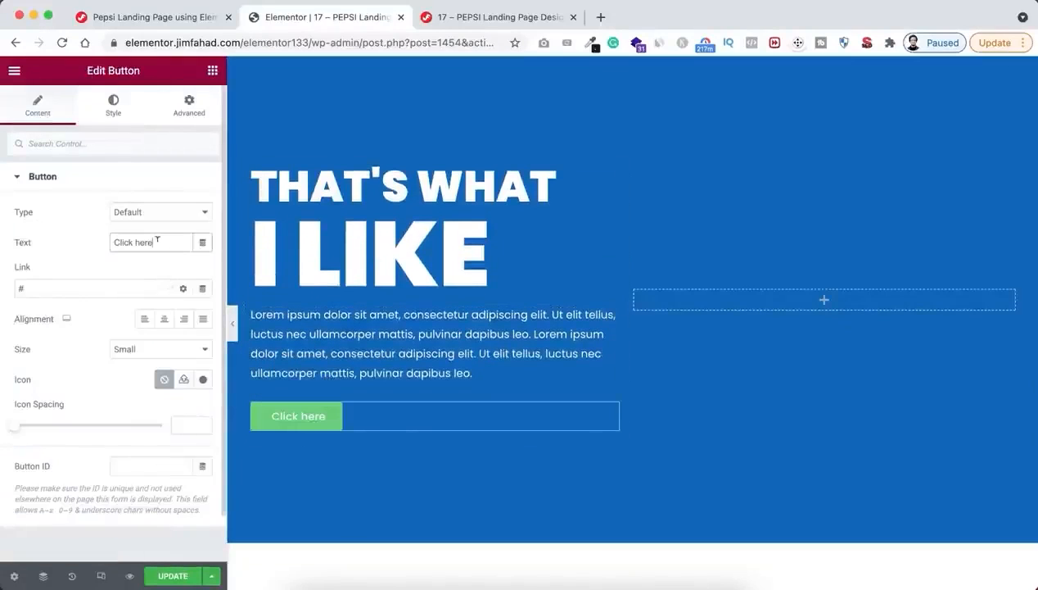
triple_click(157, 242)
type("Vie")
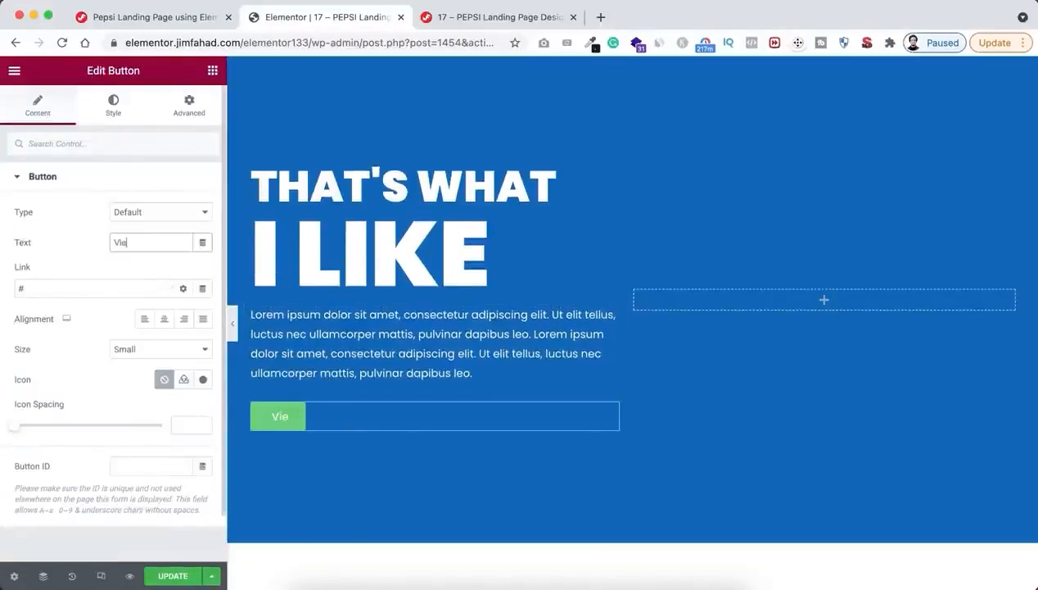
type("w ALl Products")
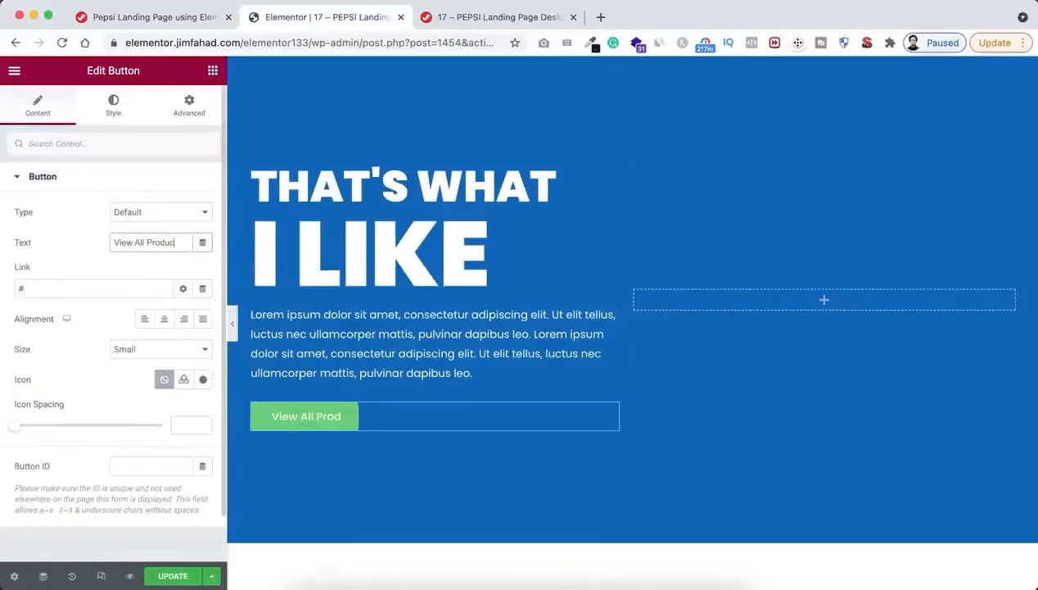
Set the button's typography to weight 600 with uppercase transform.
left_click(111, 106)
left_click(203, 215)
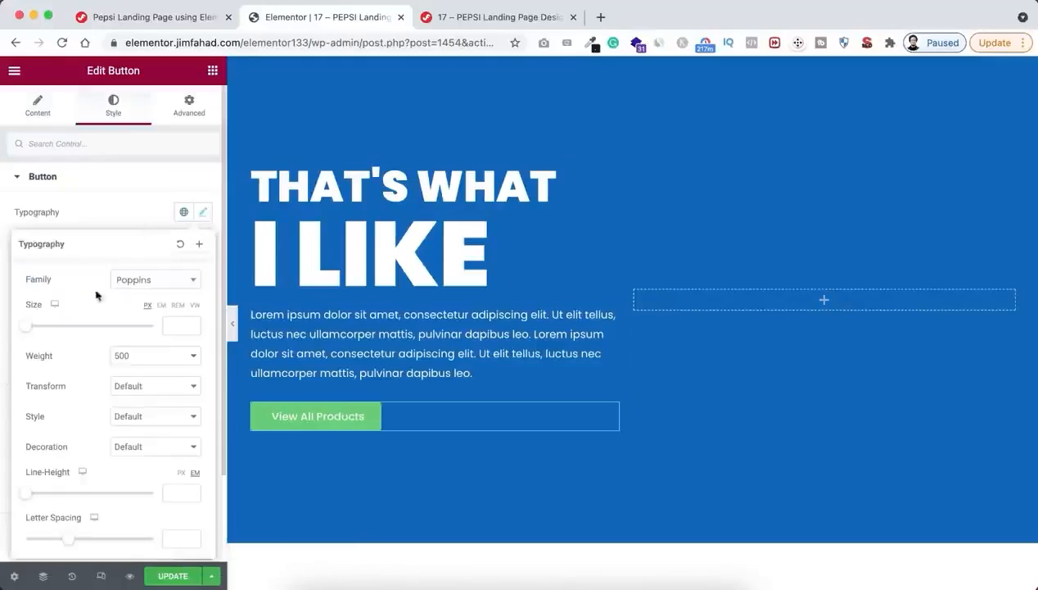
left_click(133, 356)
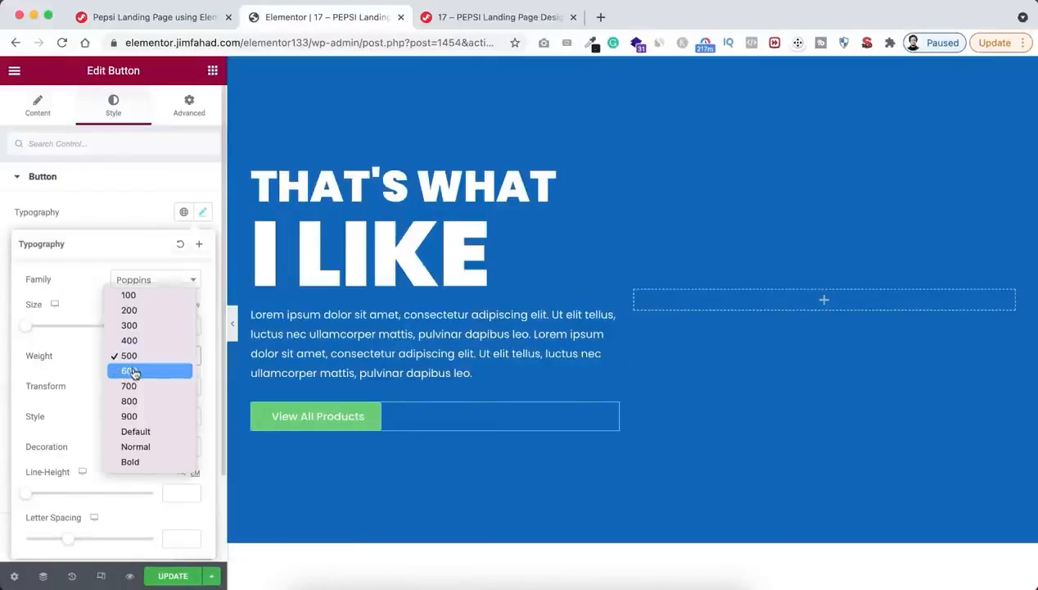
left_click(132, 366)
left_click(144, 388)
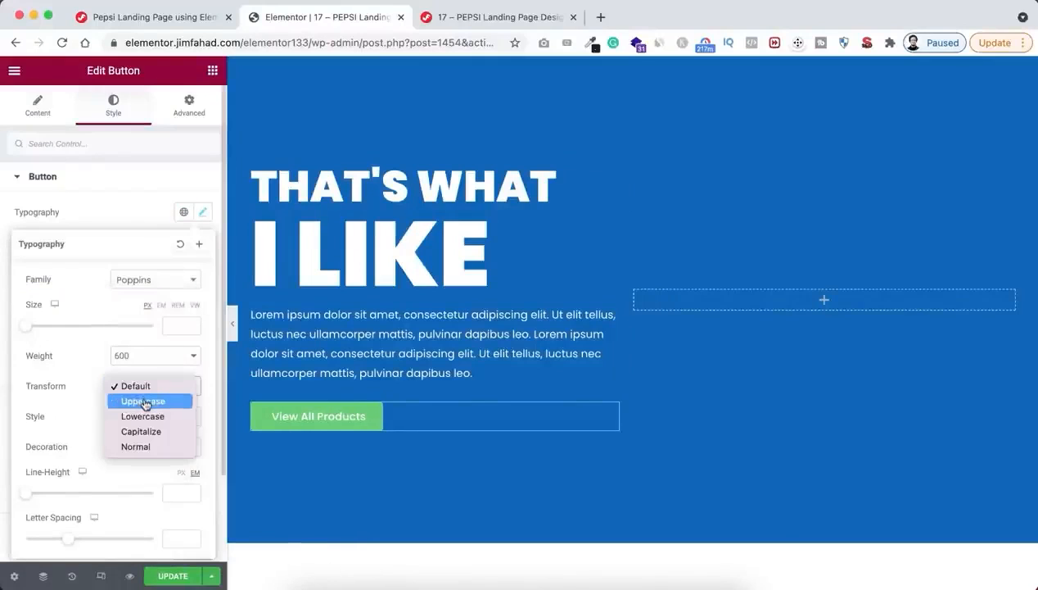
left_click(145, 402)
left_click(115, 217)
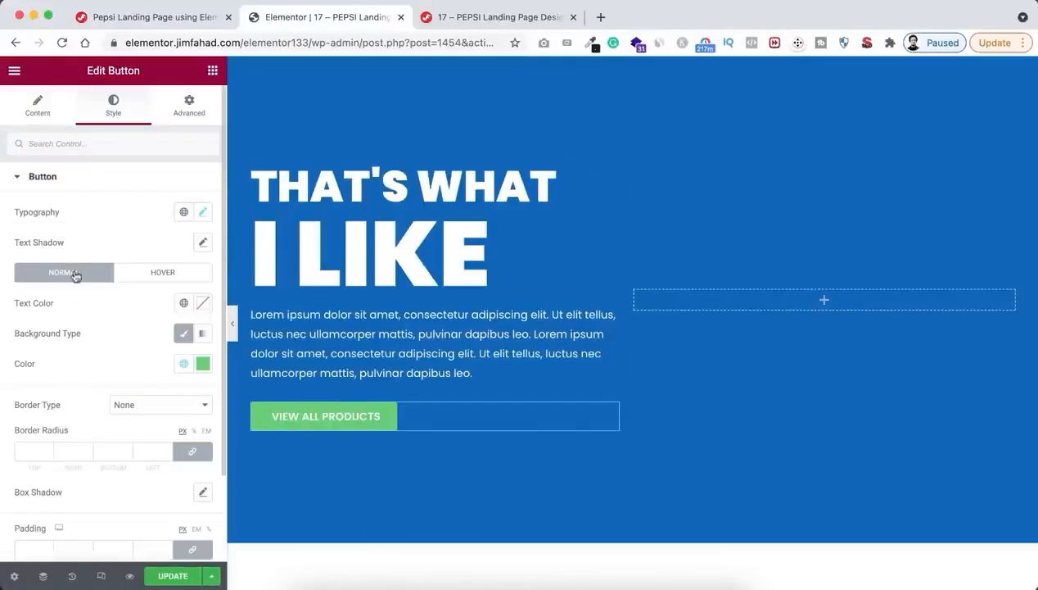
Set the button's text color to black (#000000) and its background color to white.
left_click(202, 306)
left_click_drag(109, 399, 110, 478)
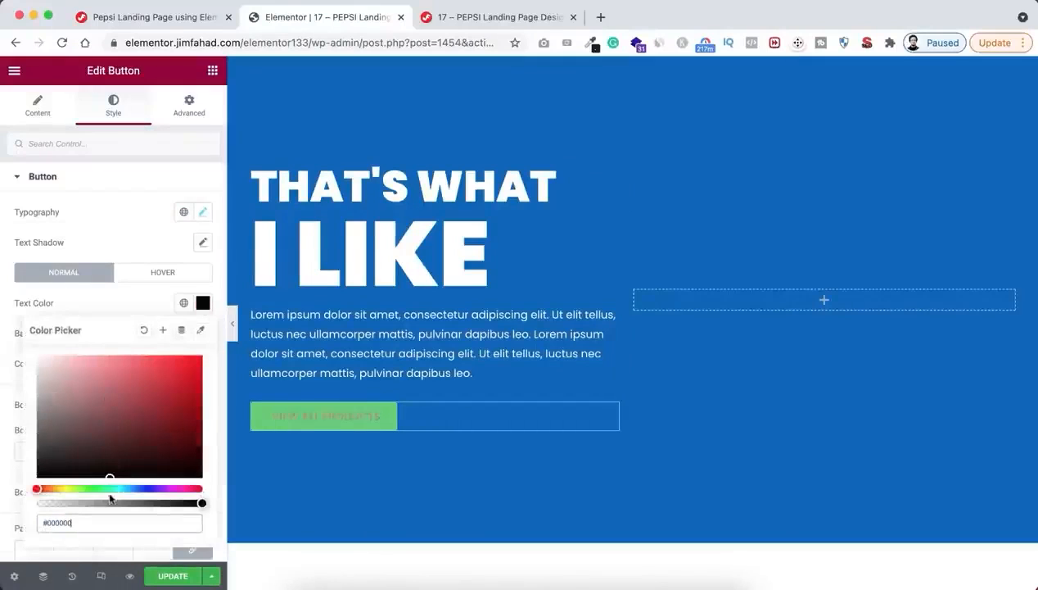
left_click(103, 308)
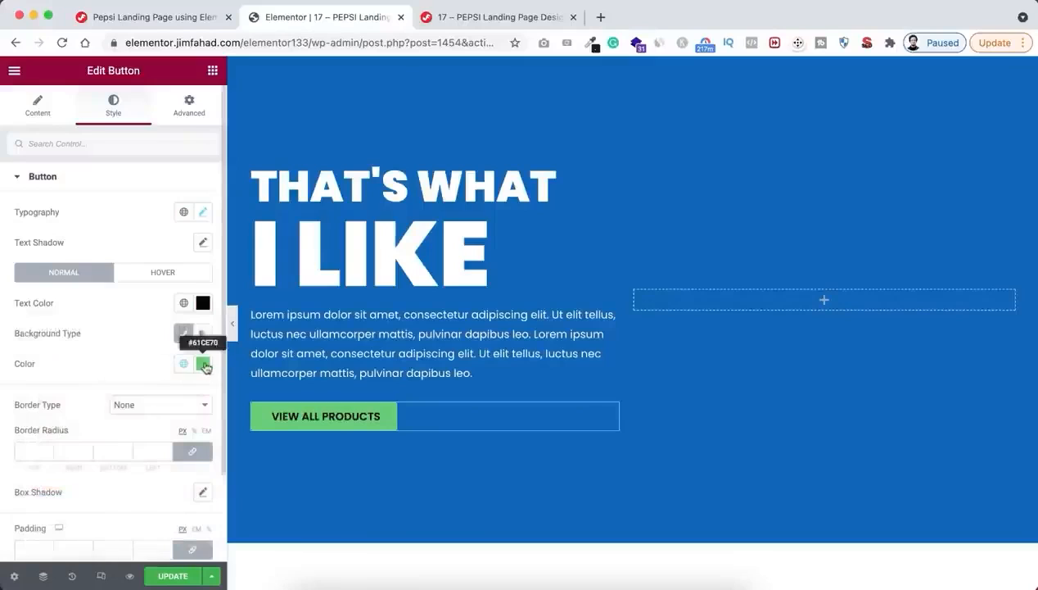
left_click(202, 363)
left_click(84, 210)
left_click_drag(84, 209, 26, 162)
left_click(80, 402)
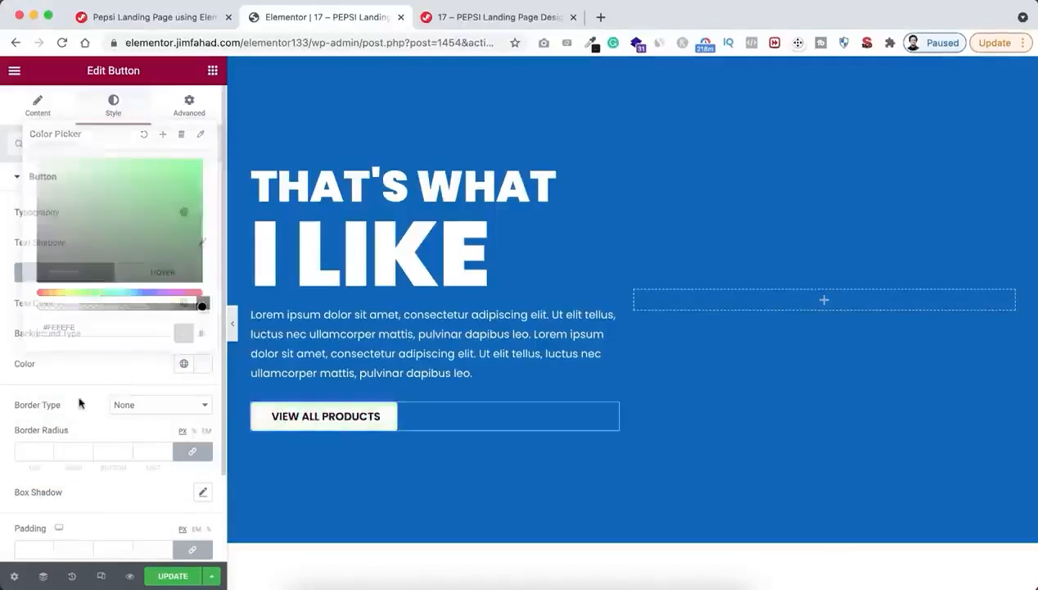
Set the button's border radius to 25 px on all corners.
scroll(80, 416, "down", 1)
left_click(36, 407)
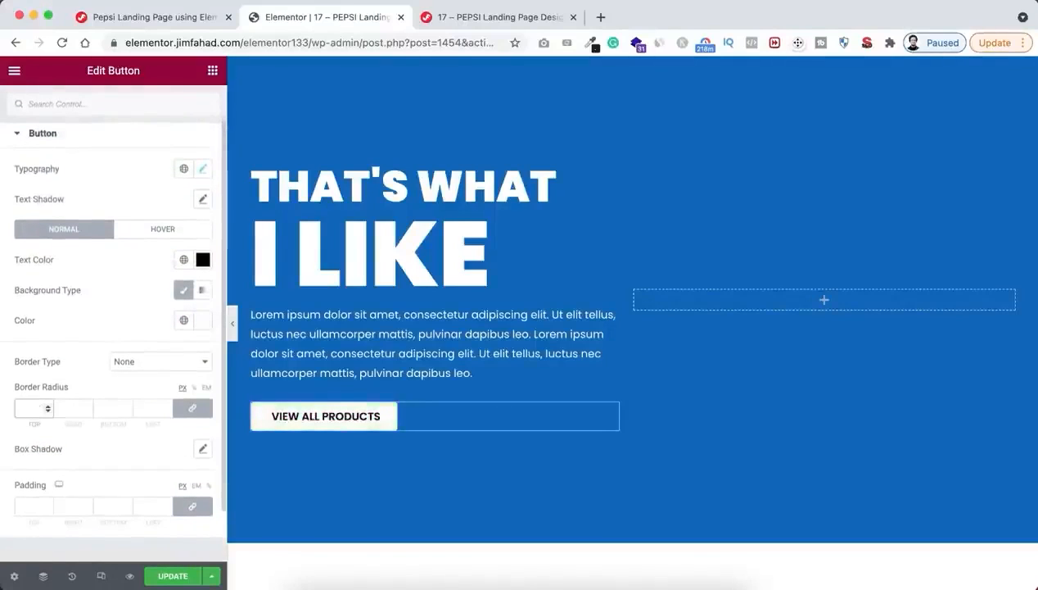
scroll(88, 474, "down", 1)
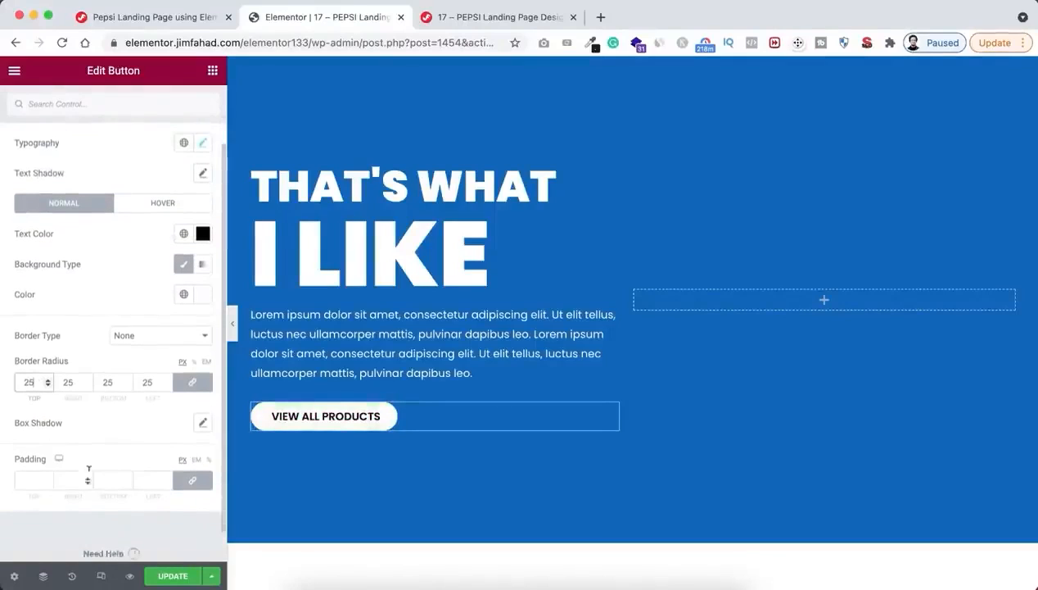
Unlink the button's padding and set it to 10 px top and bottom, 20 px right and left.
left_click(195, 480)
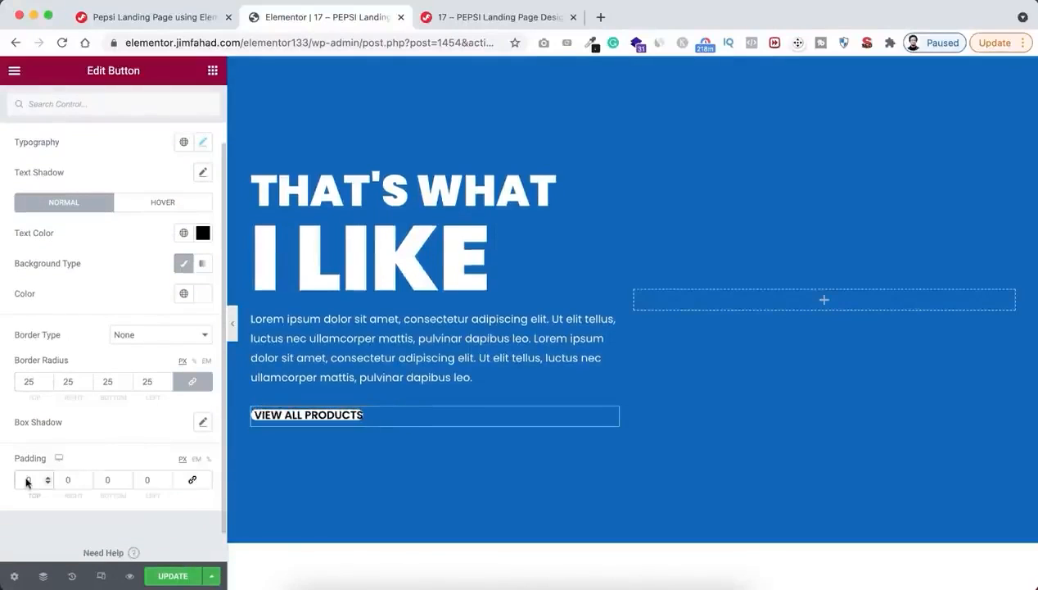
type("1")
left_click(105, 482)
type("1")
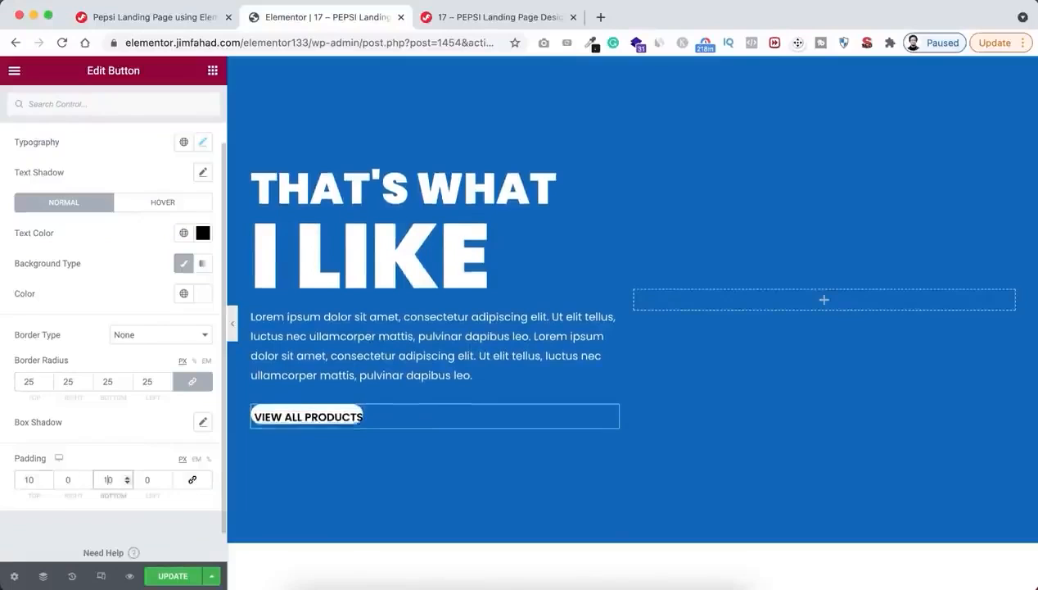
left_click(67, 480)
type("2")
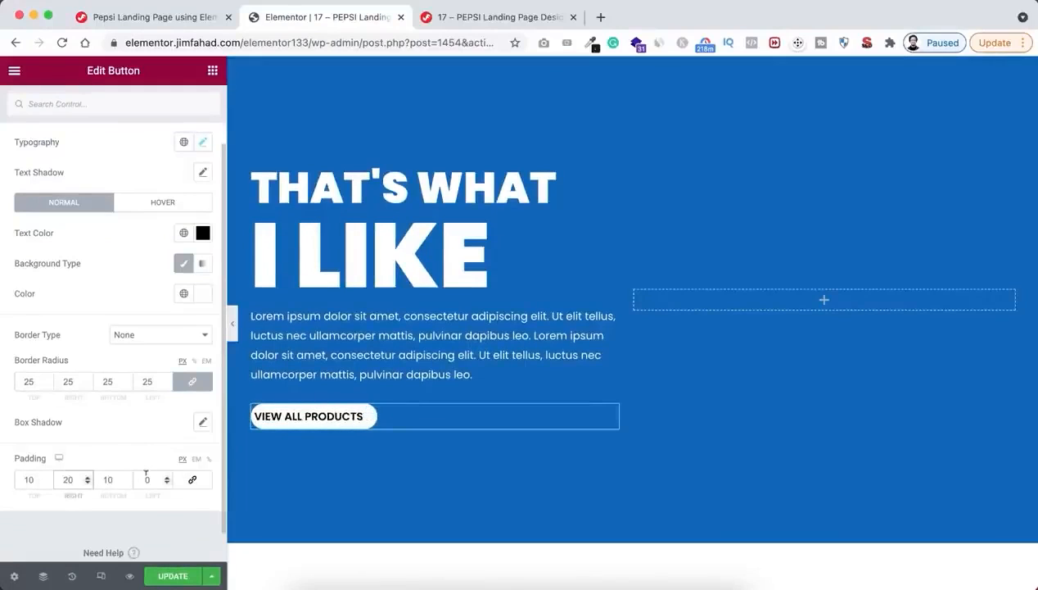
left_click(146, 476)
type("2")
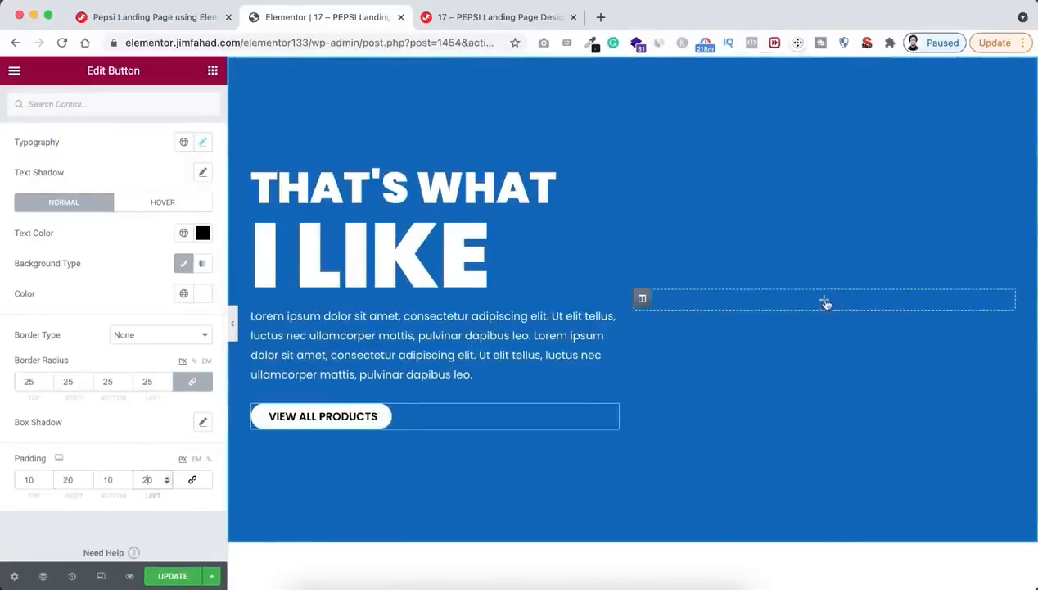
Add an Image widget to the empty column beside the text and insert the blue can image pepsi001.png from the media library.
left_click(825, 301)
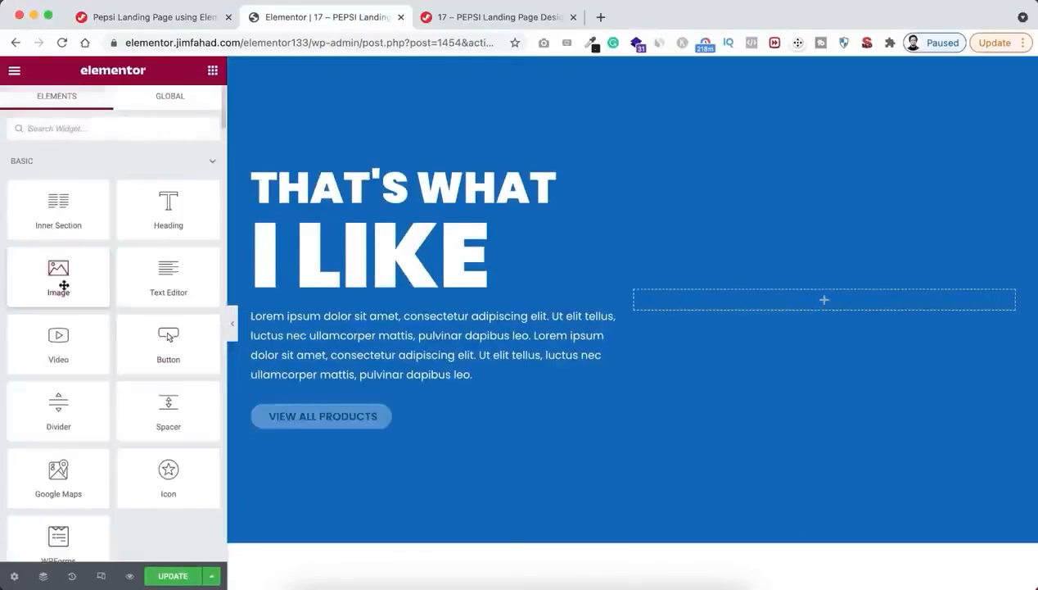
left_click_drag(63, 285, 839, 304)
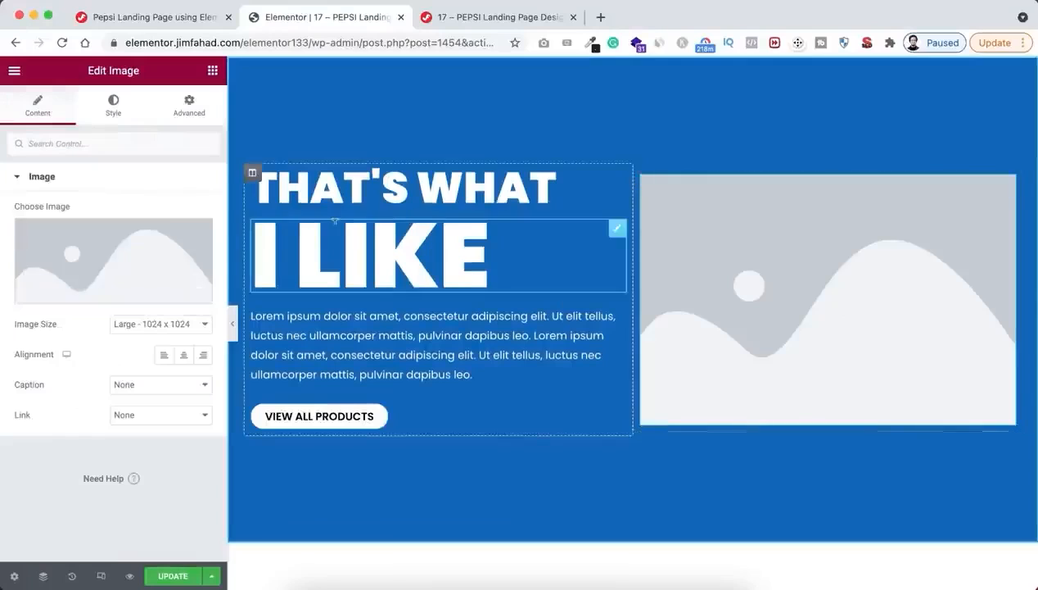
left_click(95, 266)
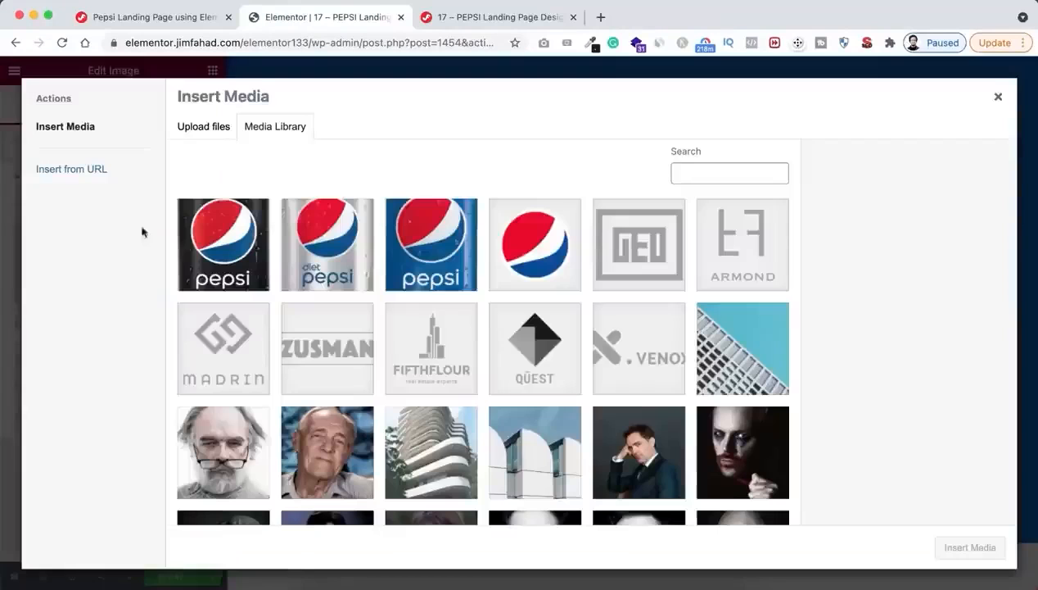
left_click(242, 250)
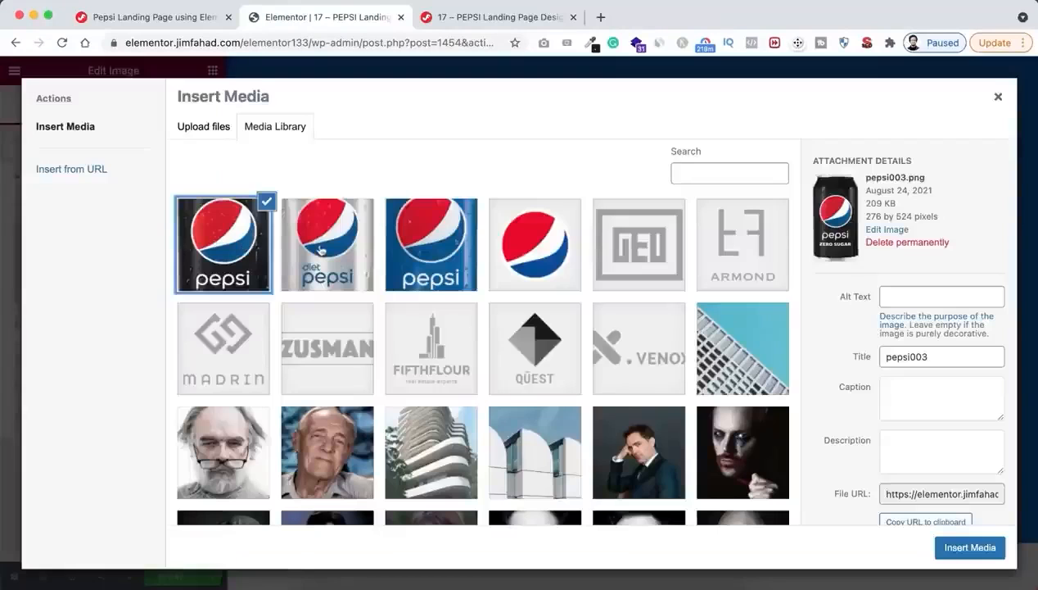
left_click(323, 249)
left_click(519, 259)
left_click(447, 257)
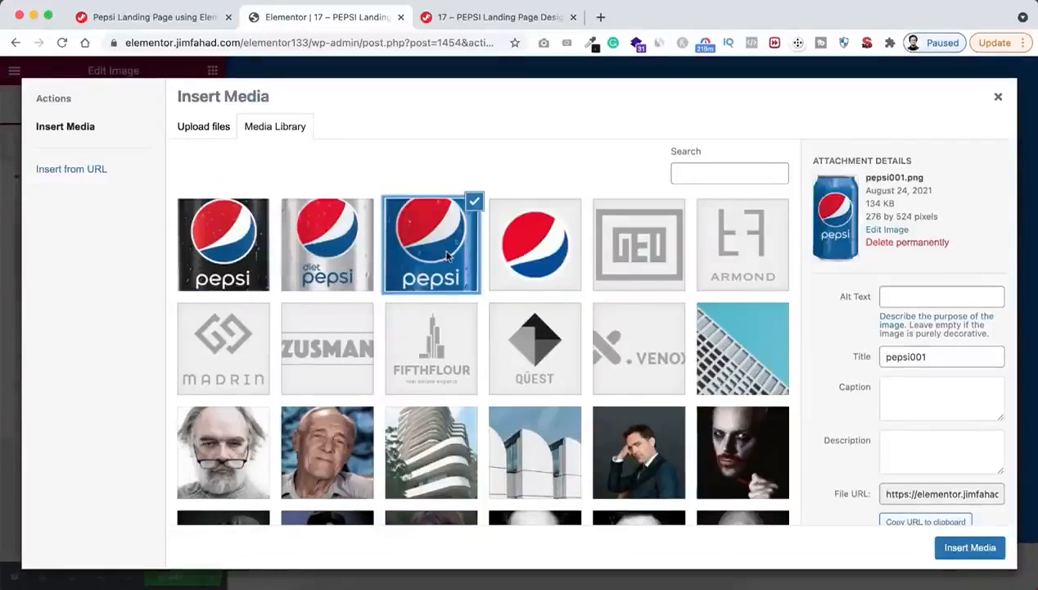
left_click(353, 252)
left_click(247, 252)
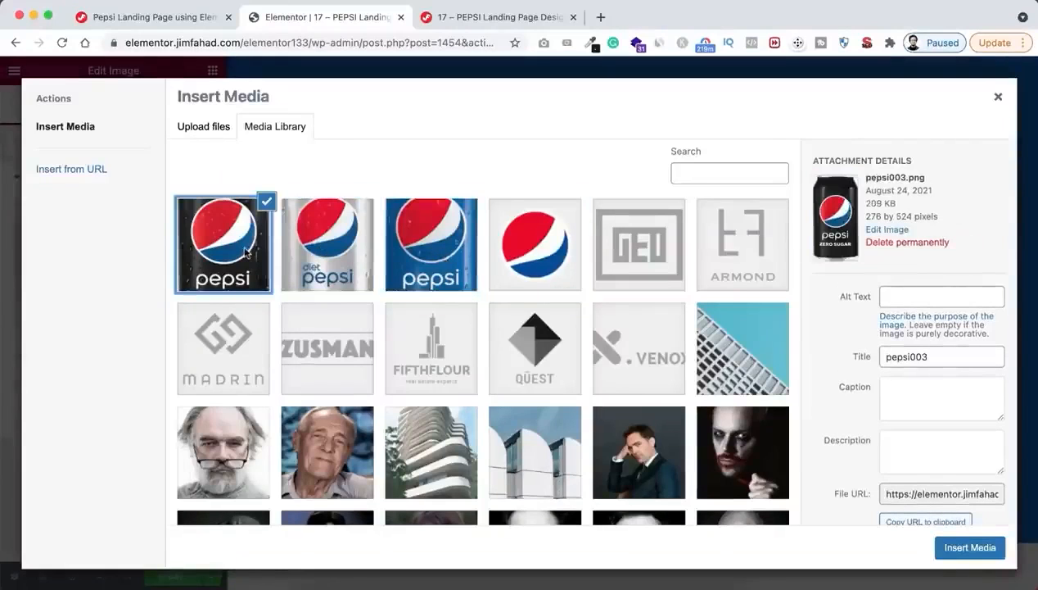
left_click(441, 260)
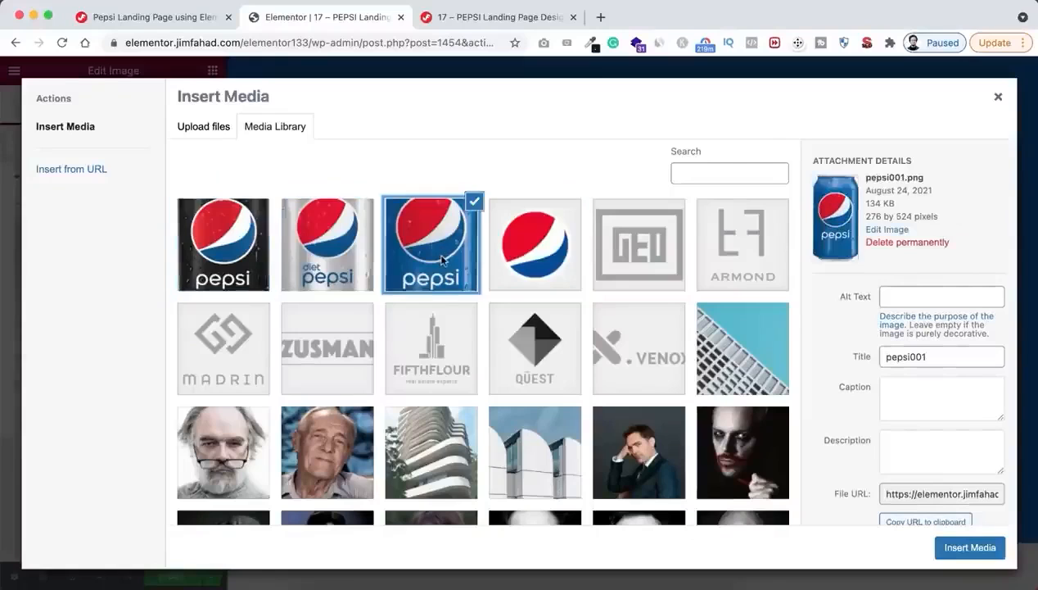
left_click(953, 547)
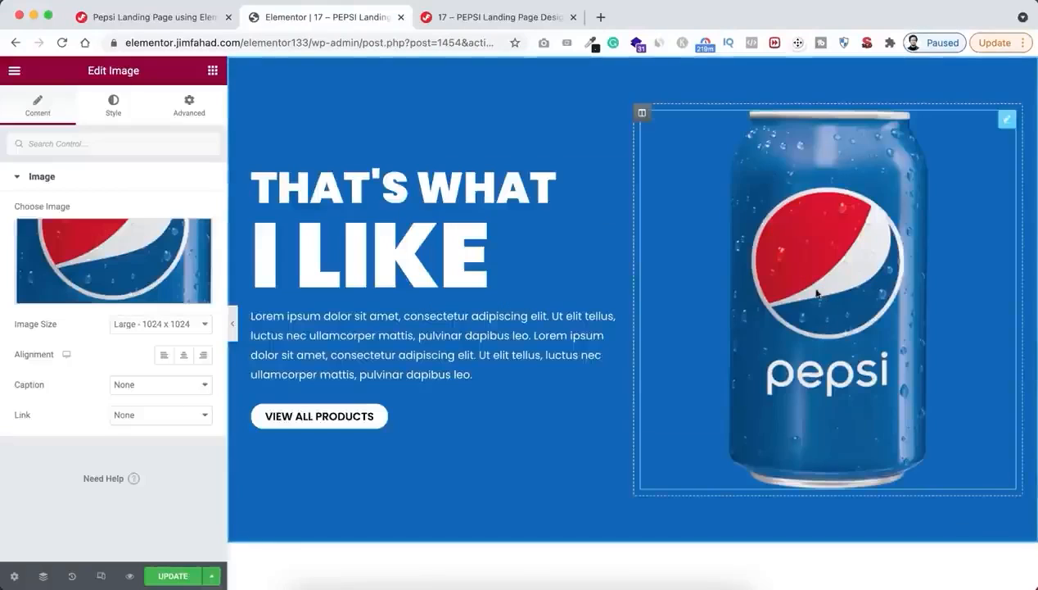
Set the blue can image's width to 43%.
left_click(110, 110)
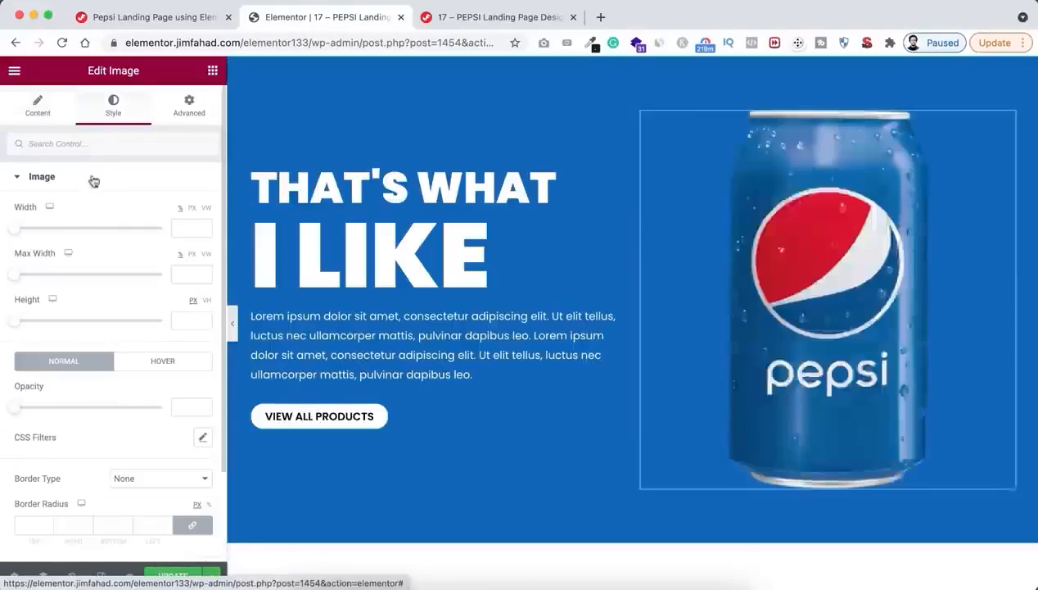
left_click(182, 227)
type("43")
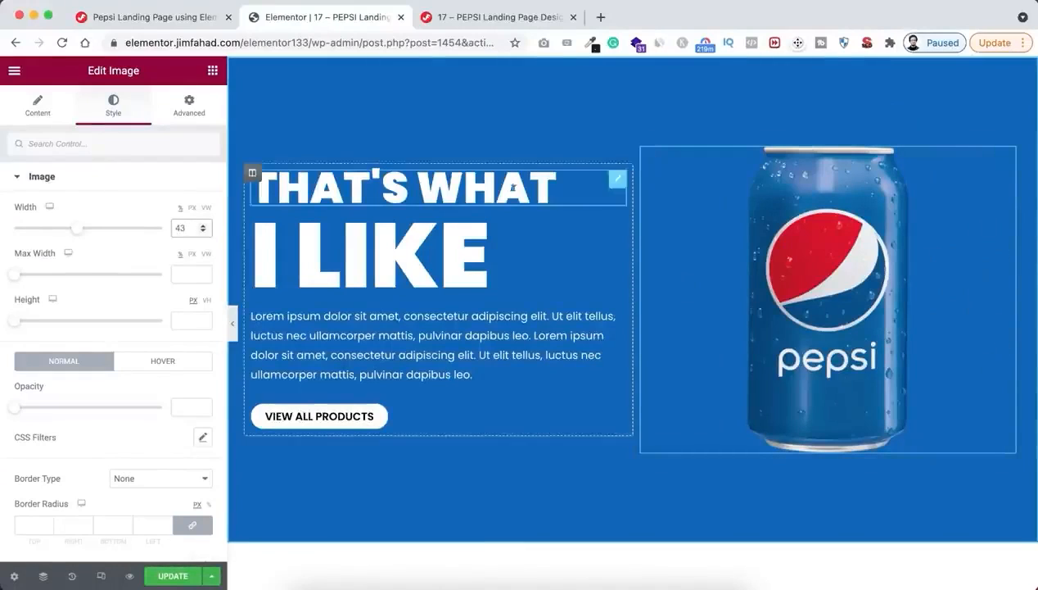
Search the widgets for "social" and add a Social Icons widget below the can image.
left_click(212, 72)
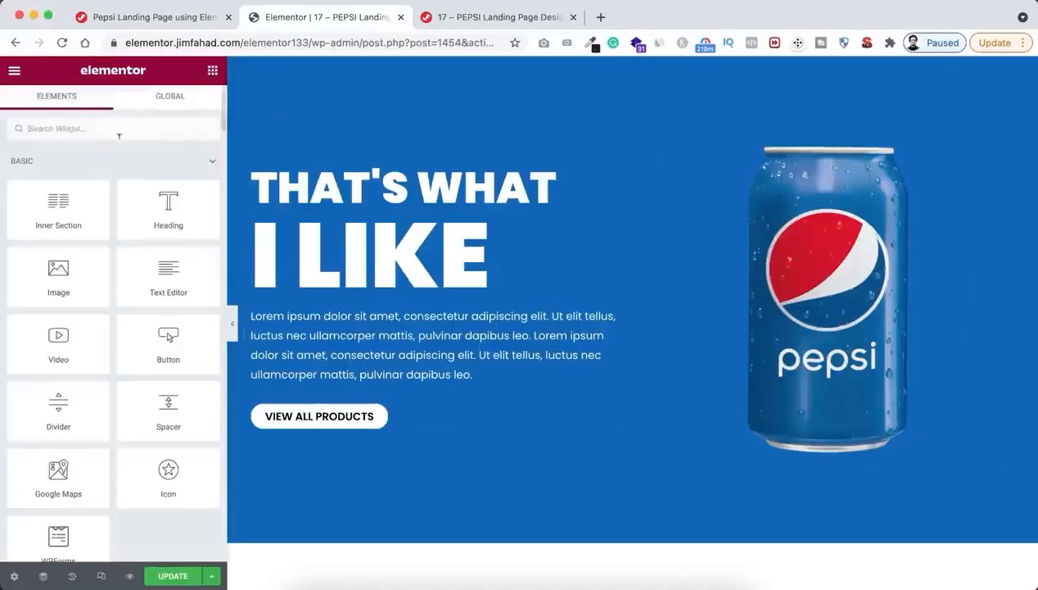
type("social")
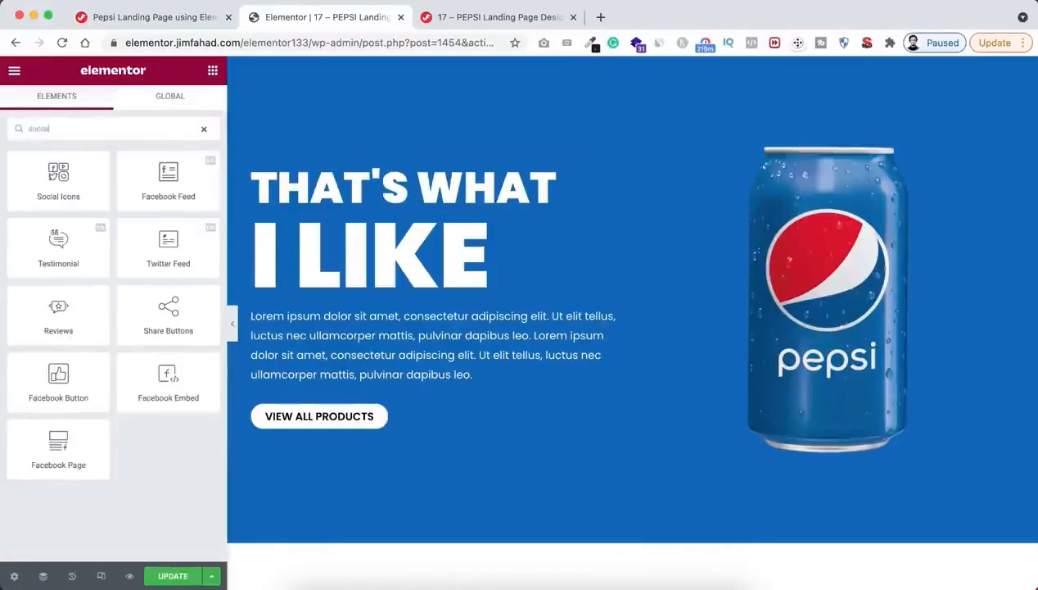
left_click_drag(58, 174, 829, 446)
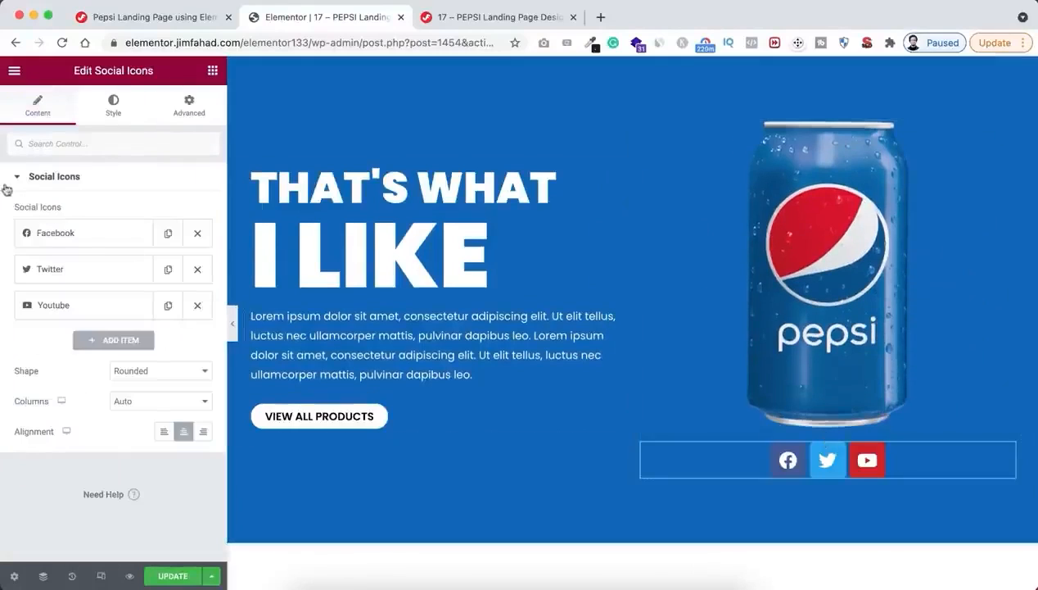
Give the social icons custom colors: a fully transparent primary color (#02010100) and a white secondary color (#FFFFFF).
left_click(117, 105)
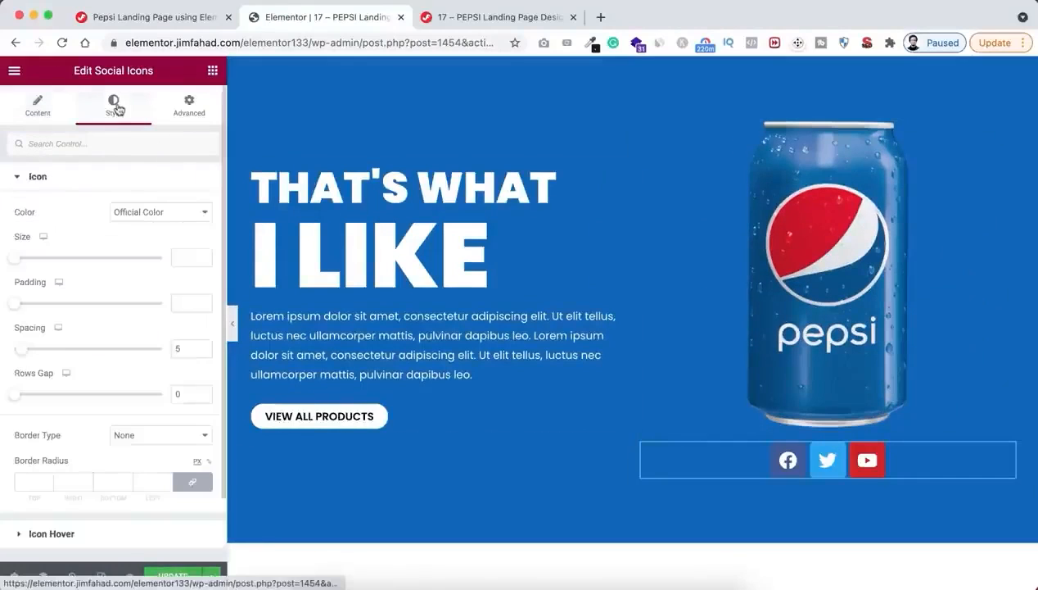
left_click(140, 211)
left_click(139, 227)
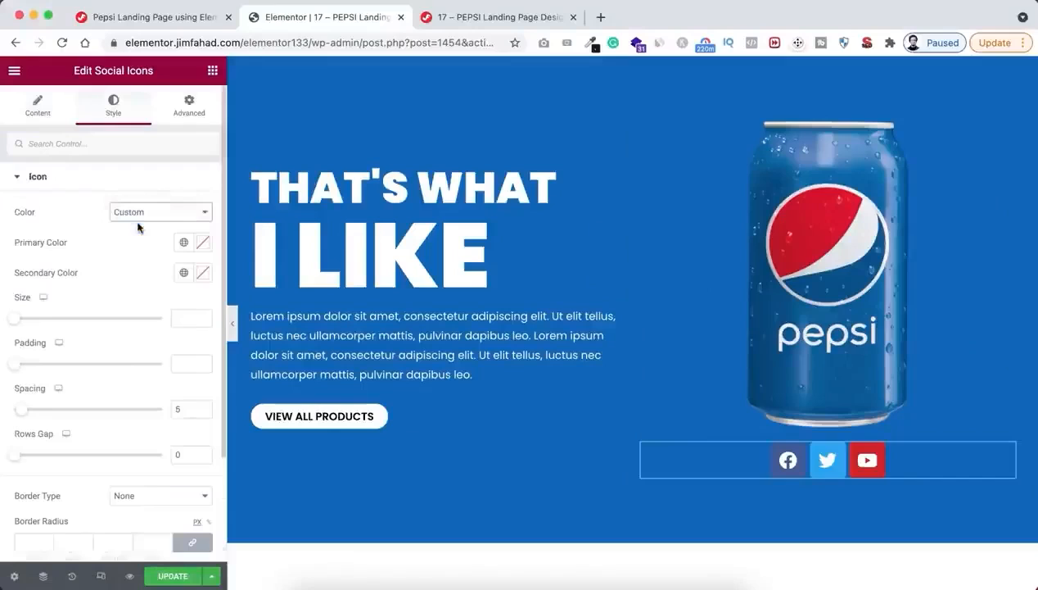
left_click(203, 243)
left_click_drag(149, 442, 14, 445)
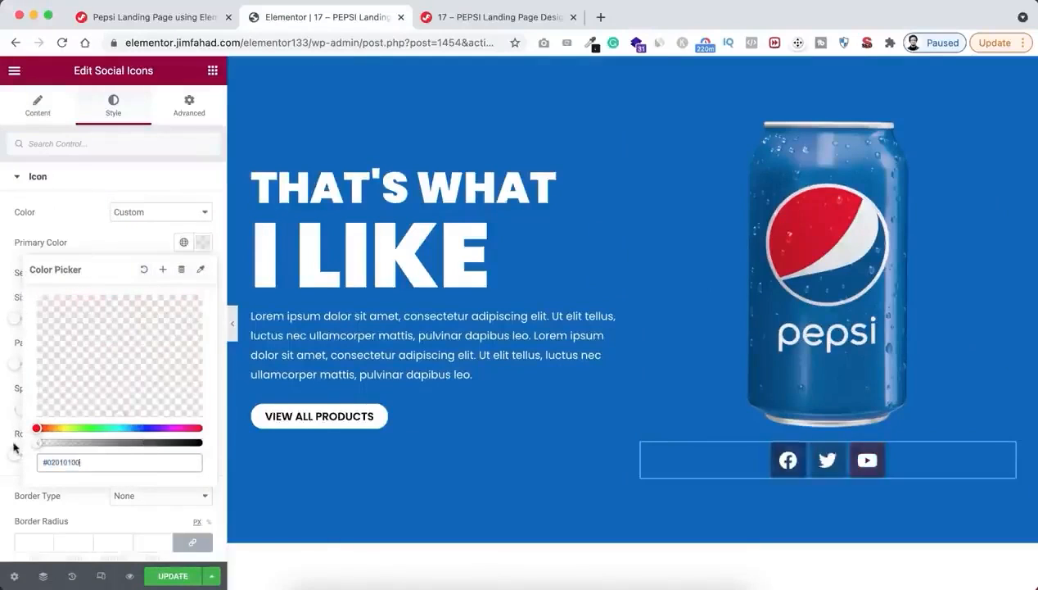
left_click(114, 242)
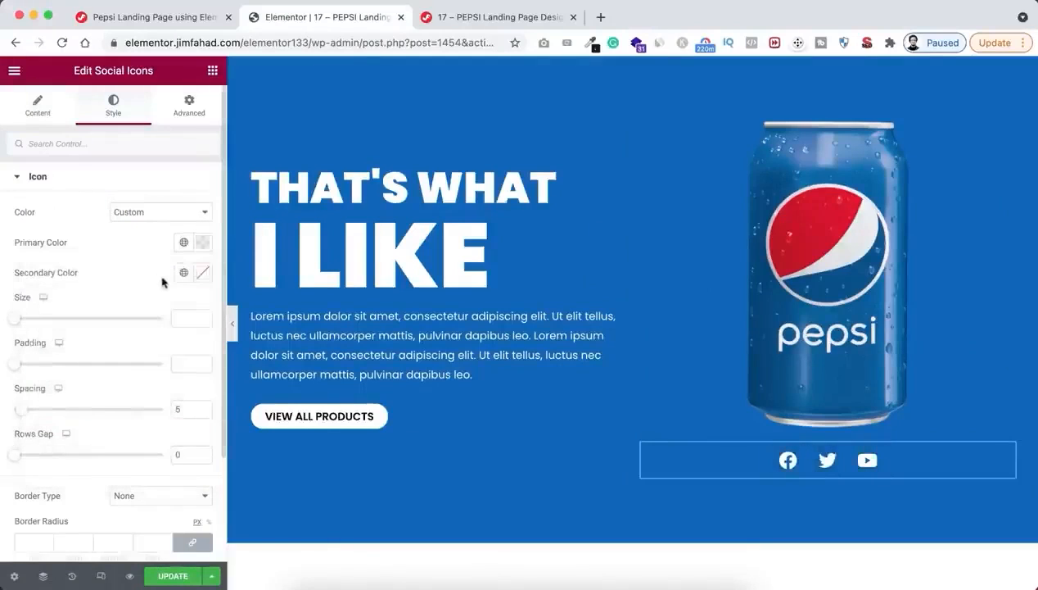
left_click(202, 272)
left_click_drag(90, 353, 34, 321)
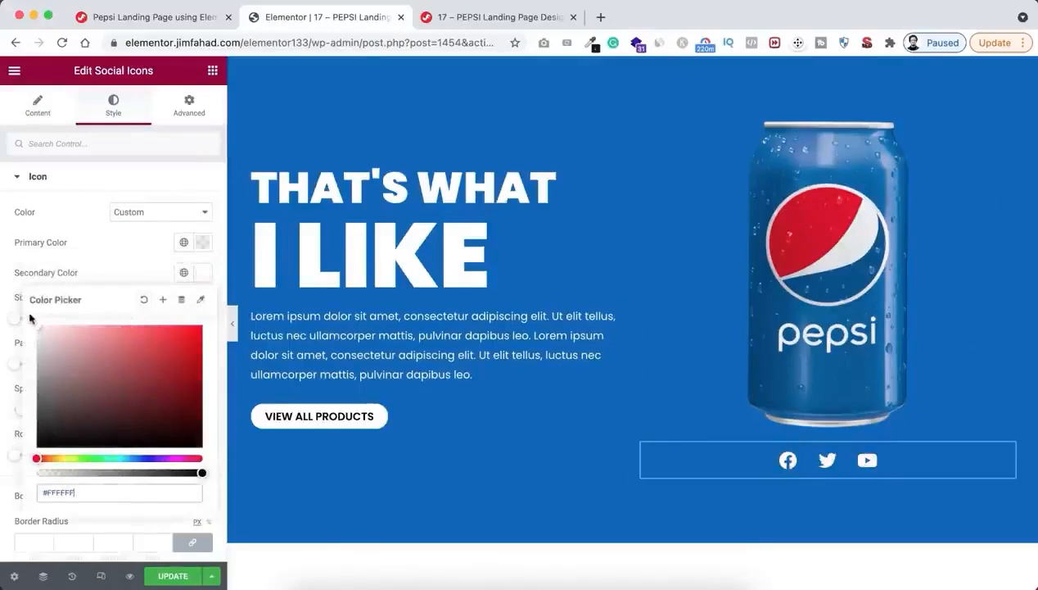
left_click(108, 258)
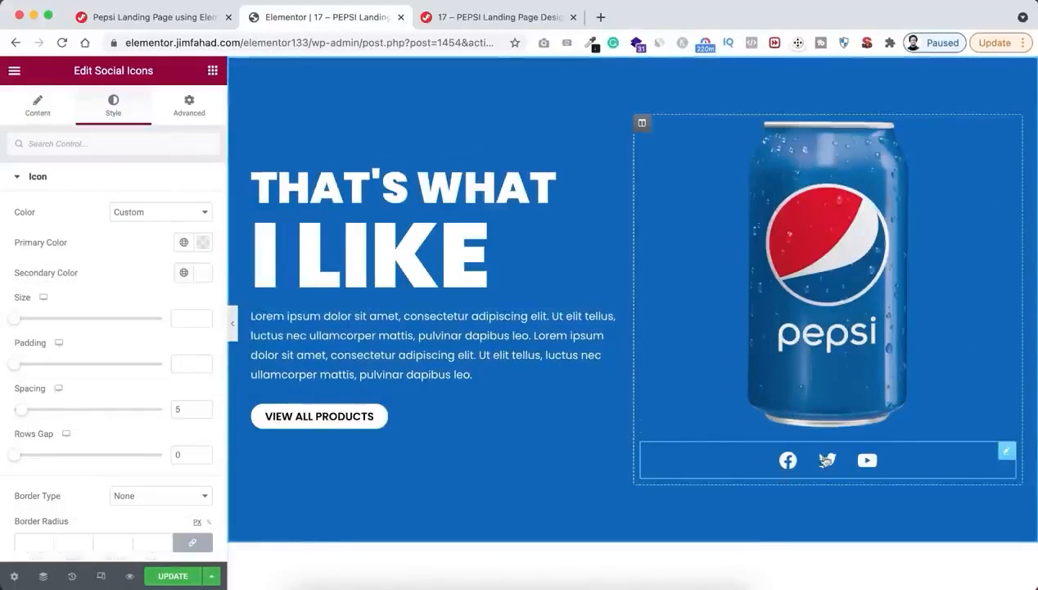
Give the Social Icons widget a custom width of 48 px in its positioning settings so the icons stack vertically.
left_click(189, 109)
scroll(146, 507, "down", 6)
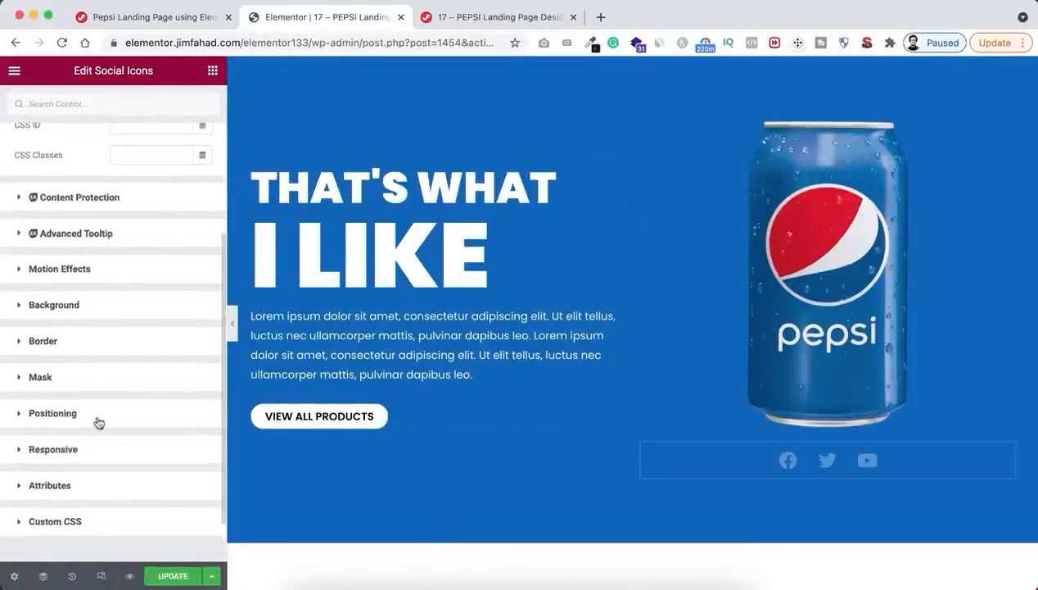
left_click(84, 415)
scroll(78, 412, "down", 3)
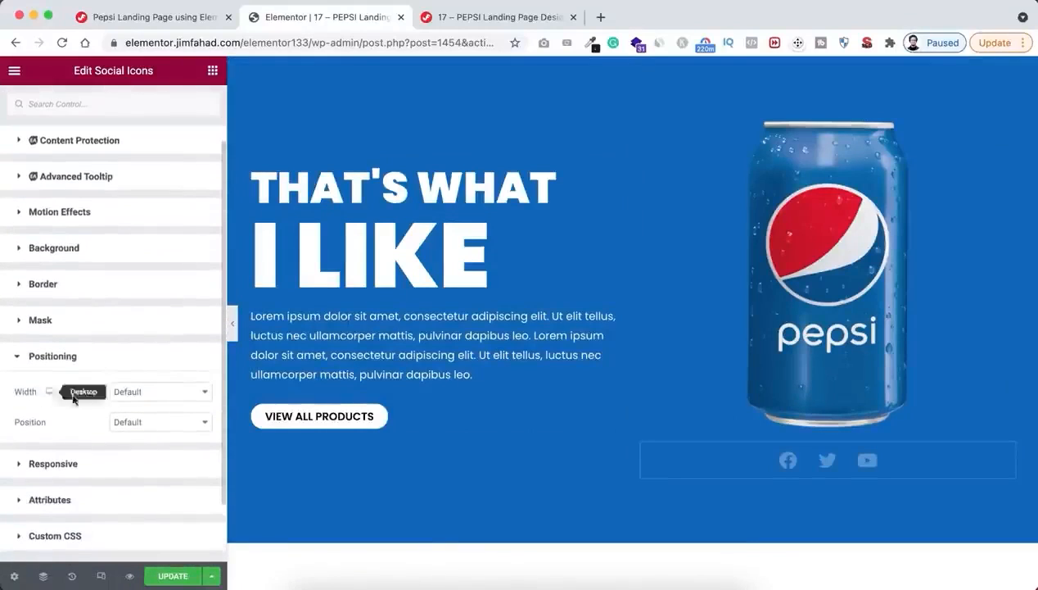
left_click(123, 392)
left_click(141, 435)
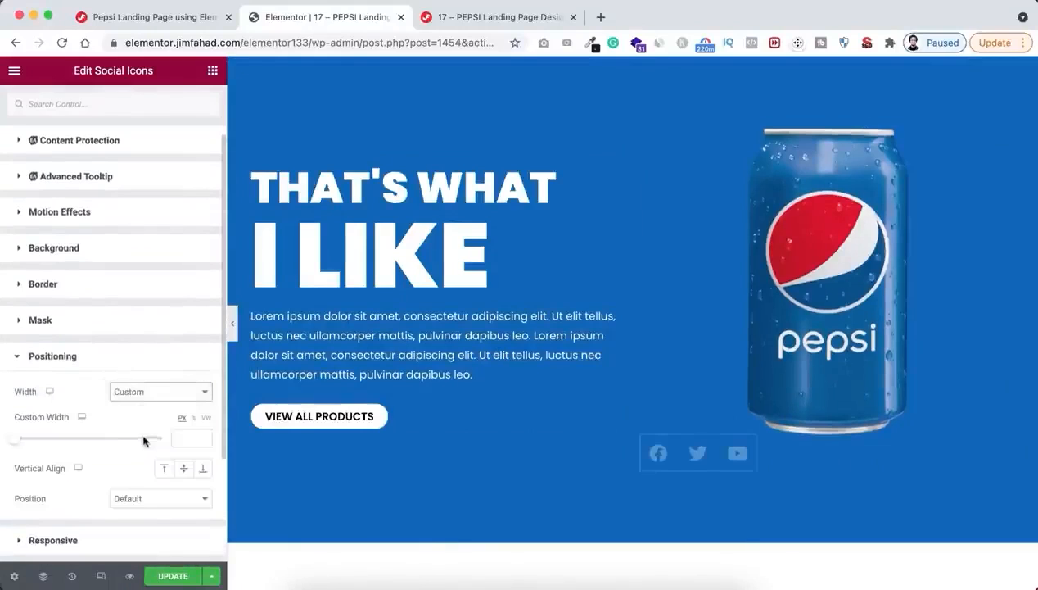
left_click(184, 438)
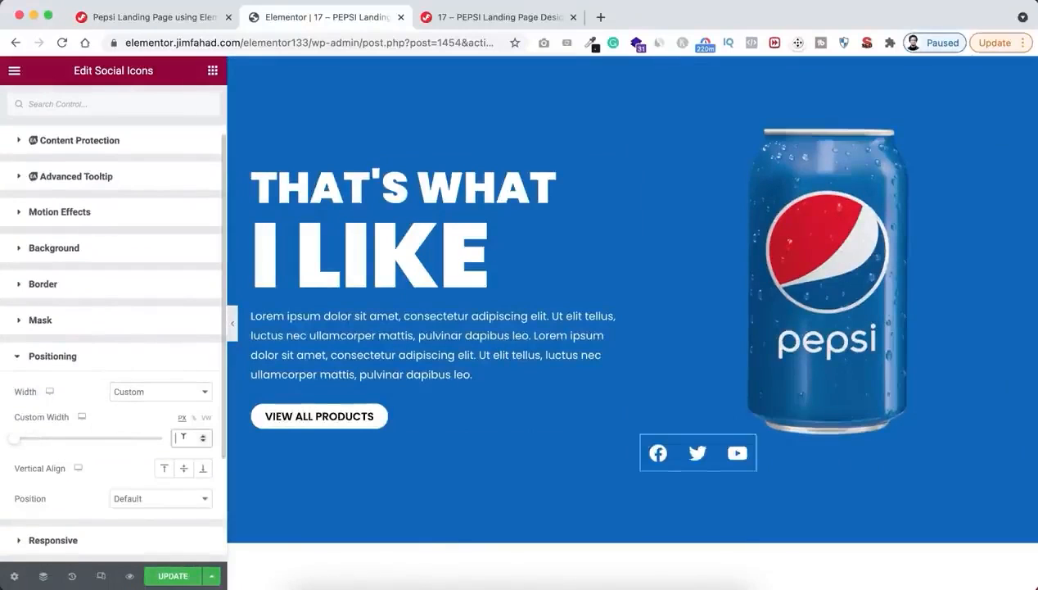
type("48")
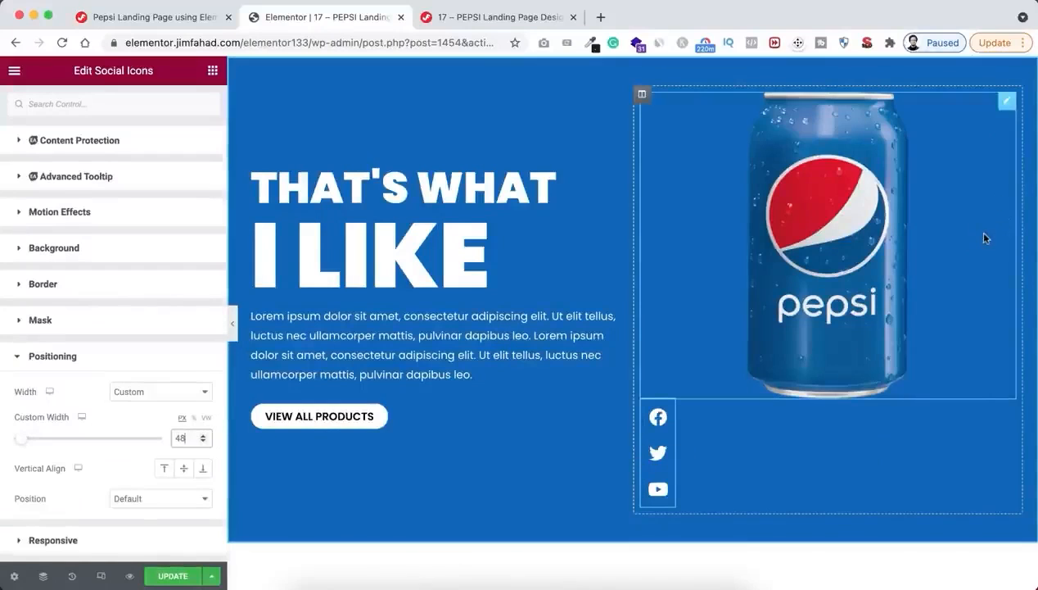
Position the Social Icons widget absolutely with Right horizontal orientation and a 20 px horizontal offset.
scroll(37, 500, "down", 2)
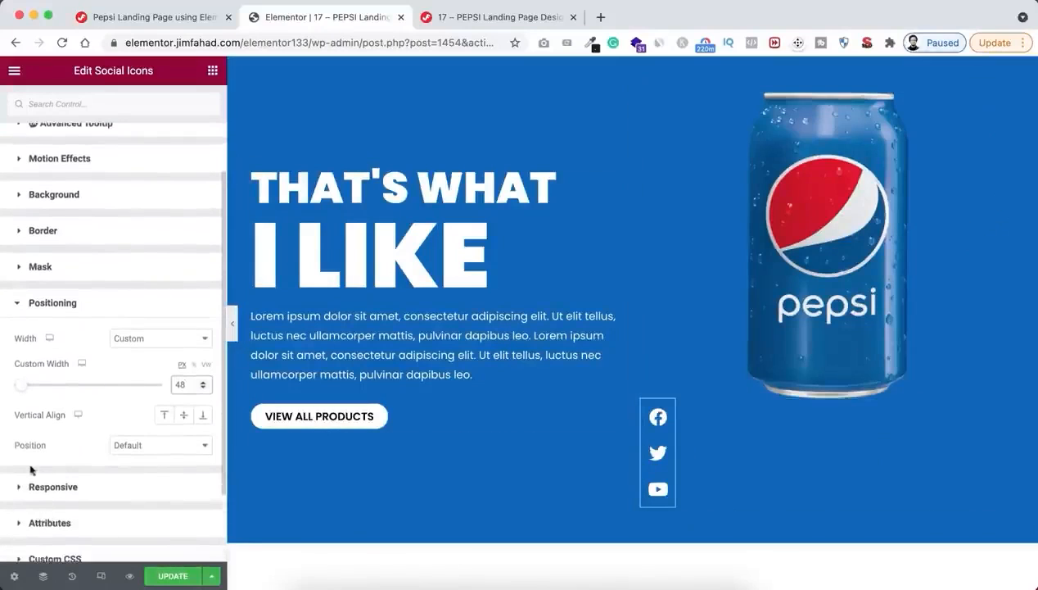
left_click(152, 453)
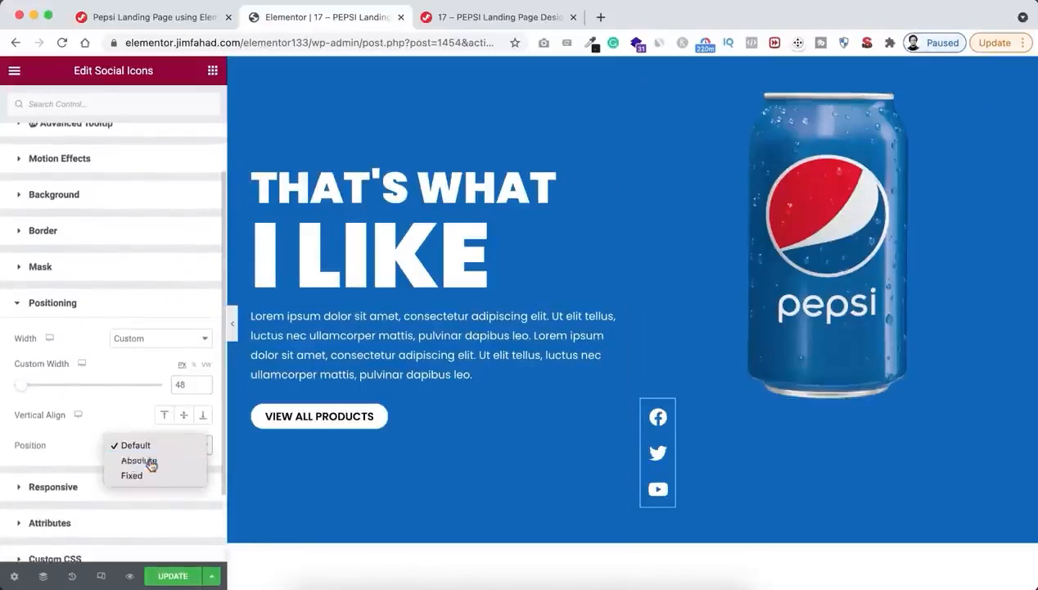
left_click(149, 459)
scroll(149, 457, "down", 3)
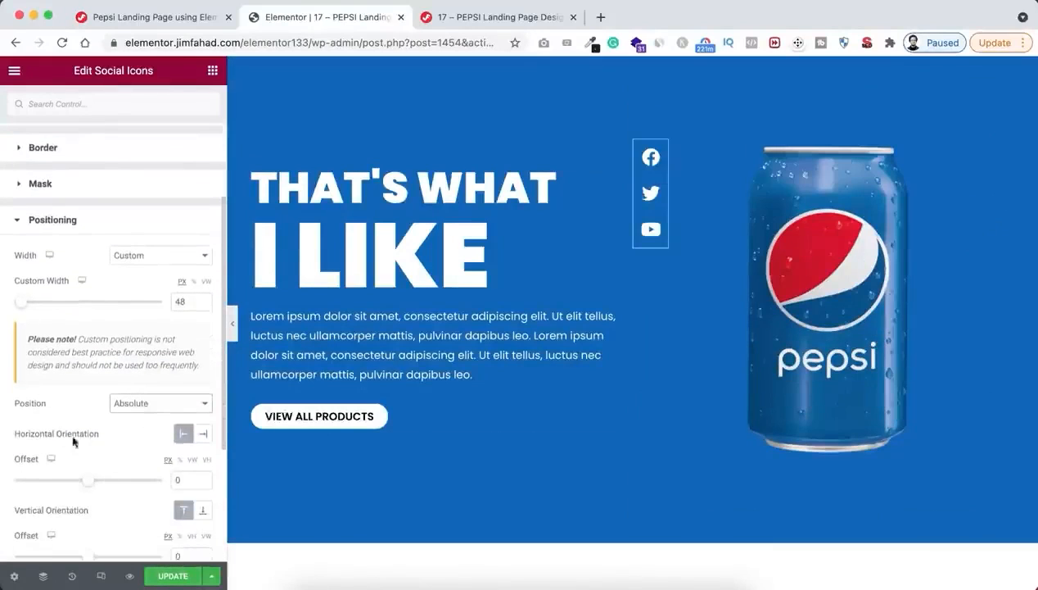
left_click(207, 436)
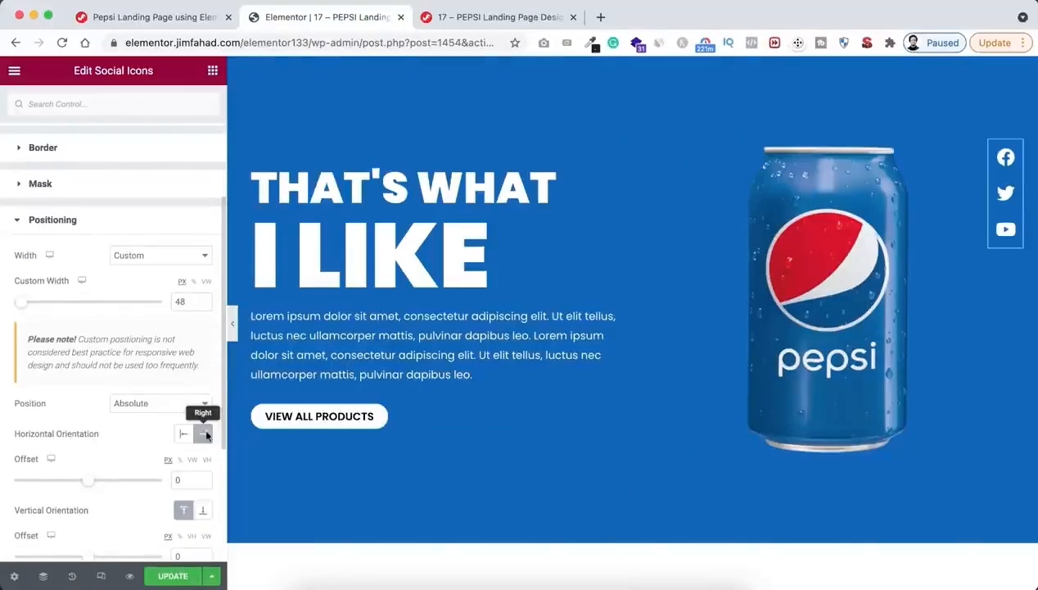
scroll(205, 434, "down", 1)
left_click(174, 451)
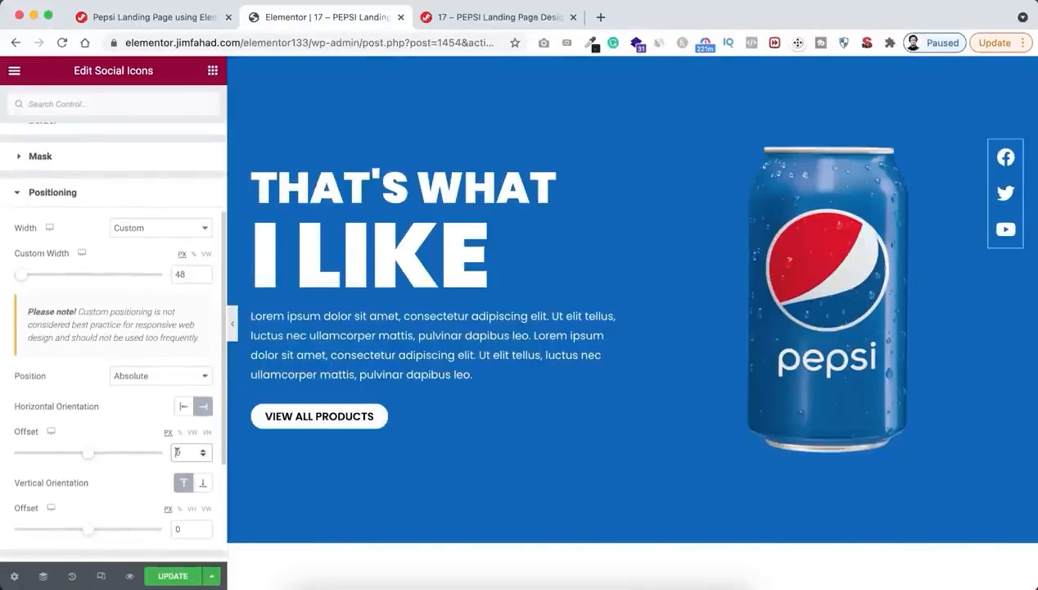
type("2")
Switch the social icons' vertical offset unit to percent and set the offset to 35%.
scroll(133, 493, "down", 2)
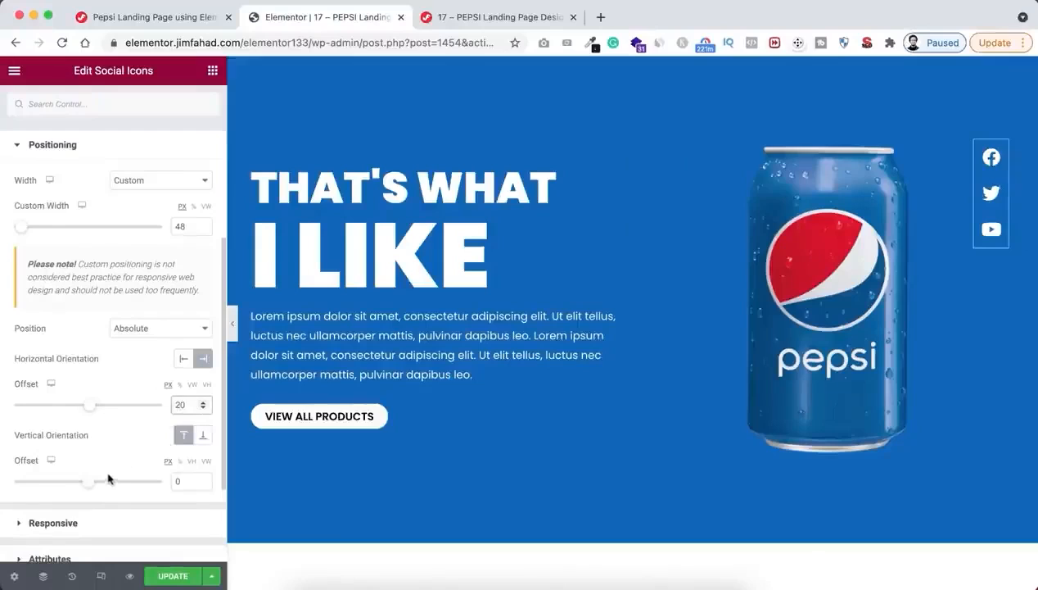
left_click(181, 462)
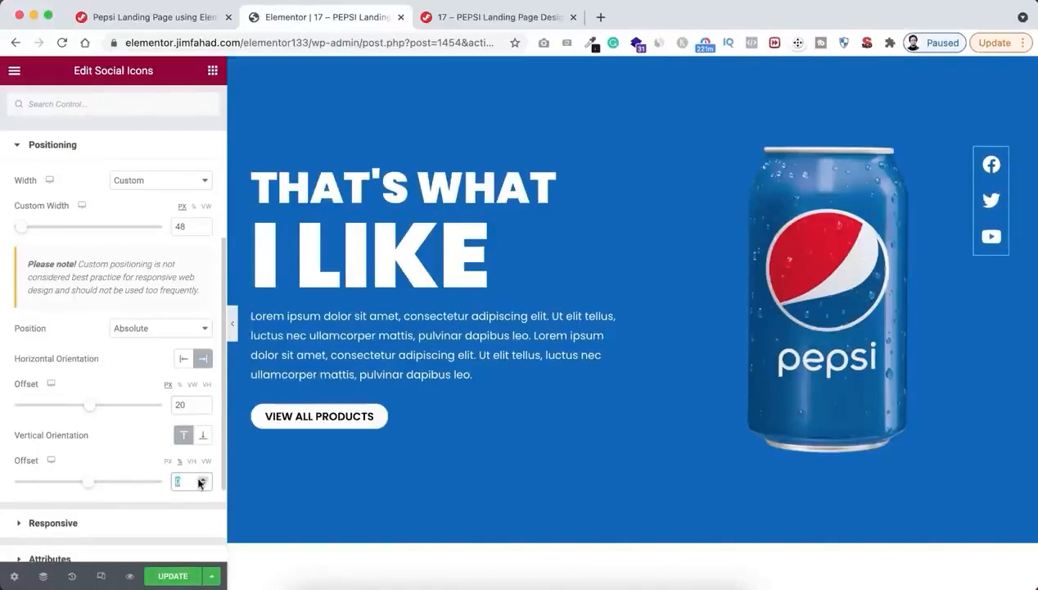
type("35")
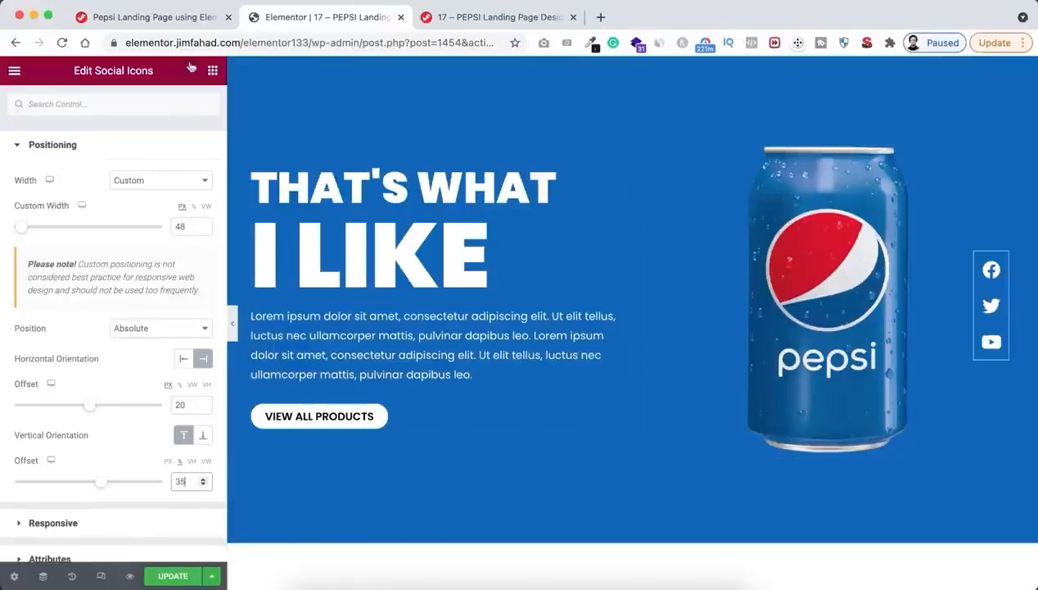
Add an Inner Section below the can image and set its boxed content width to 180 px.
left_click(215, 72)
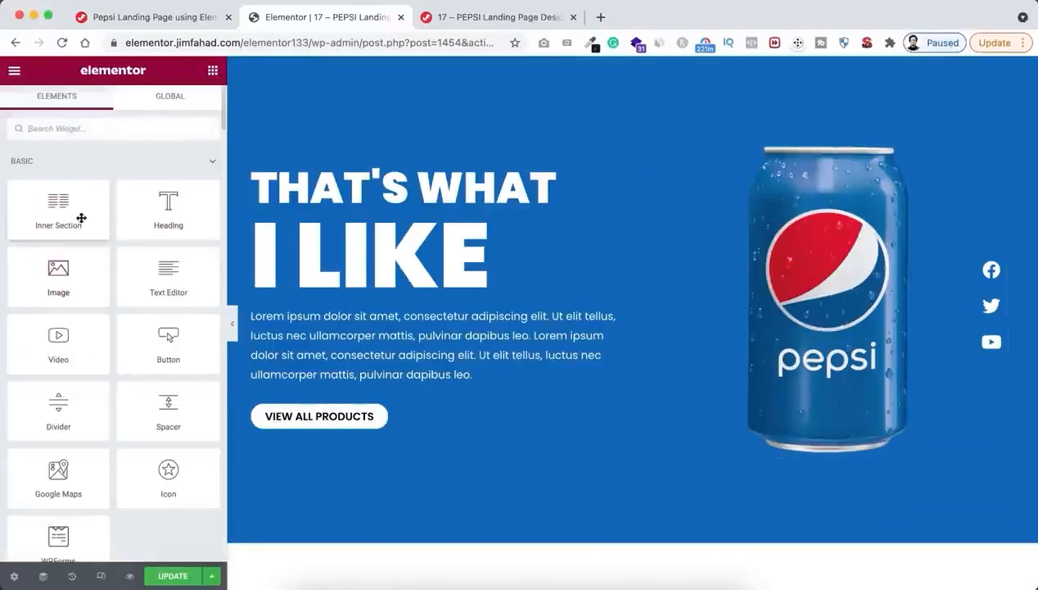
left_click_drag(103, 219, 798, 437)
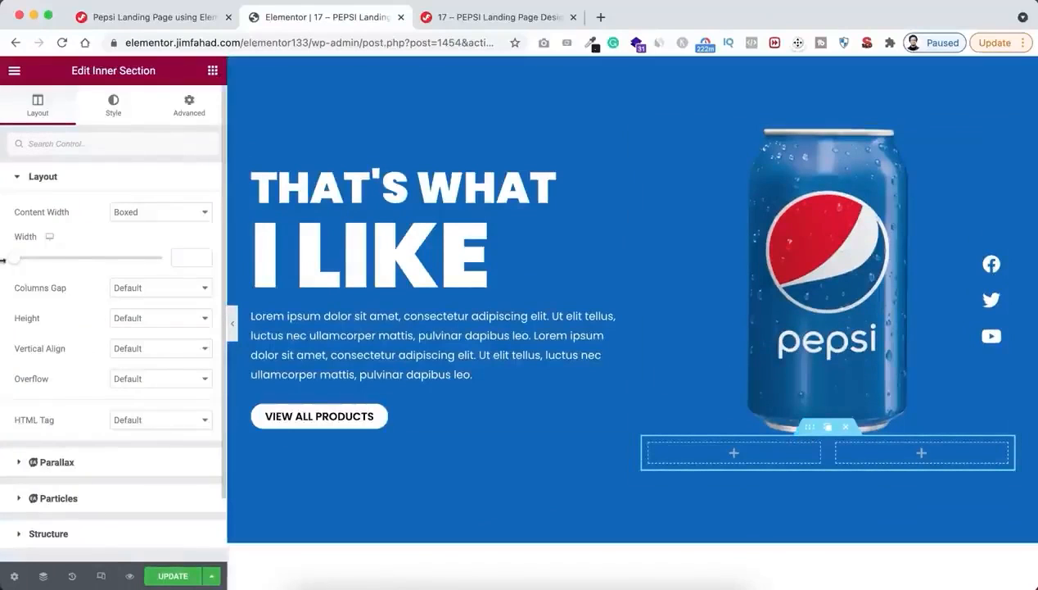
type("180")
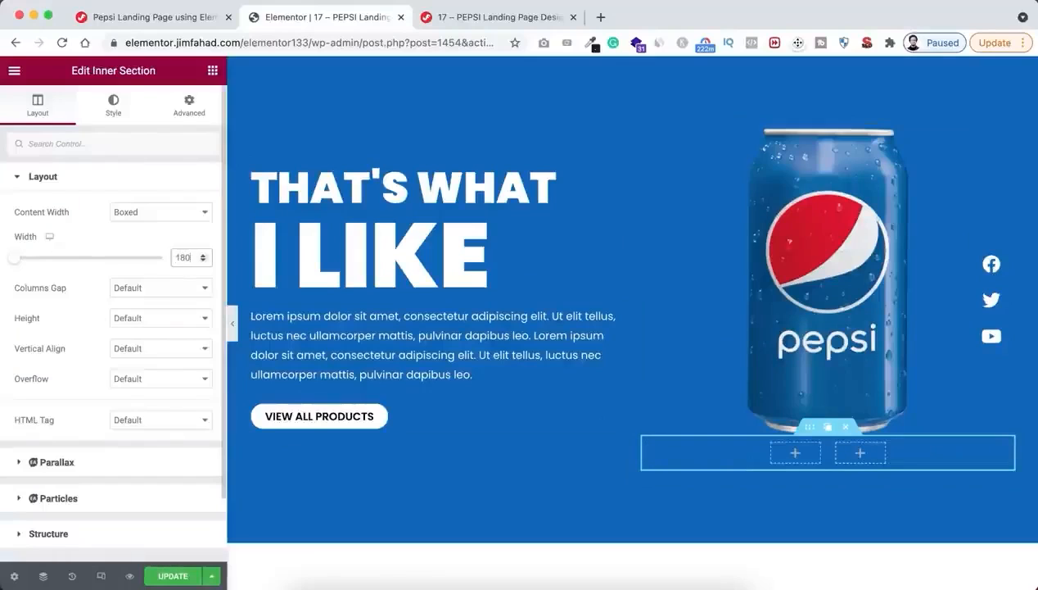
Add an Image widget to the inner section's first column and insert the blue Pepsi can from the media library.
left_click(796, 455)
left_click_drag(58, 278, 795, 455)
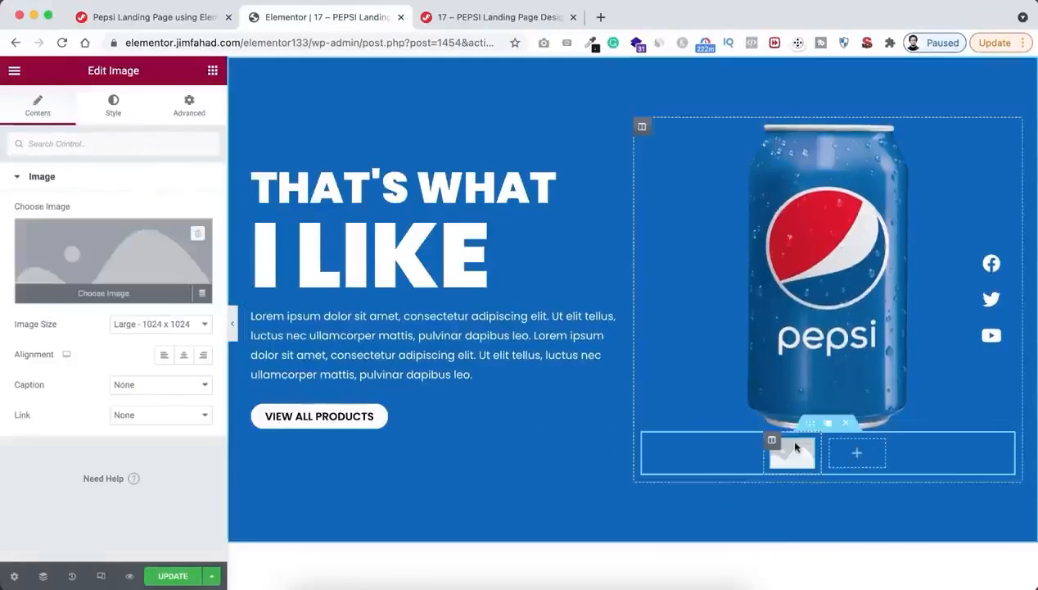
left_click(115, 259)
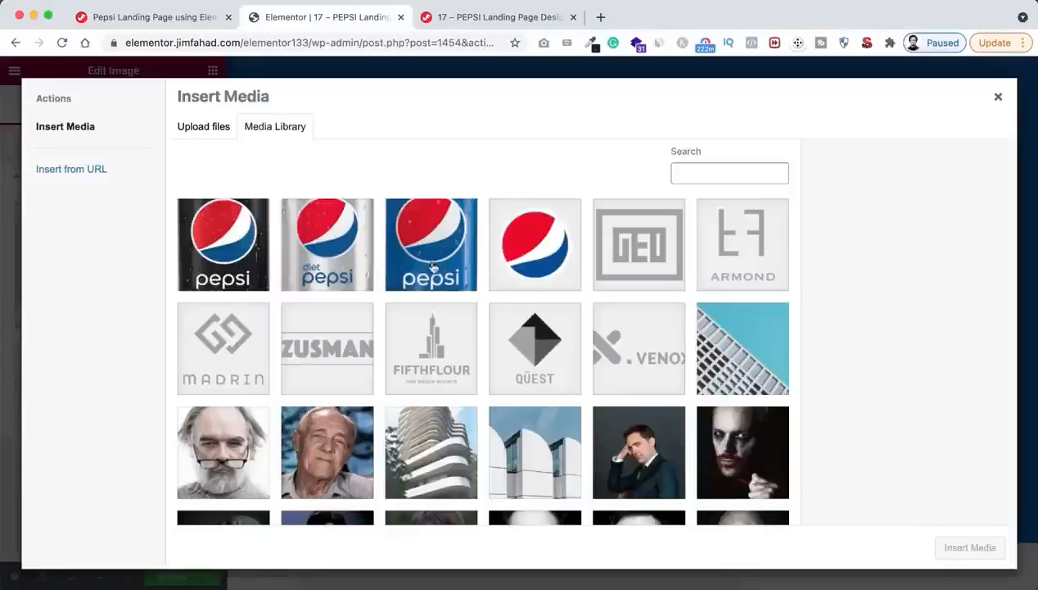
left_click(437, 265)
left_click(967, 549)
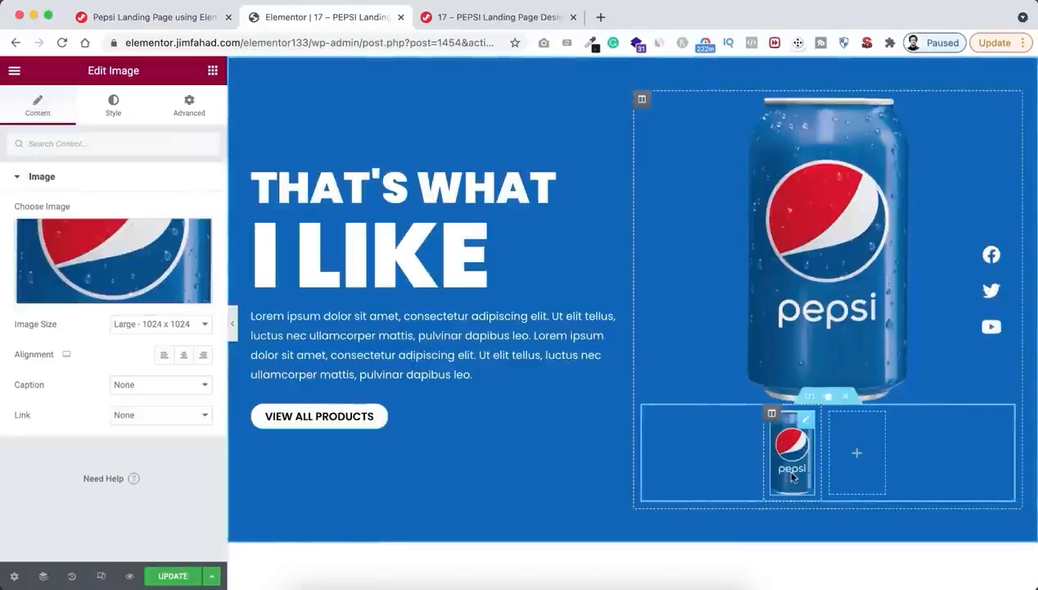
Set the small can thumbnail's height to 65 px and its object fit to Contain.
left_click(113, 105)
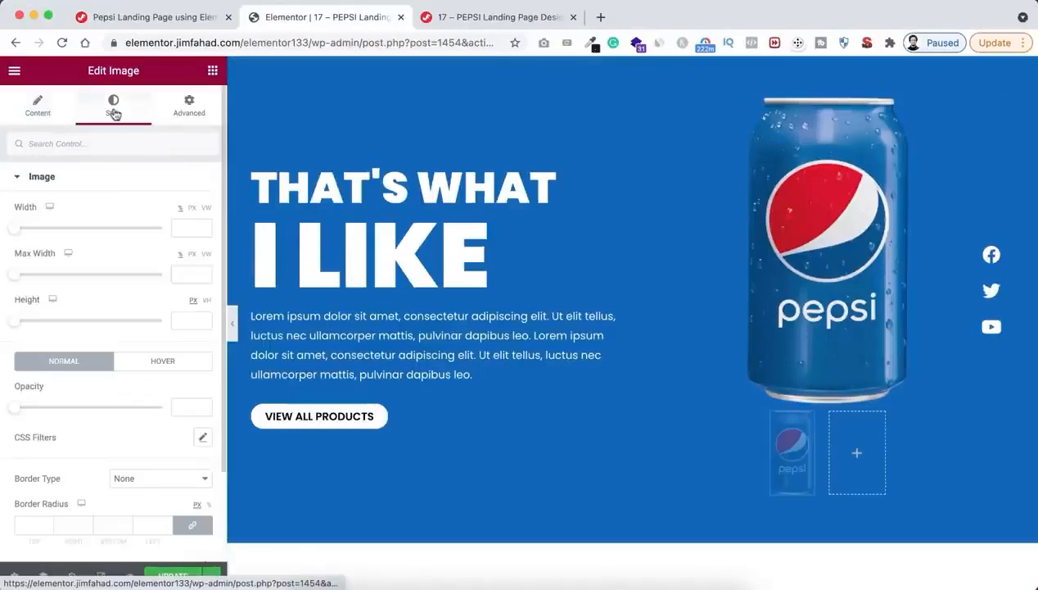
left_click(183, 319)
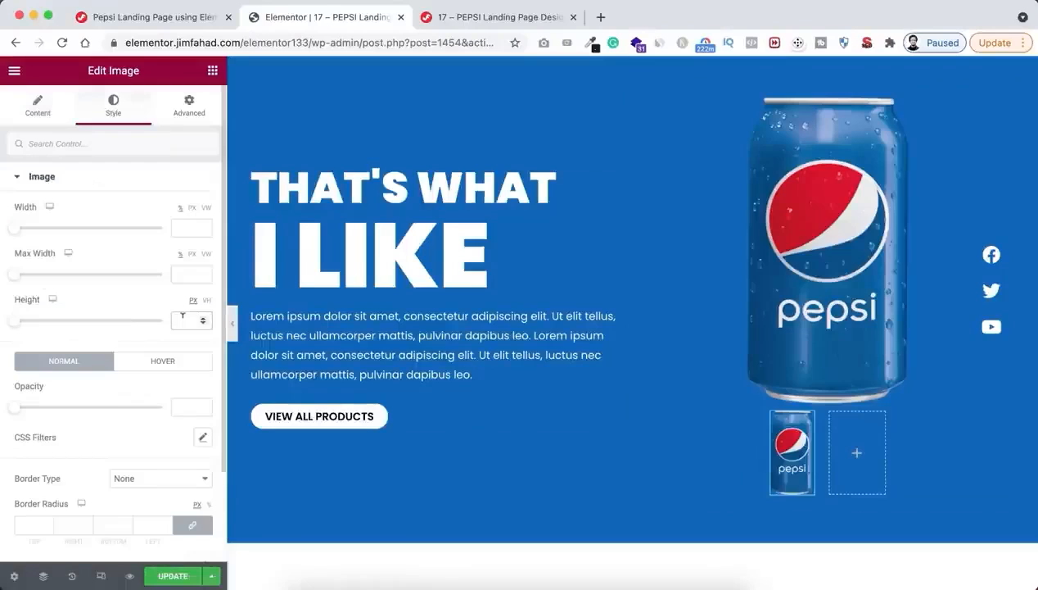
type("65")
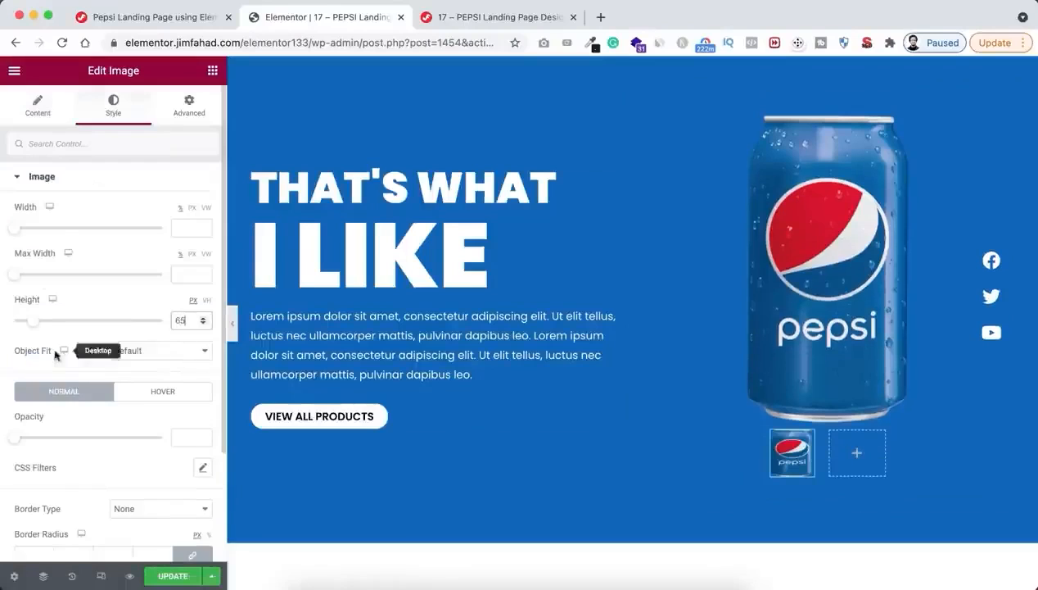
left_click(130, 350)
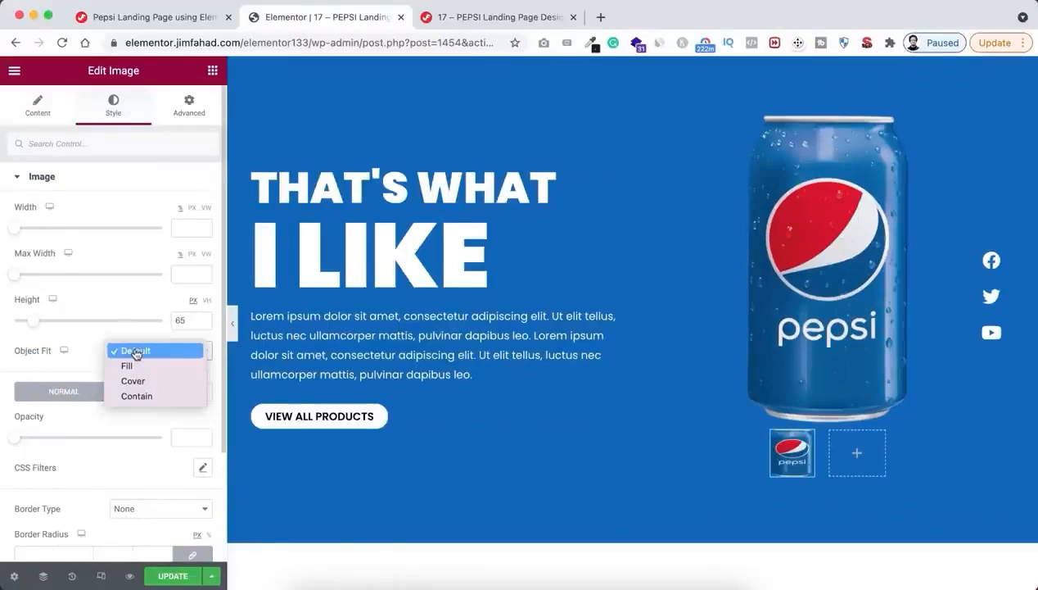
left_click(143, 398)
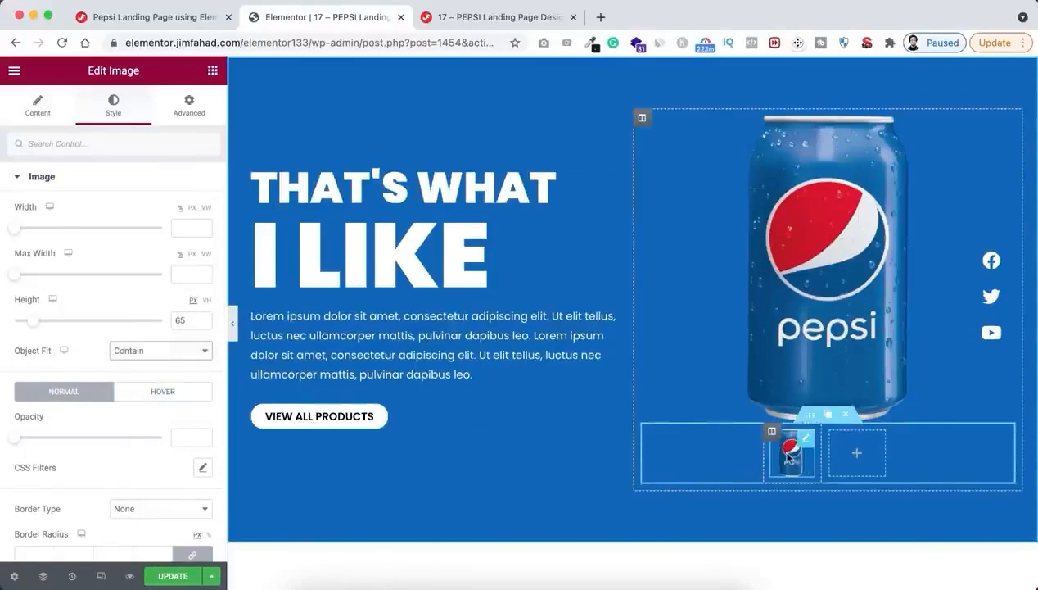
Duplicate the small can thumbnail's column twice and delete the leftover empty column from the inner section.
mouse_move(770, 433)
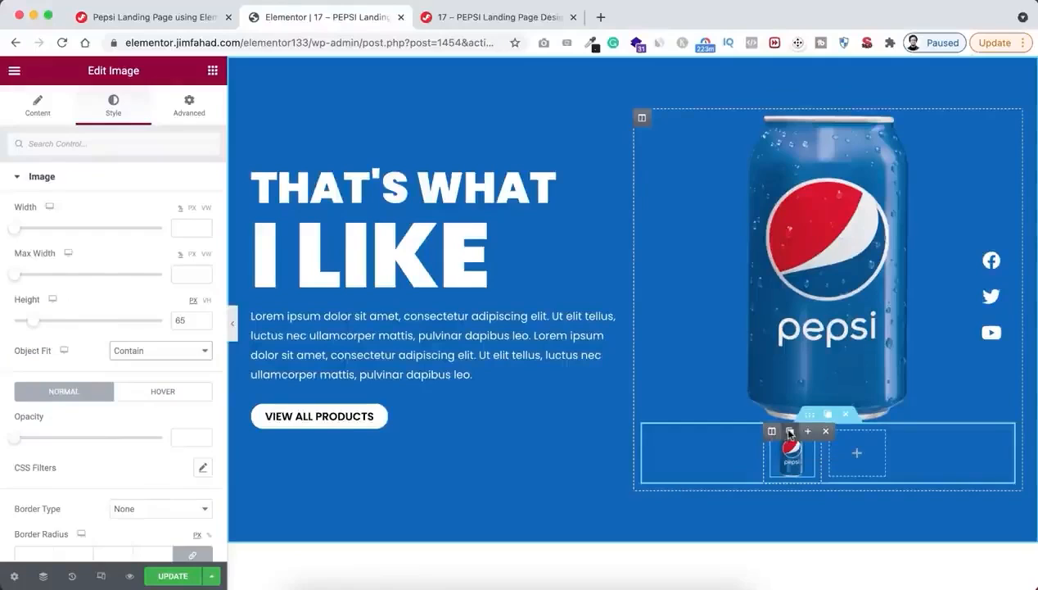
left_click(790, 432)
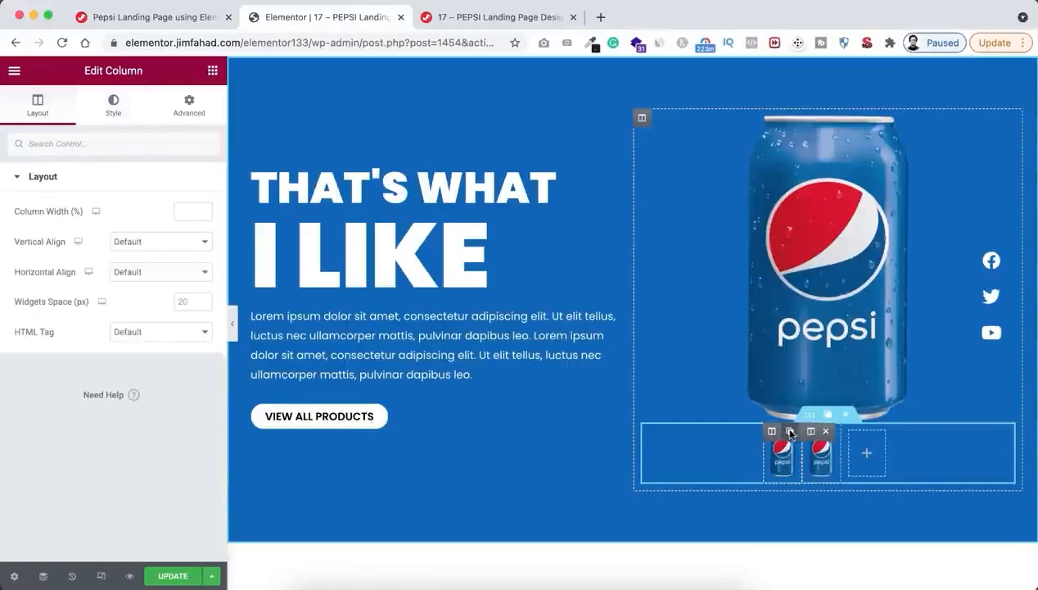
left_click(789, 431)
mouse_move(867, 439)
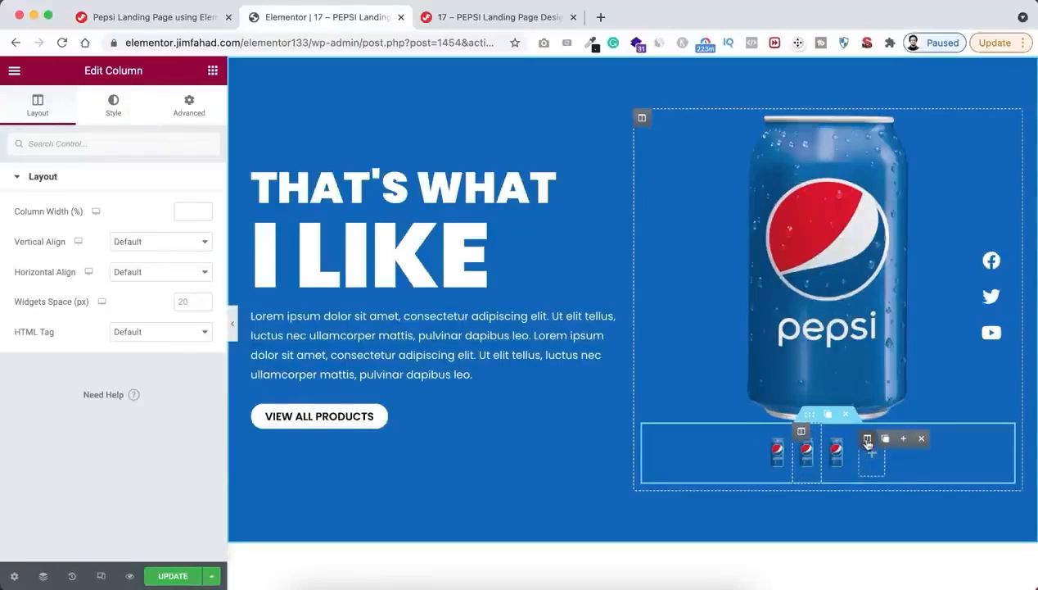
left_click(915, 434)
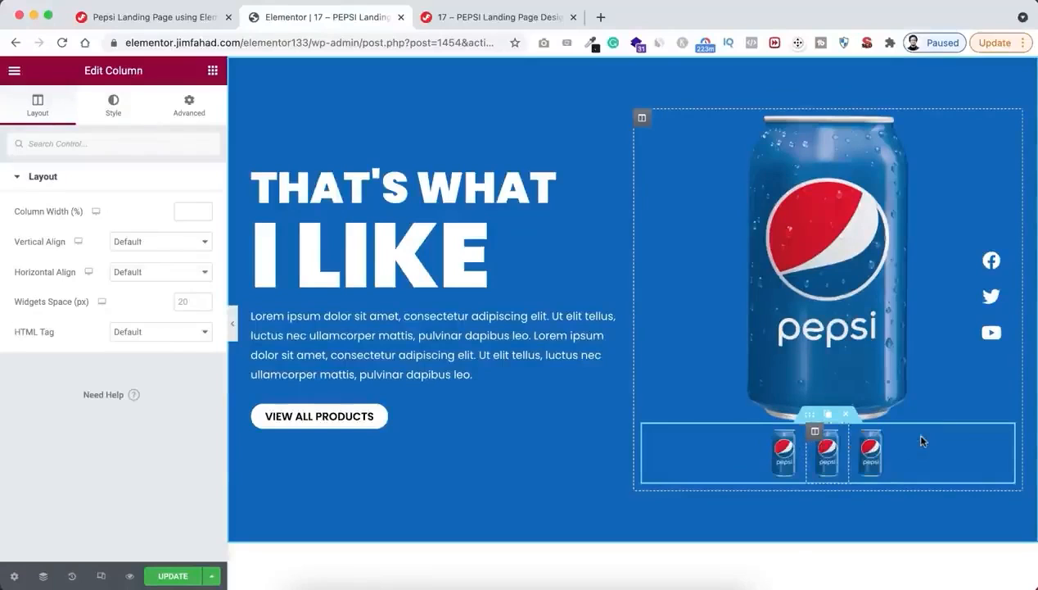
Replace the middle thumbnail's image with the silver diet can pepsi002.png from the media library.
left_click(830, 462)
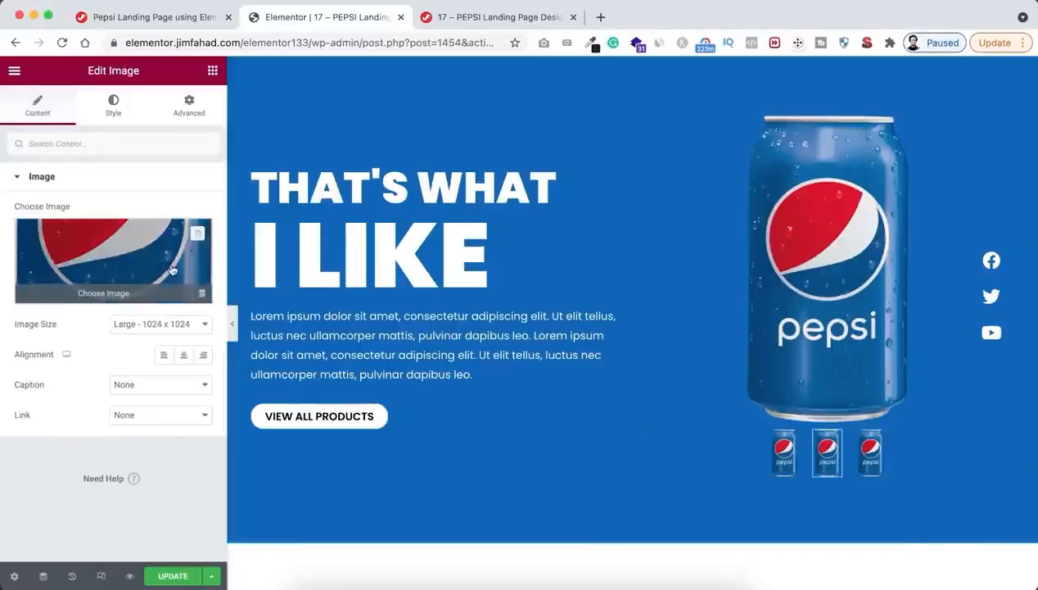
left_click(172, 270)
left_click(310, 264)
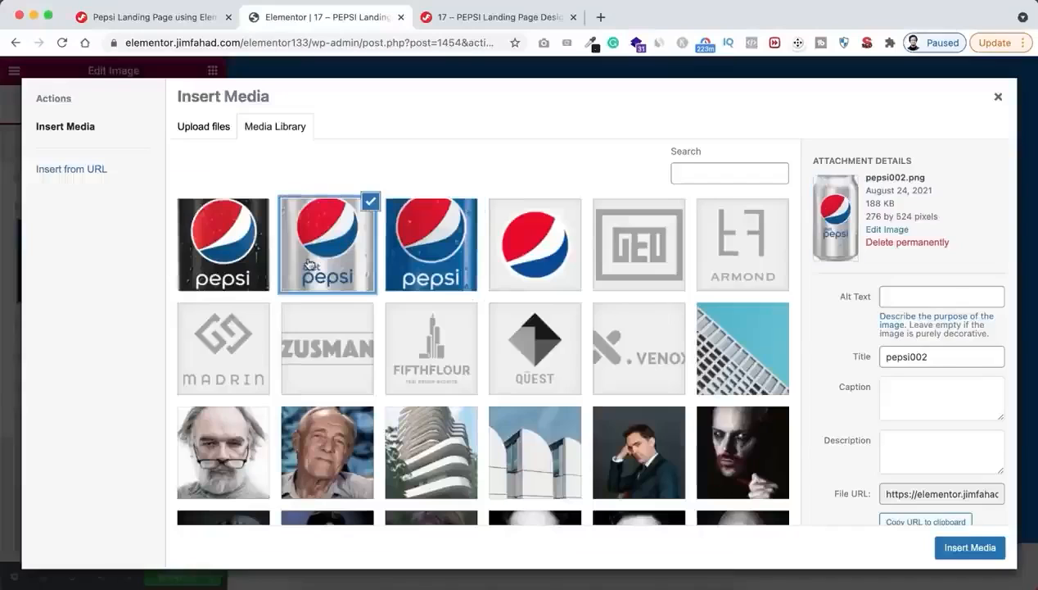
left_click(970, 547)
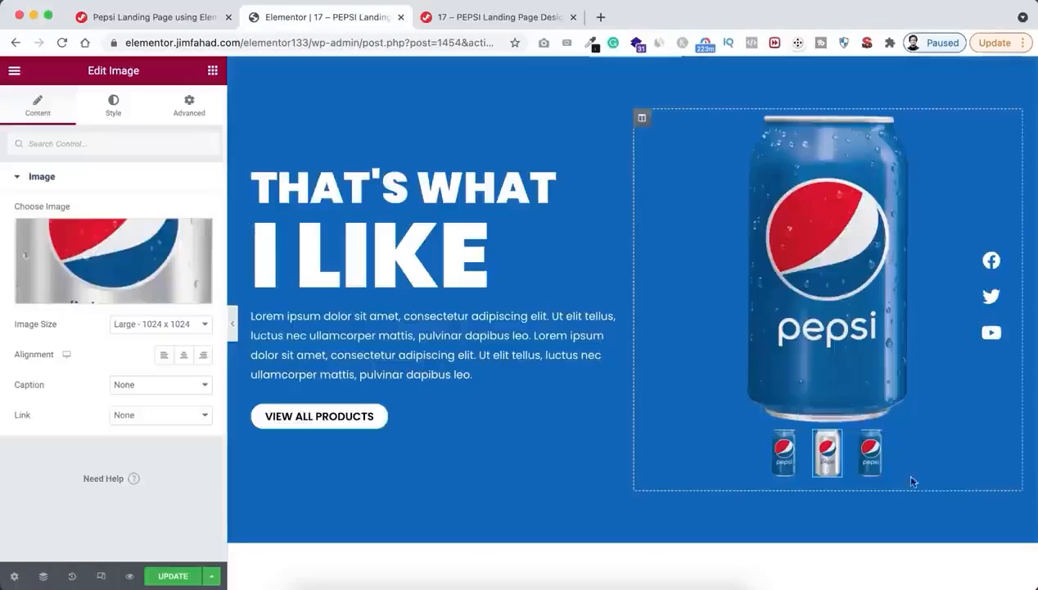
Replace the third thumbnail's image with the black can pepsi003.png from the media library.
left_click(870, 456)
left_click(88, 248)
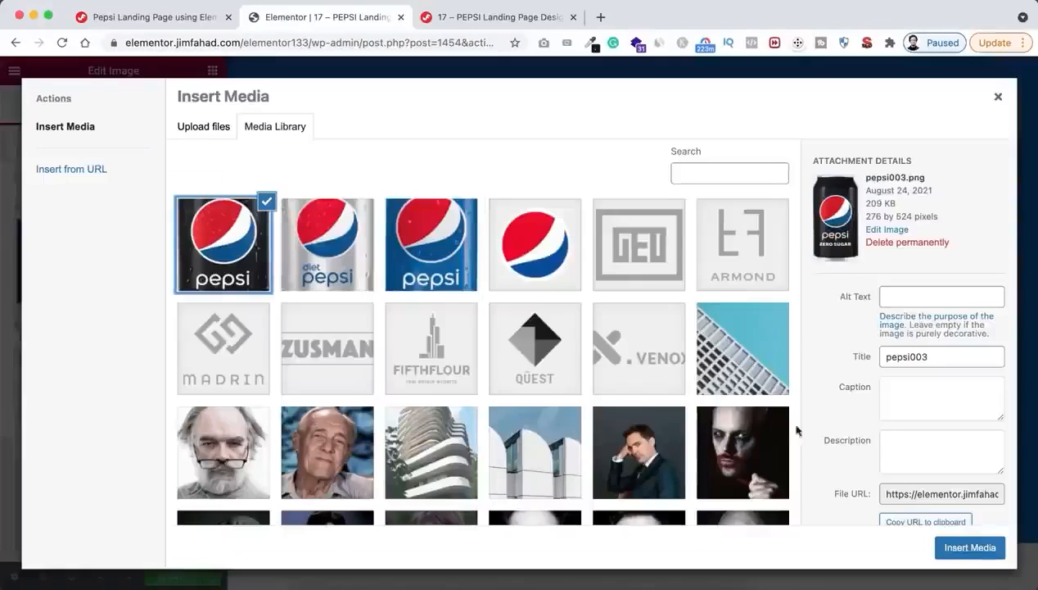
left_click(965, 549)
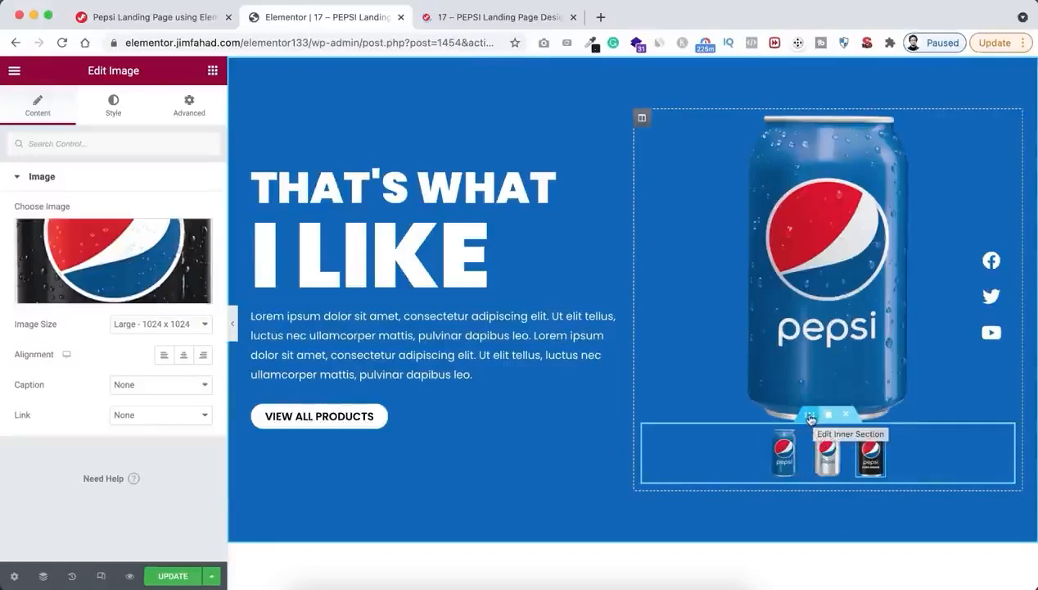
Copy the Thumbnails Centered CSS snippet from the tutorial page into the thumbnail inner section's custom CSS.
left_click(811, 418)
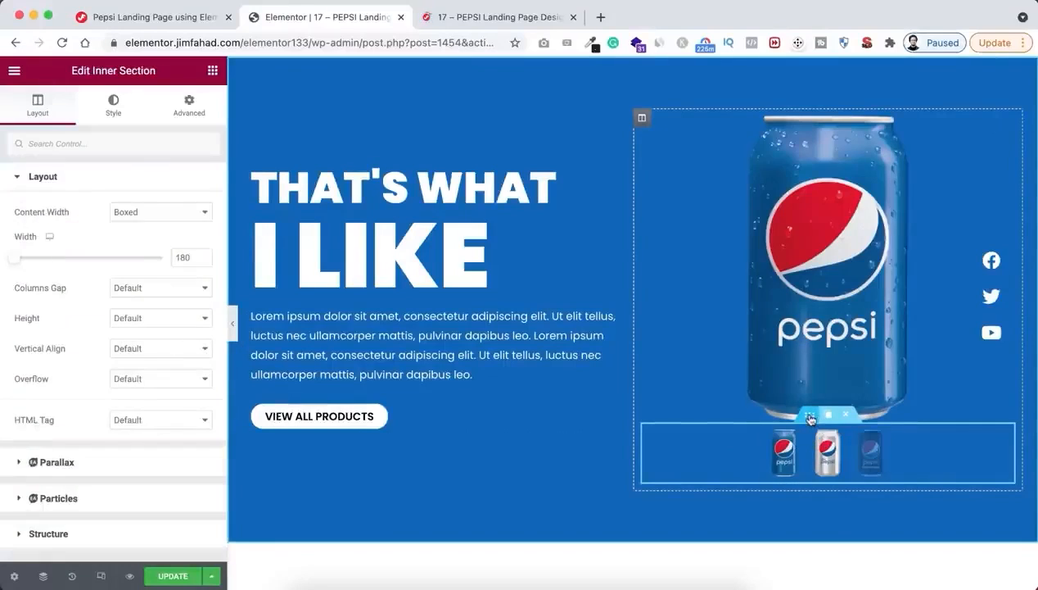
left_click(188, 114)
scroll(102, 422, "down", 2)
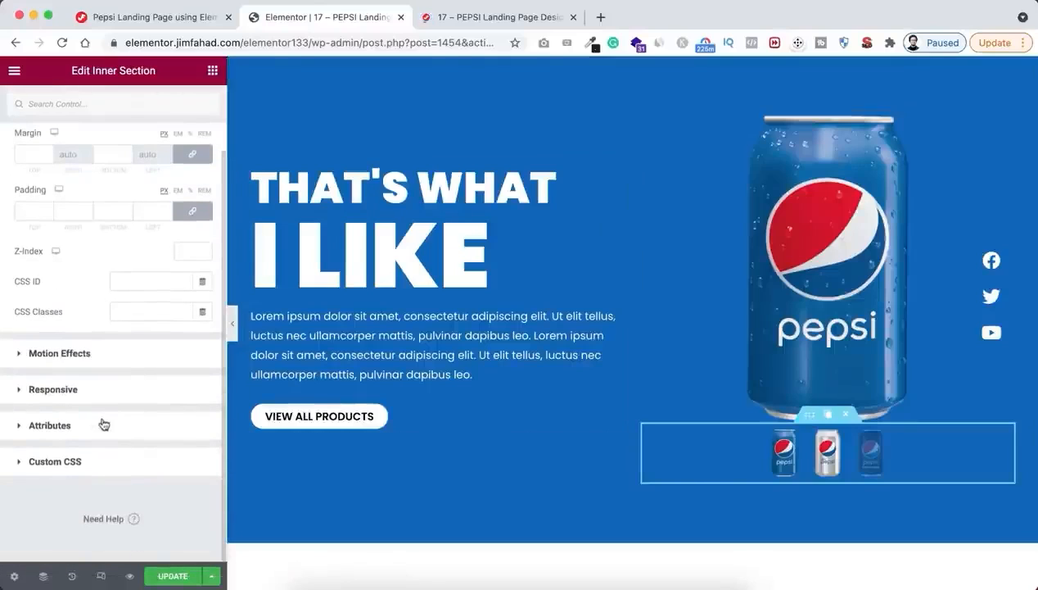
left_click(85, 464)
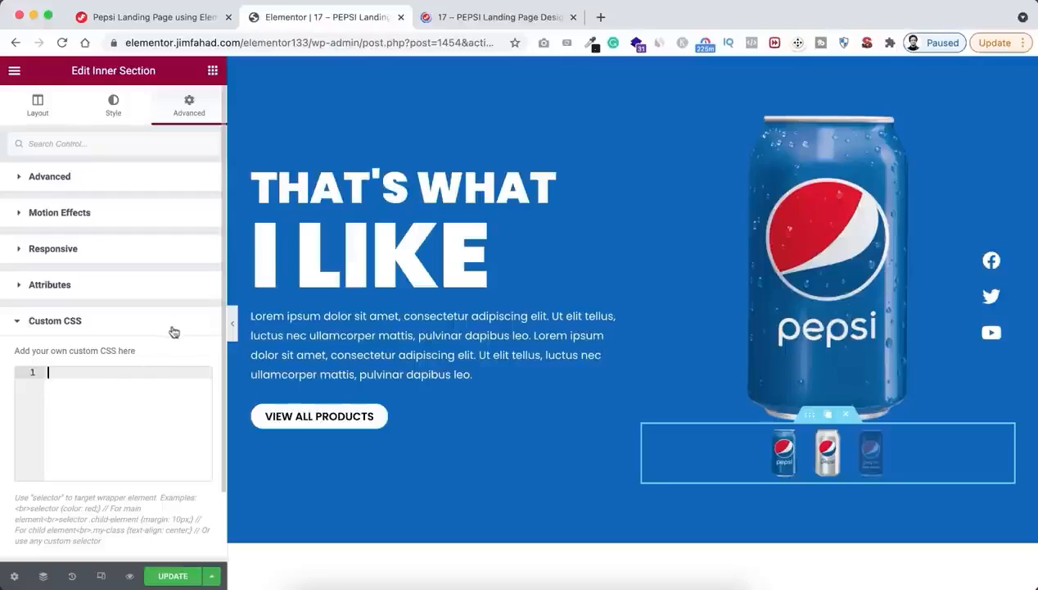
left_click(162, 18)
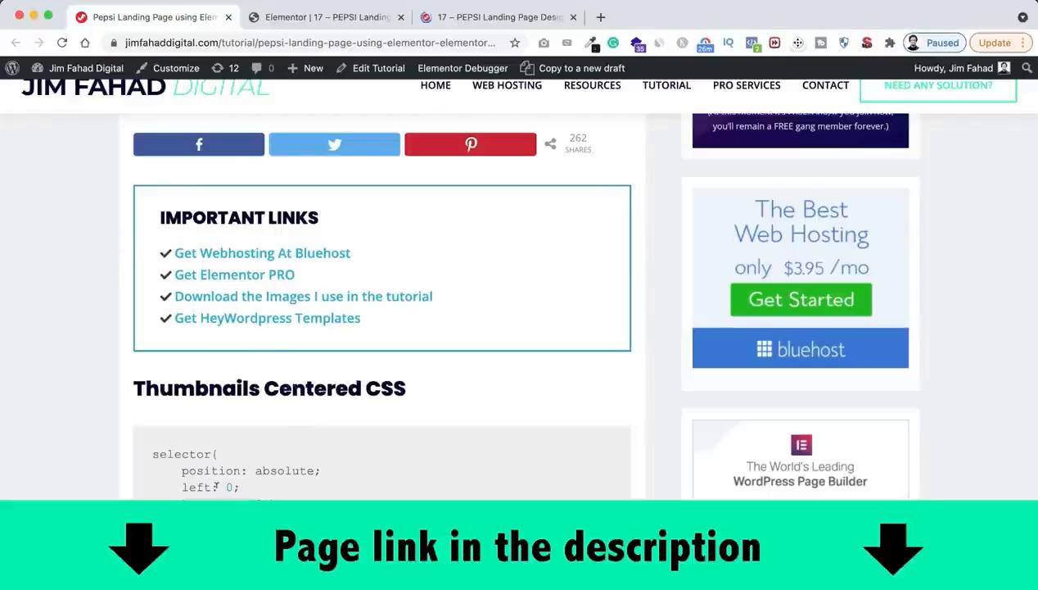
scroll(216, 486, "down", 5)
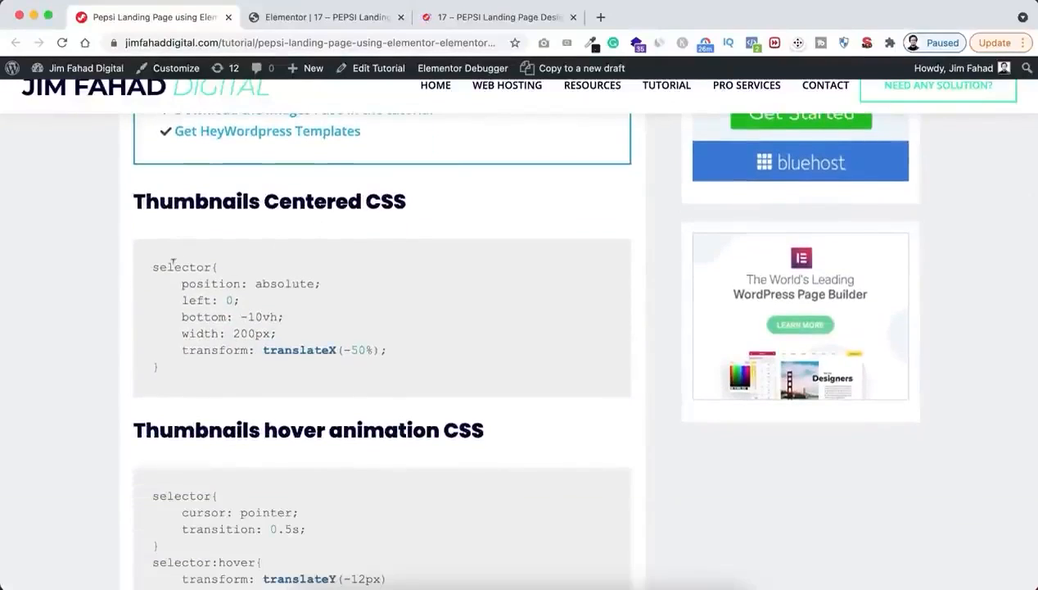
left_click_drag(152, 264, 182, 375)
key("super+c")
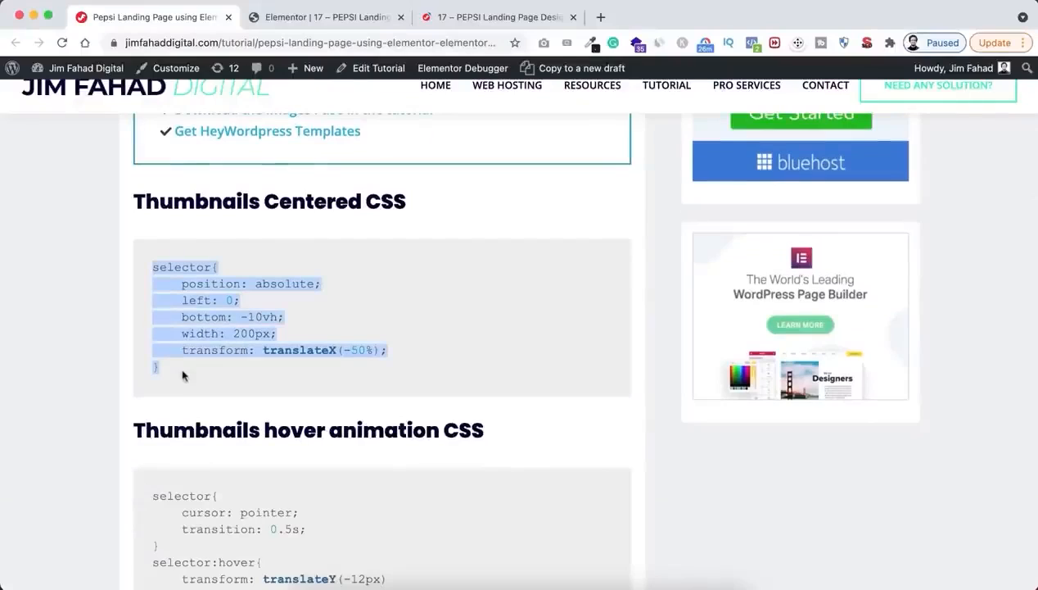
left_click(291, 20)
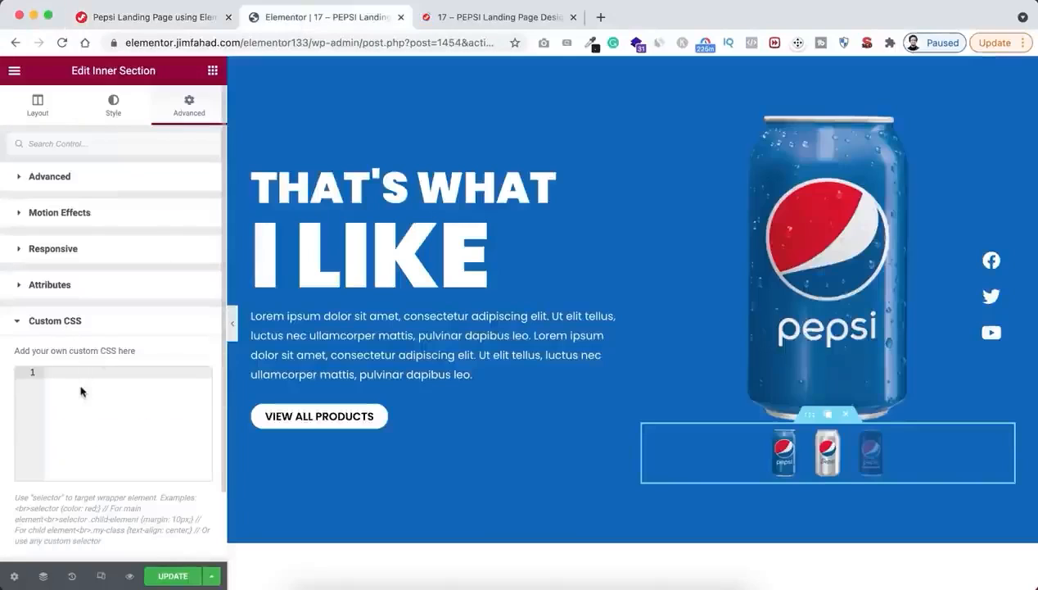
key("super+v")
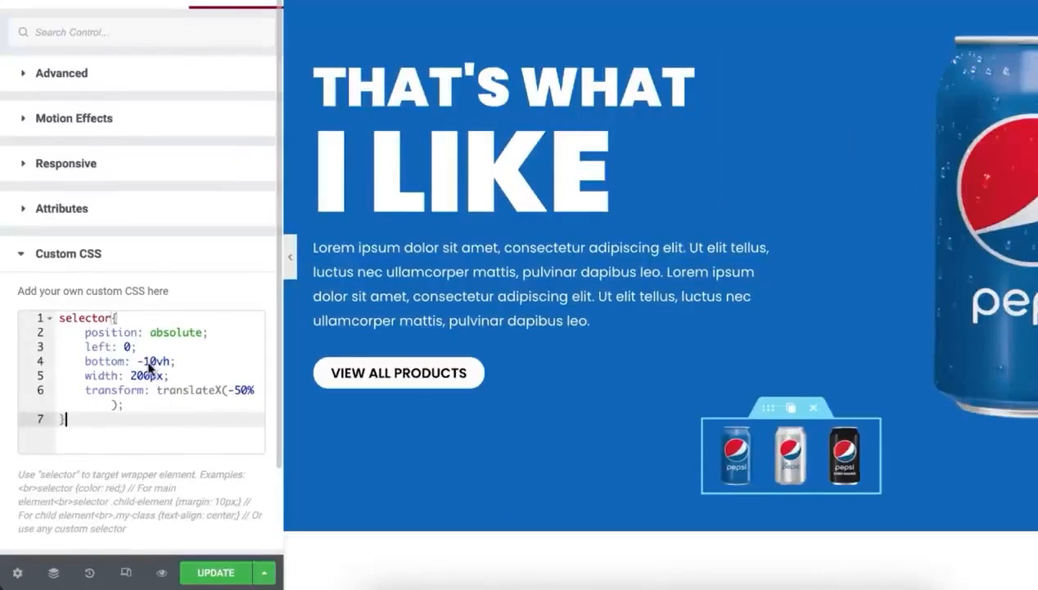
Try bottom offsets of -15vh and -5vh in the inner section's custom CSS and return the value to -10vh.
left_click_drag(143, 361, 150, 362)
type("15")
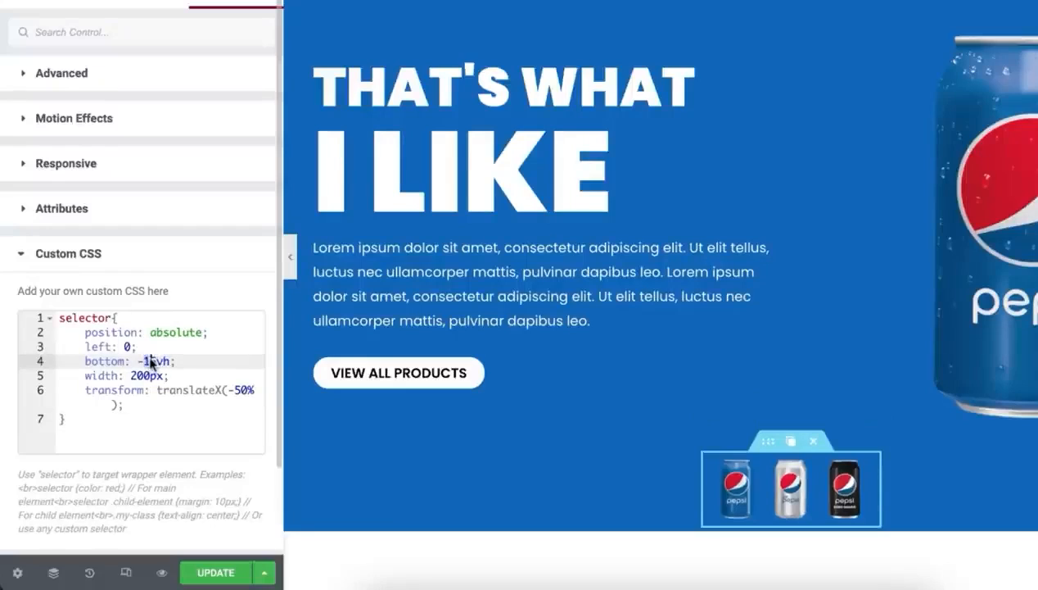
type("5")
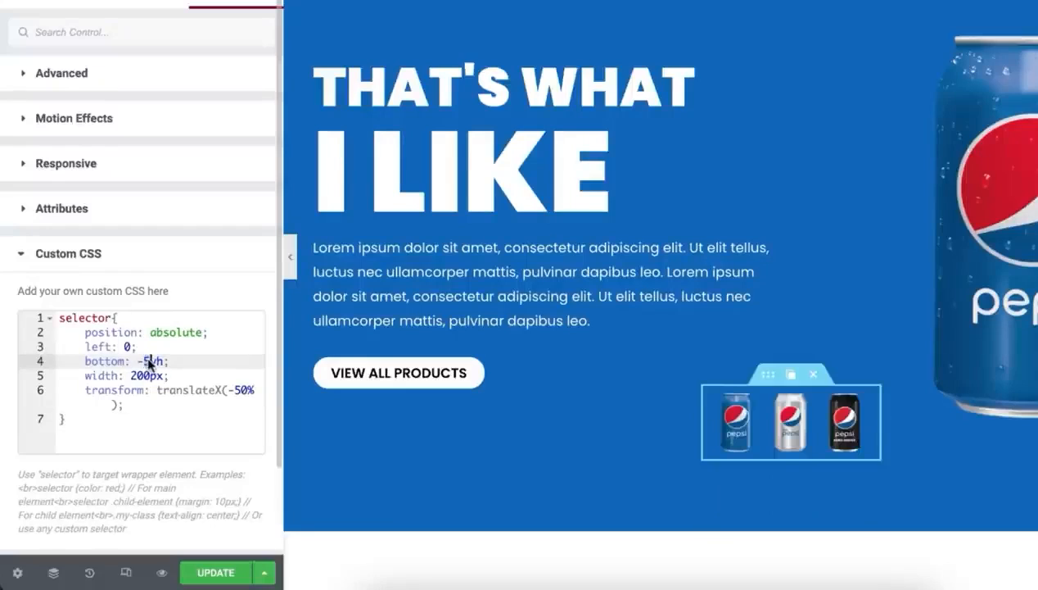
key("BackSpace")
type("10")
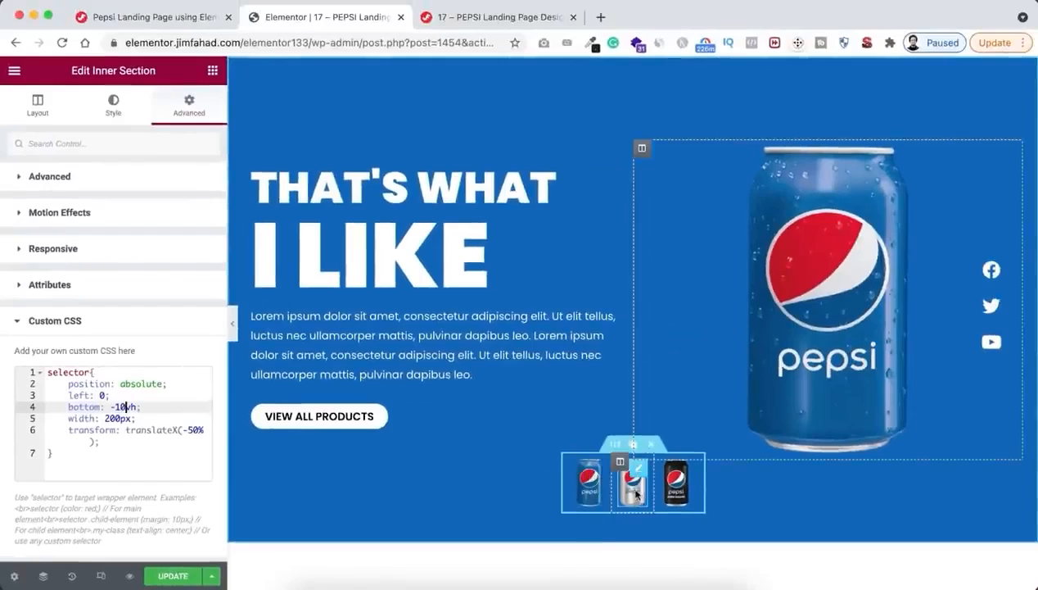
Copy the Thumbnails hover animation CSS snippet from the tutorial page into the blue can thumbnail's custom CSS.
left_click(592, 493)
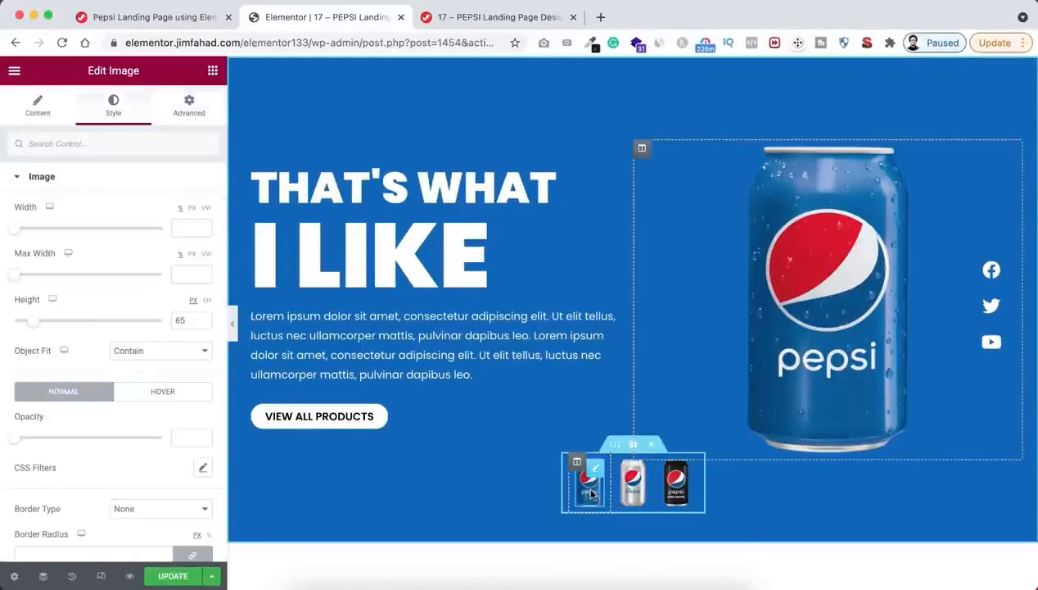
left_click(188, 104)
scroll(132, 399, "down", 5)
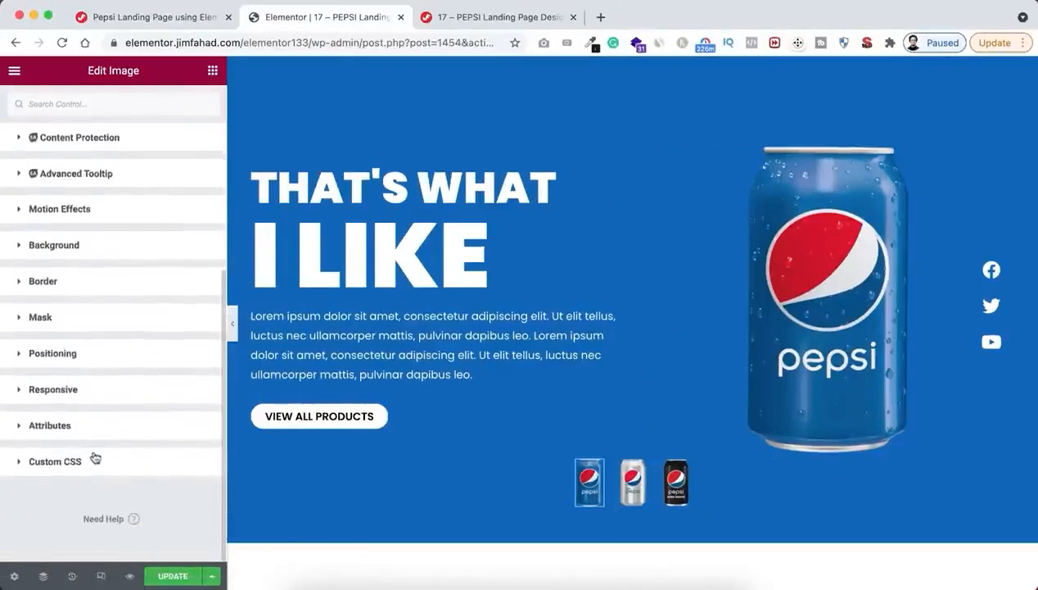
left_click(91, 463)
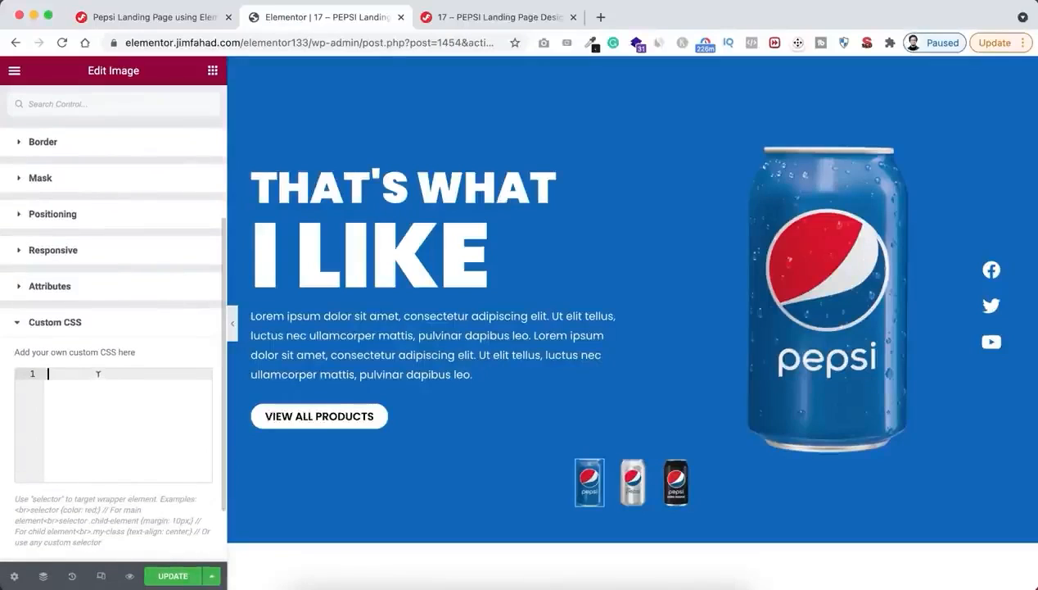
left_click(155, 20)
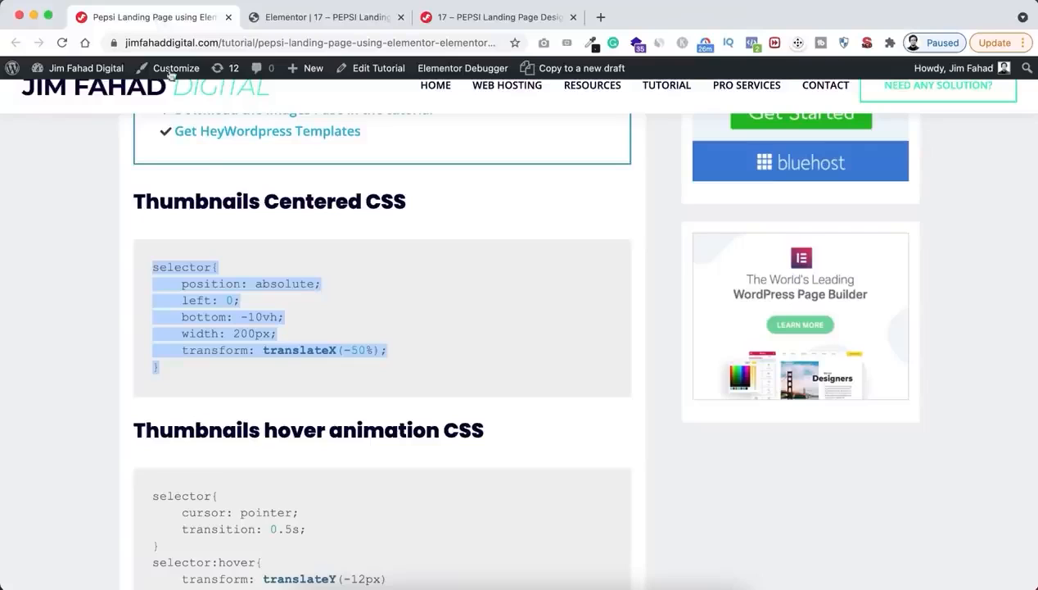
scroll(297, 423, "down", 3)
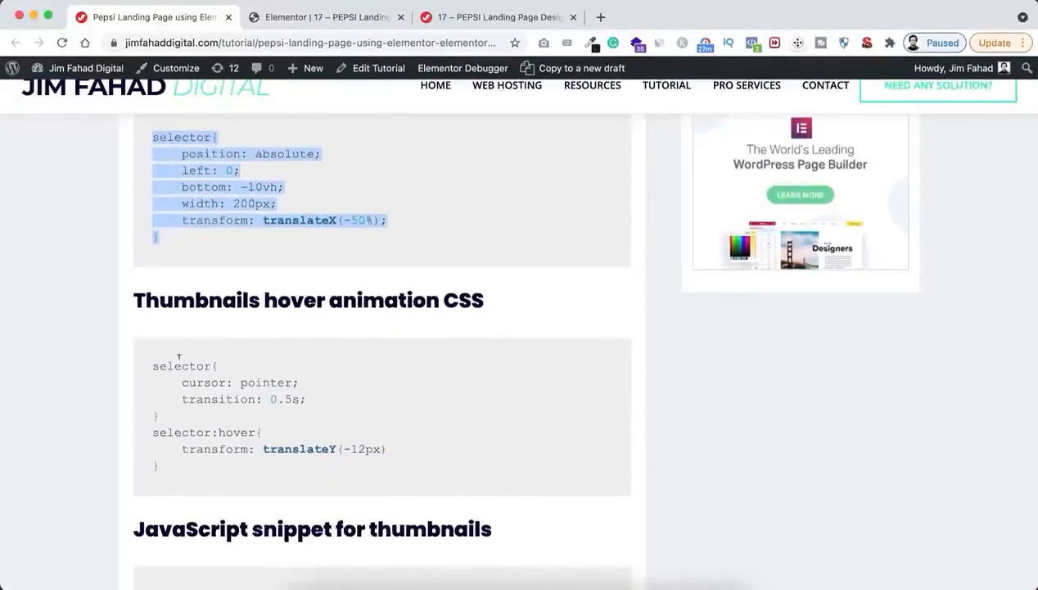
left_click_drag(153, 360, 177, 471)
key("super+c")
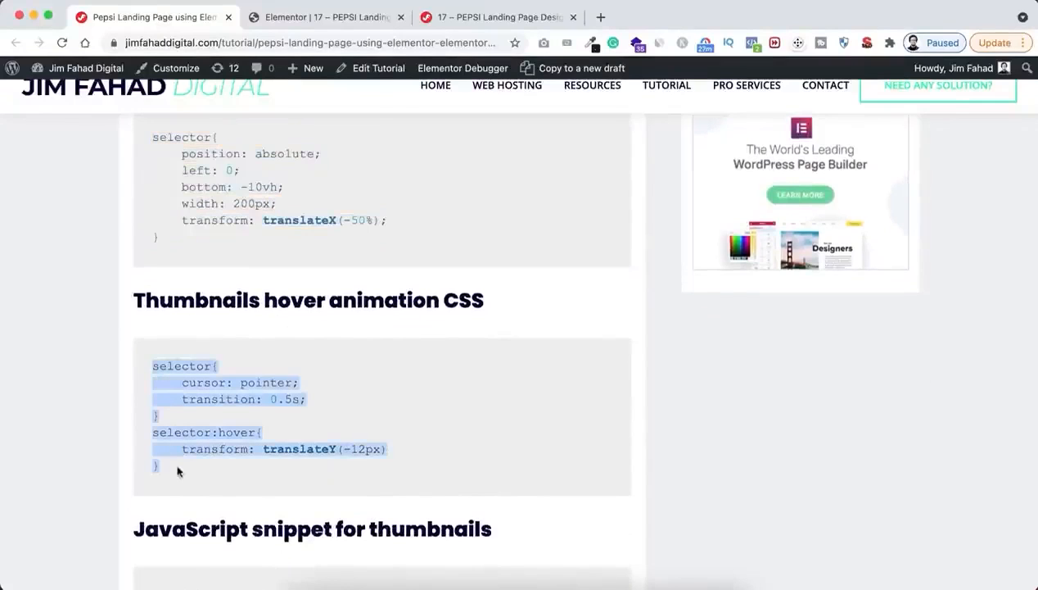
left_click(315, 17)
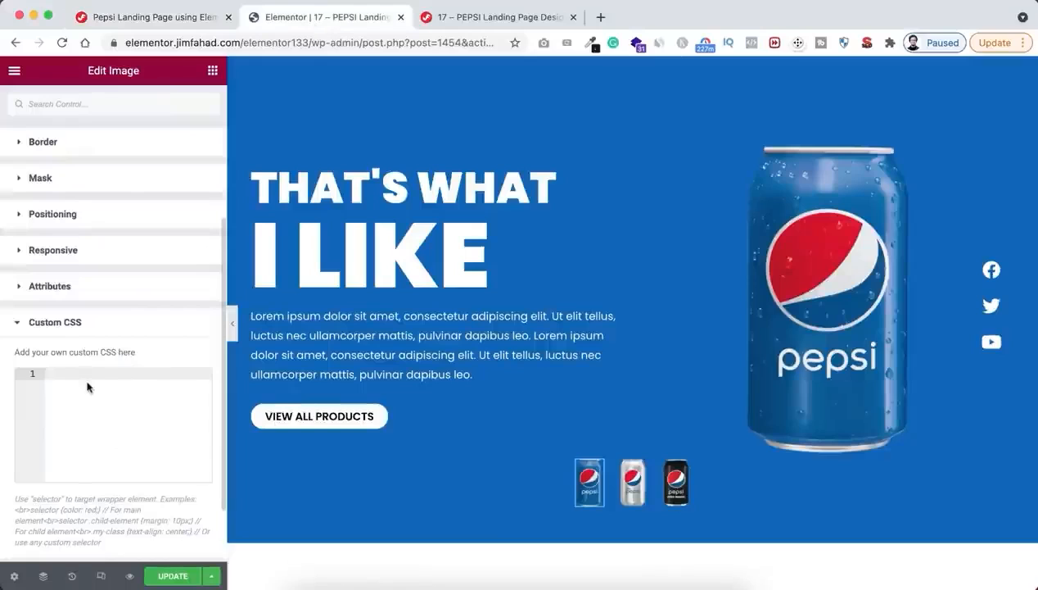
key("super+v")
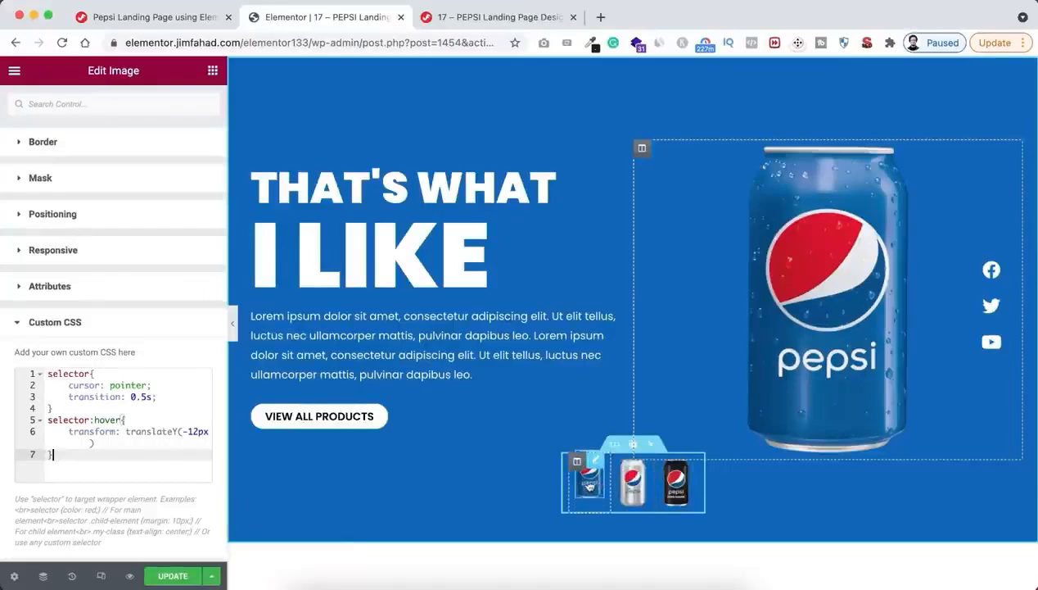
Copy the blue can thumbnail and paste its style onto the silver and black can thumbnails.
right_click(589, 483)
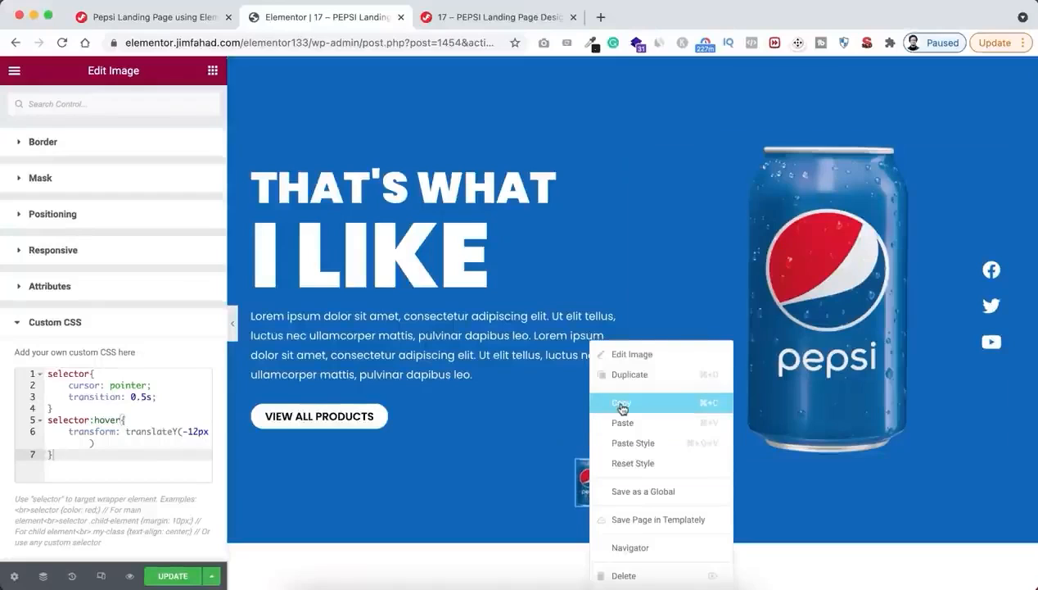
left_click(618, 399)
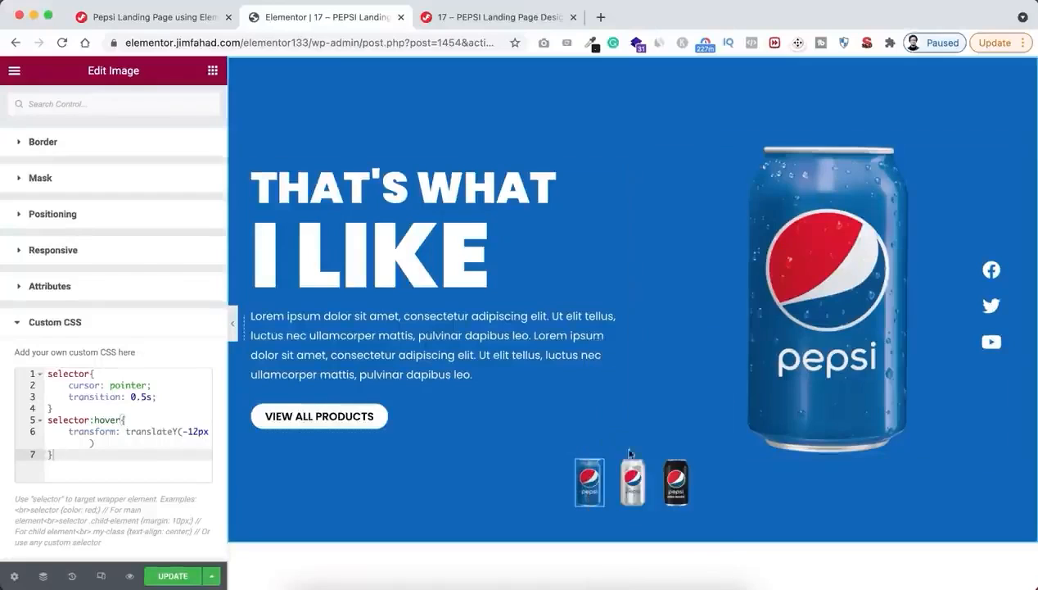
right_click(634, 494)
left_click(662, 443)
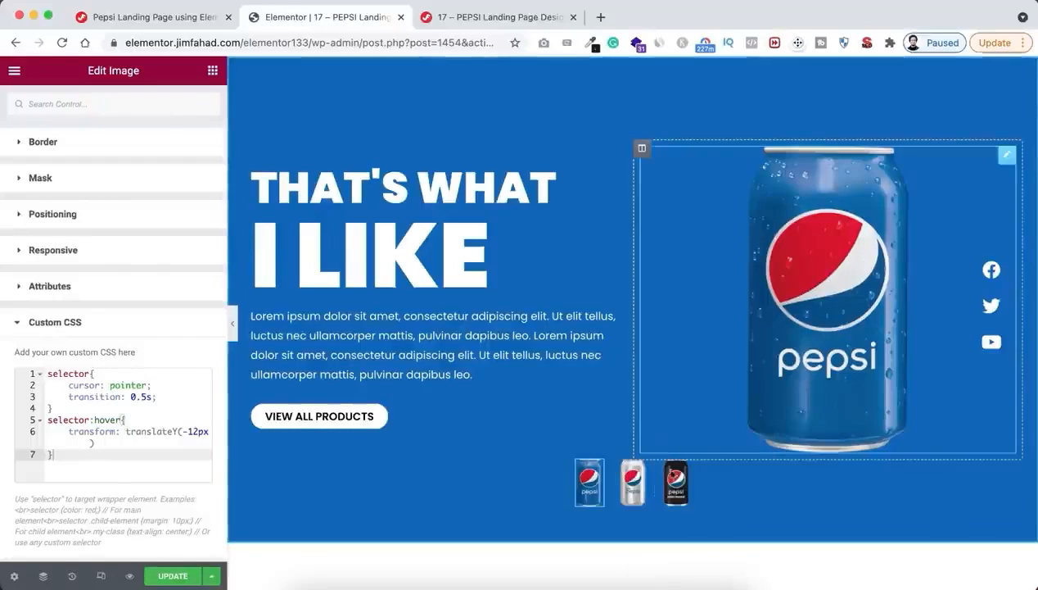
right_click(672, 486)
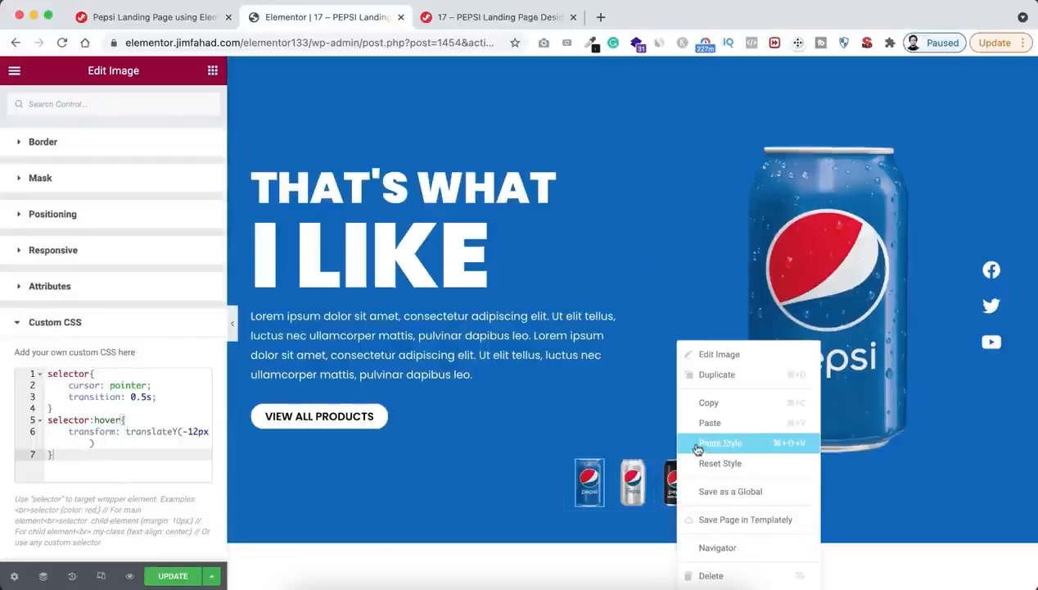
left_click(712, 442)
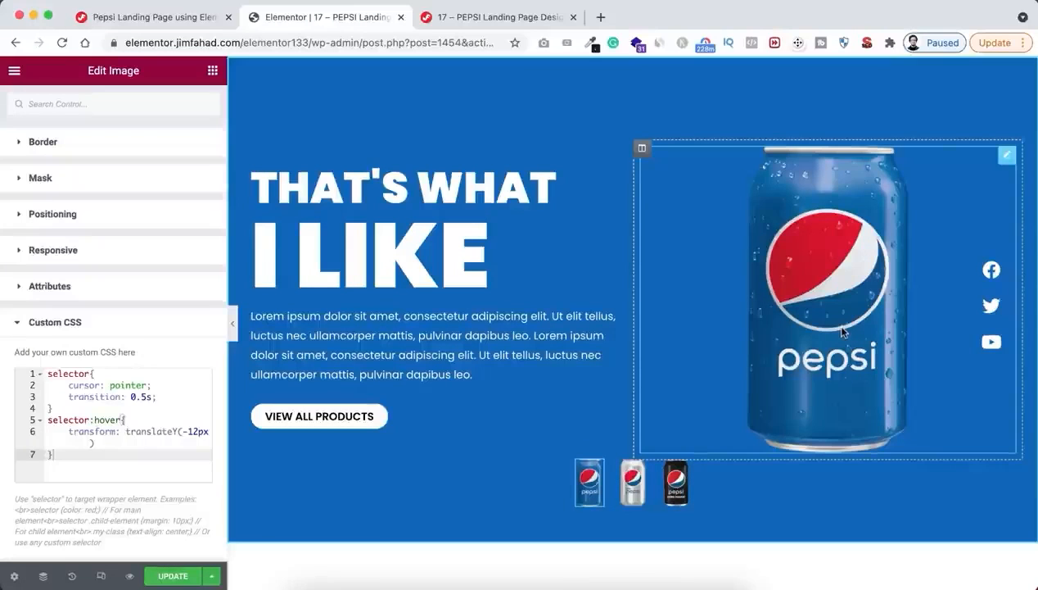
Find the HTML widget and add it in a new section directly below the blue hero section.
left_click(212, 72)
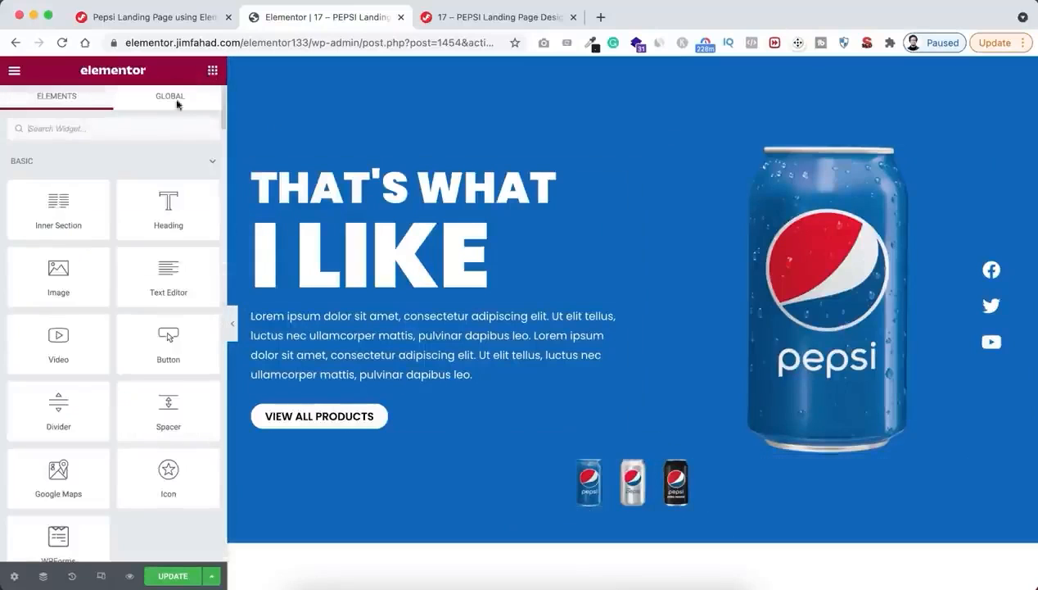
left_click(133, 124)
type("html")
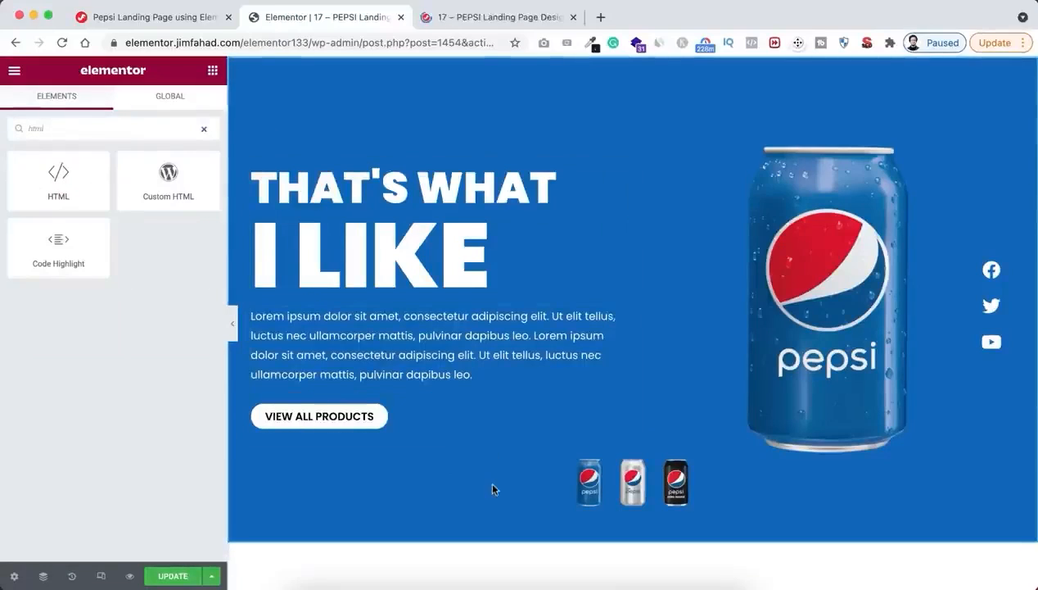
scroll(491, 491, "down", 3)
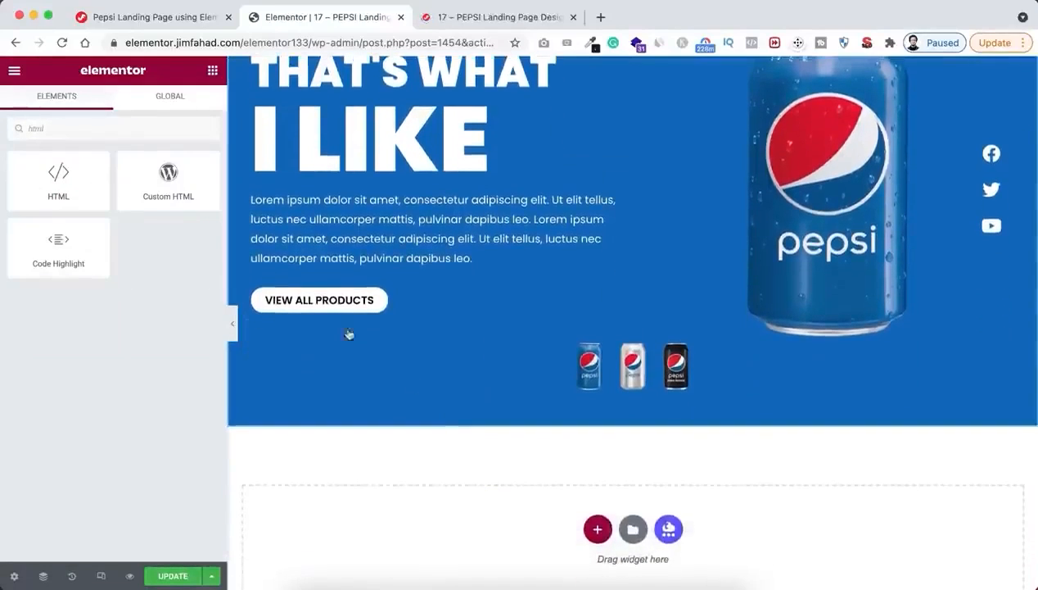
left_click_drag(53, 181, 501, 506)
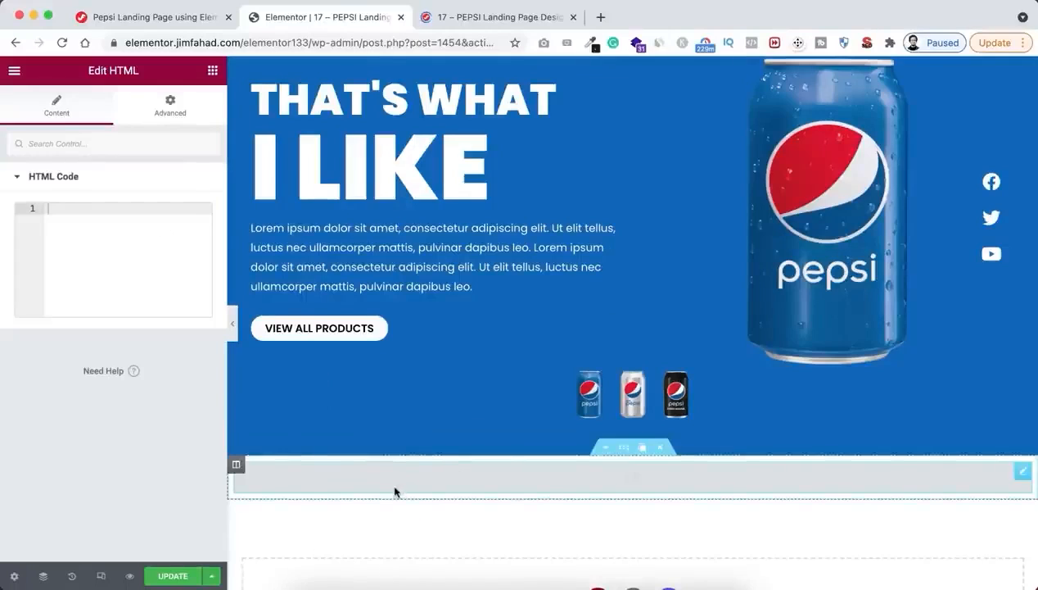
Copy the JavaScript snippet for thumbnails from the tutorial page into the HTML widget's code and review it.
left_click(167, 18)
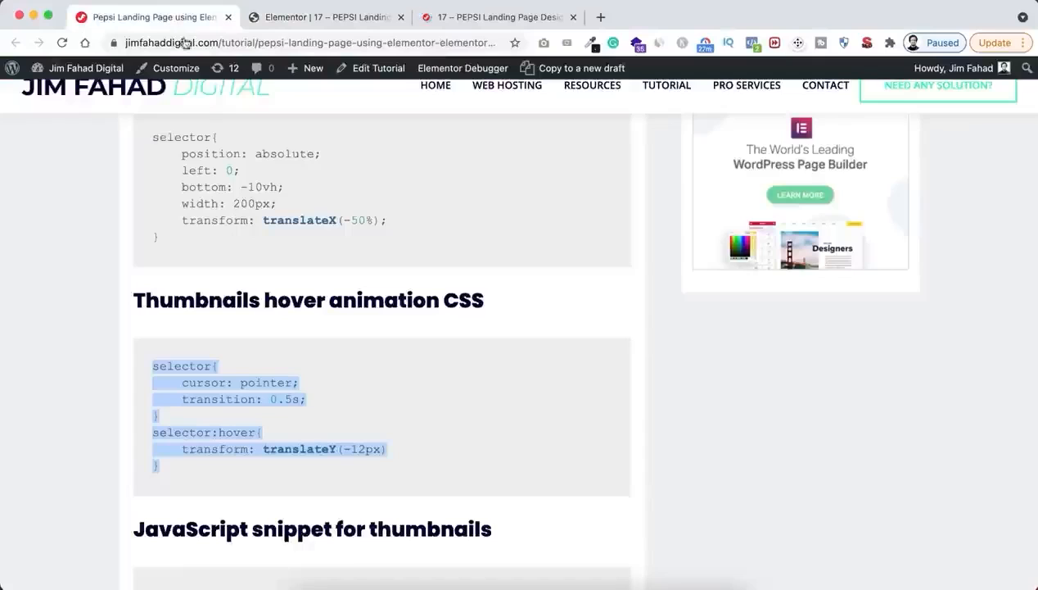
scroll(412, 491, "down", 8)
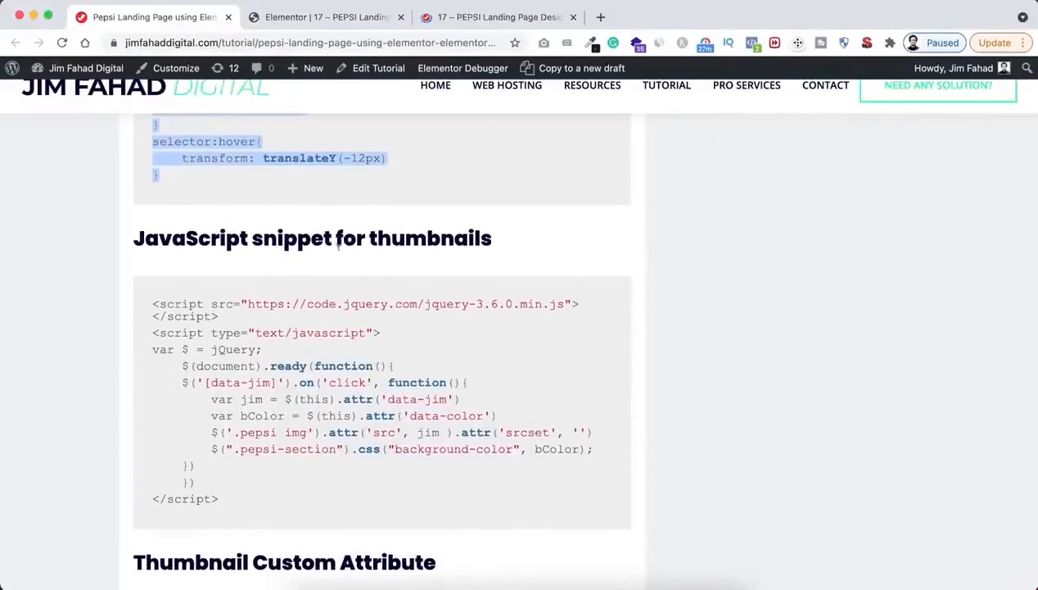
left_click_drag(151, 301, 235, 500)
key("super+c")
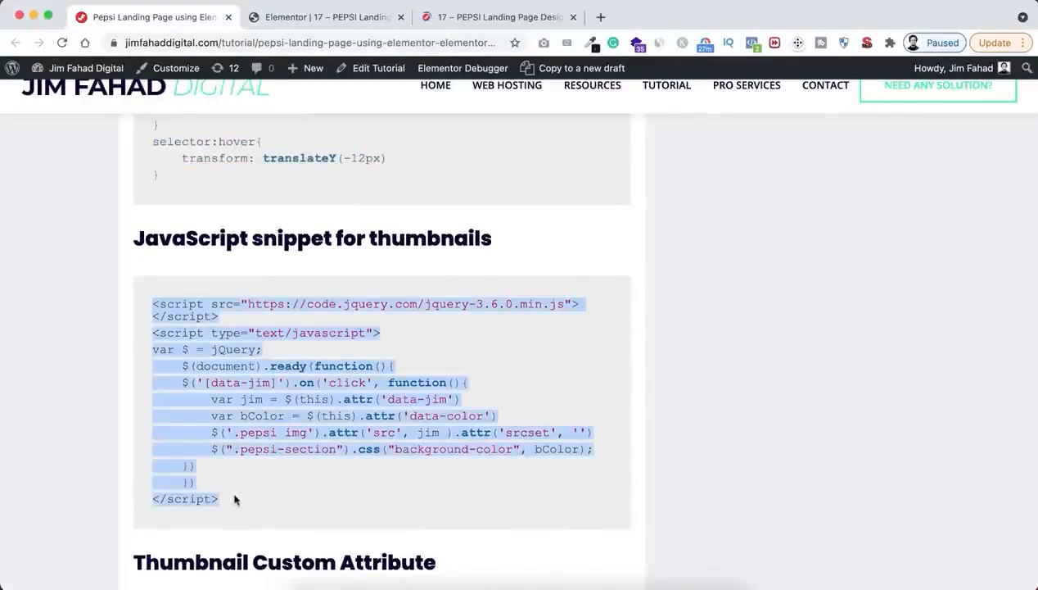
left_click(334, 19)
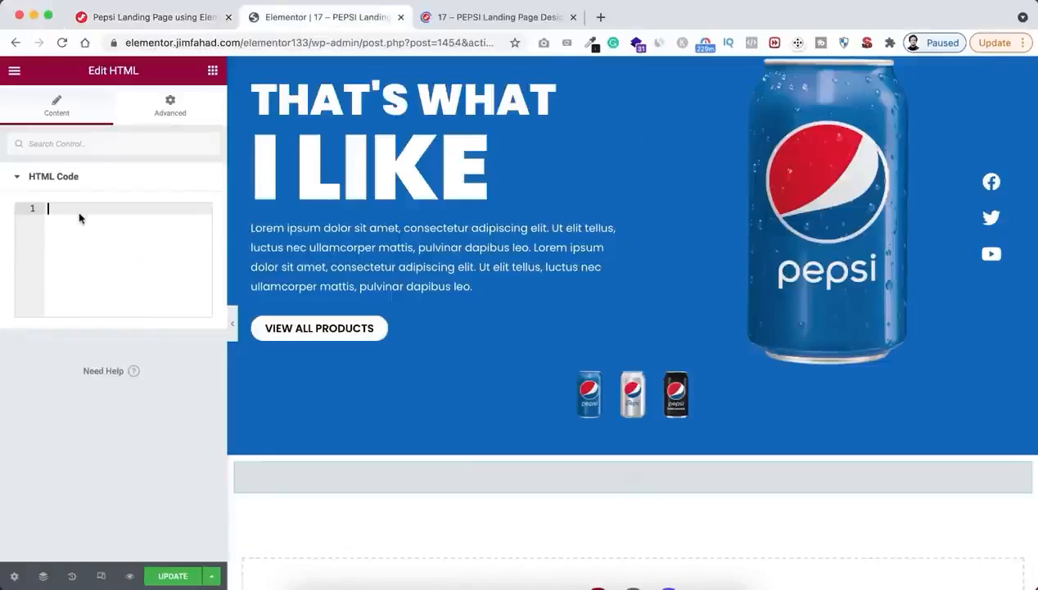
key("super+v")
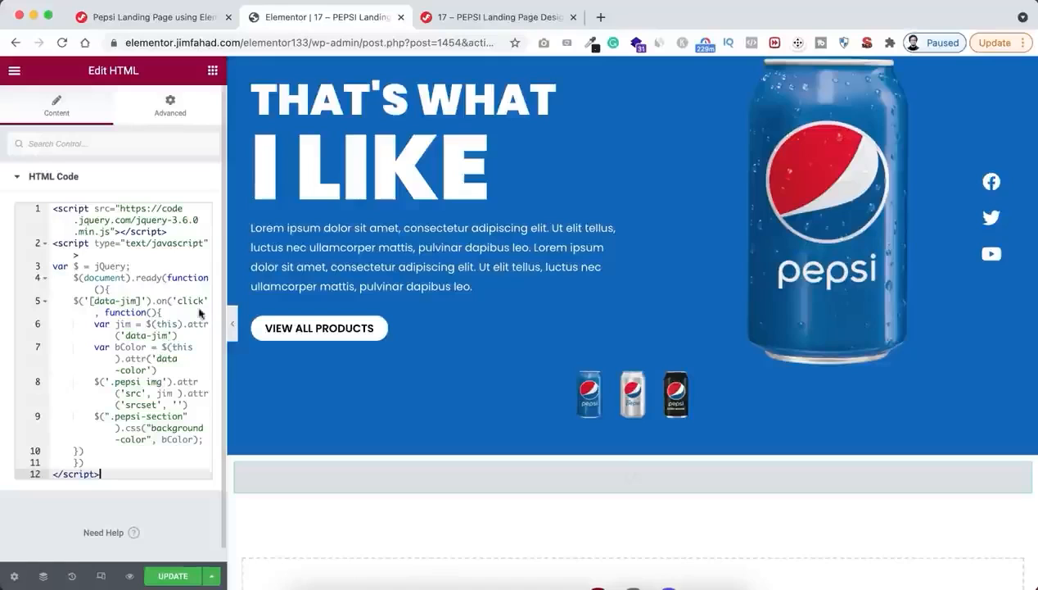
left_click_drag(226, 285, 487, 285)
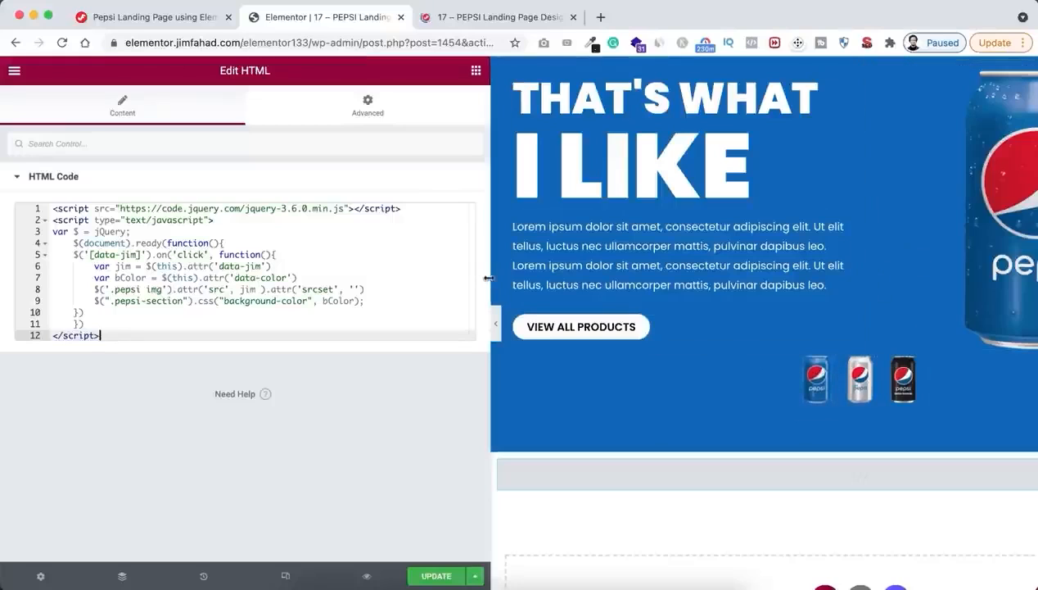
left_click_drag(488, 279, 217, 305)
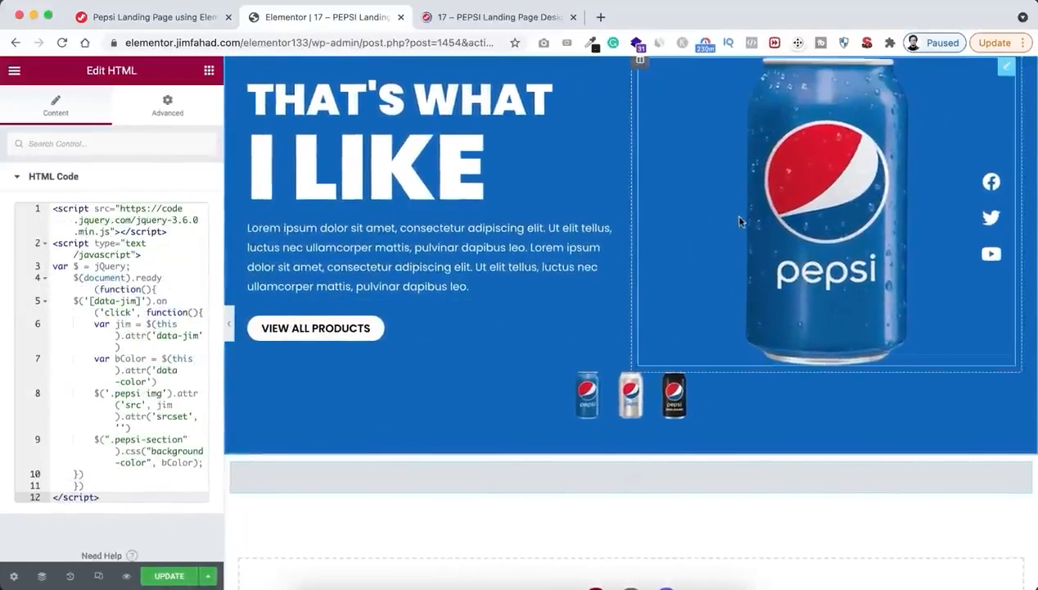
Assign the CSS class pepsi to the large blue can image.
scroll(738, 215, "up", 2)
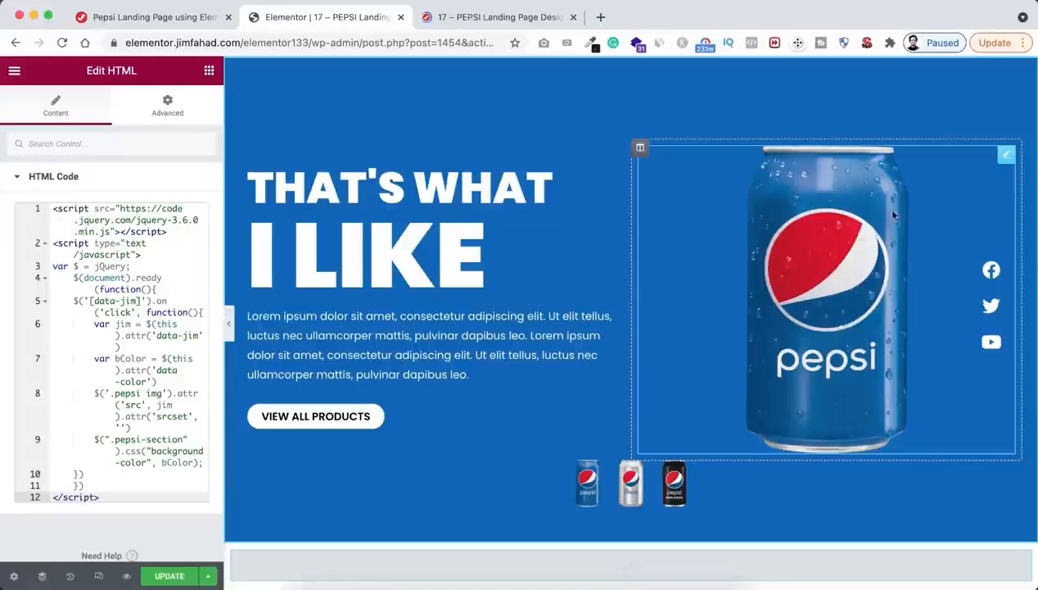
left_click(995, 155)
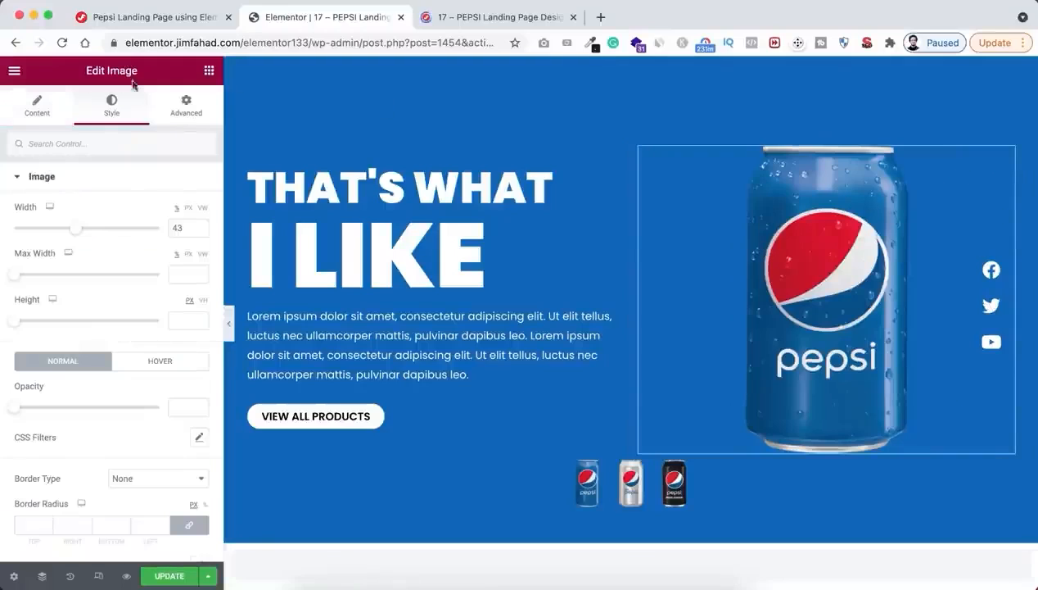
left_click(186, 106)
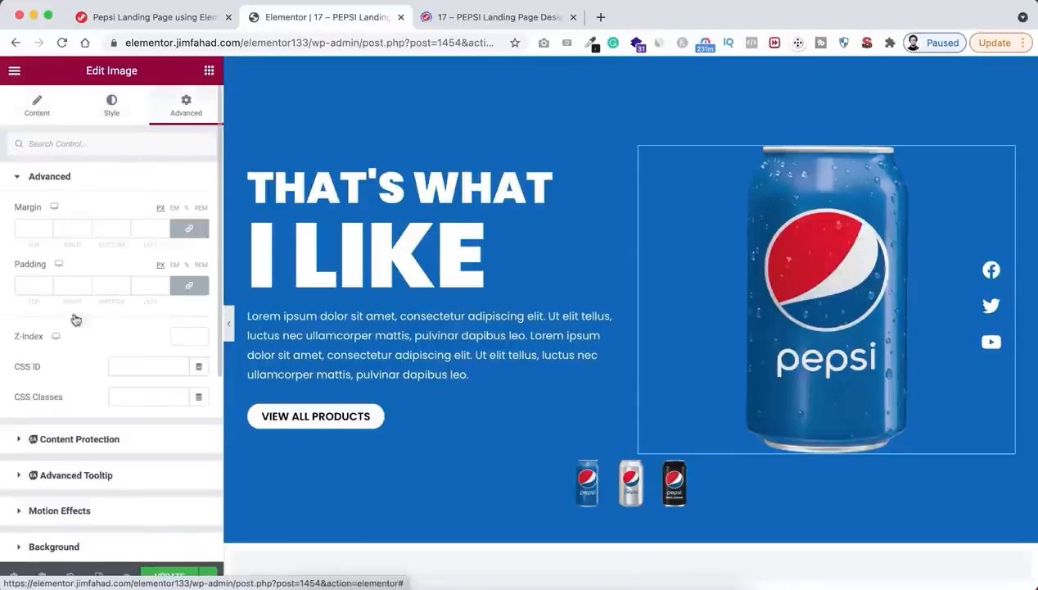
left_click(140, 395)
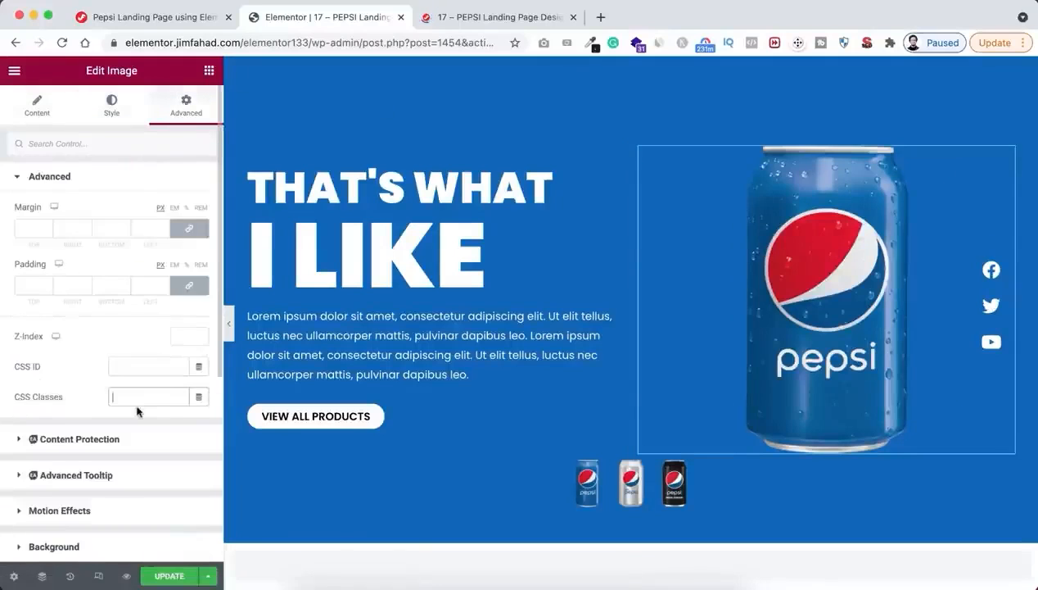
type("pepsi")
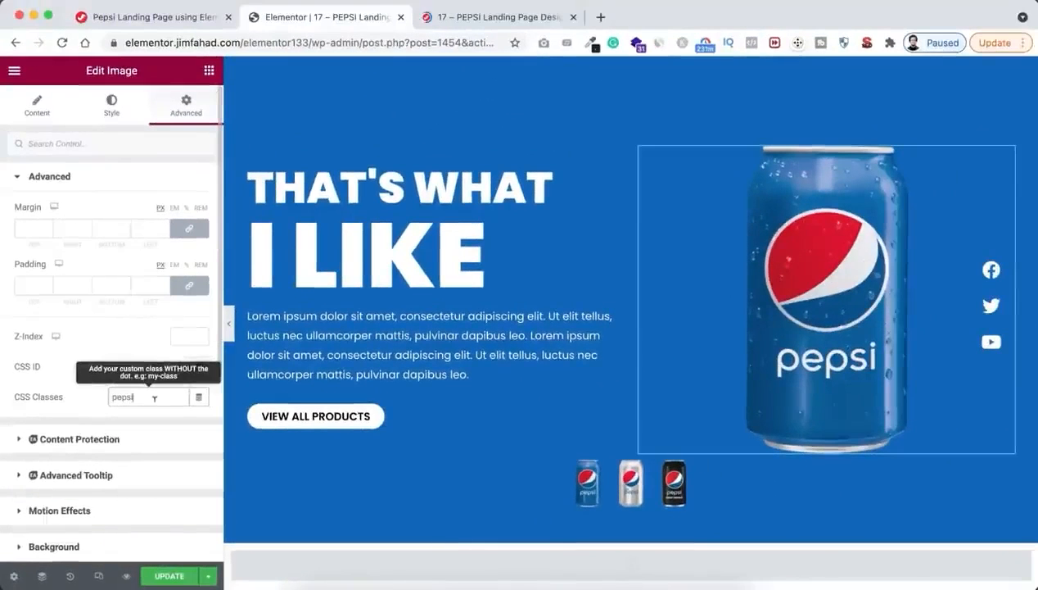
Copy the Thumbnail Custom Attribute snippet data-jim|image_url from the tutorial page into the blue can thumbnail's custom attributes.
left_click(591, 487)
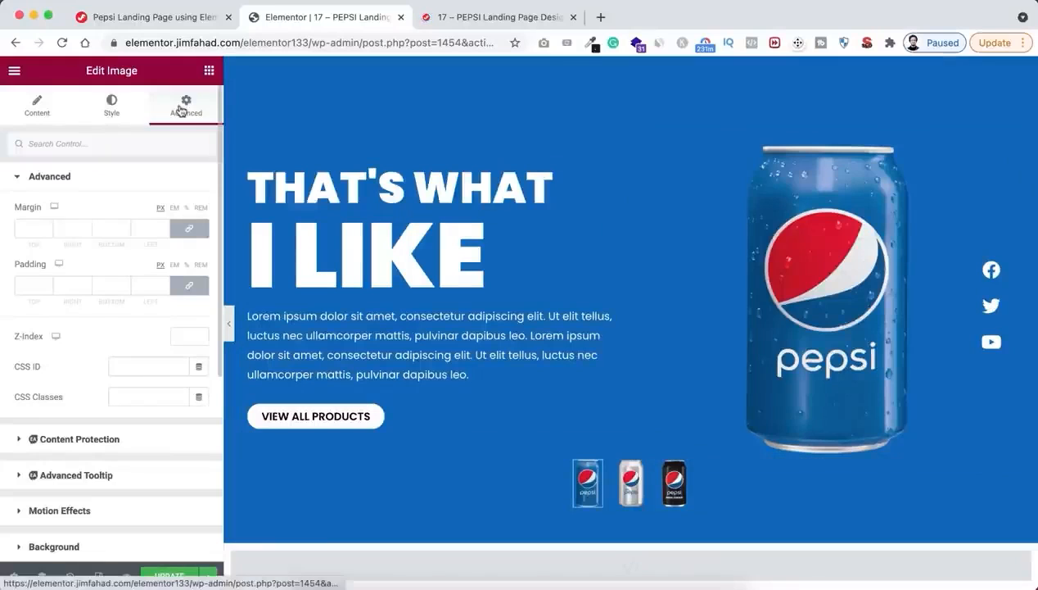
scroll(129, 459, "down", 8)
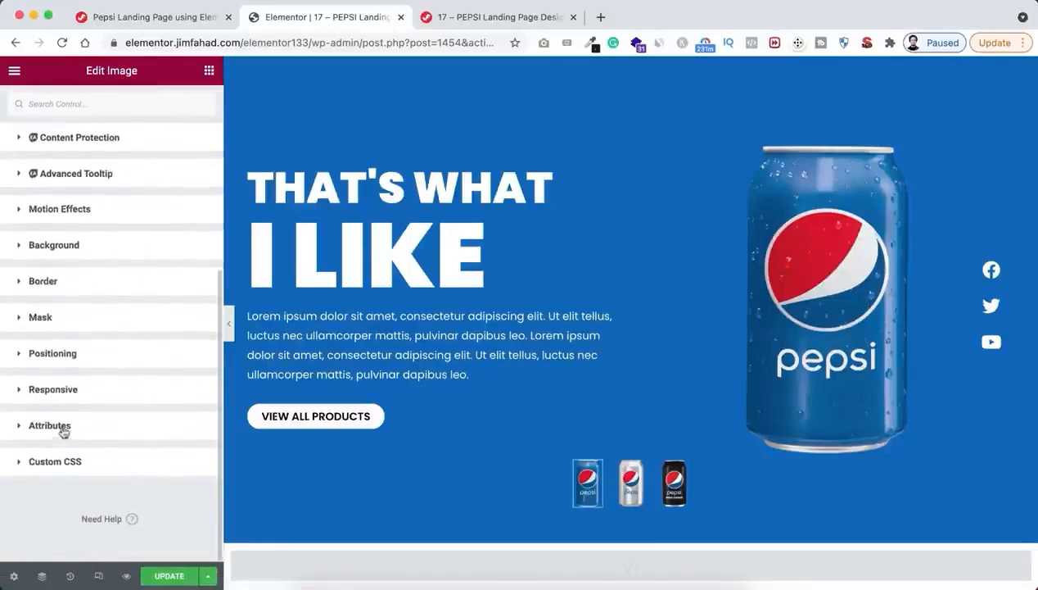
scroll(105, 468, "down", 3)
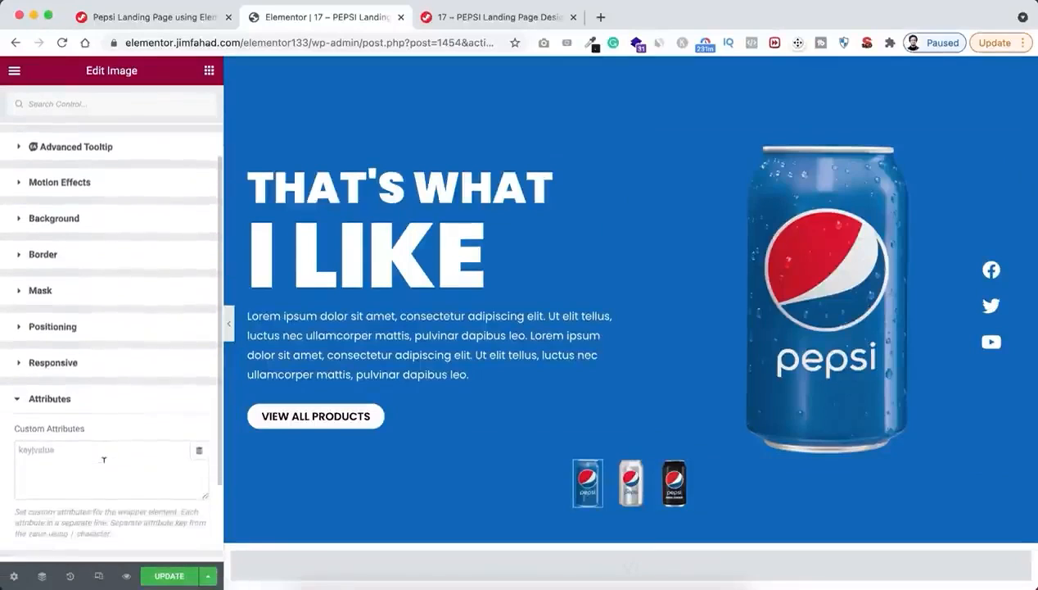
left_click(73, 417)
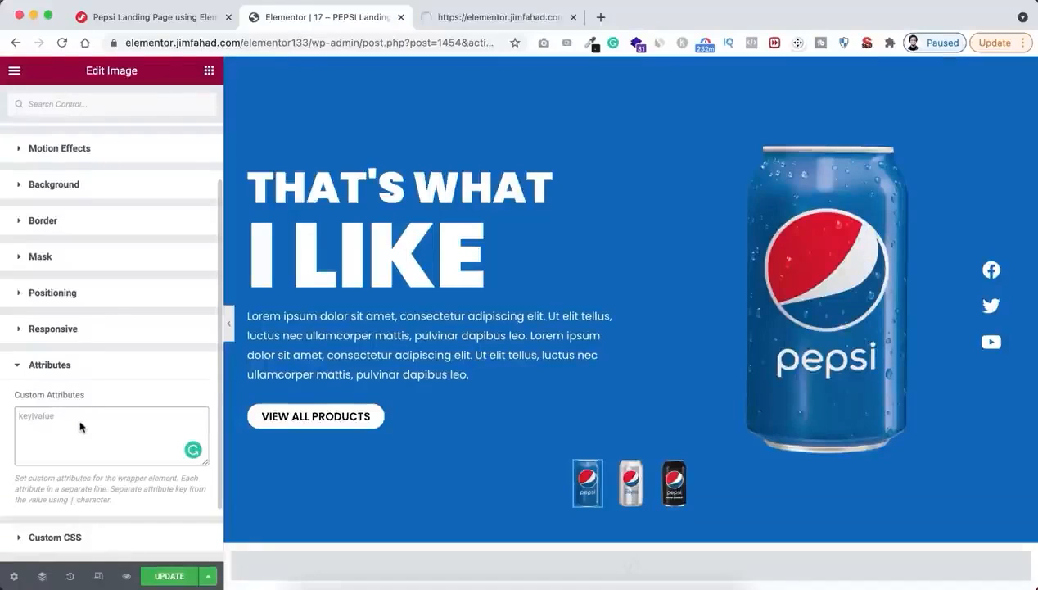
left_click(25, 427)
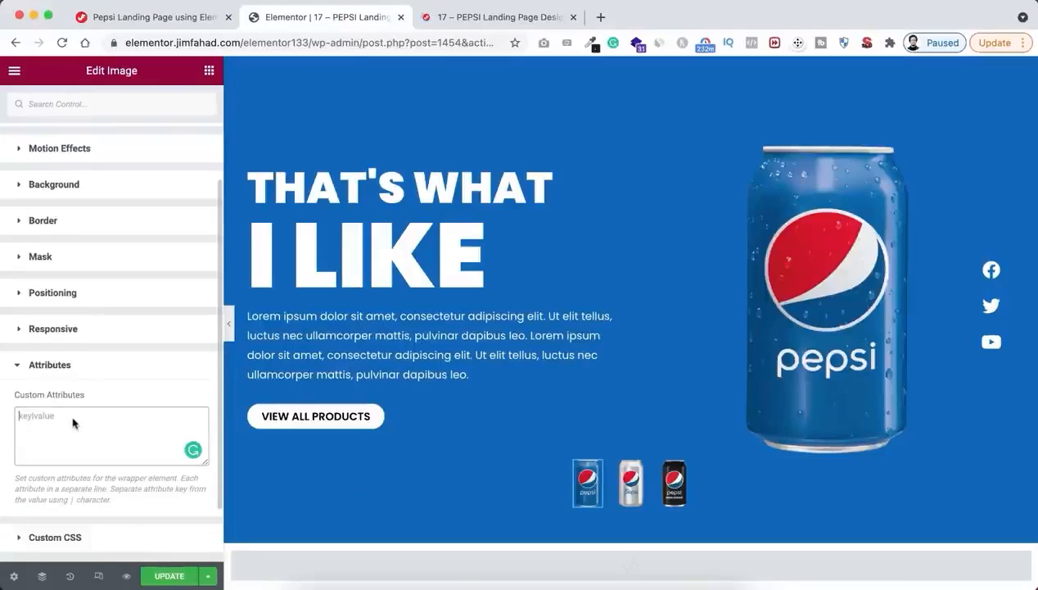
left_click(170, 19)
scroll(283, 397, "down", 5)
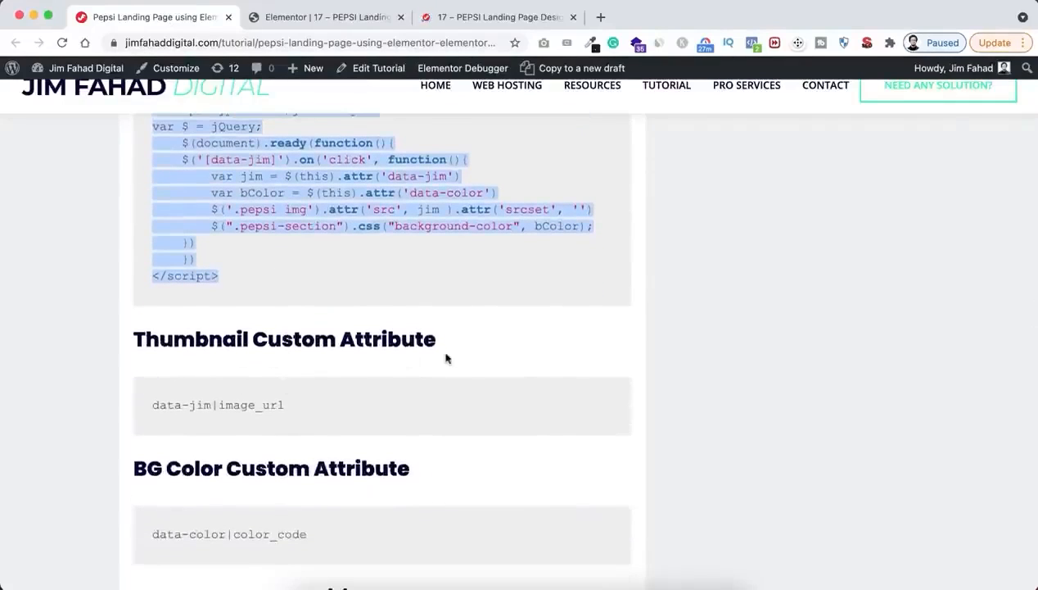
left_click_drag(152, 402, 289, 410)
key("super+c")
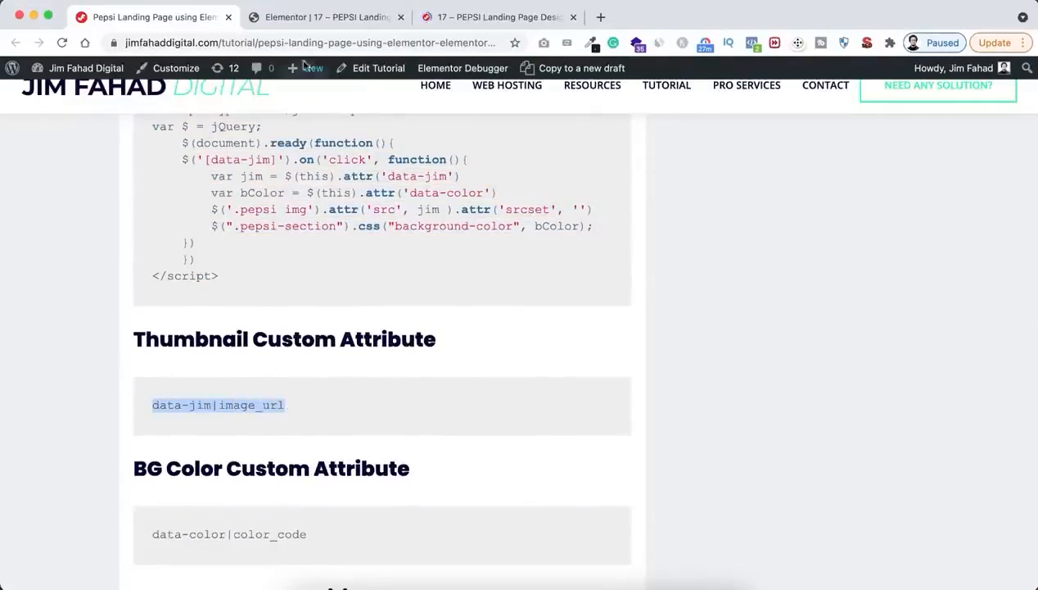
left_click(308, 16)
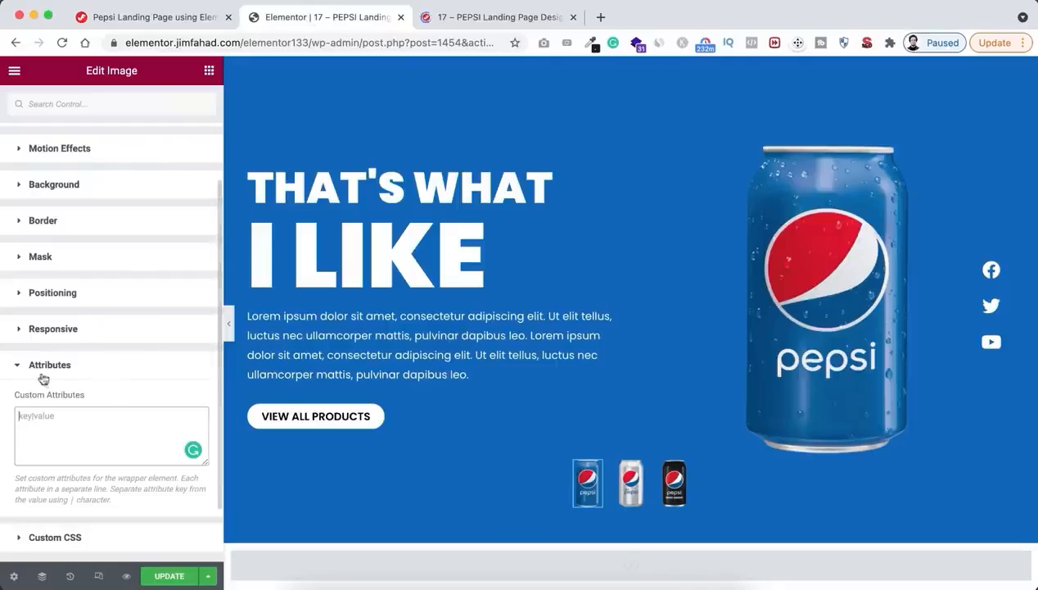
left_click(46, 417)
key("super+v")
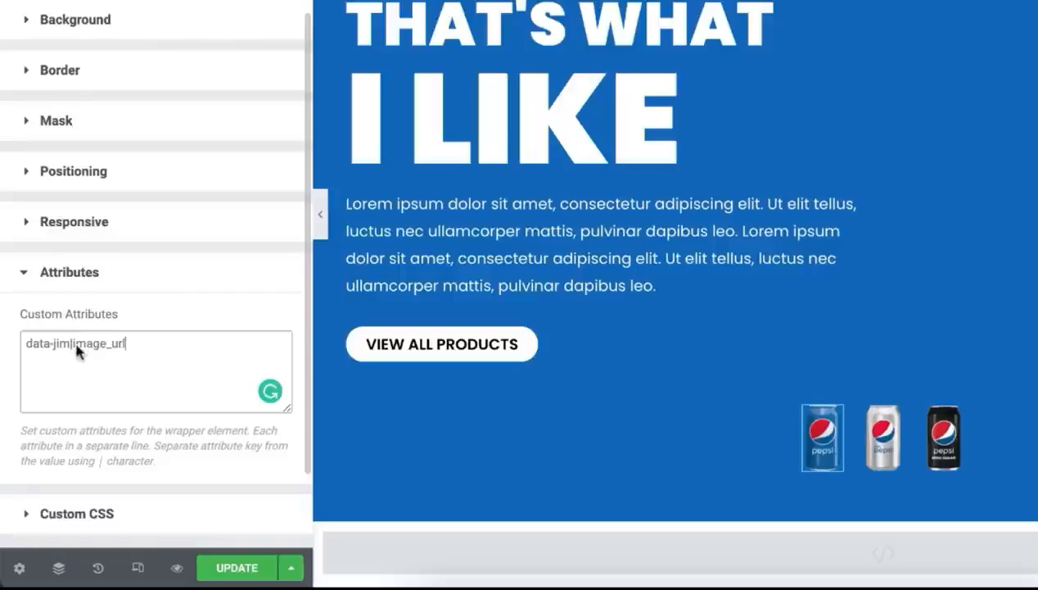
Copy the file URL of pepsi001.png from the blue can thumbnail's media library entry, leaving the chosen image as is.
left_click_drag(73, 347, 131, 348)
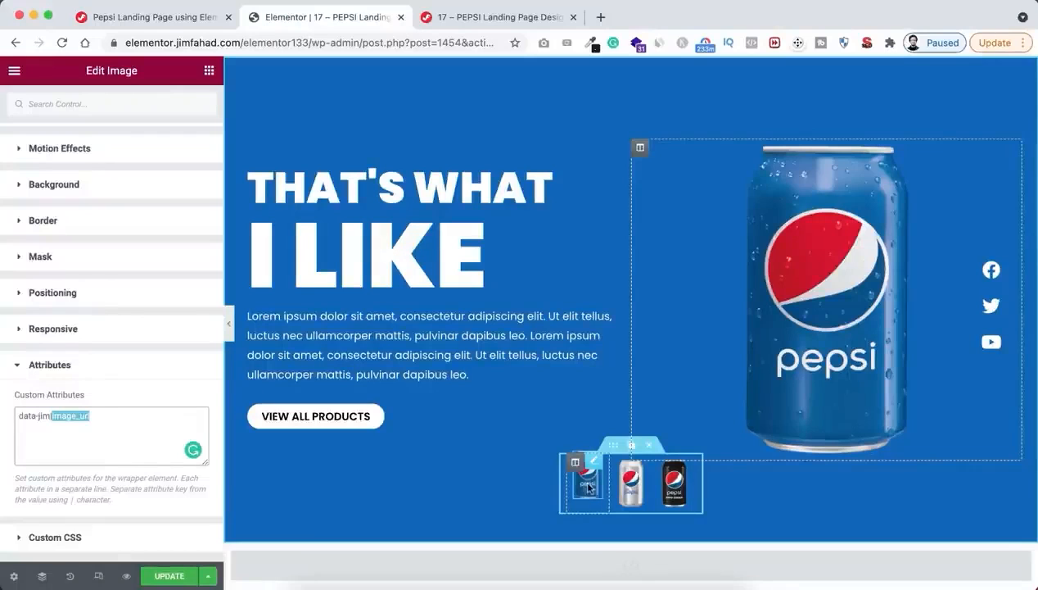
scroll(127, 262, "up", 5)
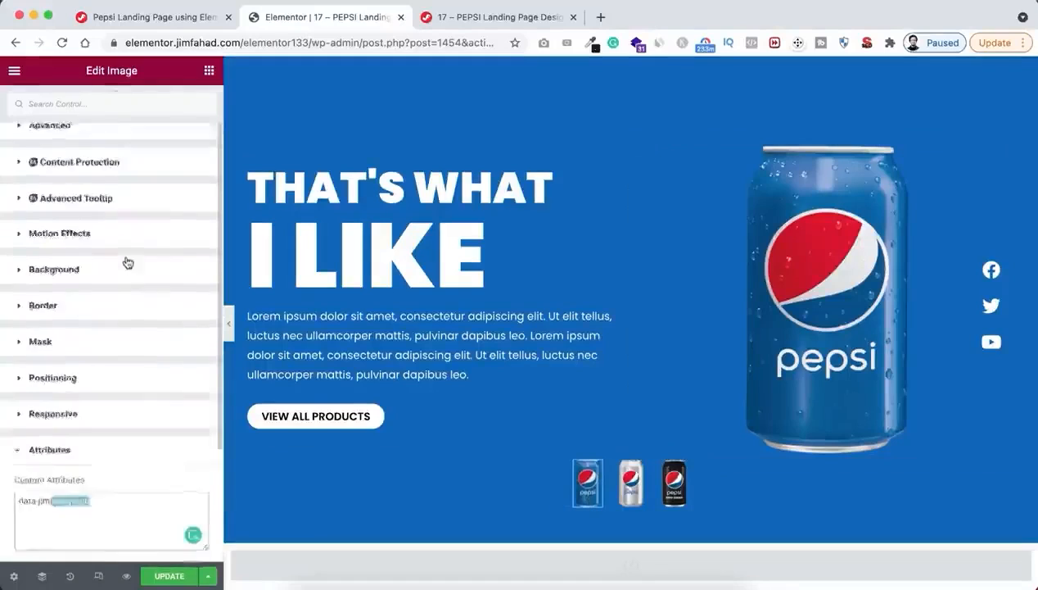
left_click(36, 115)
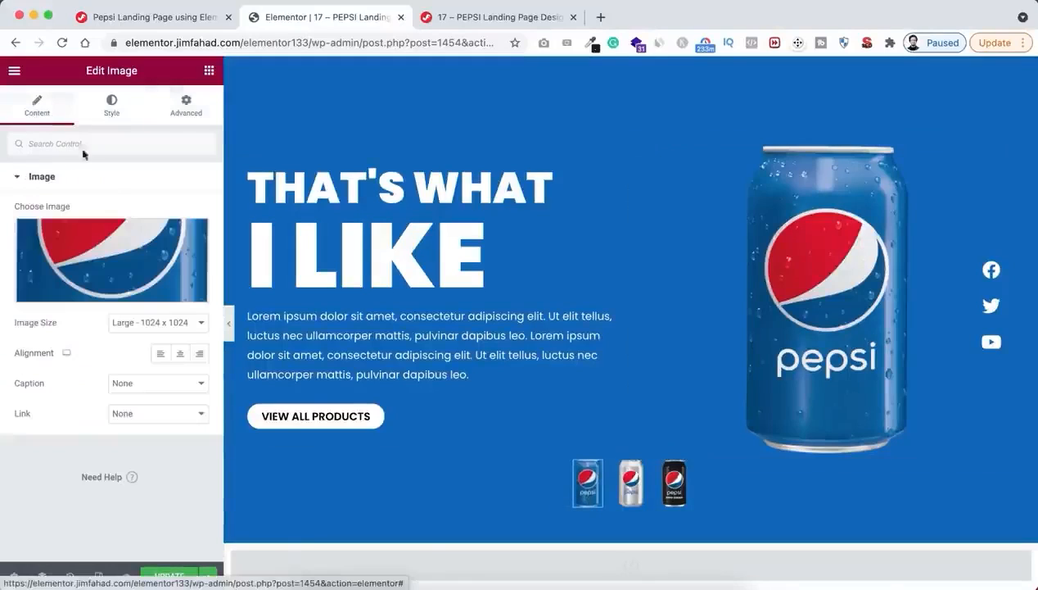
left_click(96, 260)
scroll(920, 371, "down", 1)
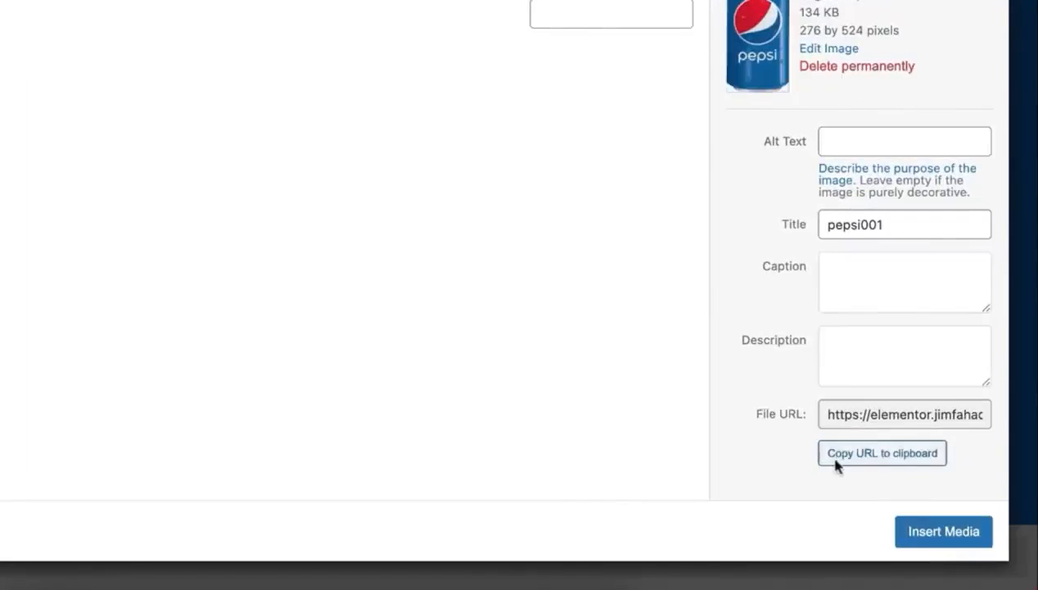
left_click(886, 455)
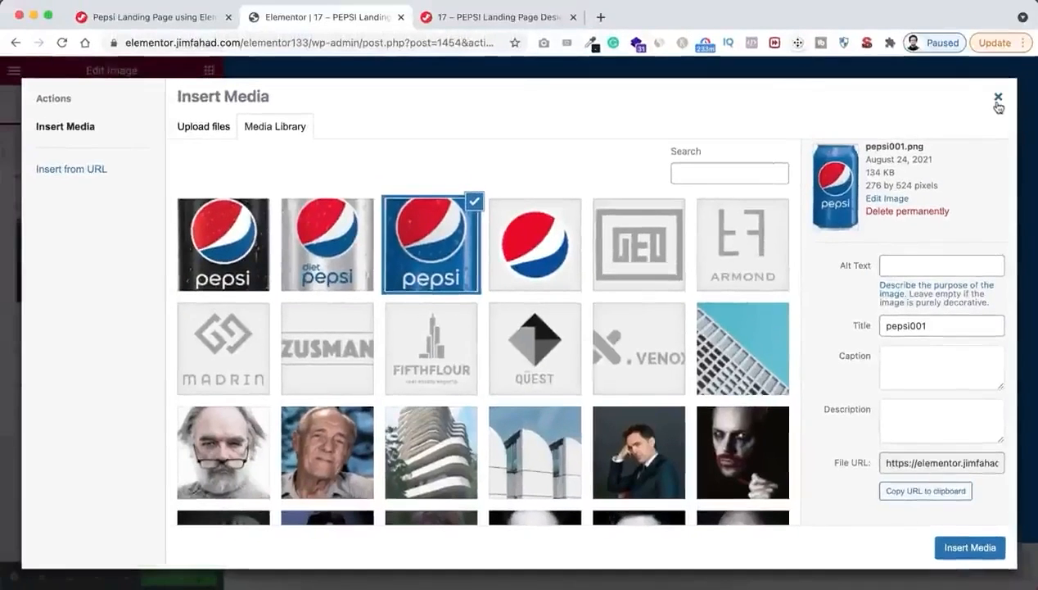
left_click(999, 103)
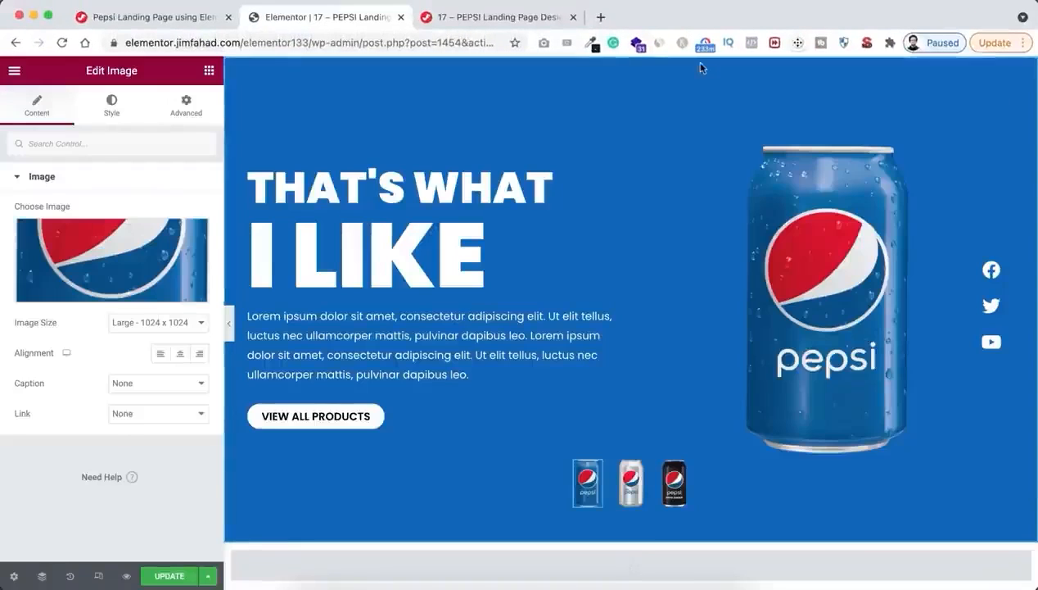
Replace image_url in the blue can thumbnail's data-jim custom attribute with the copied file URL of pepsi001.png.
left_click(185, 107)
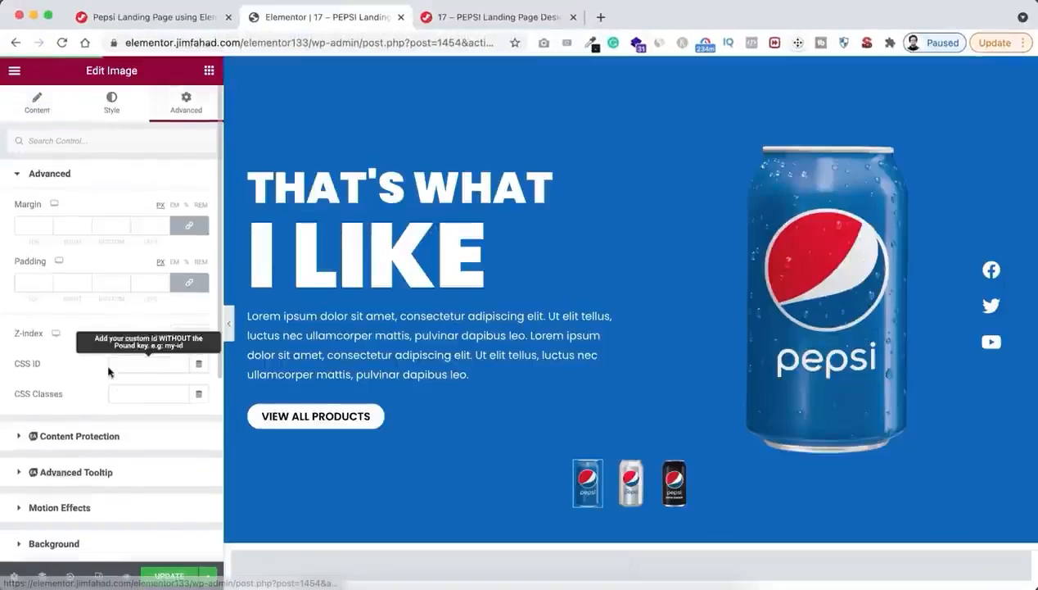
scroll(109, 368, "down", 4)
left_click(69, 429)
scroll(72, 437, "down", 3)
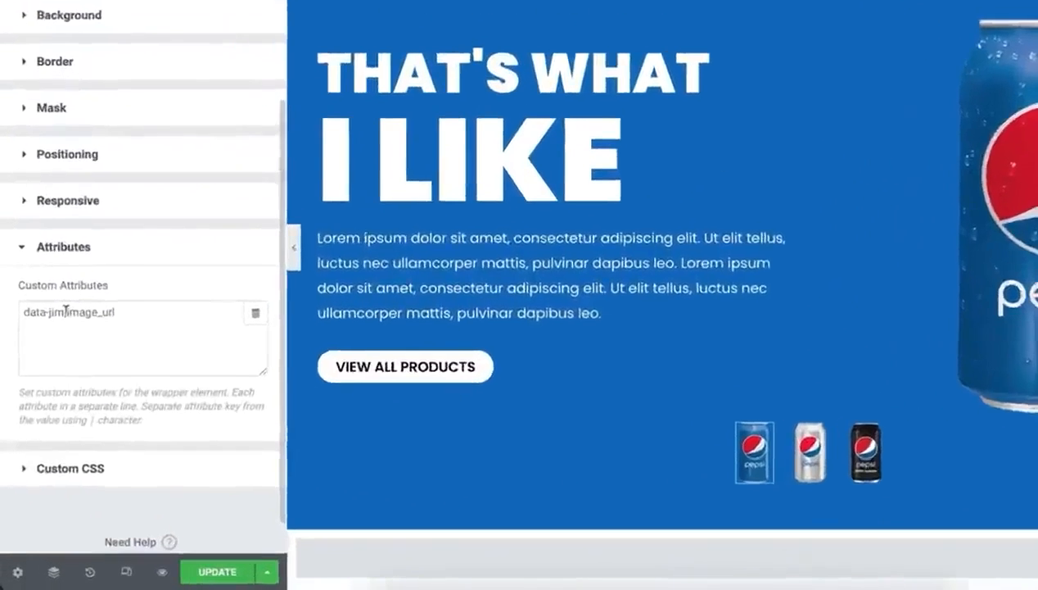
left_click_drag(66, 311, 121, 310)
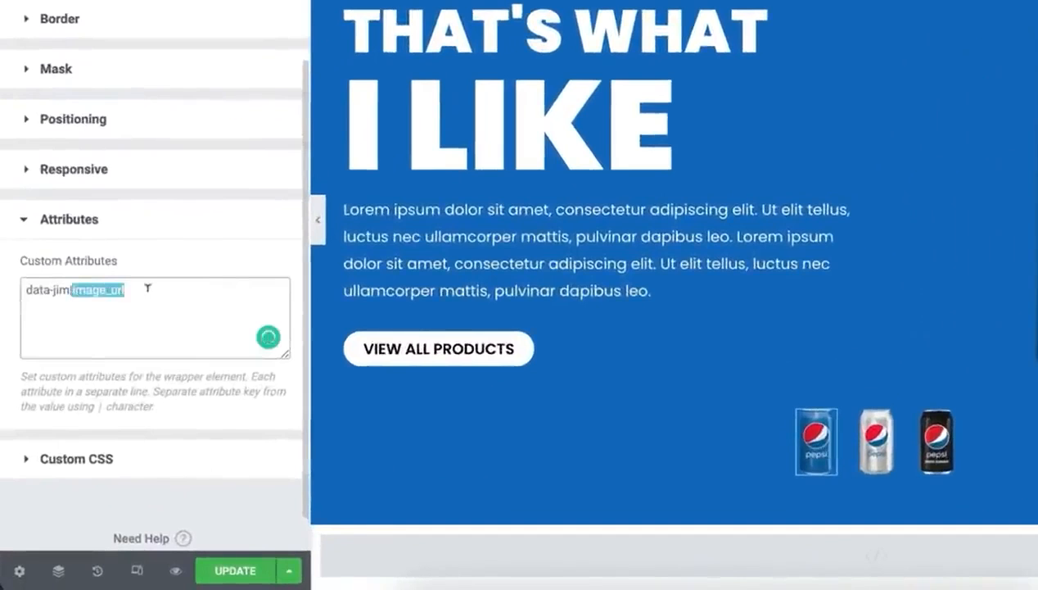
key("BackSpace")
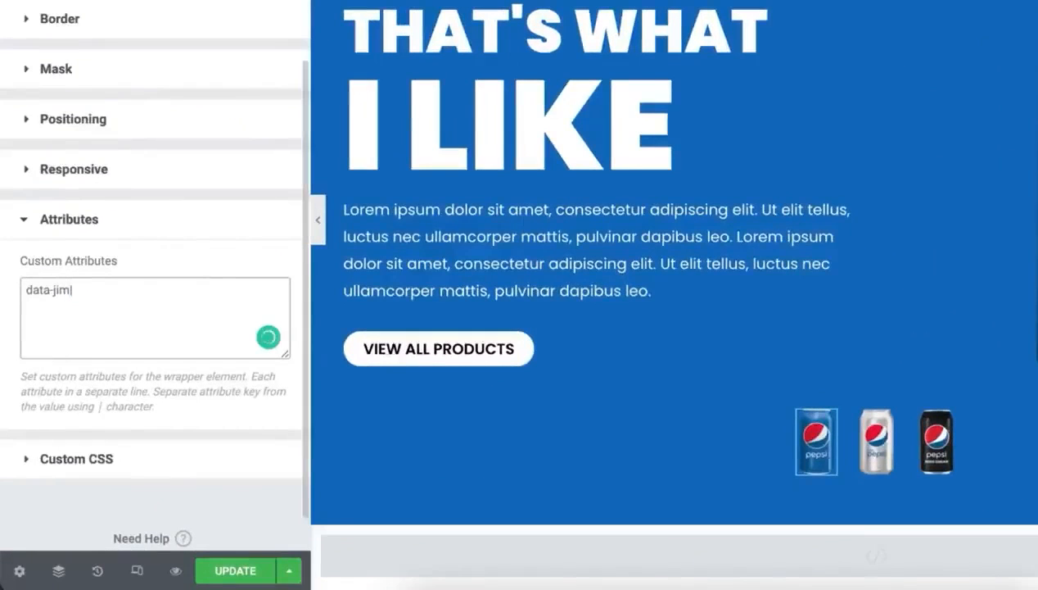
type("https://elementor.jimfahad.com/elementor133/wp-content/uploads/2021/08/pepsi001.png")
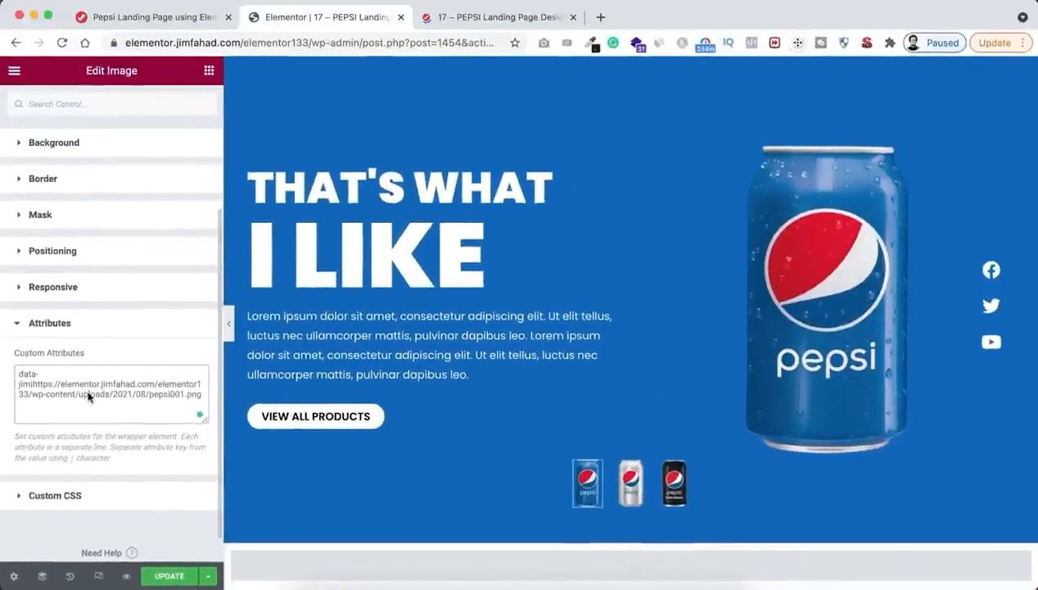
Copy the blue can thumbnail's custom attribute to the silver can thumbnail and change the file name in its URL to pepsi002.png.
key("super+a")
key("super+c")
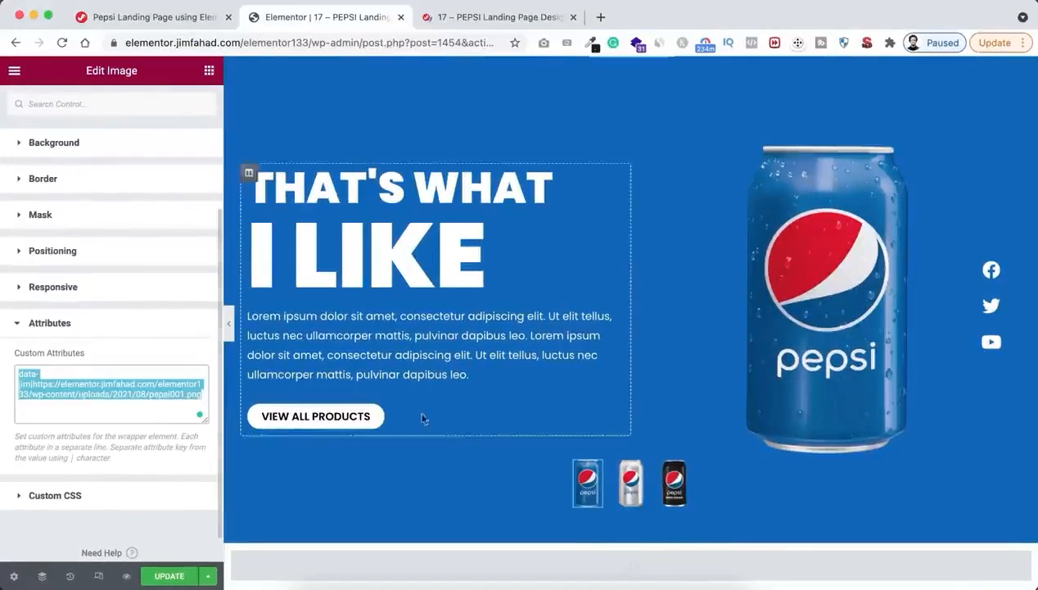
left_click(630, 487)
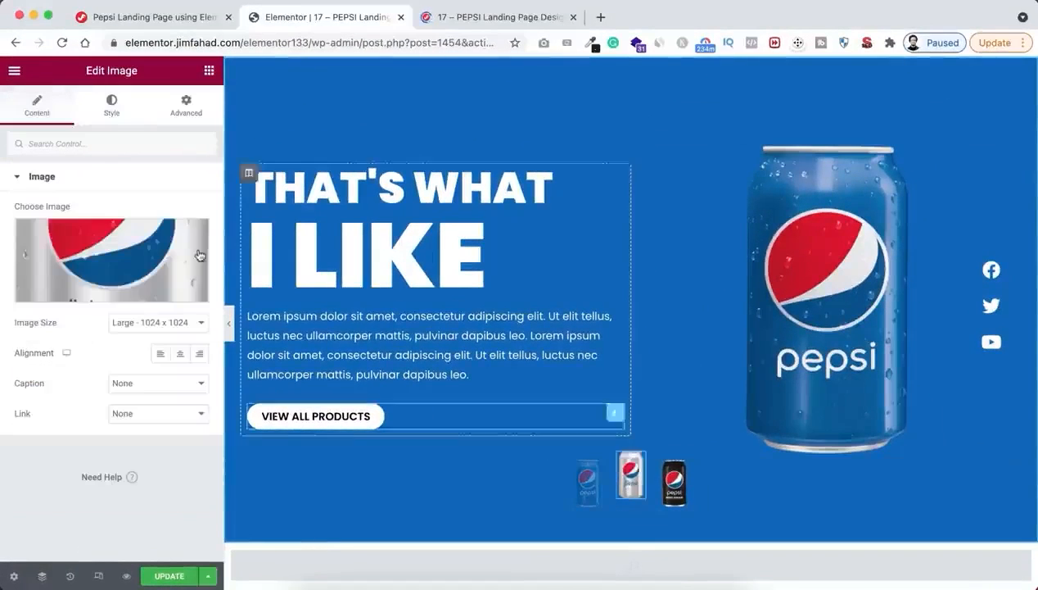
left_click(188, 104)
scroll(137, 409, "down", 6)
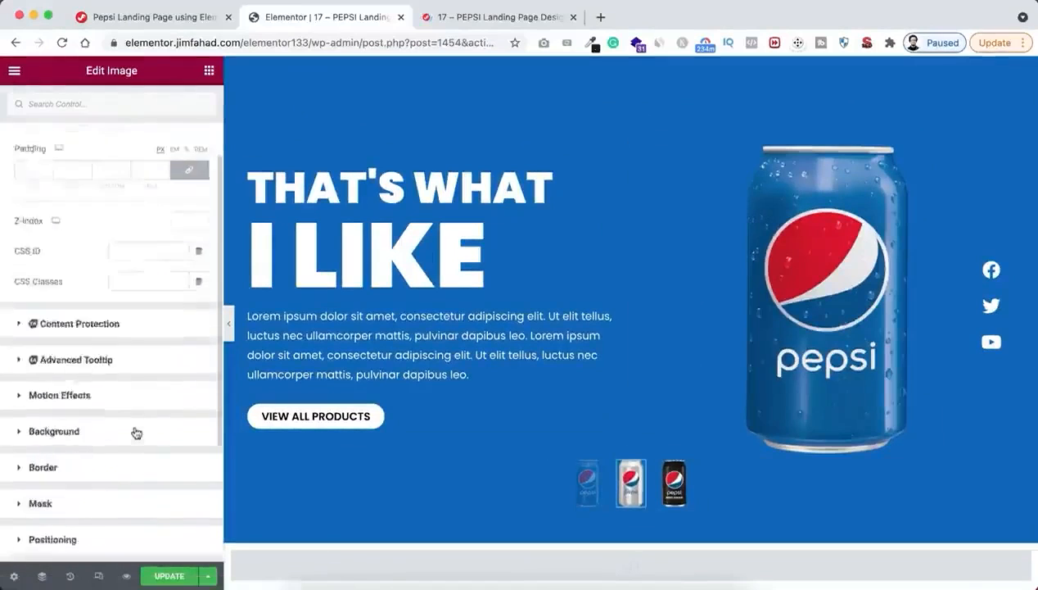
left_click(86, 428)
scroll(96, 473, "down", 5)
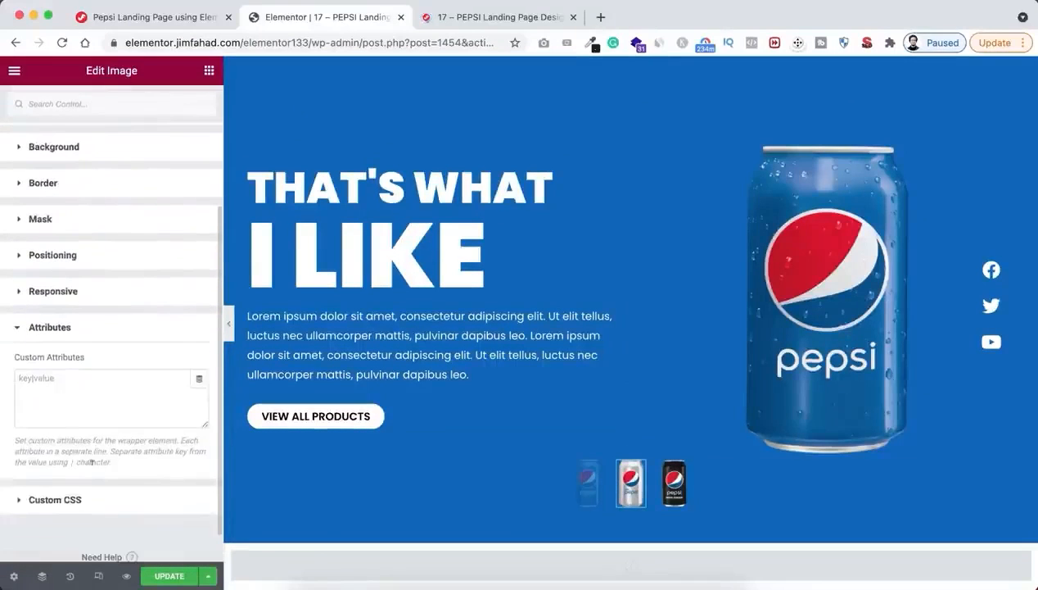
left_click(52, 385)
key("super+v")
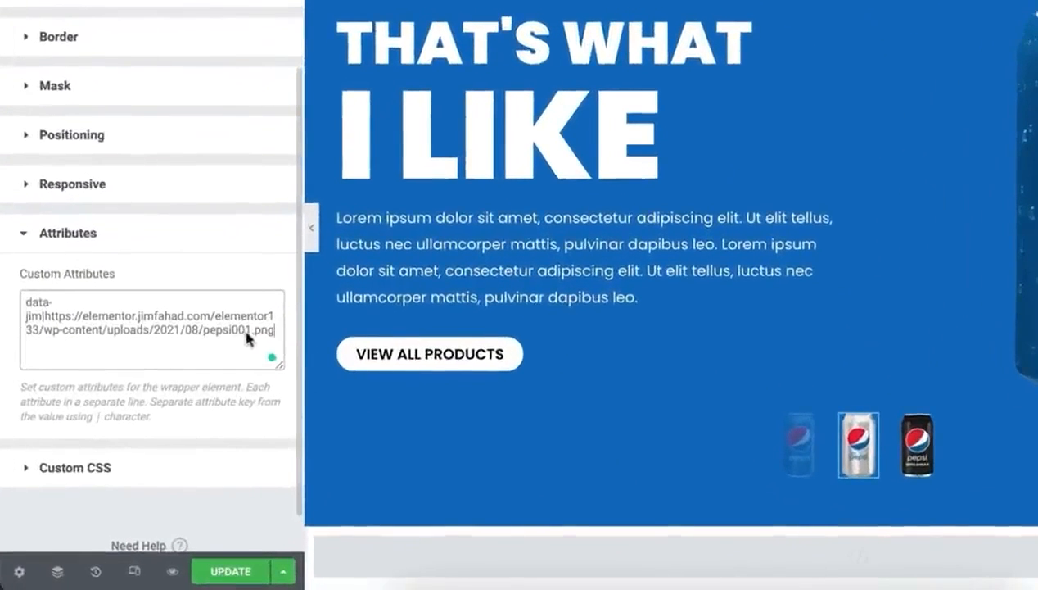
left_click_drag(245, 332, 249, 331)
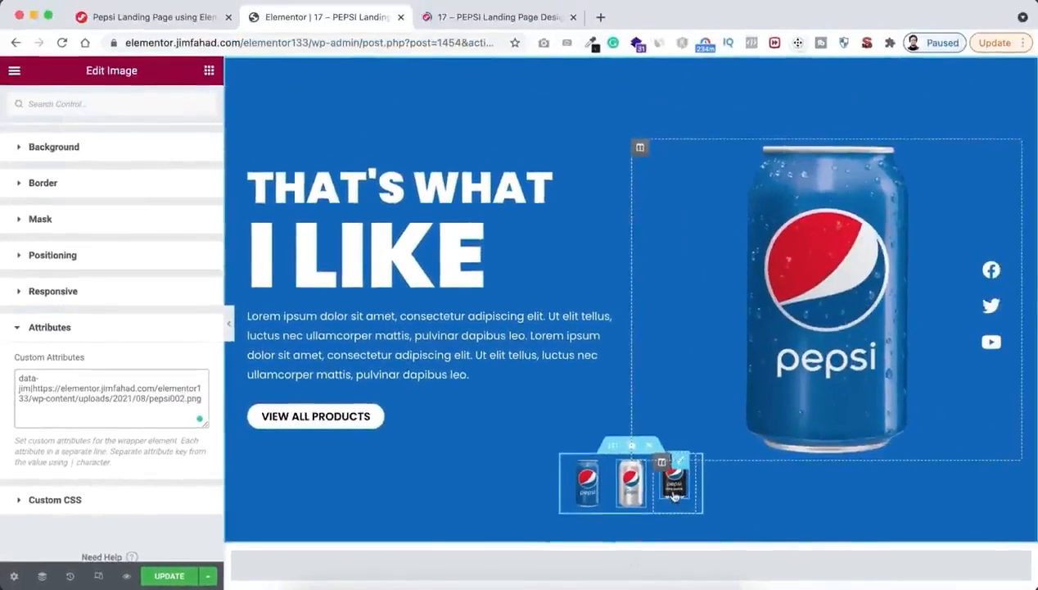
Paste the copied data-jim attribute into the black can thumbnail's custom attributes and point its URL to the black can's image file.
left_click(676, 496)
left_click(188, 102)
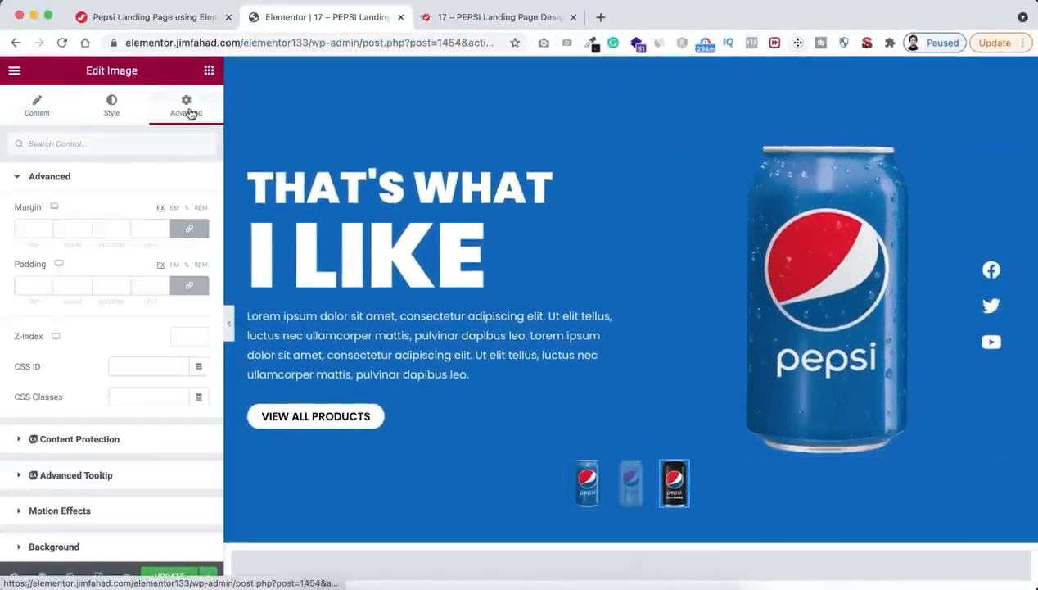
scroll(110, 425, "down", 1)
scroll(110, 425, "down", 3)
left_click(92, 430)
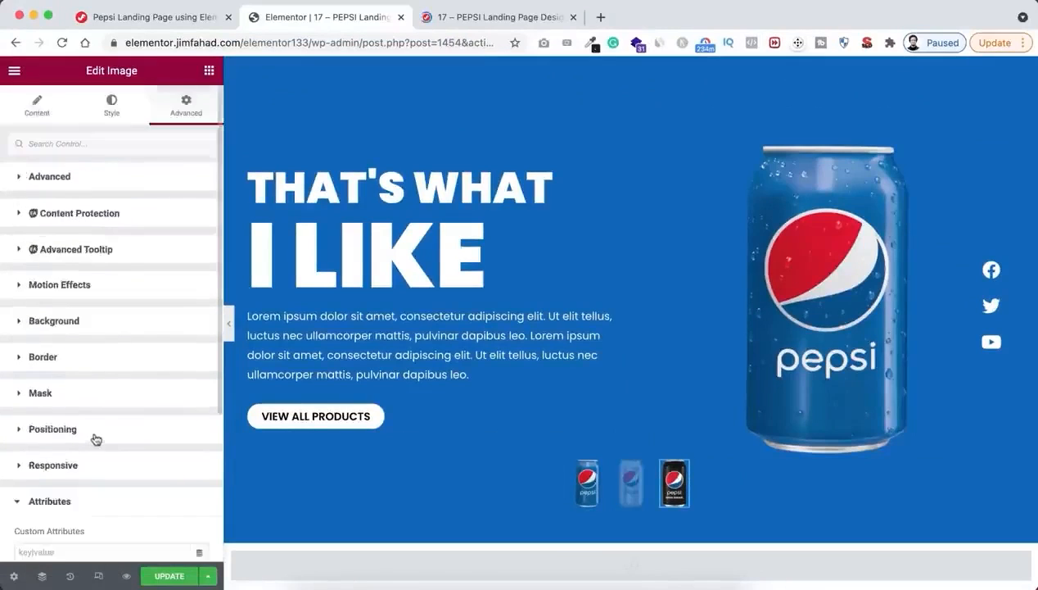
scroll(93, 437, "down", 3)
left_click(61, 350)
key("super+v")
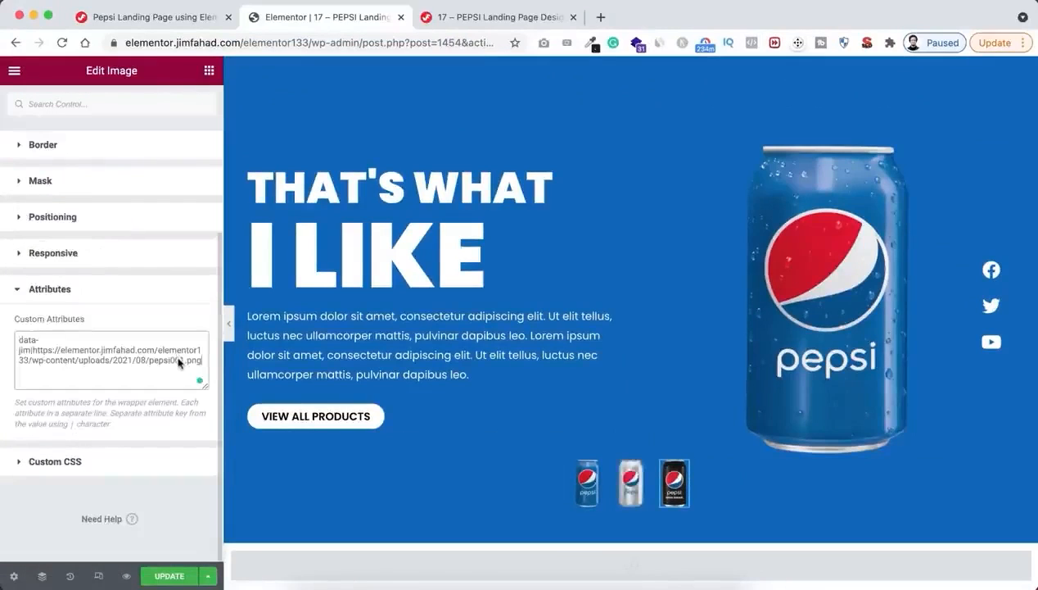
Save the page with the new thumbnail attributes and open its preview.
left_click(588, 489)
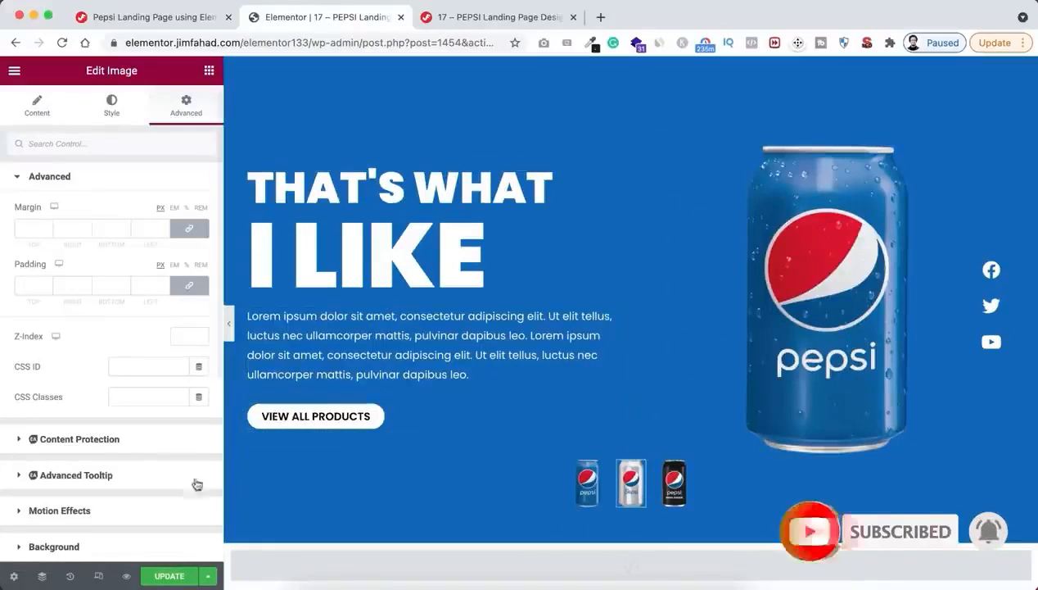
left_click(164, 576)
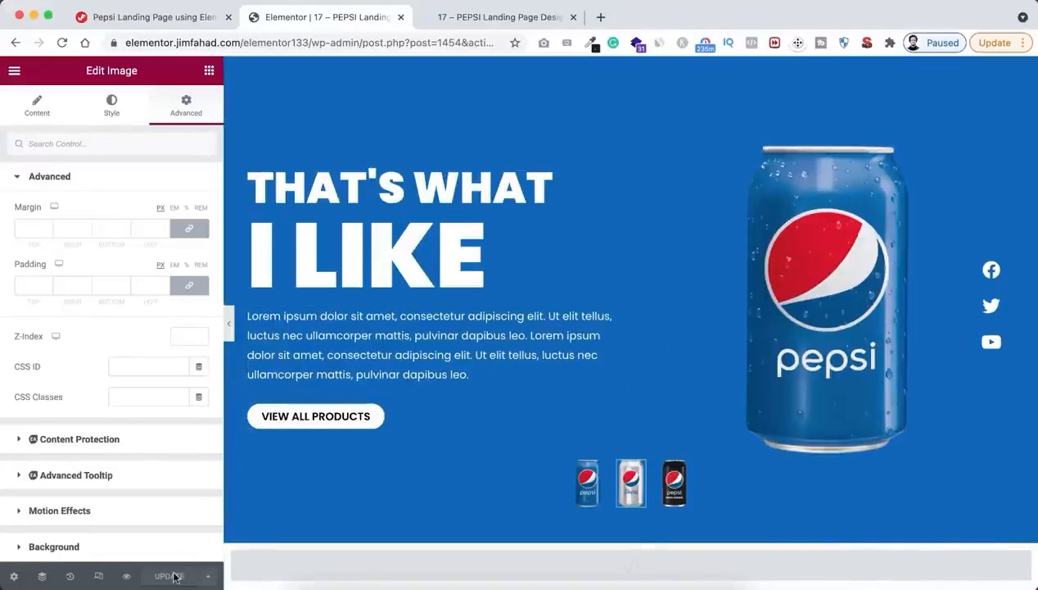
left_click(126, 577)
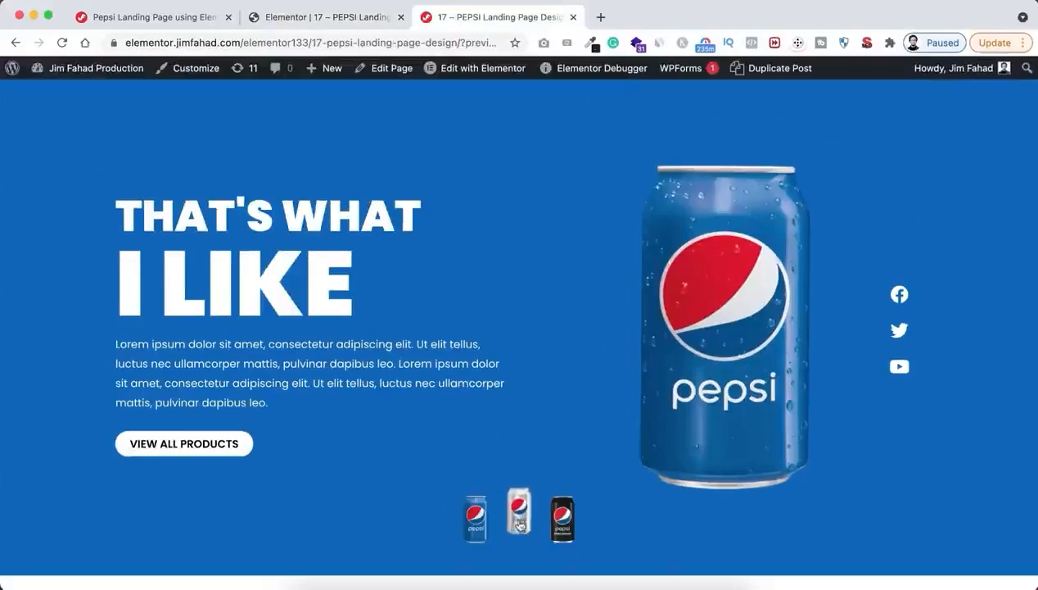
Test the image switching in the preview with the silver, black and blue can thumbnails.
left_click(522, 515)
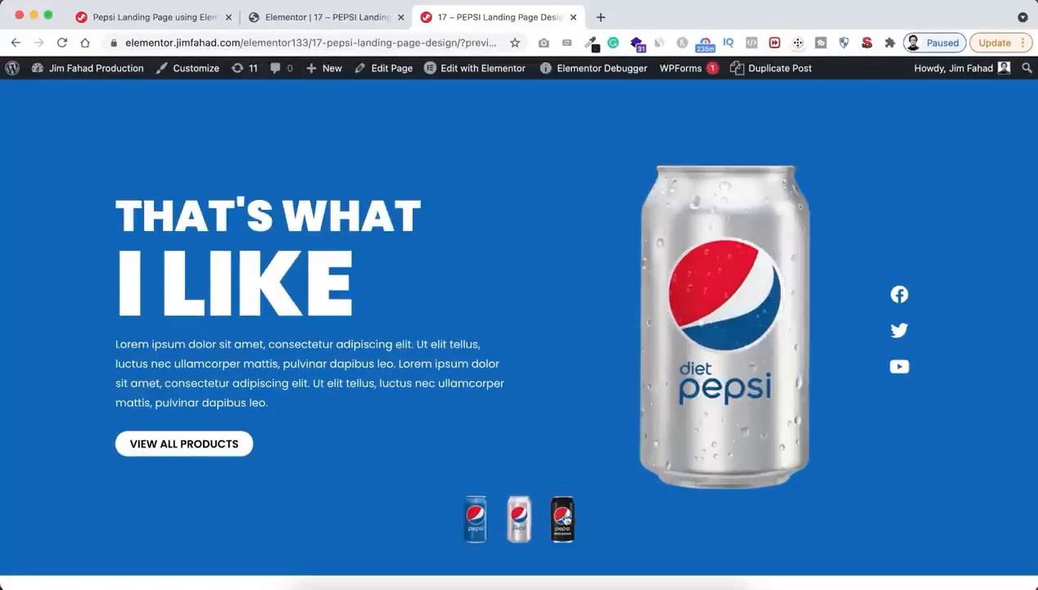
left_click(565, 519)
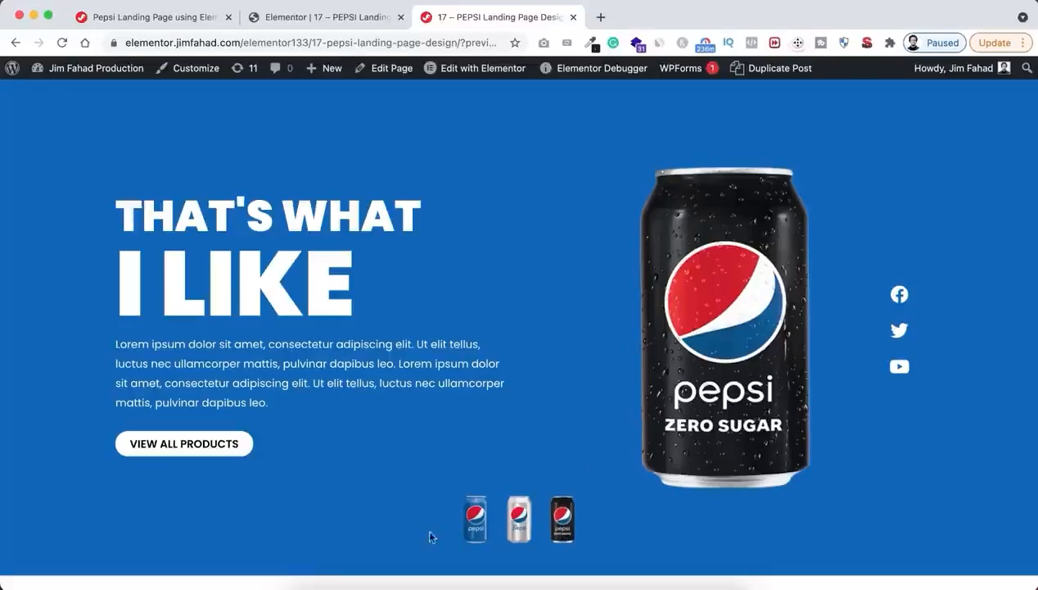
left_click(476, 518)
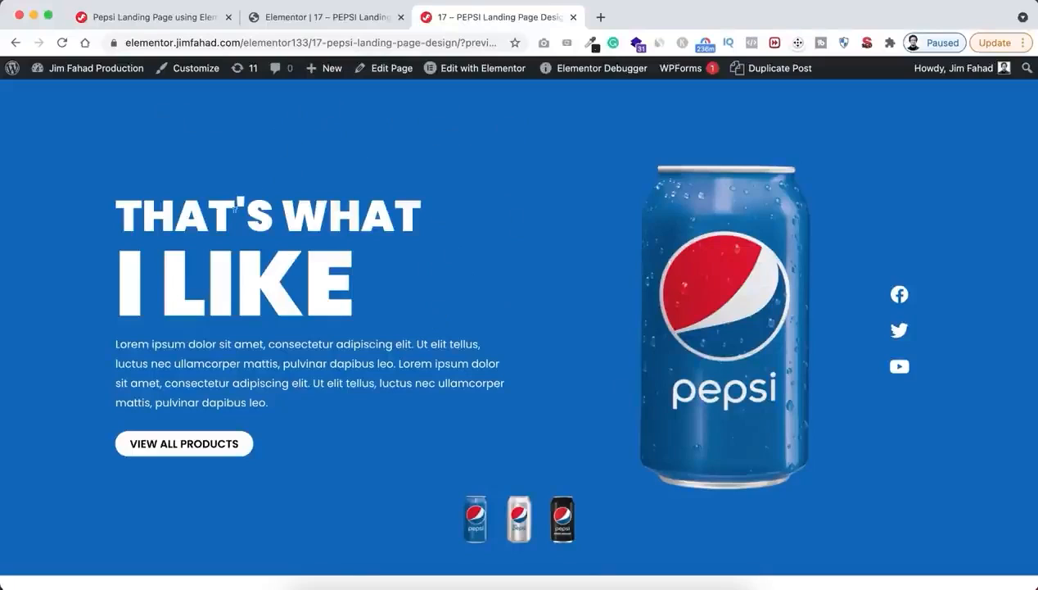
Return to the Elementor editor and add a two-column section with a one-third and two-thirds structure above the hero section.
left_click(316, 16)
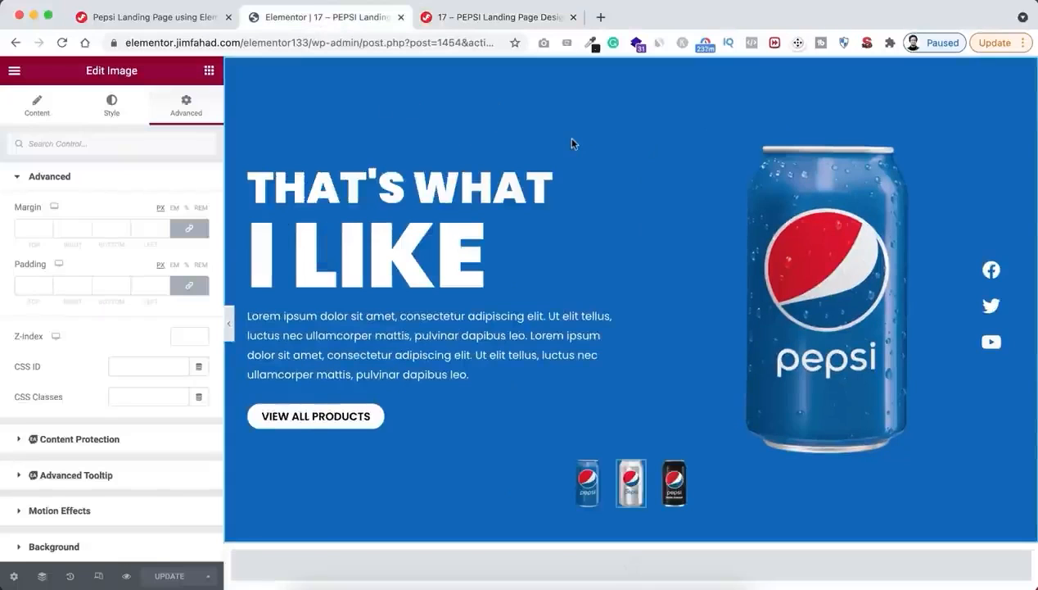
left_click(577, 108)
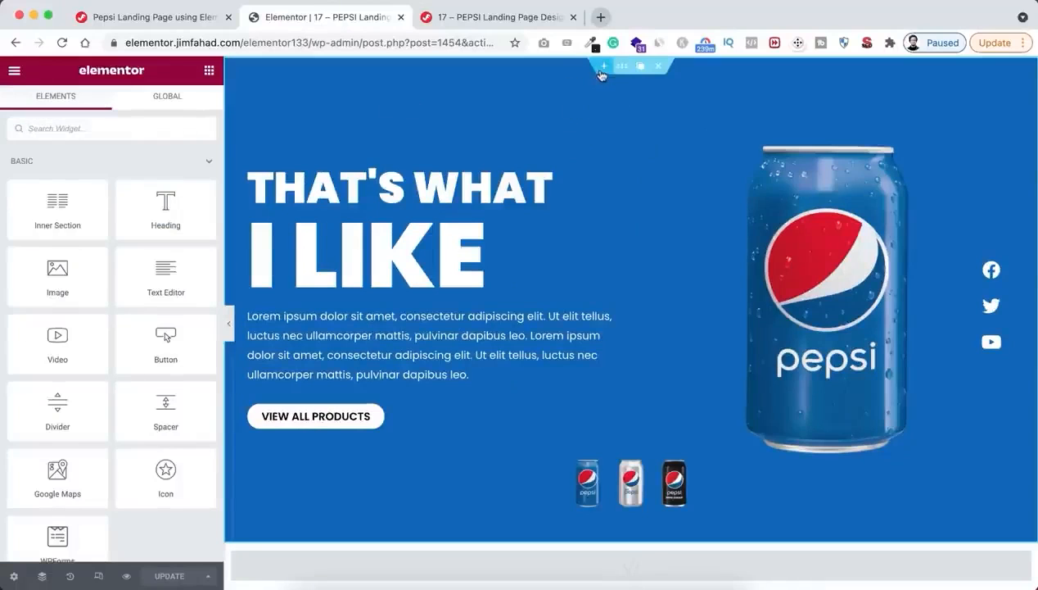
left_click(601, 72)
left_click(592, 119)
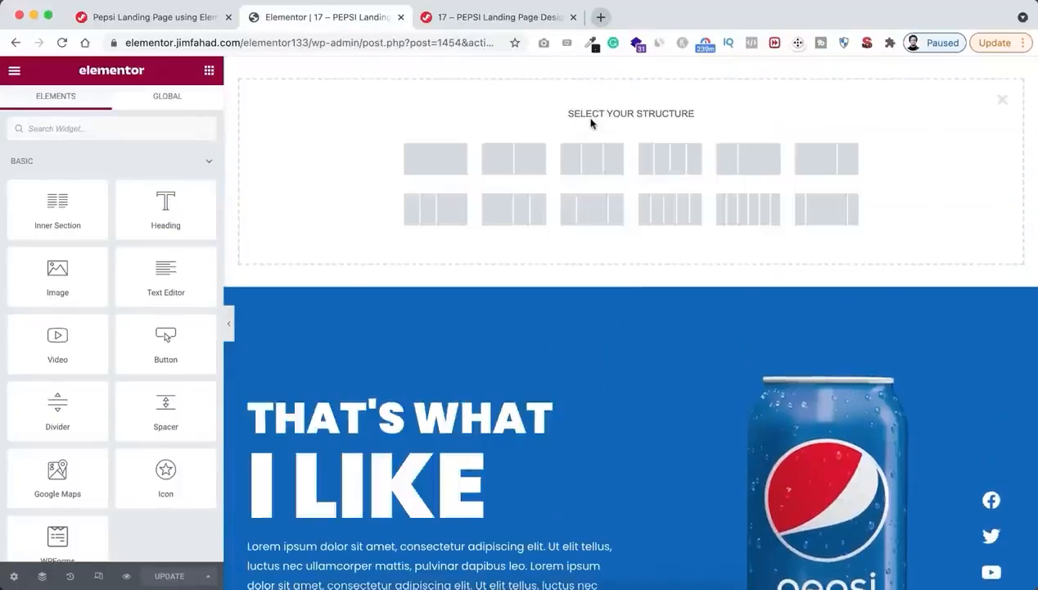
left_click(746, 163)
Give the new two-column section a minimum height of 10 VH.
left_click(132, 318)
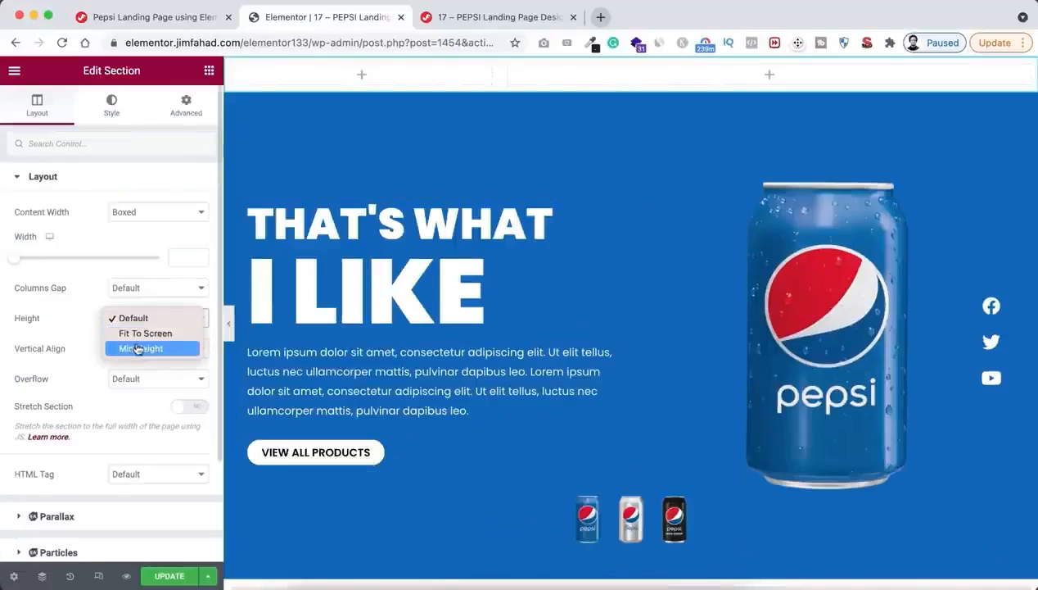
left_click(138, 349)
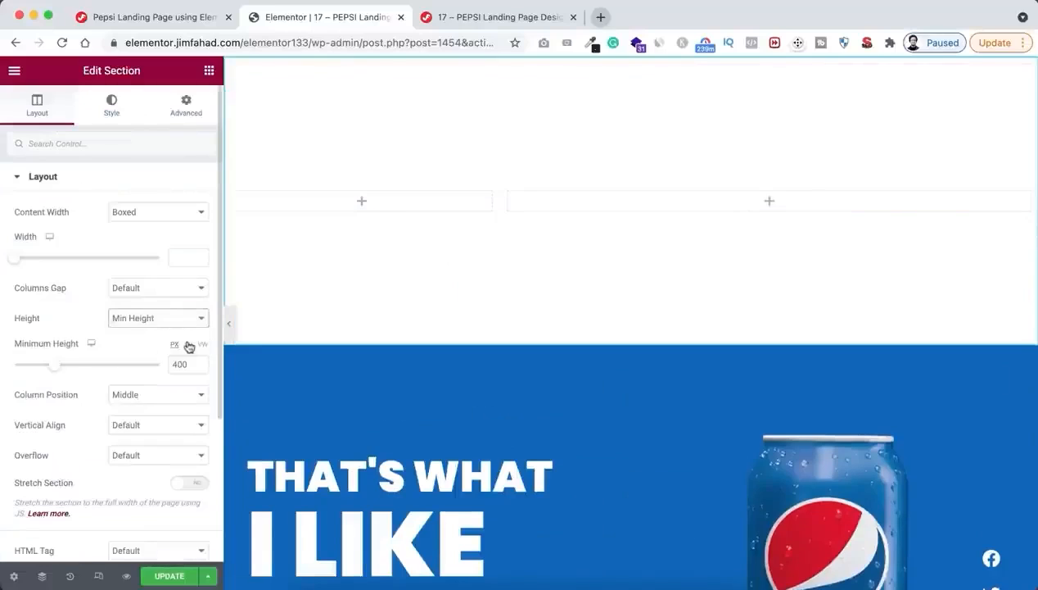
left_click(189, 344)
mouse_move(14, 363)
left_mouse_down()
mouse_move(42, 362)
mouse_move(28, 364)
left_mouse_up()
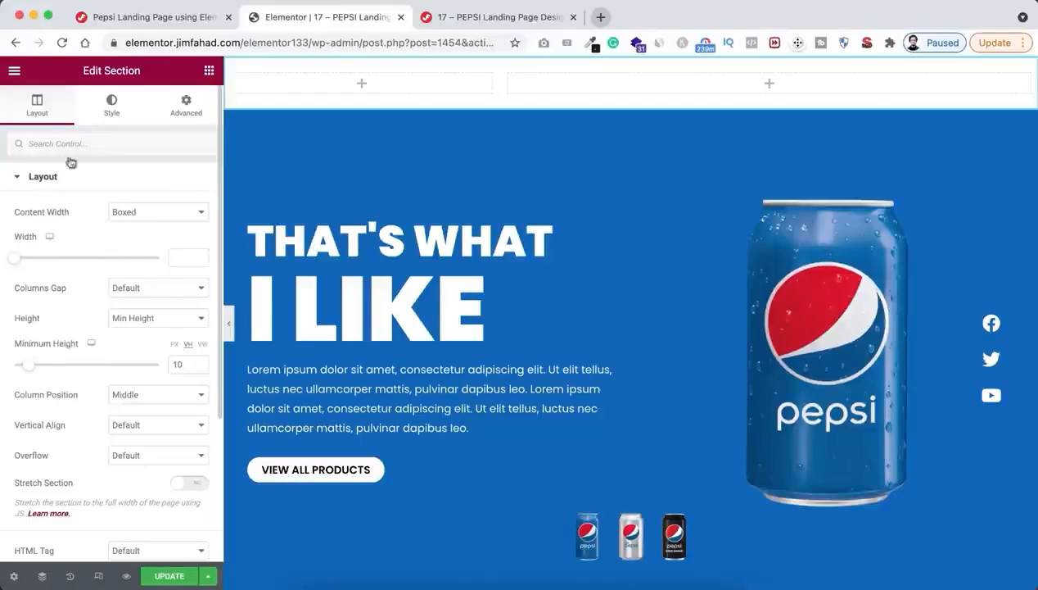
Give the new section a classic background in the hero section's blue, #0165BA, sampled with the eye dropper.
left_click(111, 107)
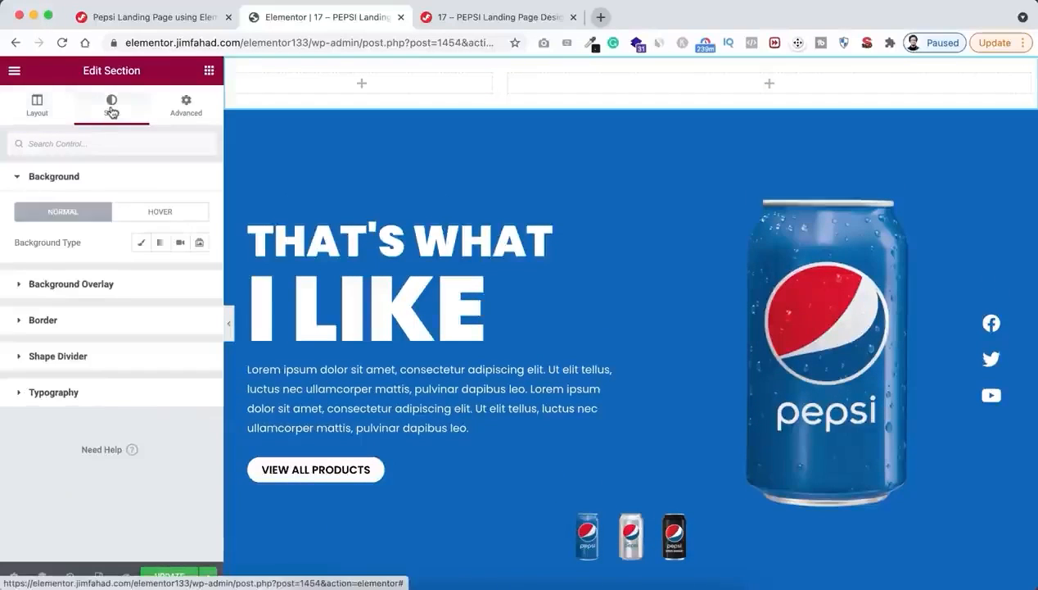
left_click(141, 242)
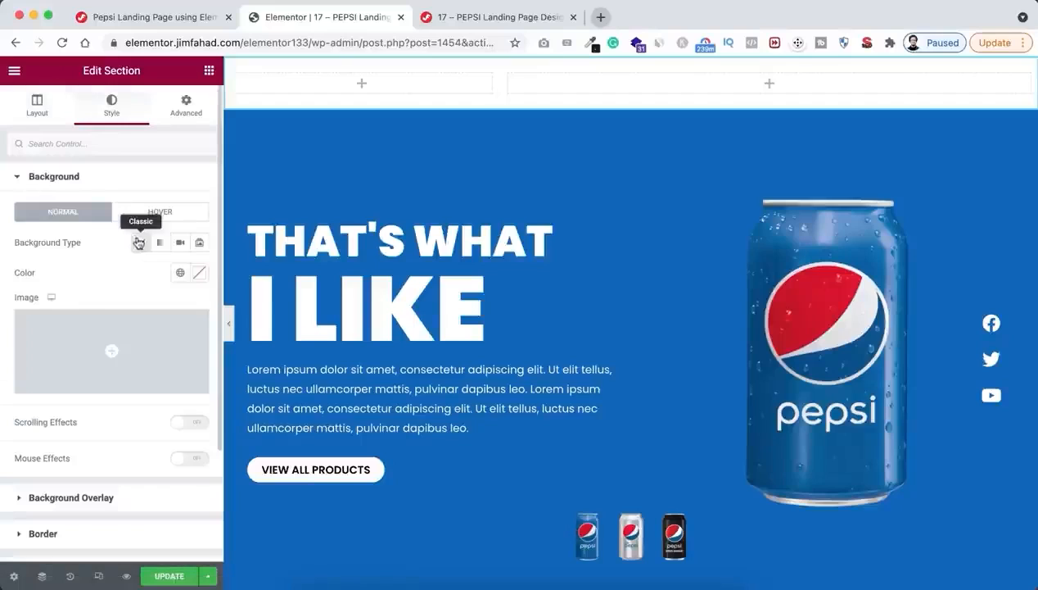
left_click(201, 273)
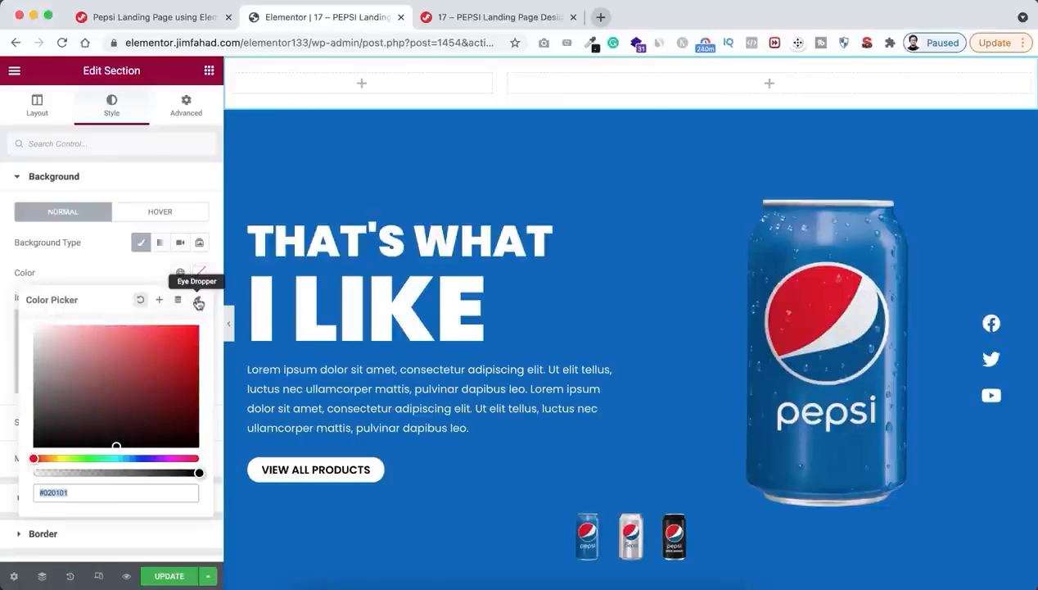
left_click(199, 302)
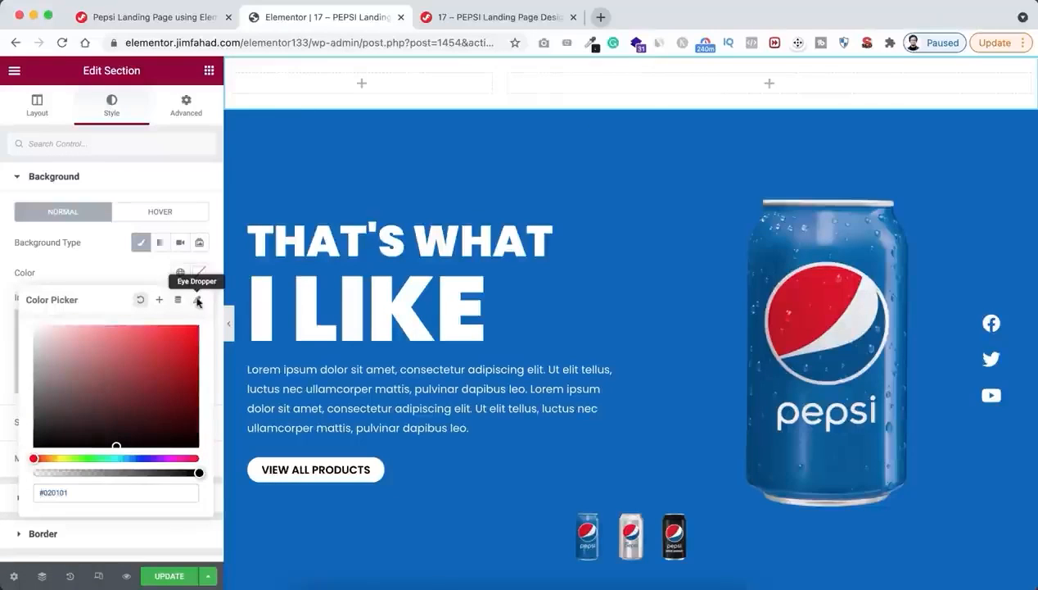
left_click(606, 174)
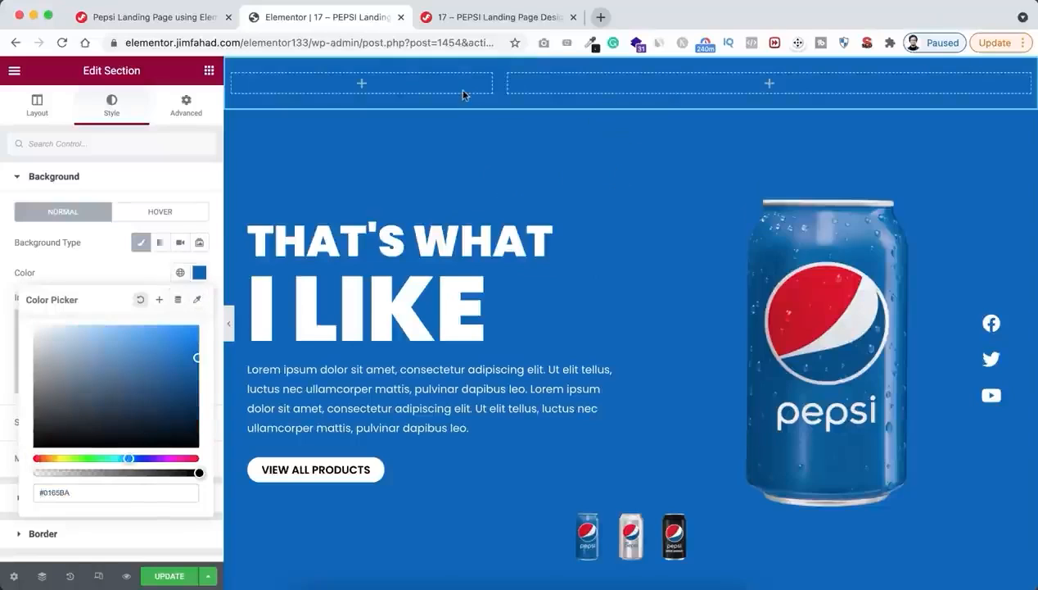
Add an Image widget with logo.png from the media library to the new section's narrow column and open its style settings.
left_click(361, 82)
left_click_drag(57, 287, 348, 96)
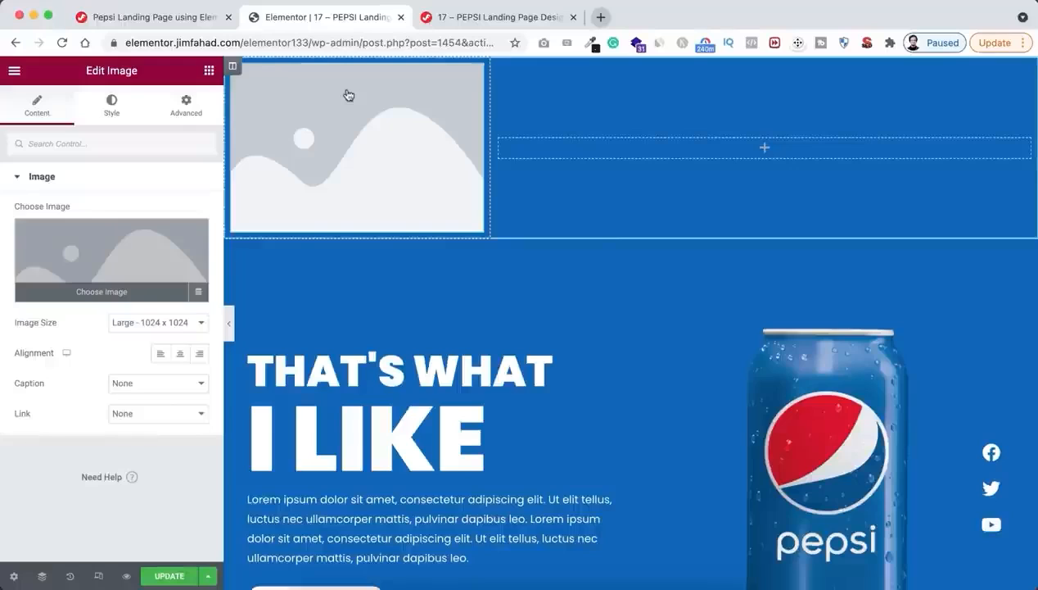
left_click(102, 260)
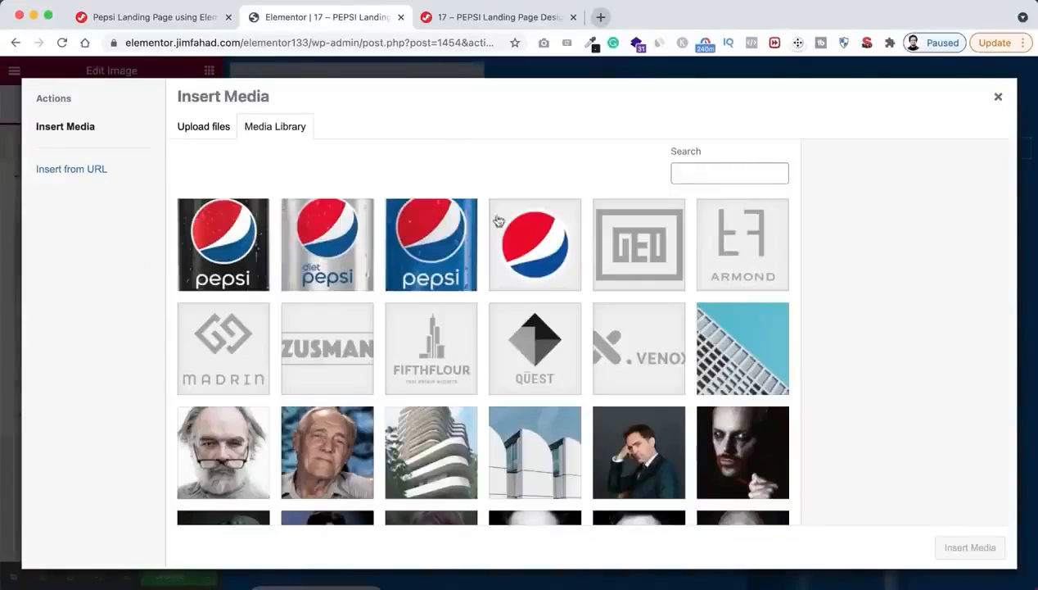
left_click(528, 225)
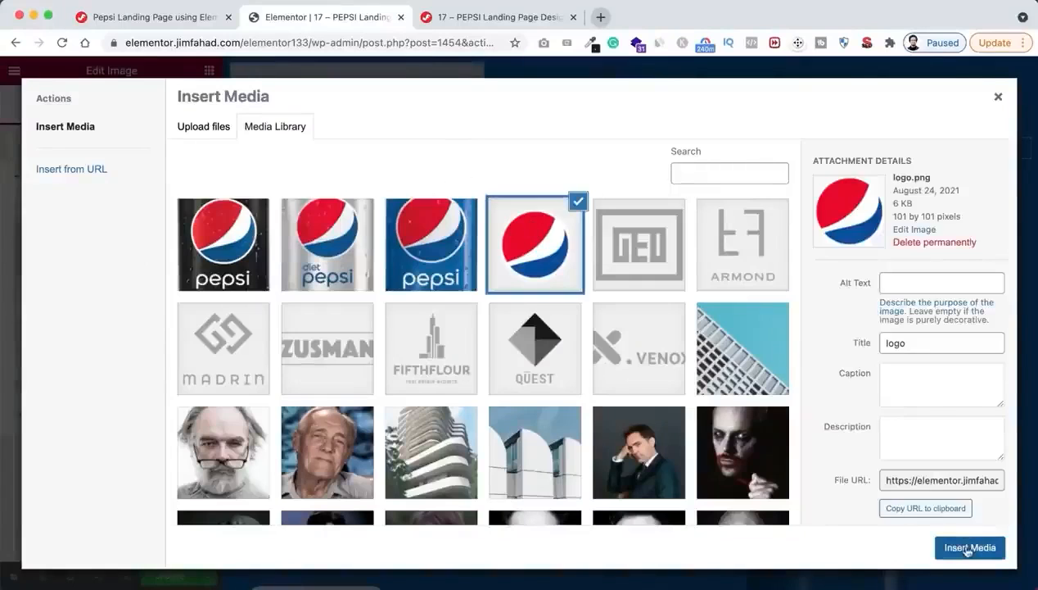
left_click(968, 547)
left_click(112, 106)
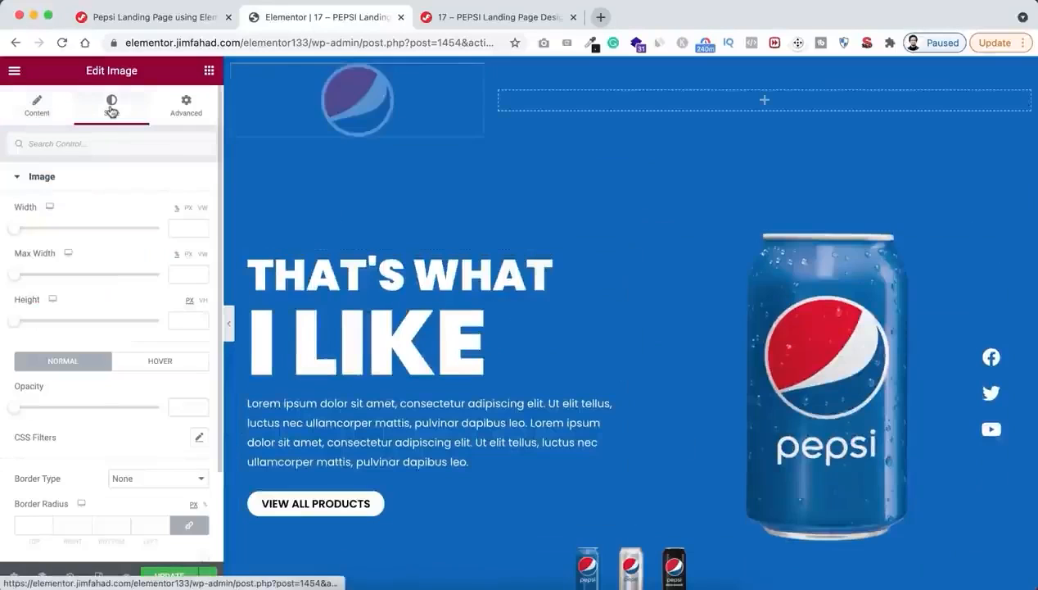
Set the header logo's width to 13% and align it to the left.
left_click(179, 228)
type("13")
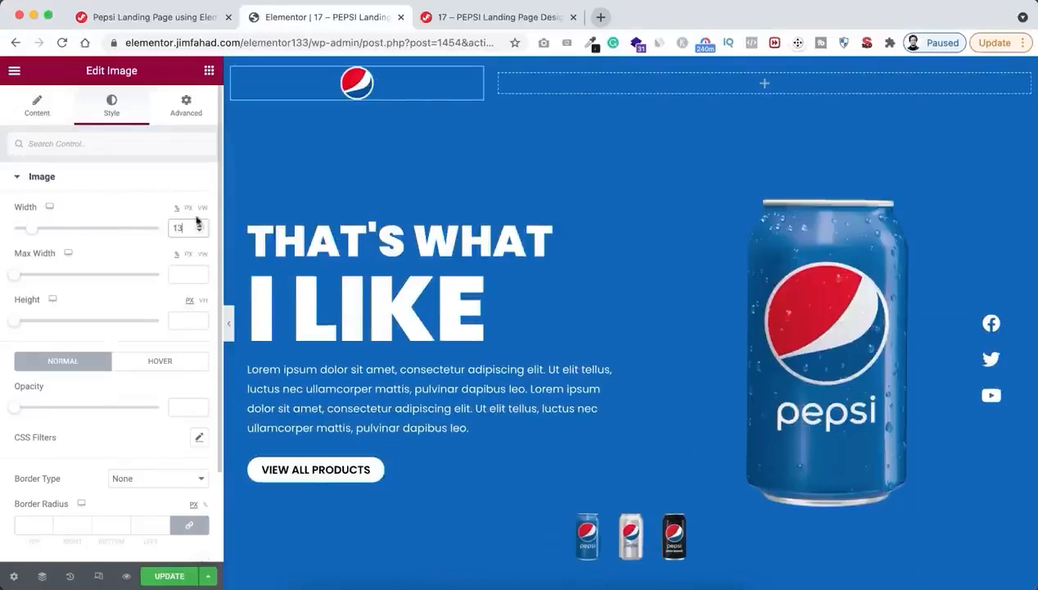
left_click(37, 106)
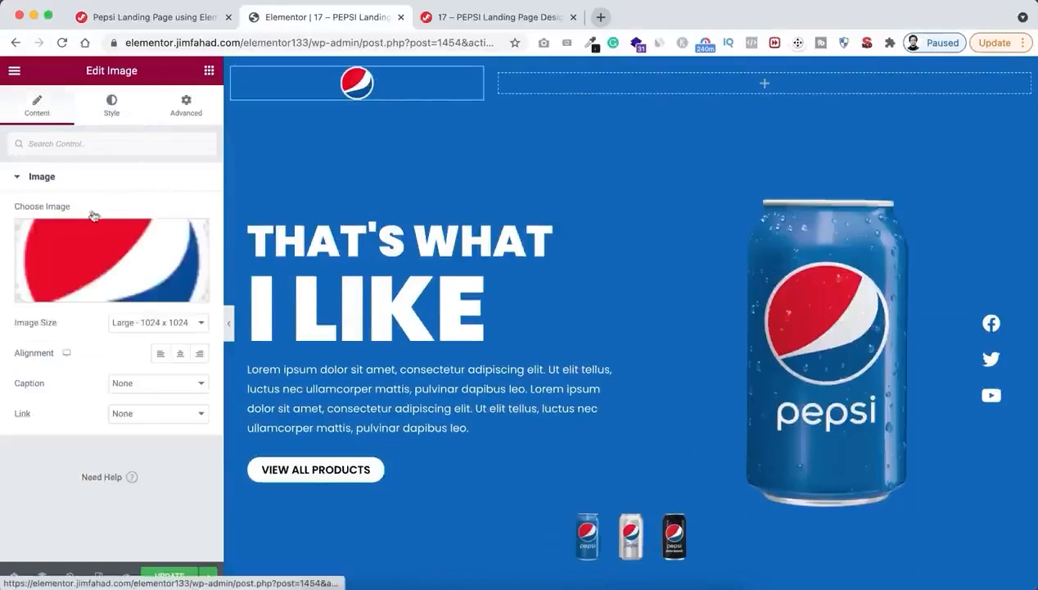
left_click(161, 357)
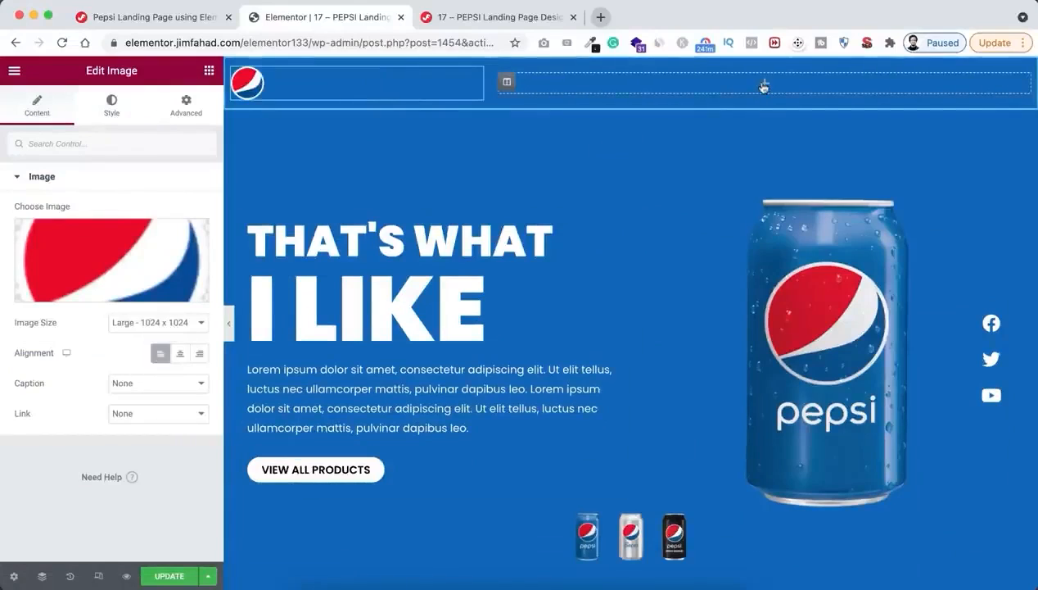
Find the Nav Menu widget and add it to the header's empty wide column.
left_click(763, 85)
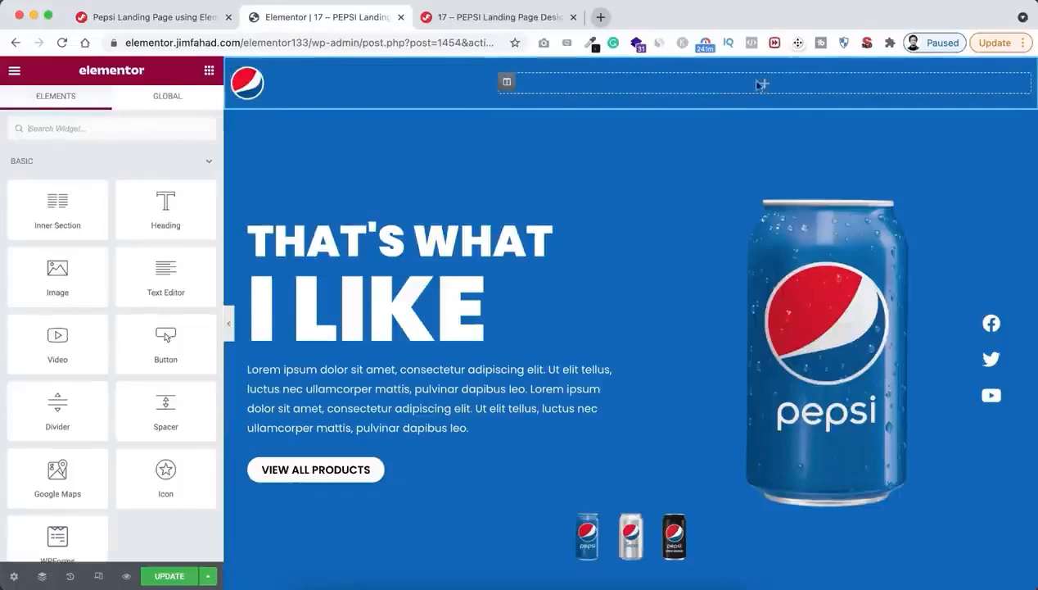
left_click(124, 124)
type("nav")
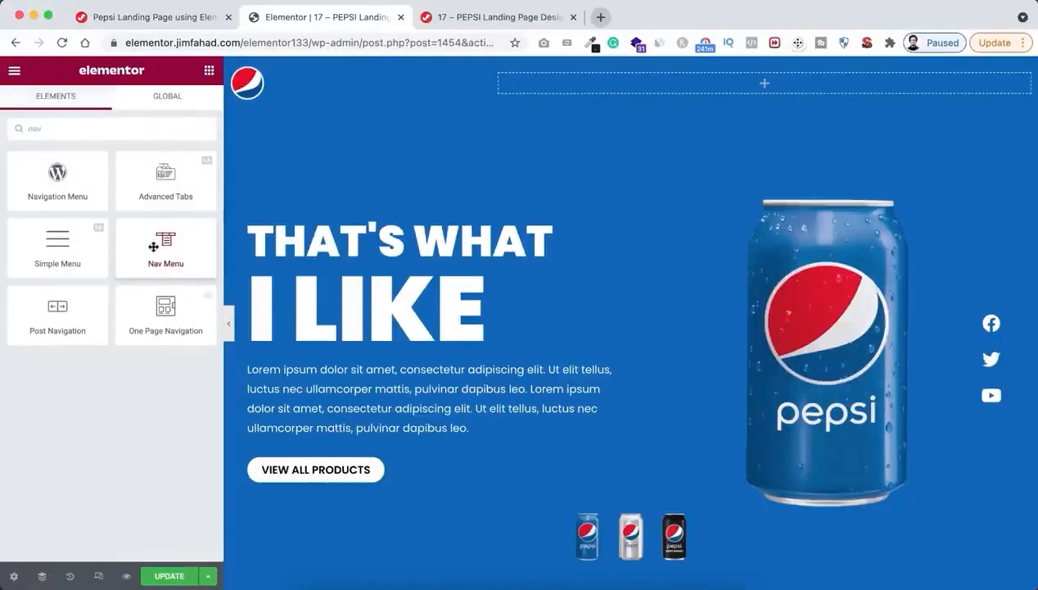
left_click_drag(153, 246, 719, 87)
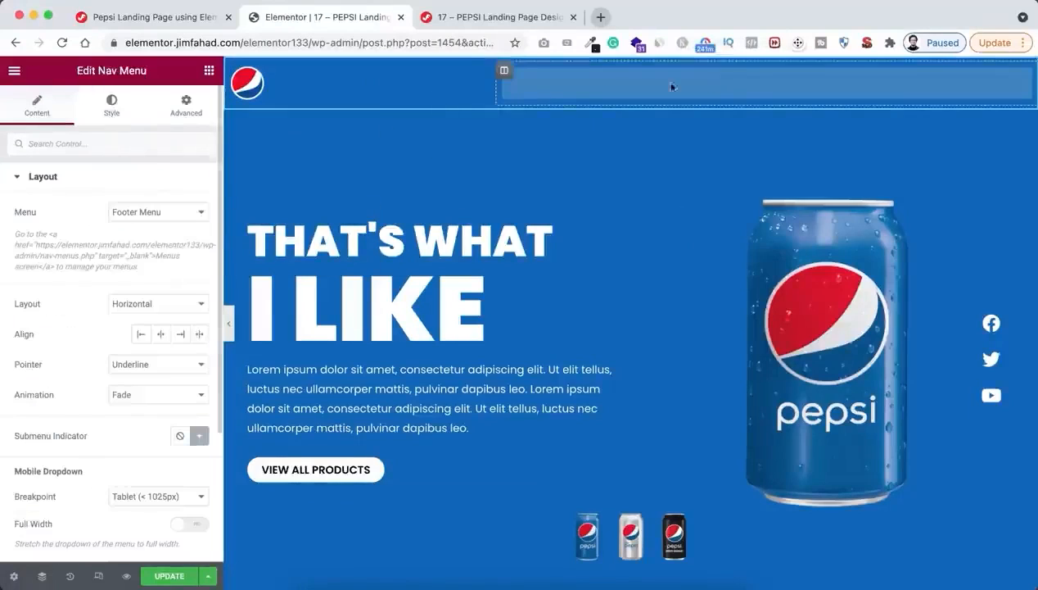
Assign Pepsi Menu to the nav menu widget and align it to the right.
left_click(143, 212)
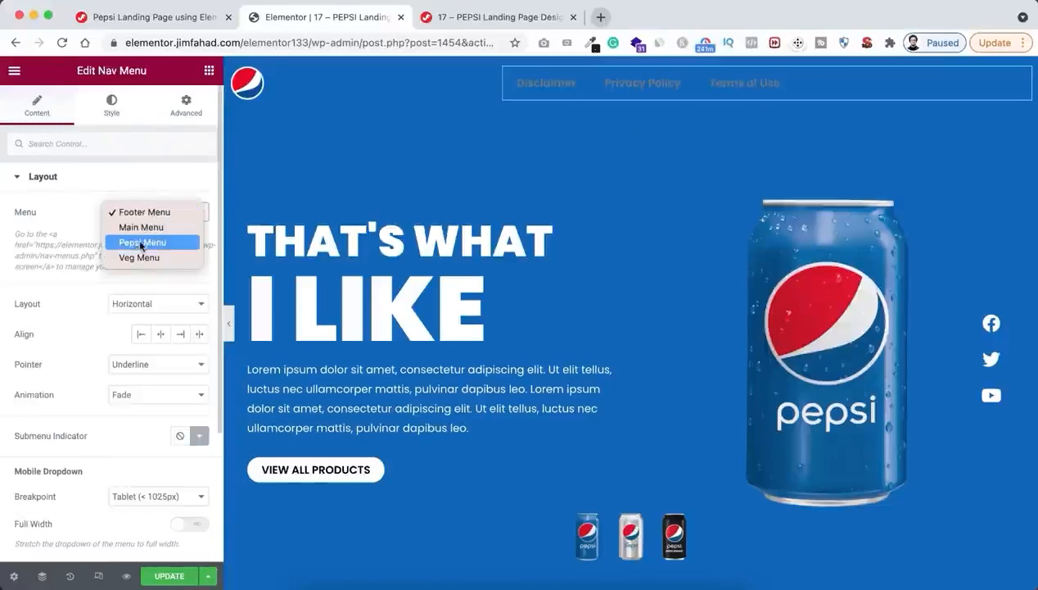
left_click(144, 243)
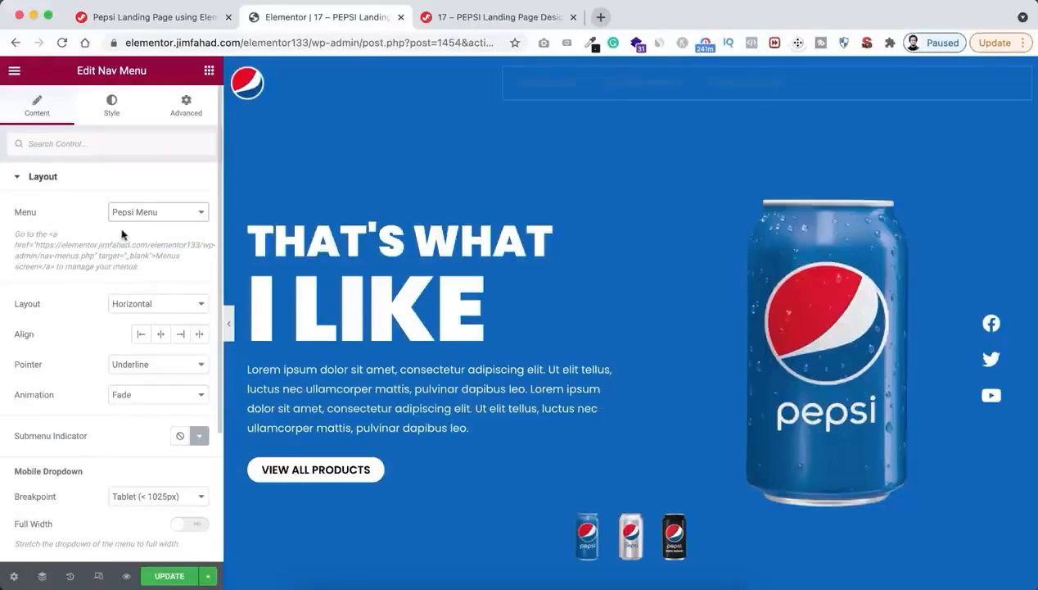
left_click(179, 333)
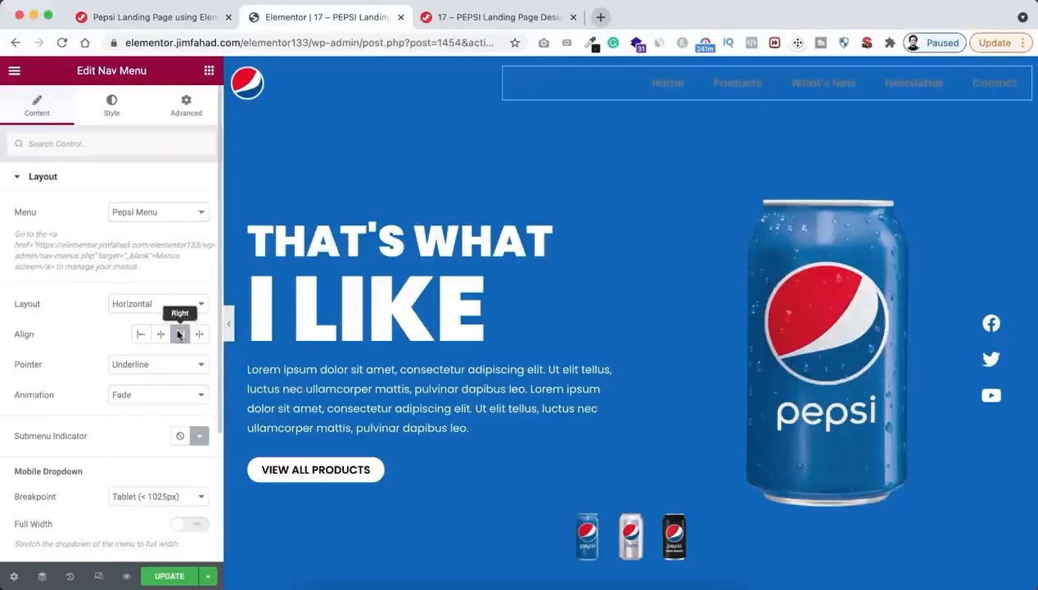
Change the nav menu's normal text color to white.
left_click(112, 105)
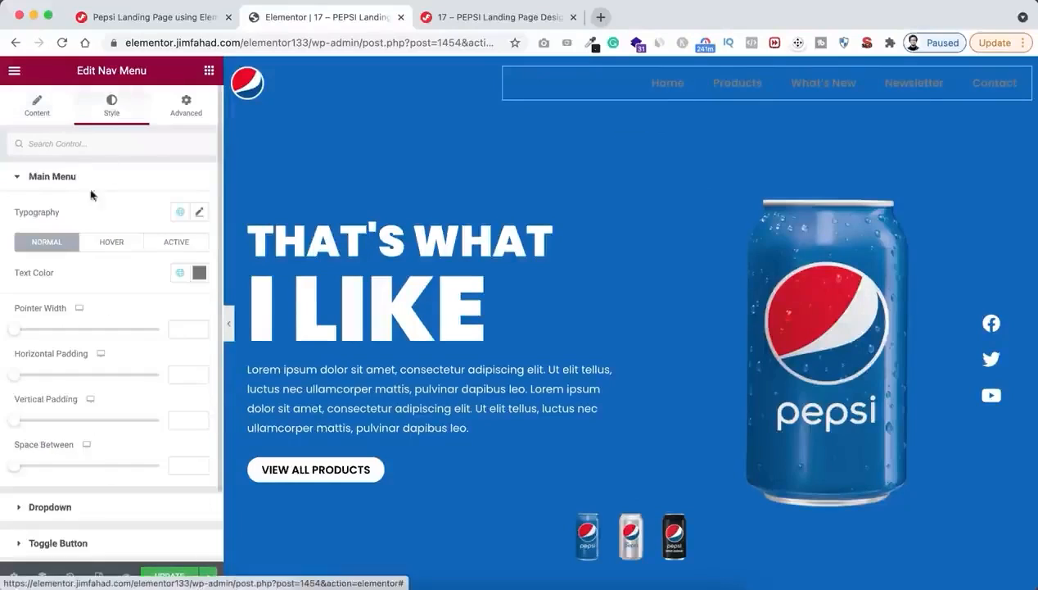
left_click(199, 272)
left_click_drag(68, 328, 35, 325)
left_click(76, 277)
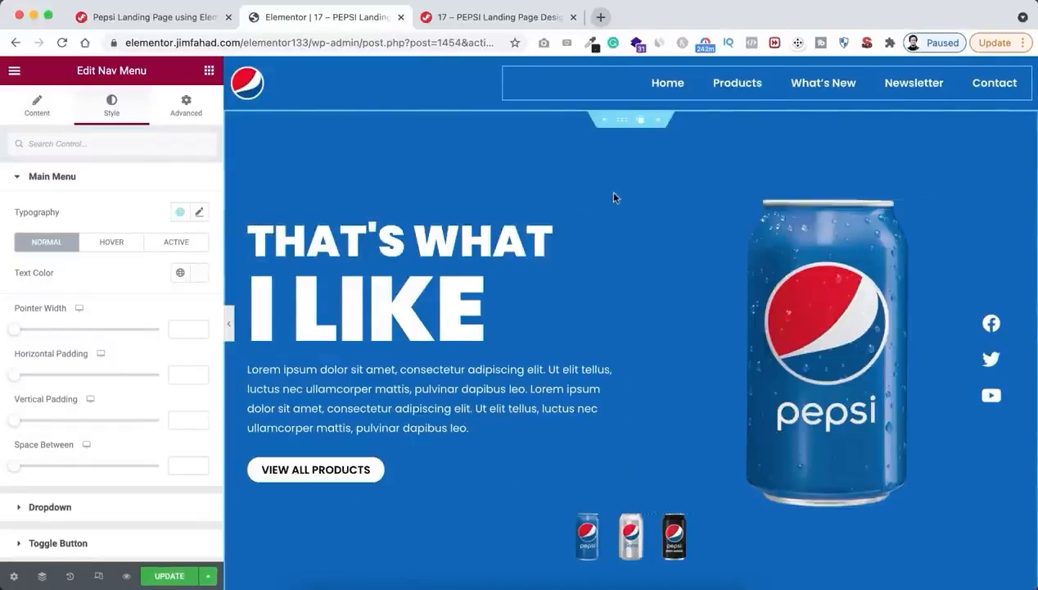
Give the hero section the CSS class pepsi-section in its advanced settings.
left_click(624, 120)
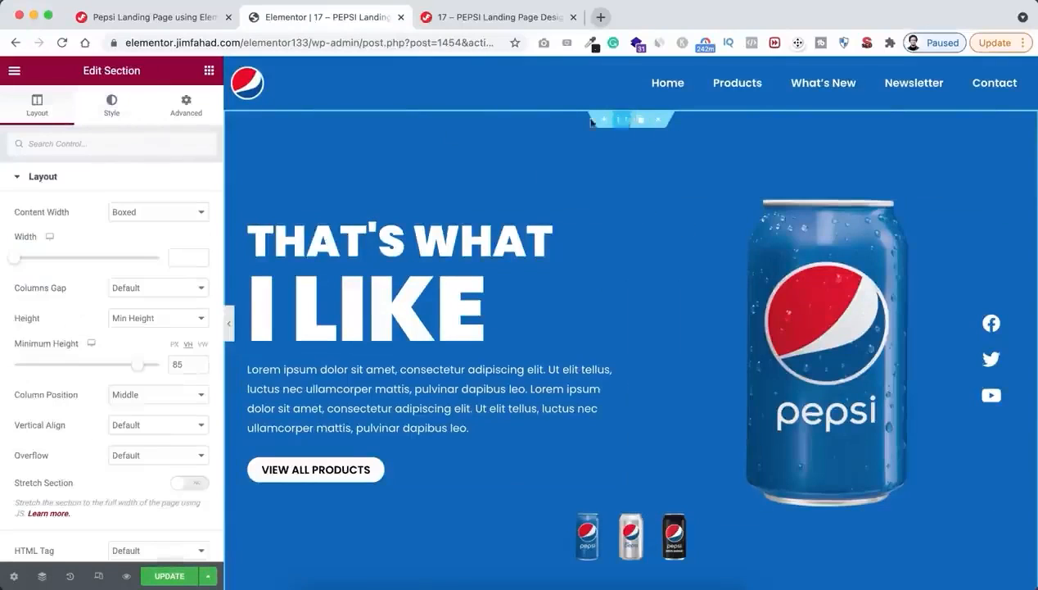
left_click(184, 119)
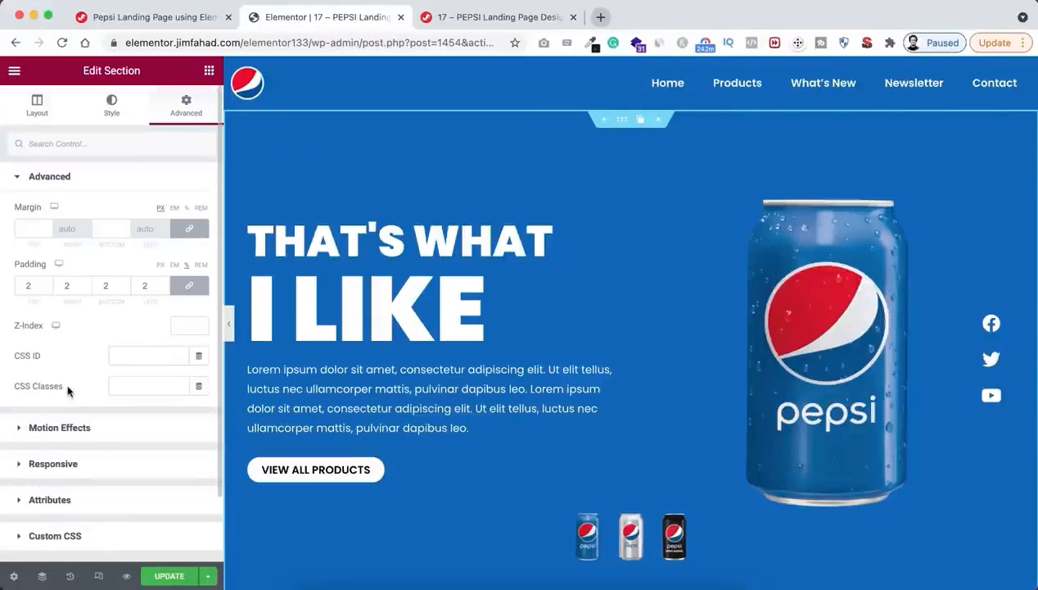
left_click(147, 385)
type("pe")
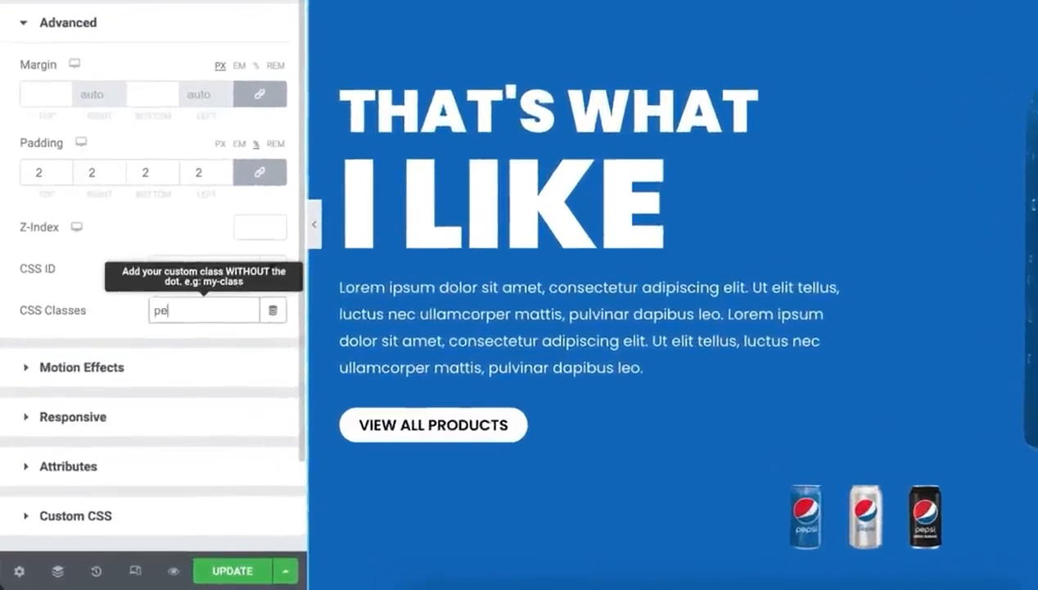
type("psi-section")
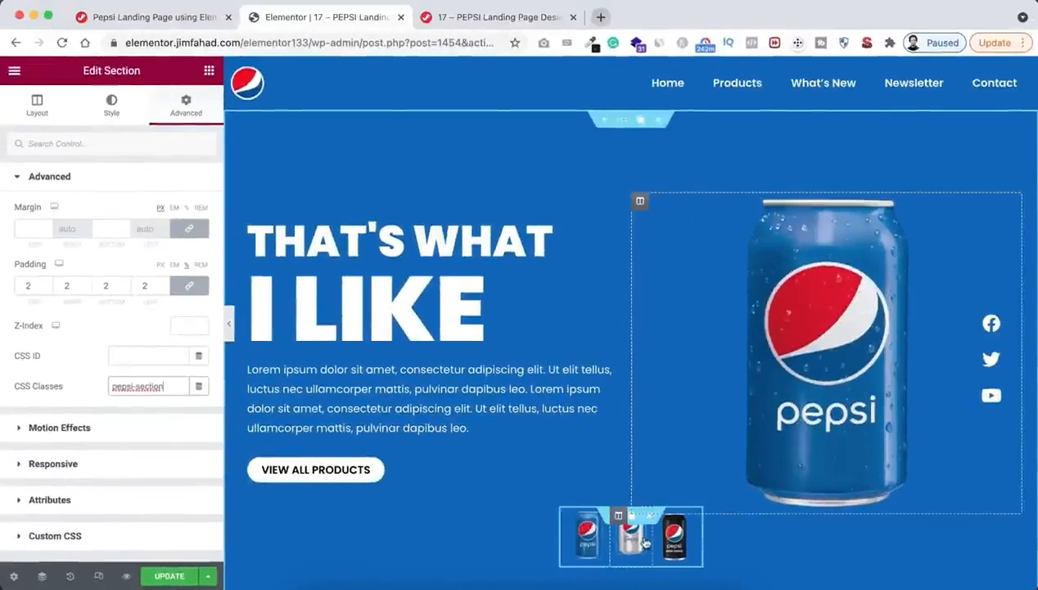
Open the custom attributes of the blue can thumbnail.
left_click(589, 543)
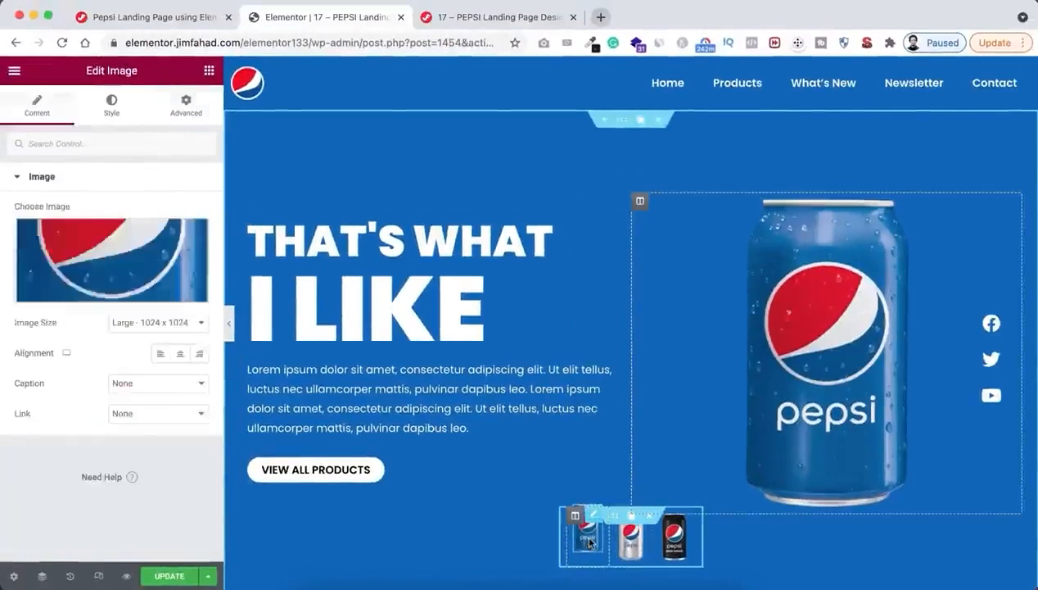
left_click(189, 111)
scroll(130, 389, "down", 5)
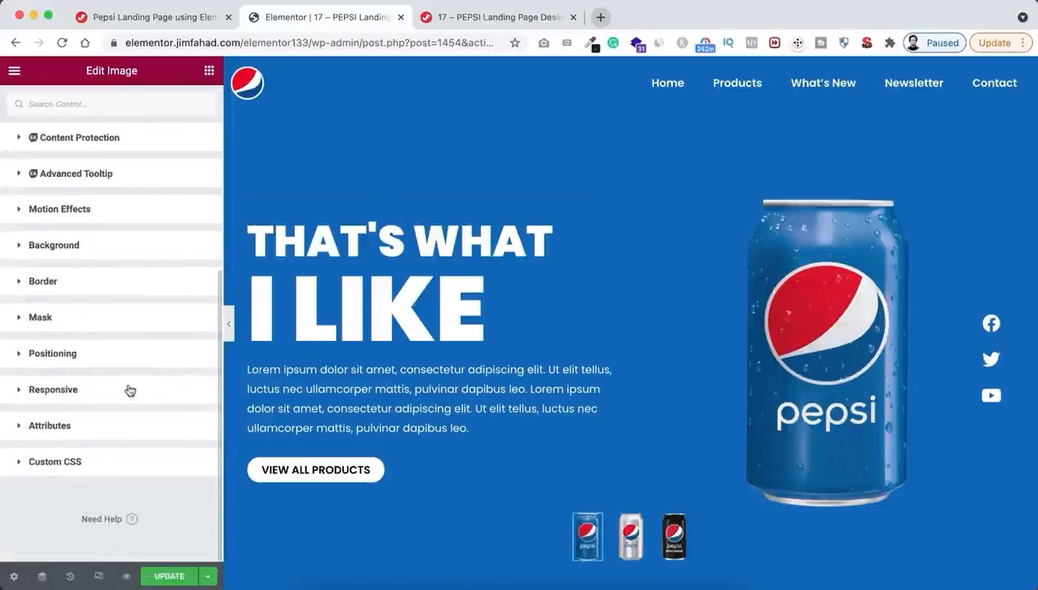
left_click(66, 426)
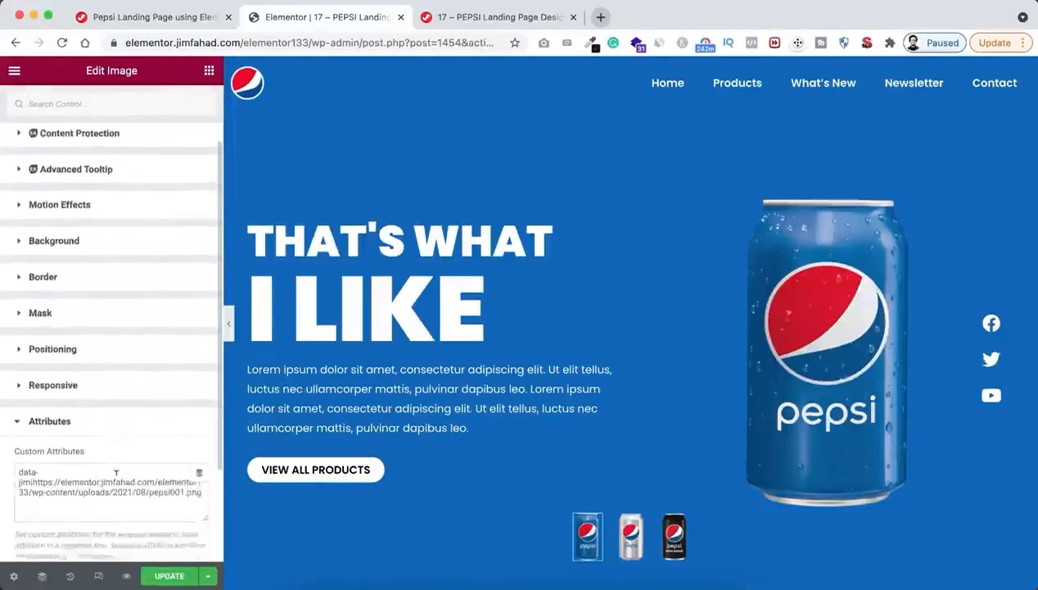
scroll(116, 472, "down", 3)
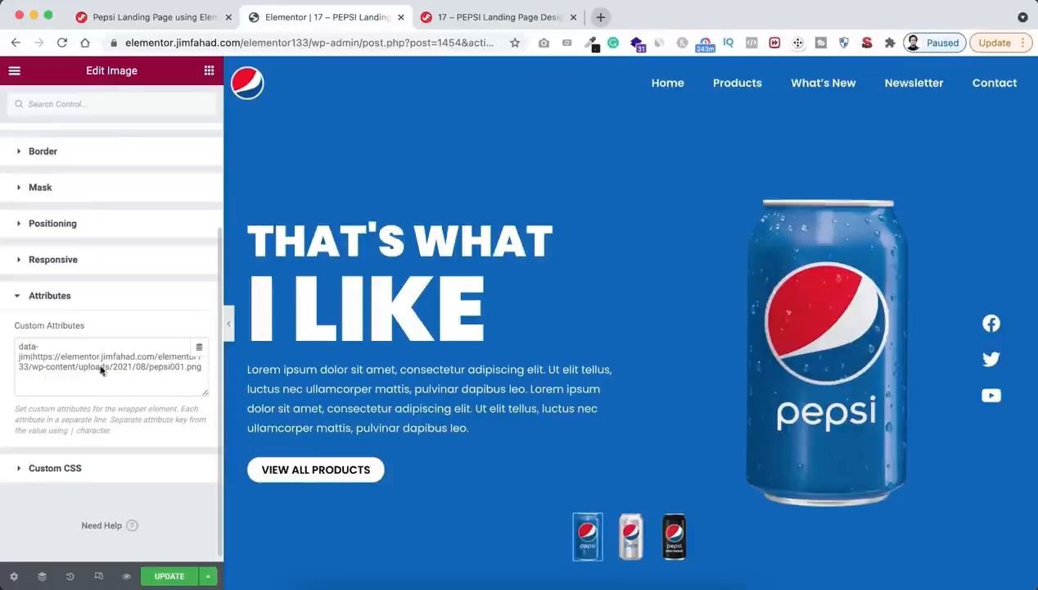
Switch to the tutorial page and copy the BG Color Custom Attribute snippet data-color|color_code.
left_click(177, 17)
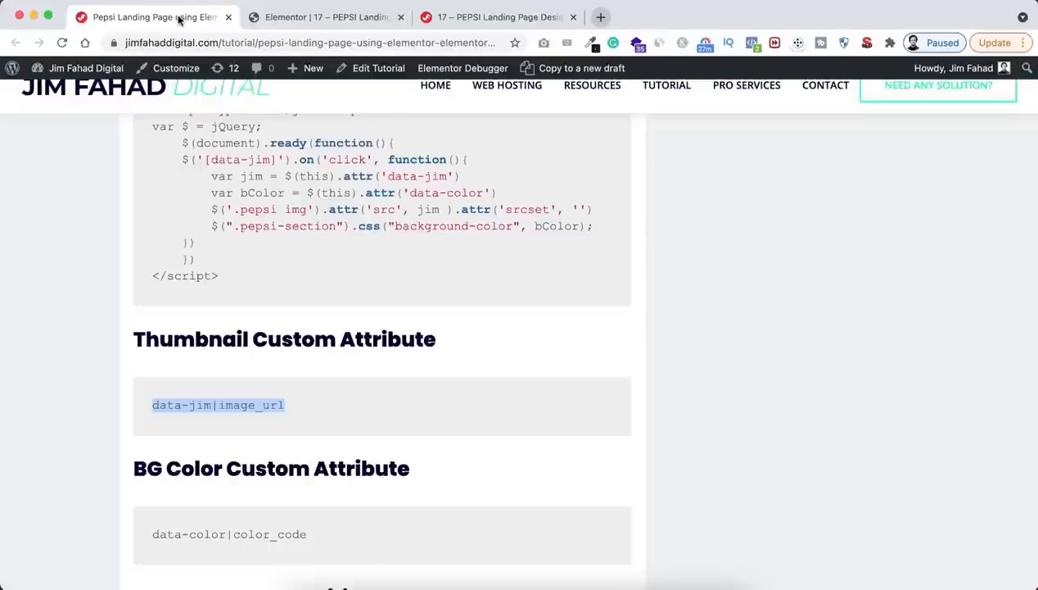
scroll(195, 385, "down", 5)
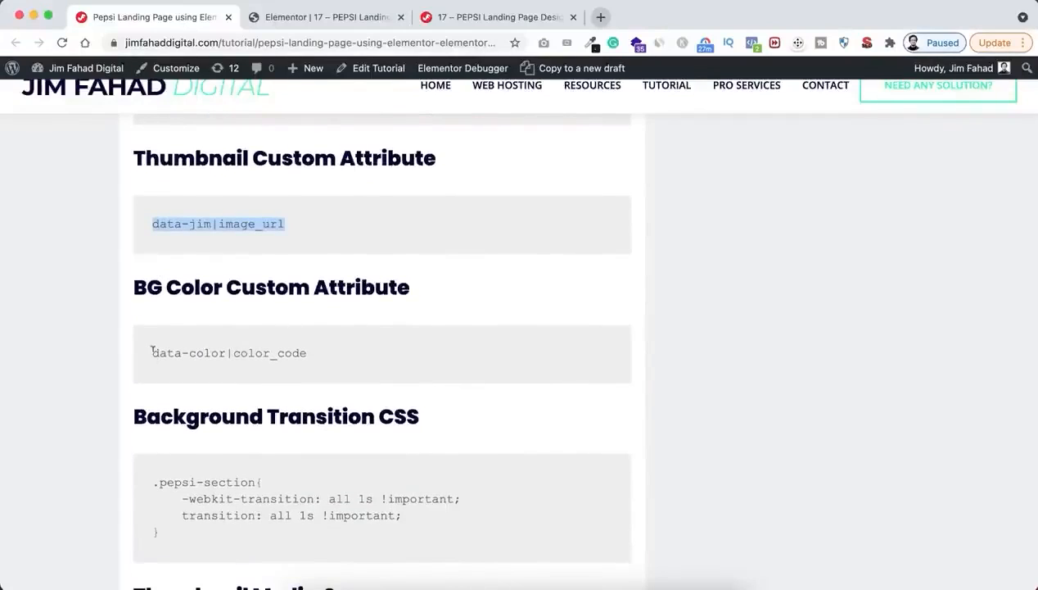
left_click_drag(152, 350, 309, 361)
key("ctrl+c")
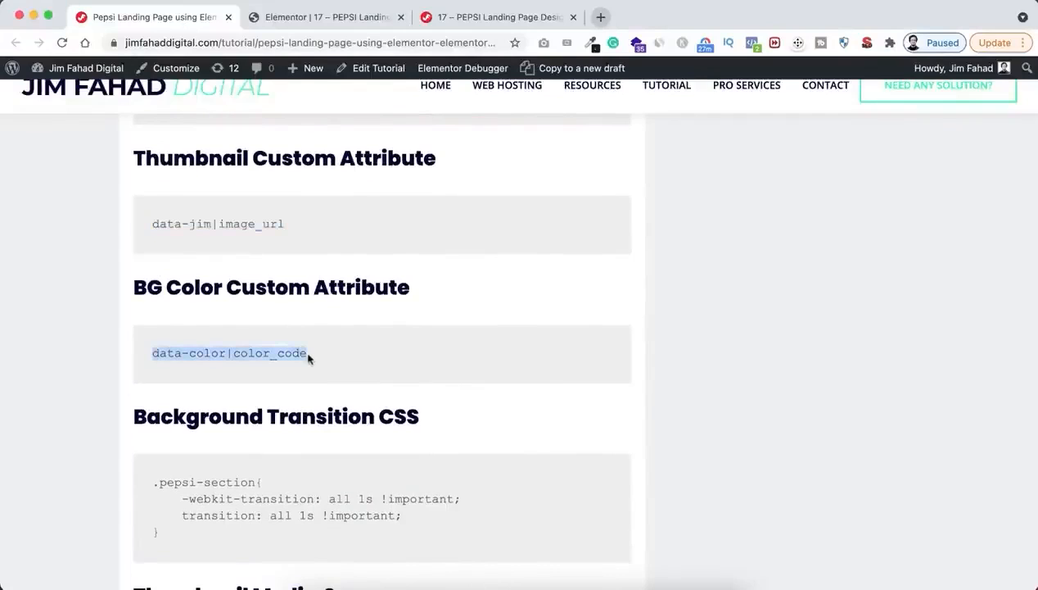
Back in the Elementor editor, add data-color|#0165ba on a new line of the blue can thumbnail's custom attributes.
left_click(305, 18)
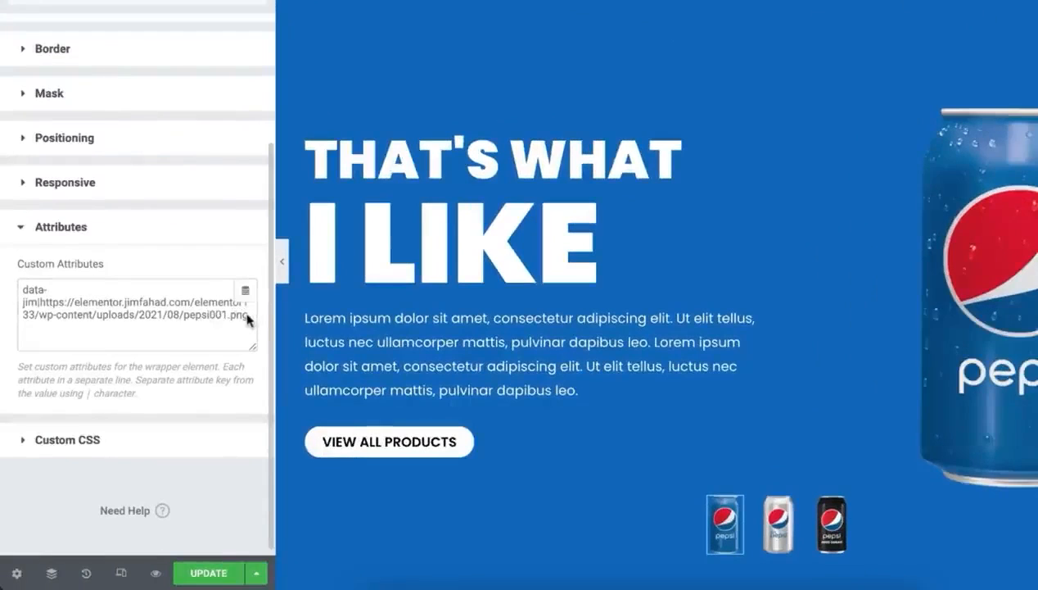
left_click(248, 320)
key("Return")
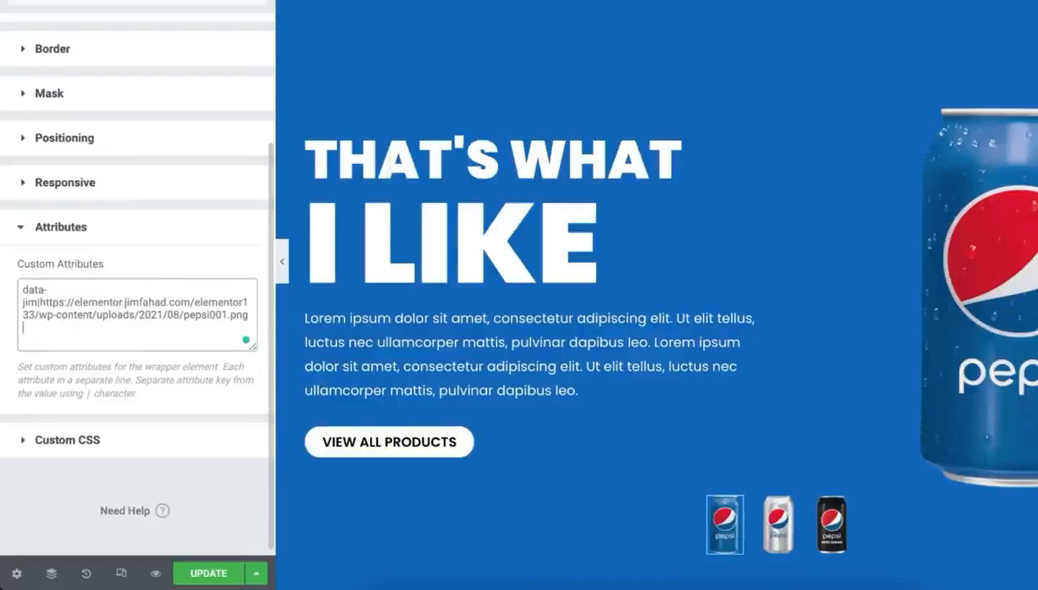
key("ctrl+v")
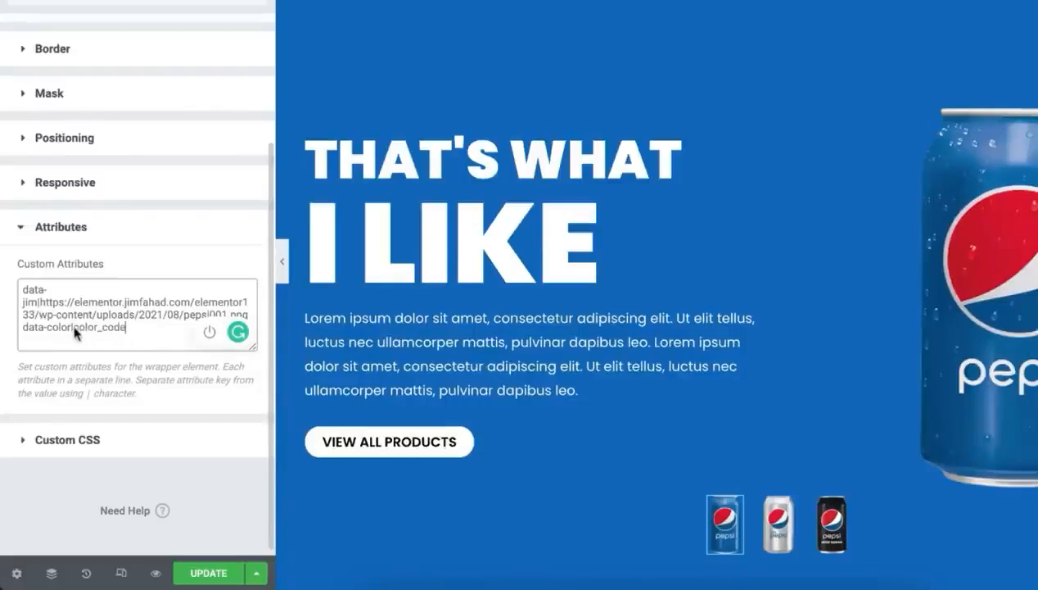
left_click_drag(74, 329, 127, 332)
type("whi")
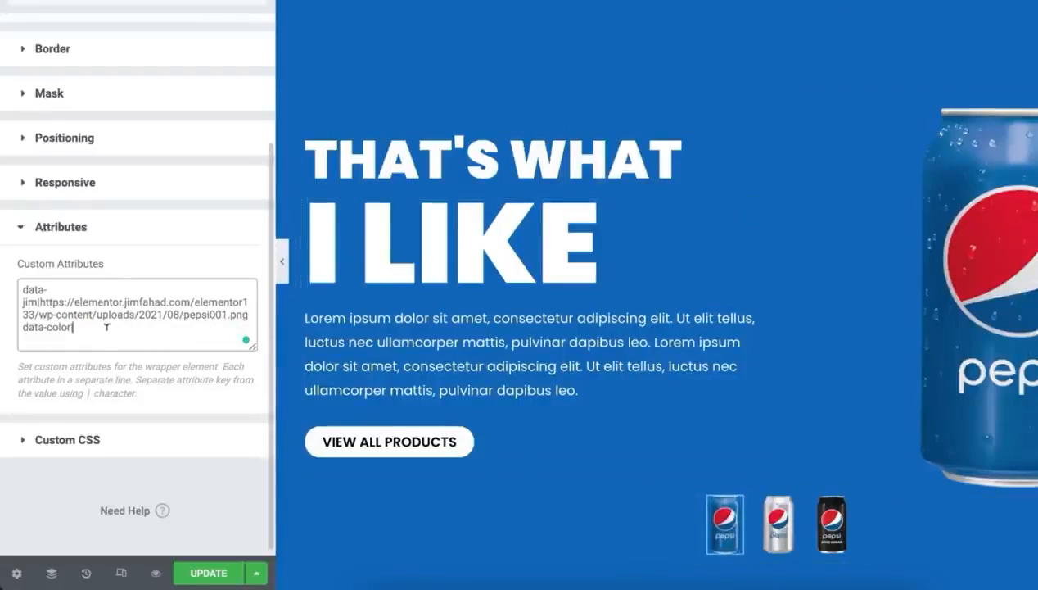
type("|#0165ba")
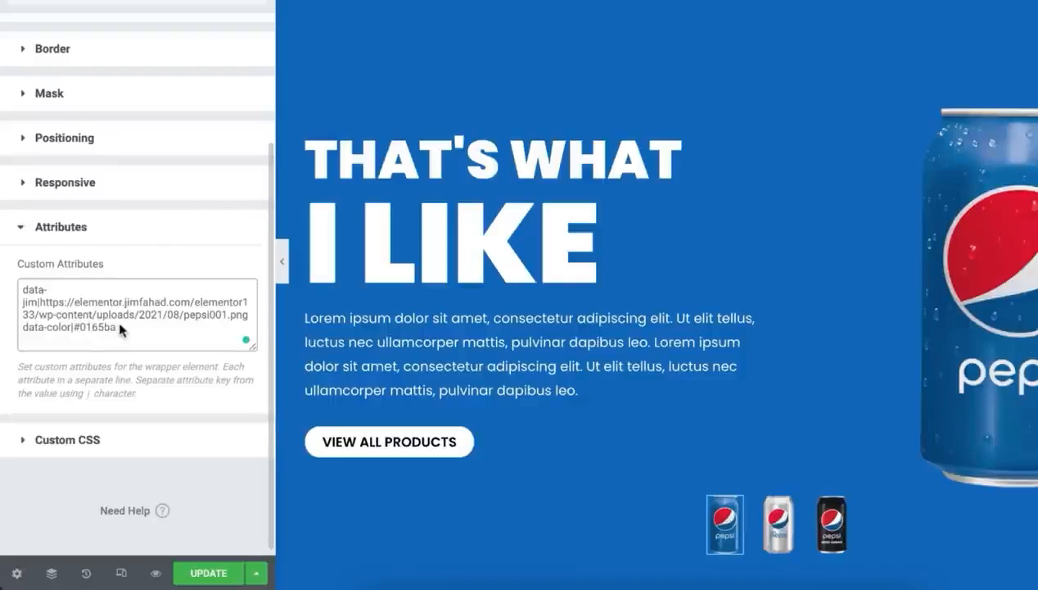
Copy the data-color line into the silver can thumbnail's custom attributes below its data-jim line, changing the color code to #d3002d.
left_click_drag(119, 327, 22, 327)
key("super+c")
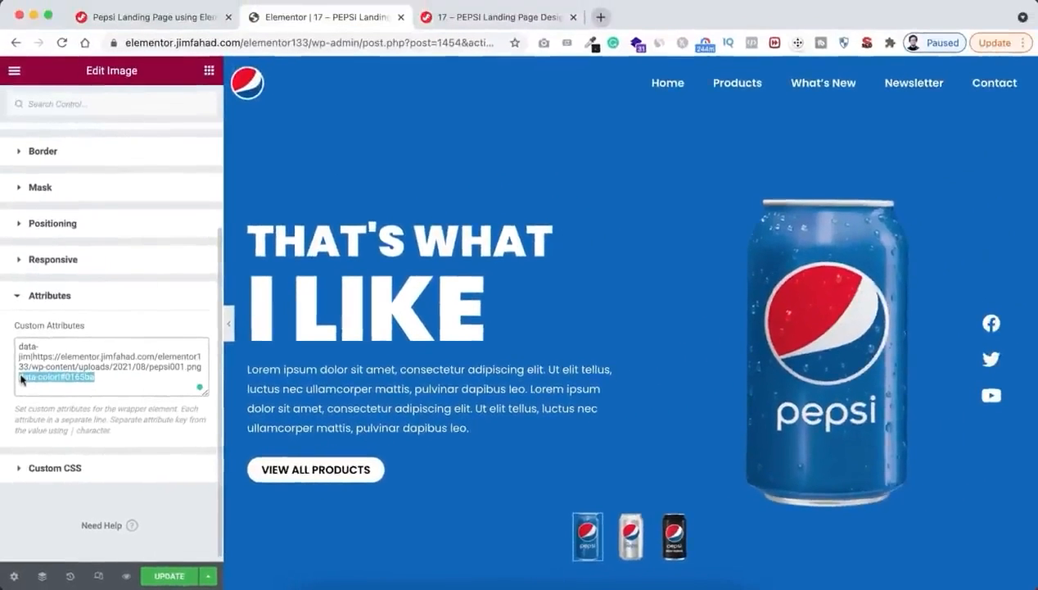
left_click(633, 542)
left_click(188, 105)
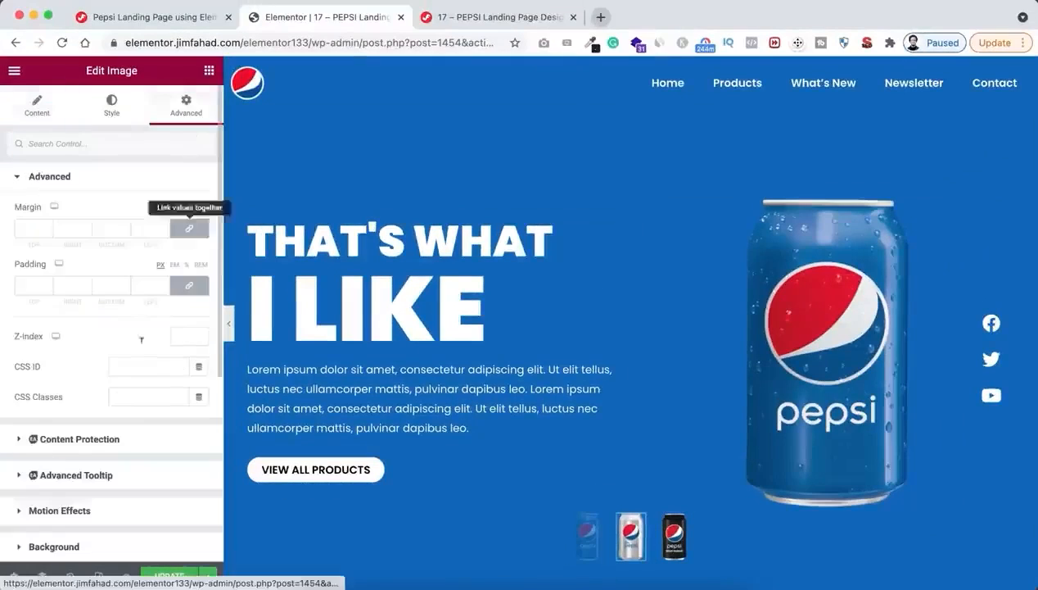
scroll(123, 428, "down", 10)
left_click(74, 434)
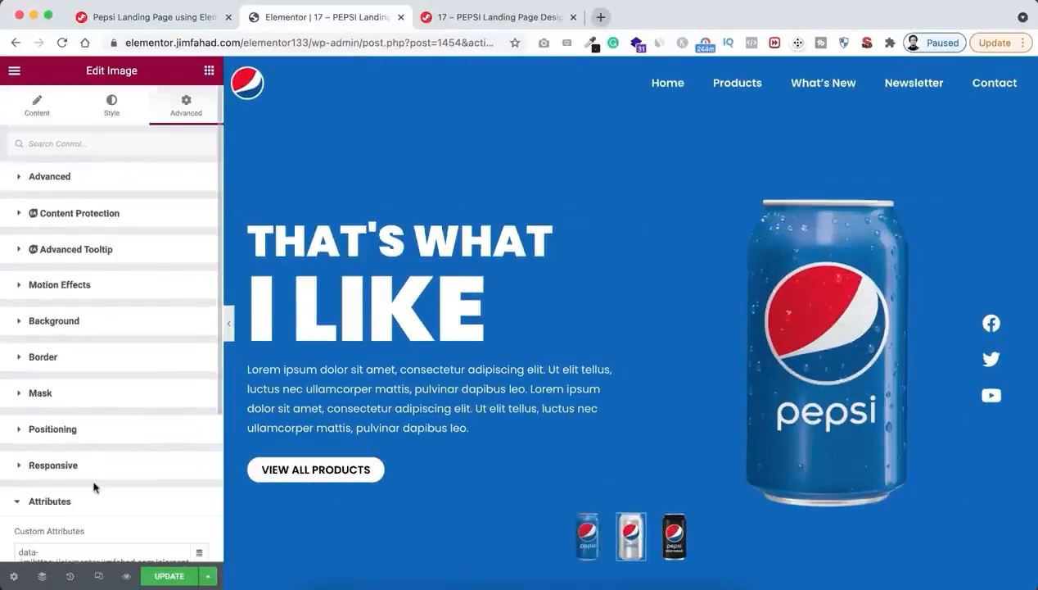
scroll(95, 487, "down", 2)
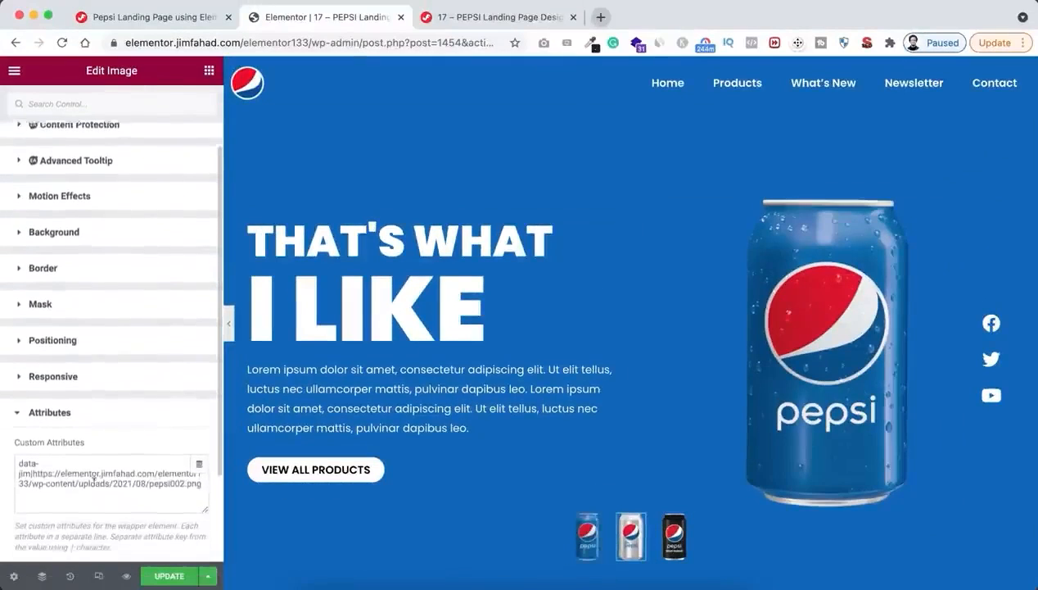
left_click(200, 483)
key("Return")
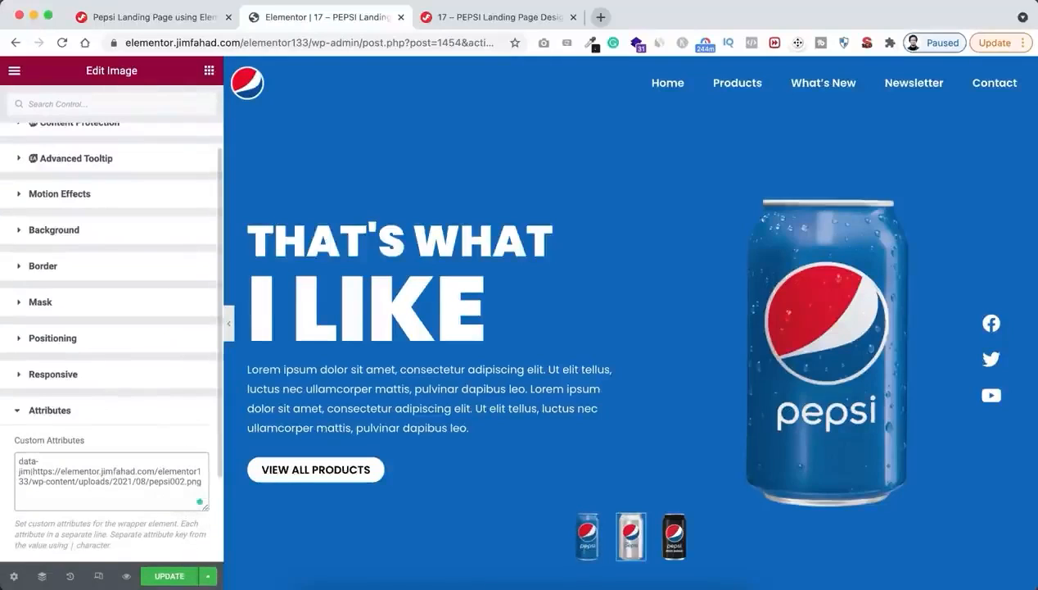
key("super+v")
left_click_drag(63, 490, 97, 489)
key("BackSpace")
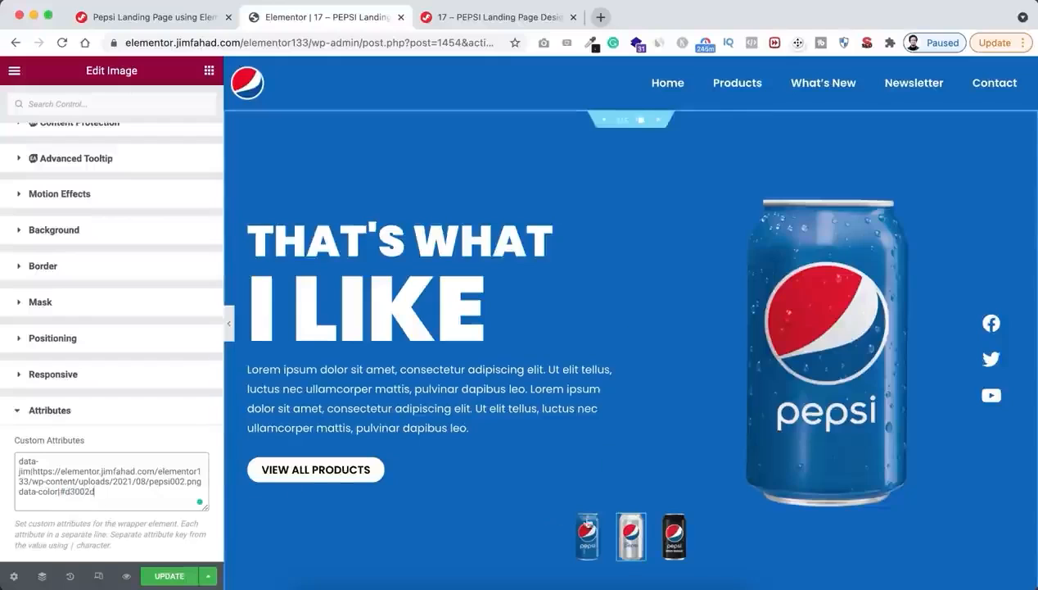
Add data-color|#1f1e1f on a new line of the black can thumbnail's custom attributes and update the page.
left_click(673, 539)
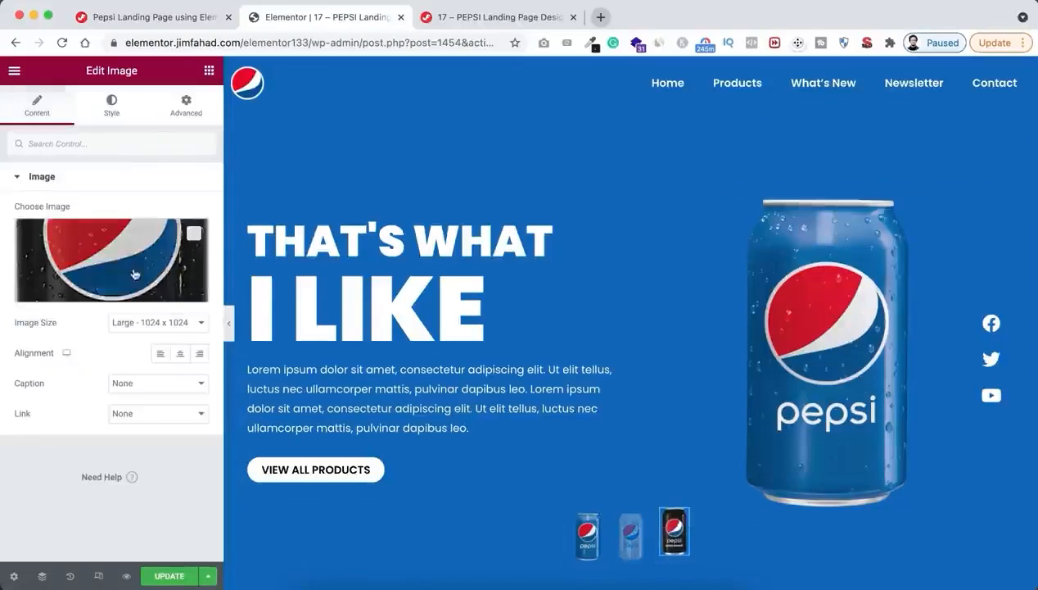
left_click(186, 105)
scroll(135, 415, "down", 1)
scroll(131, 418, "down", 3)
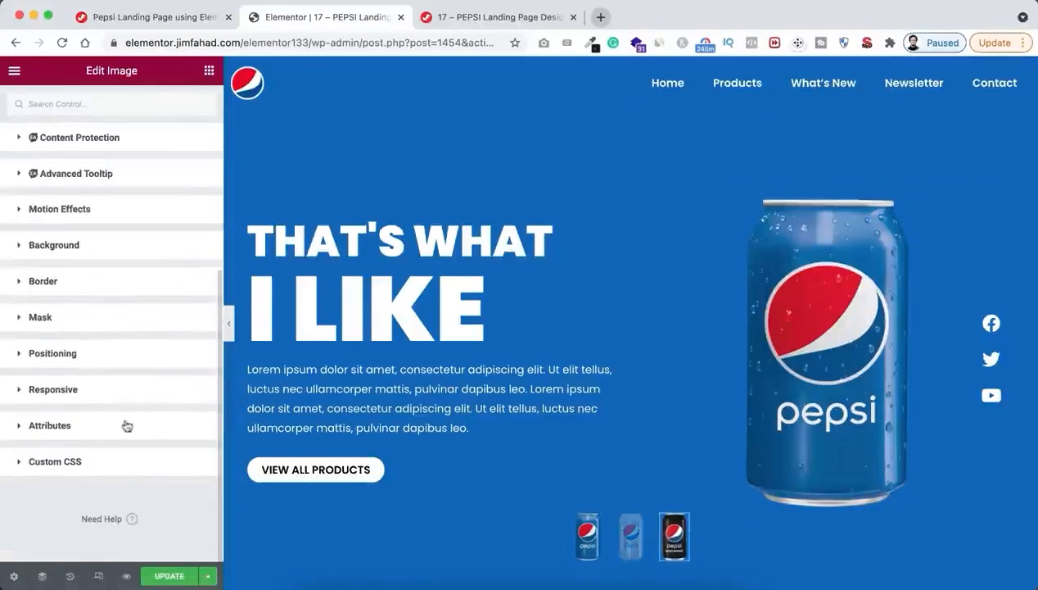
left_click(67, 431)
scroll(89, 485, "down", 3)
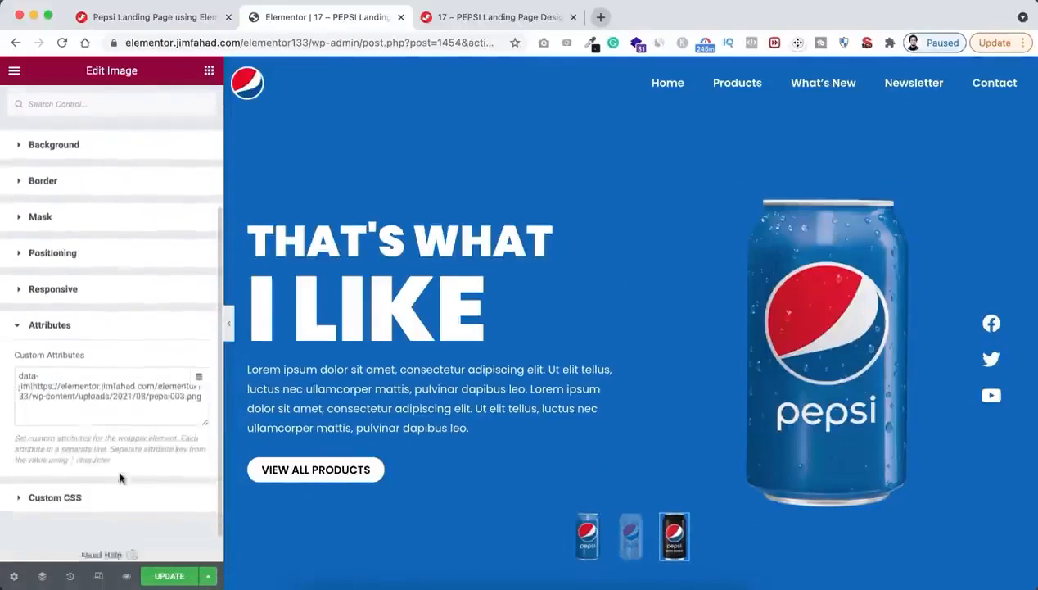
left_click(200, 396)
key("Return")
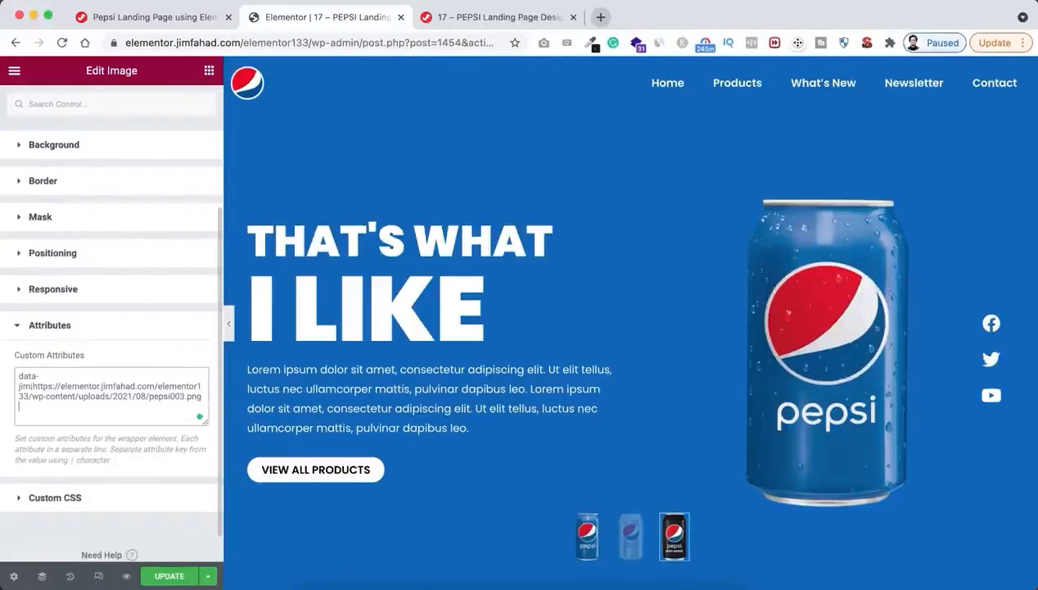
key("super+v")
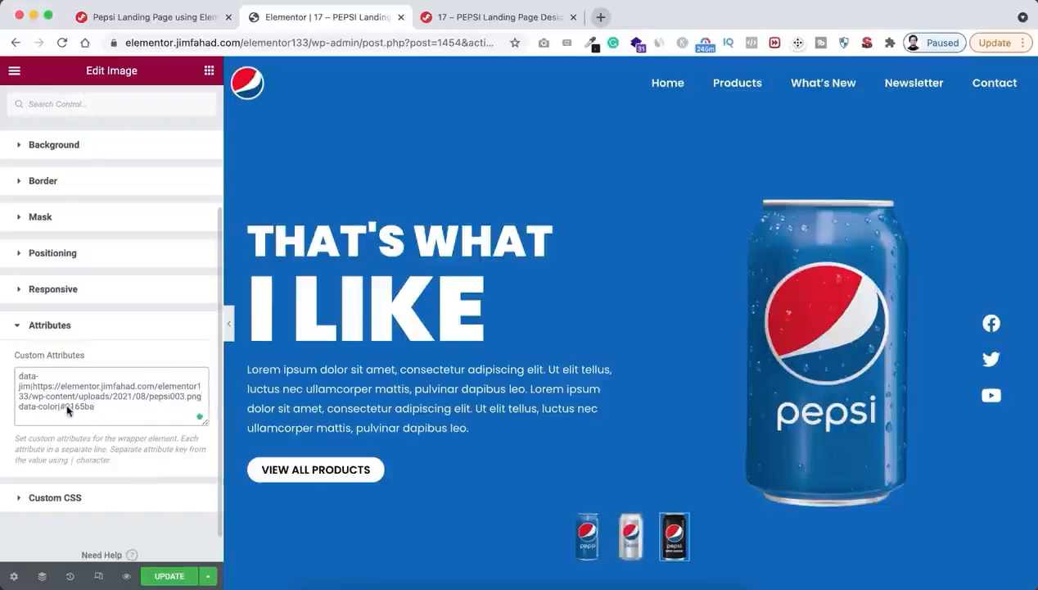
left_click_drag(67, 407, 93, 408)
type("1e1f")
left_click(168, 576)
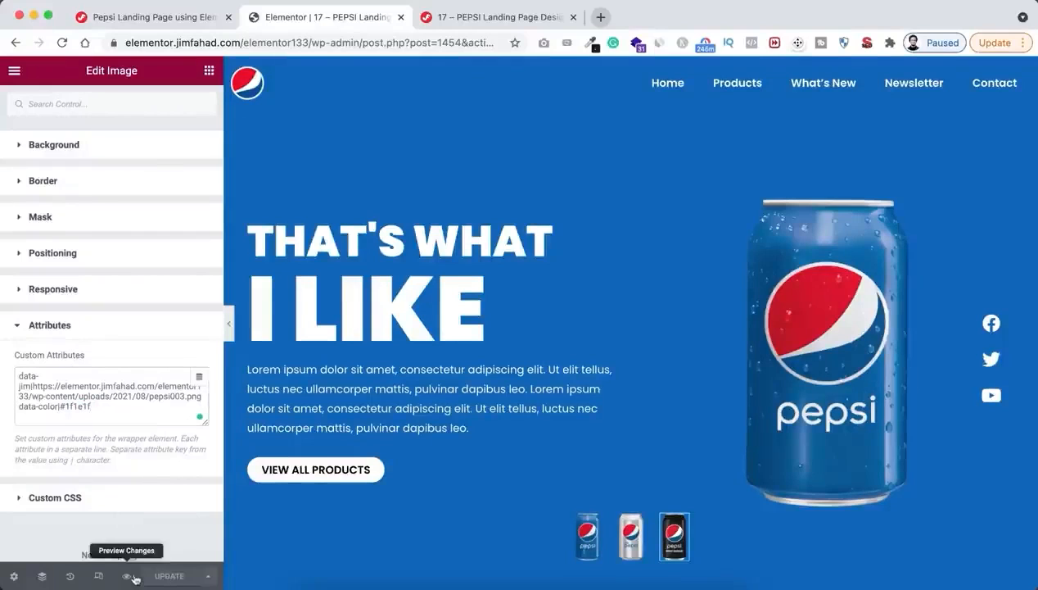
Preview the page and switch between the three can thumbnails to check the can image and background color changes.
left_click(127, 577)
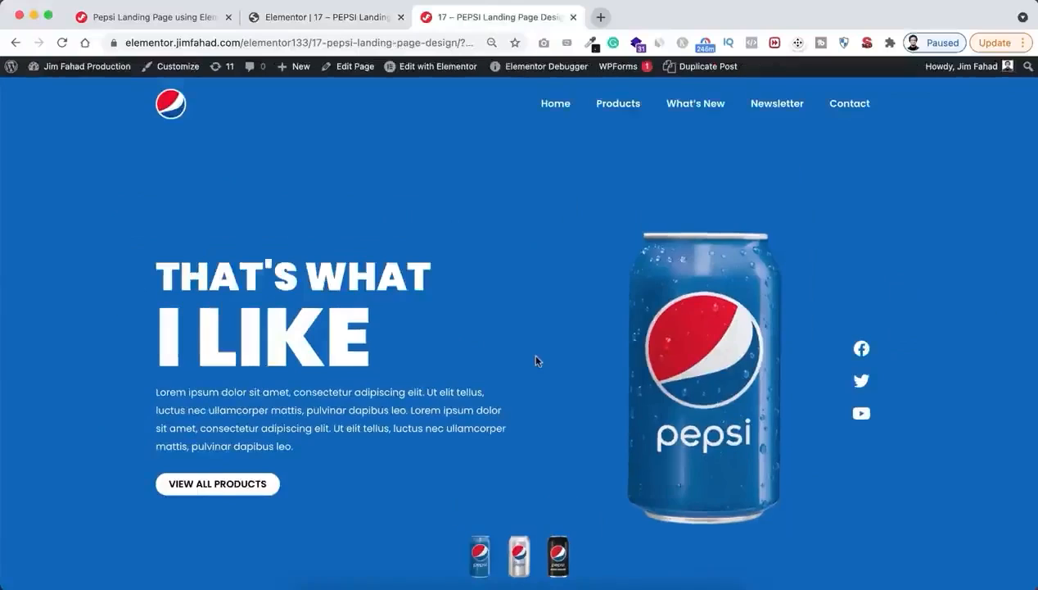
left_click(519, 554)
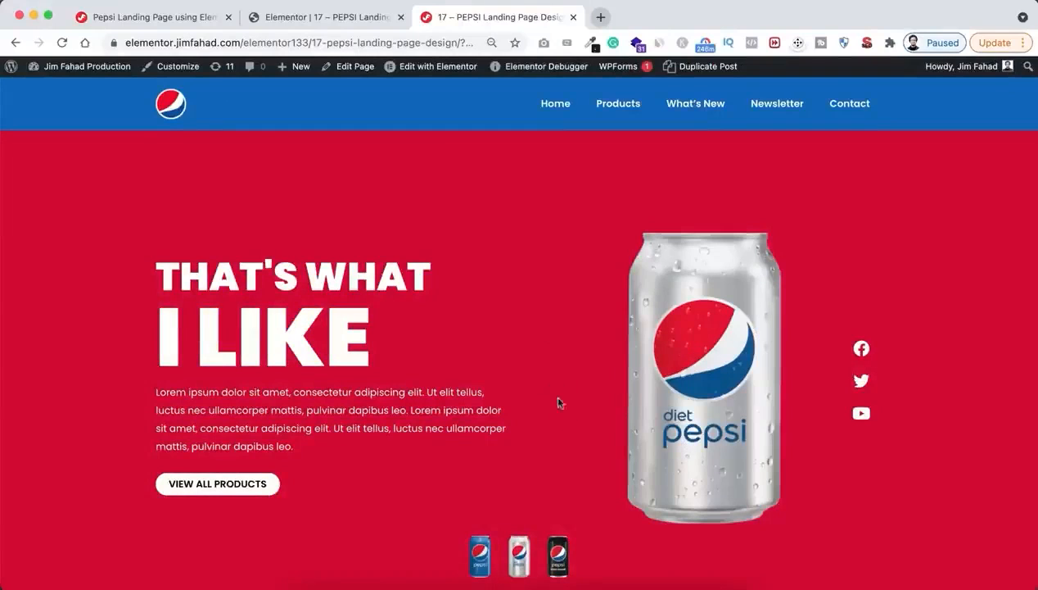
left_click(559, 542)
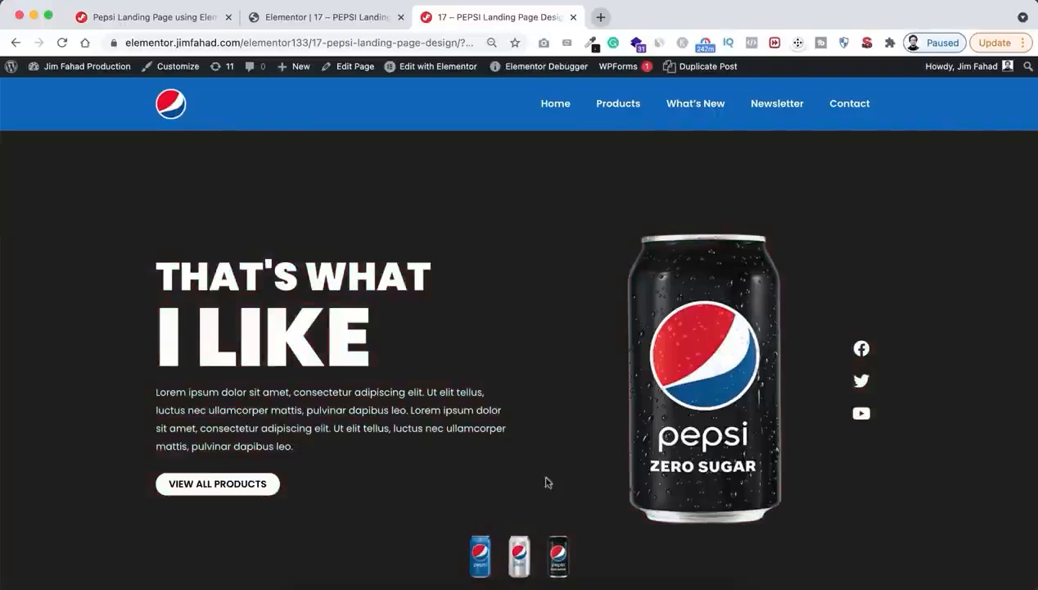
left_click(480, 557)
left_click(522, 561)
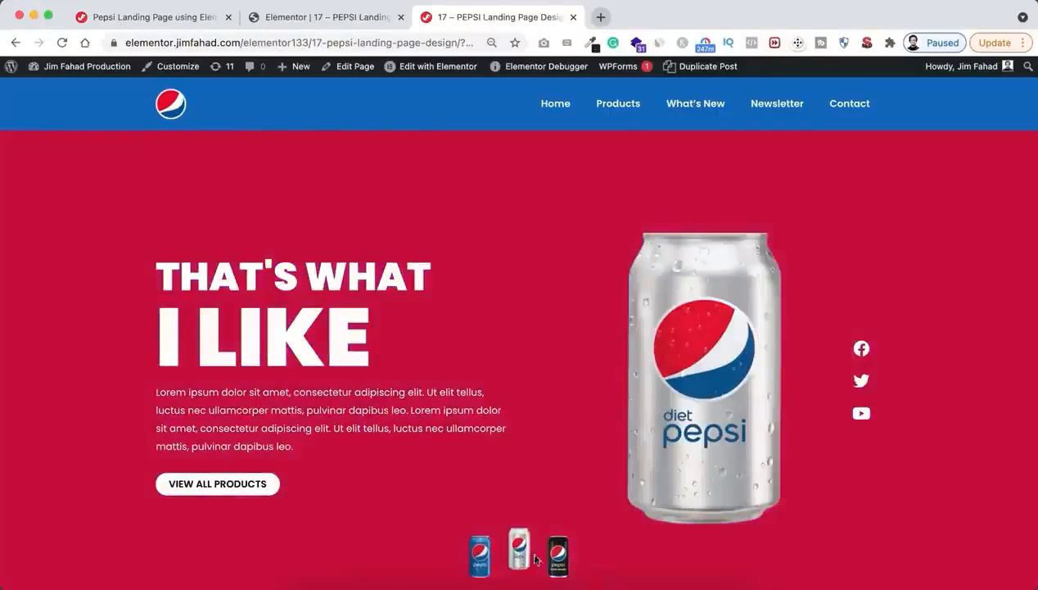
left_click(559, 561)
left_click(521, 561)
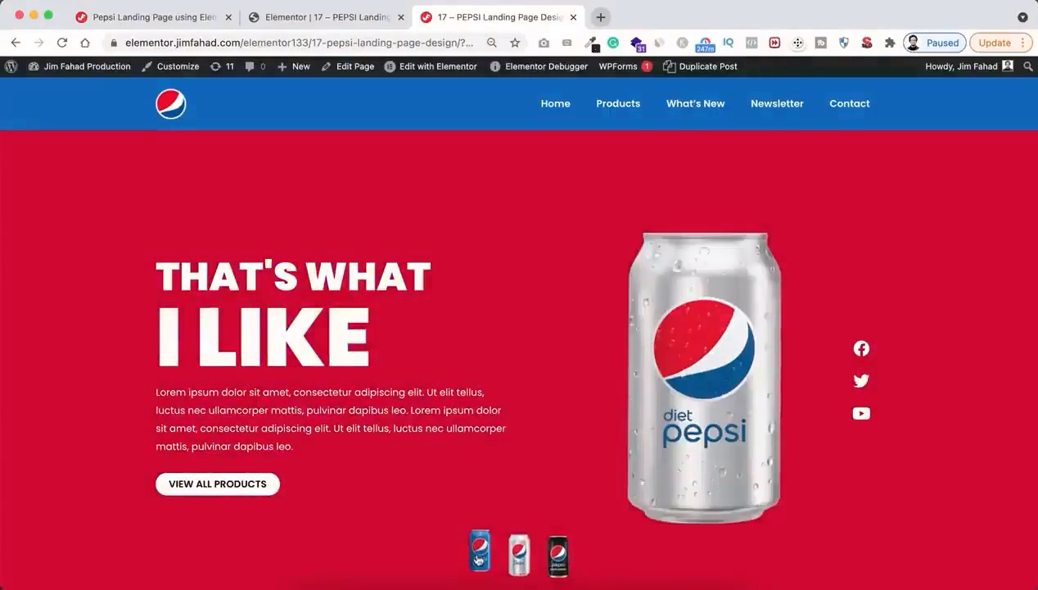
left_click(481, 557)
left_click(520, 556)
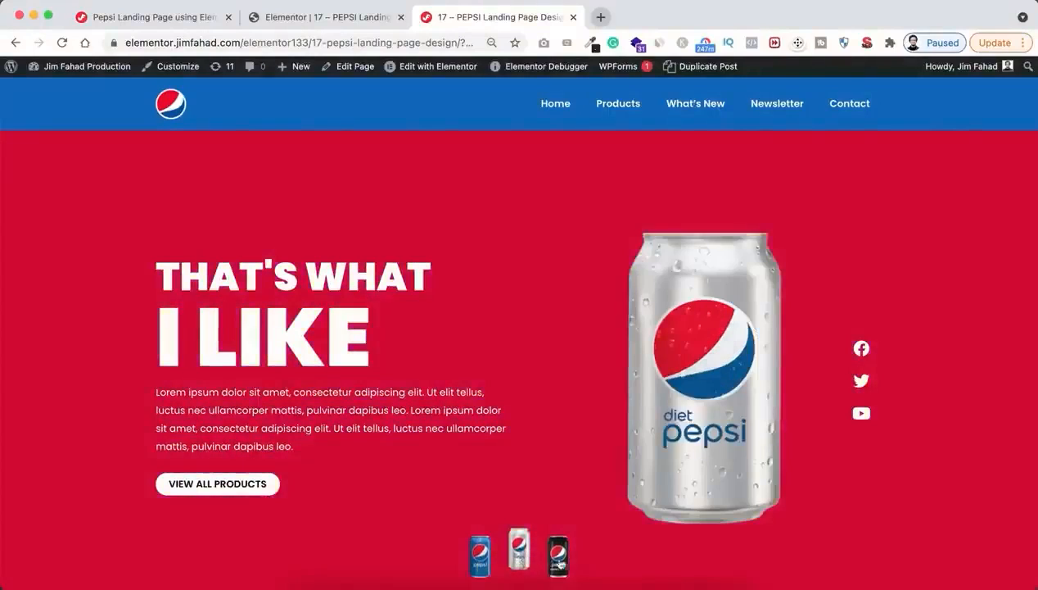
left_click(558, 557)
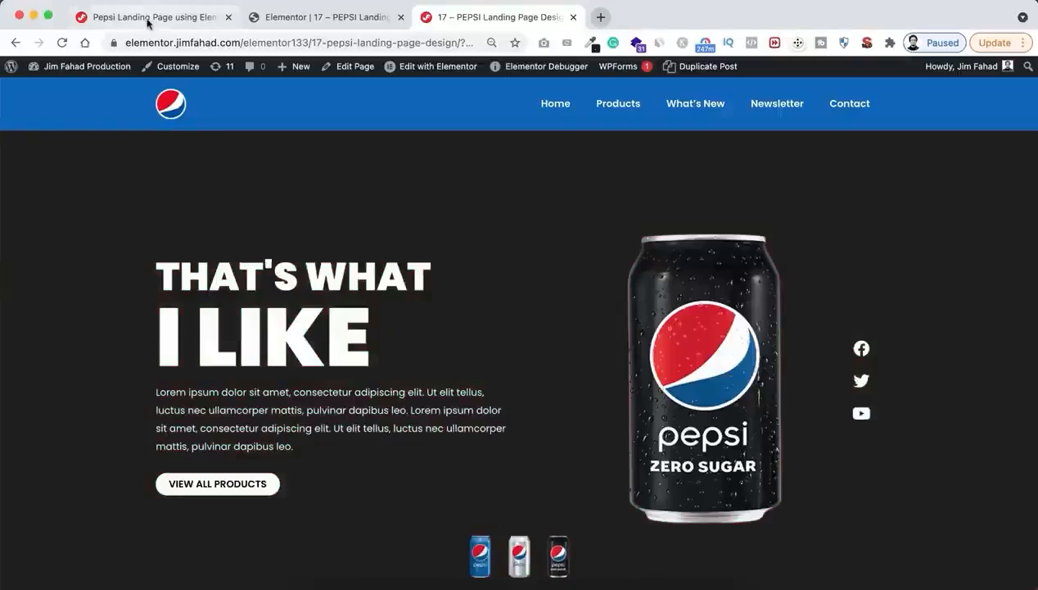
Switch to the tutorial page and copy the Background Transition CSS snippet for .pepsi-section.
left_click(150, 18)
scroll(225, 366, "down", 1)
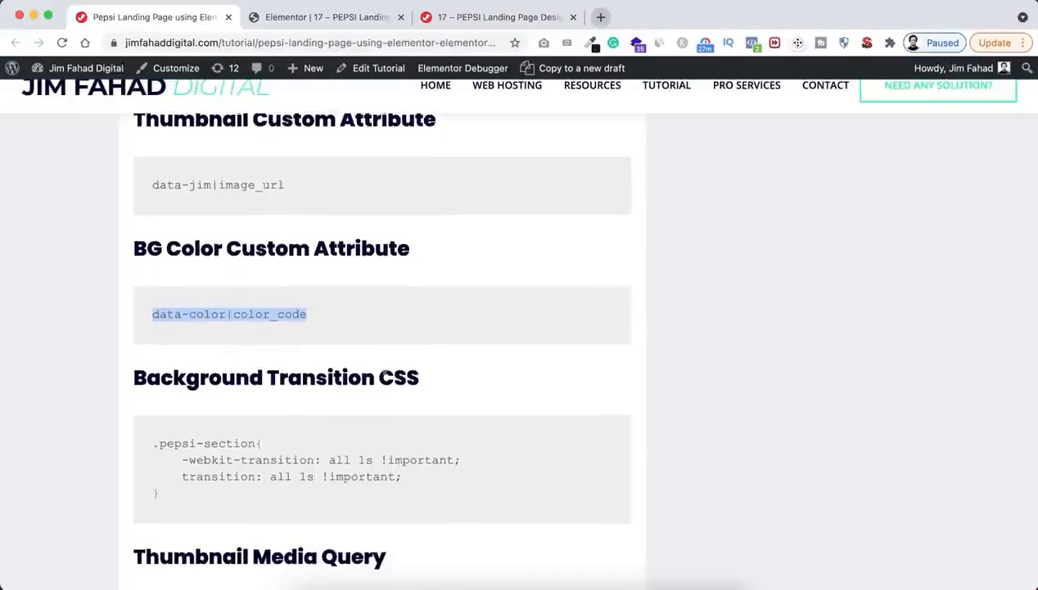
left_click_drag(154, 442, 173, 492)
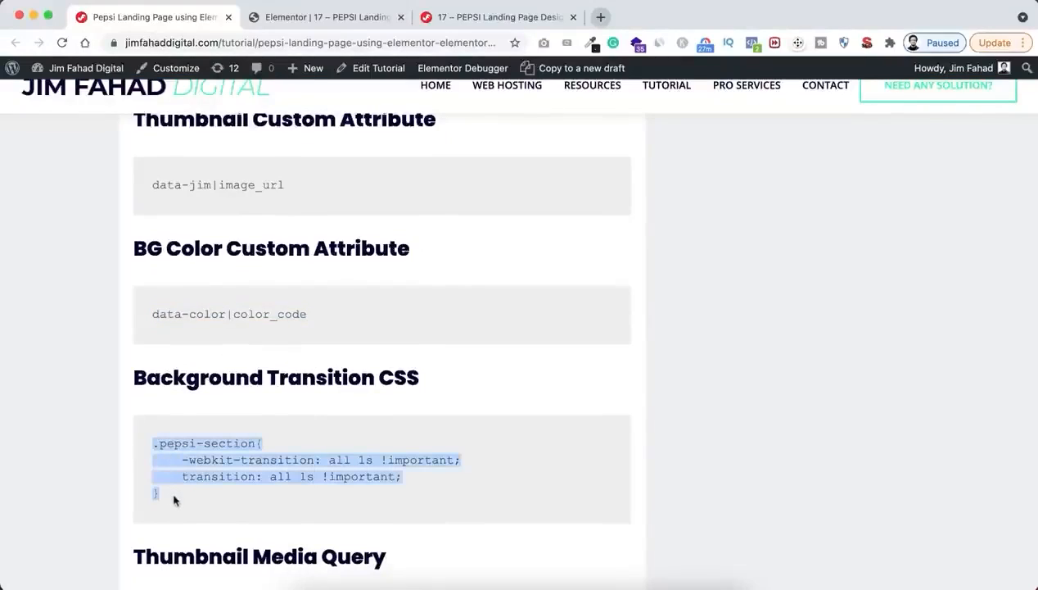
Back in the Elementor editor, paste the .pepsi-section transition snippet (all 1s !important) into the hero section's custom CSS and update the page.
left_click(318, 18)
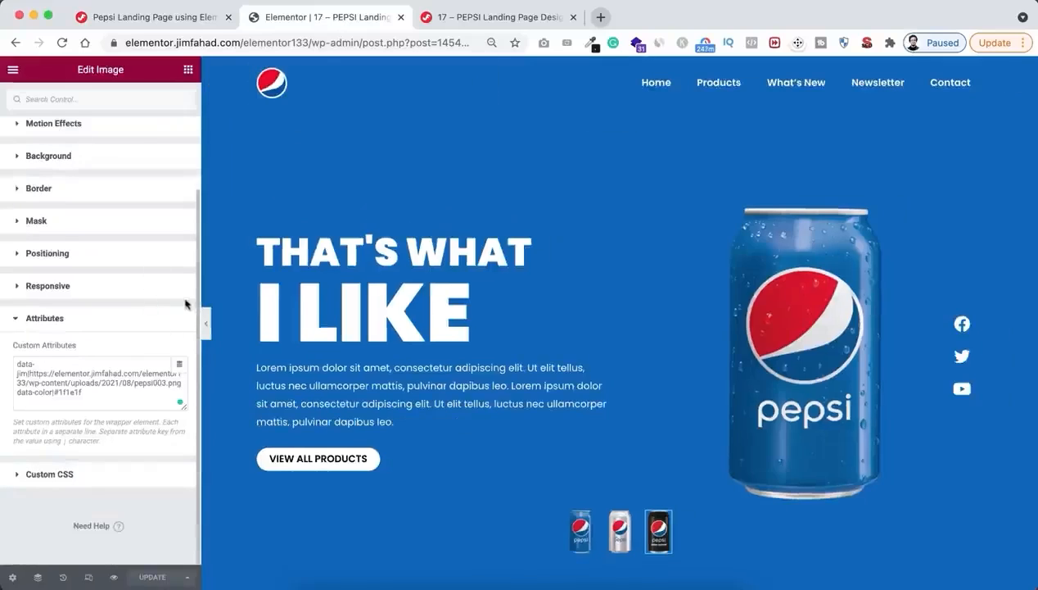
key("super+0")
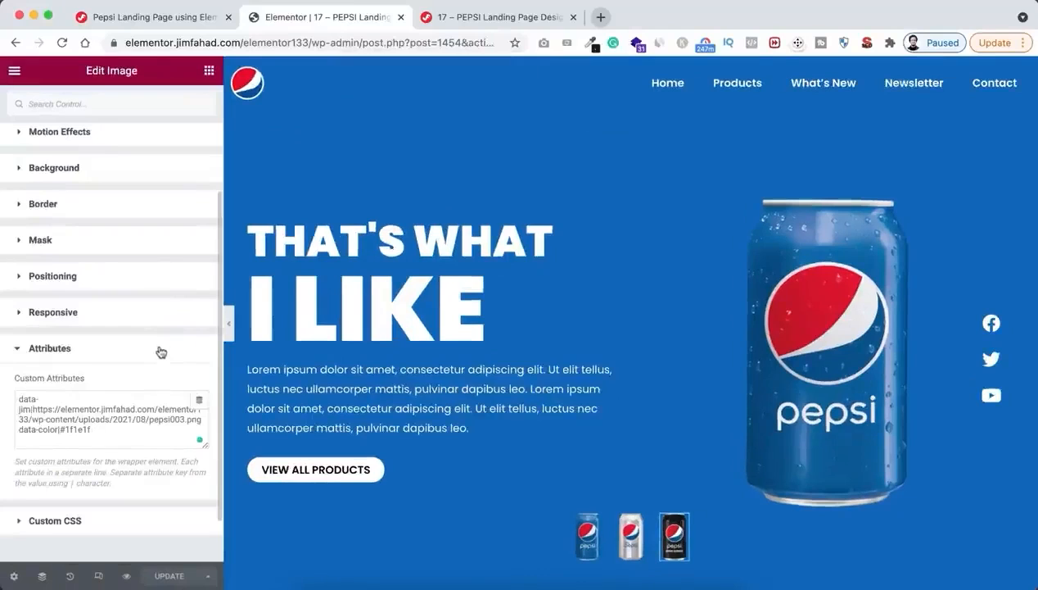
scroll(161, 351, "up", 3)
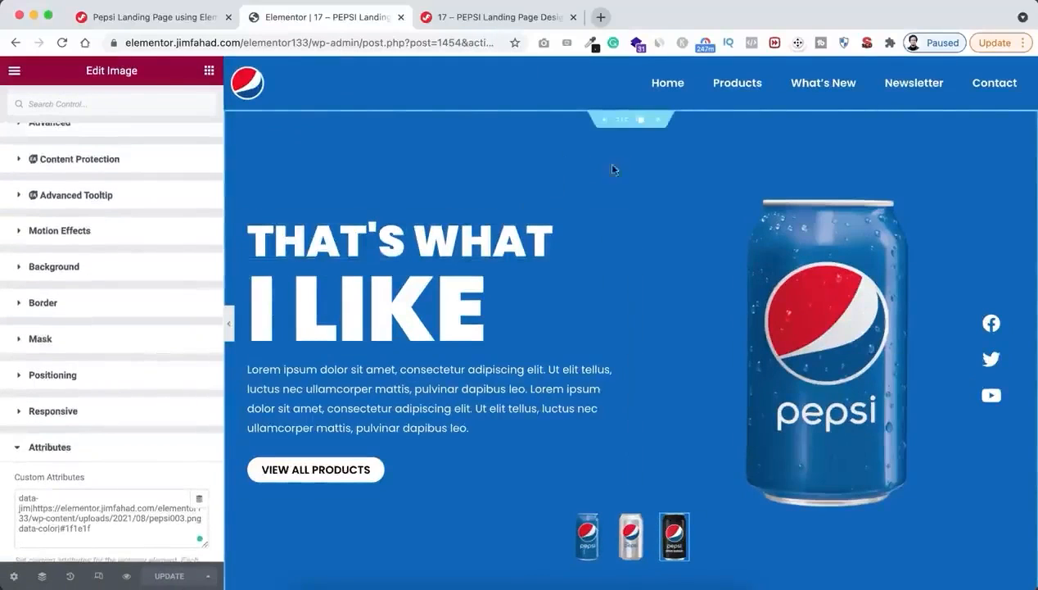
left_click(622, 123)
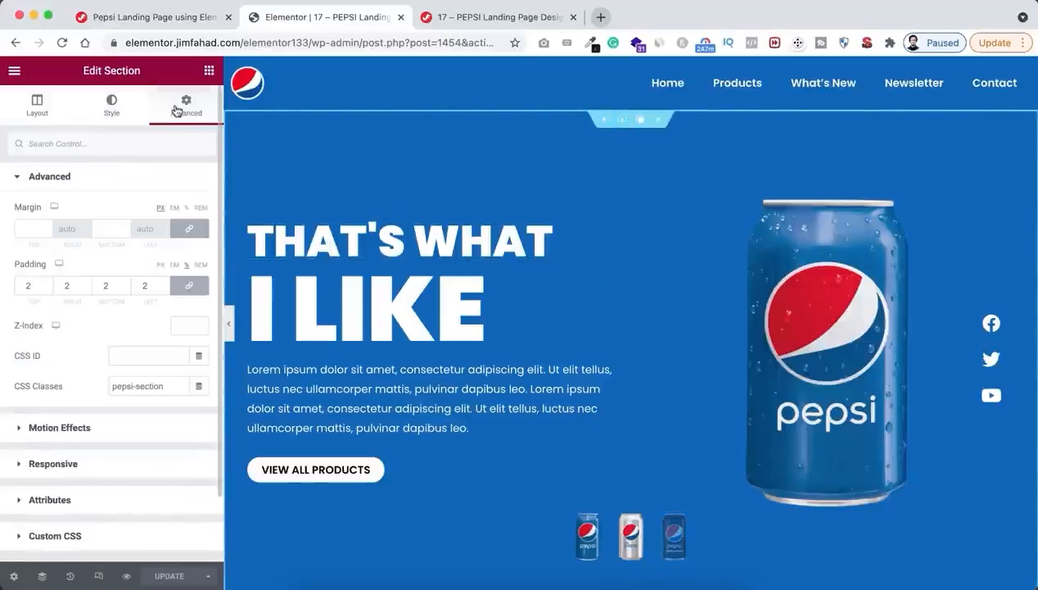
scroll(115, 450, "down", 2)
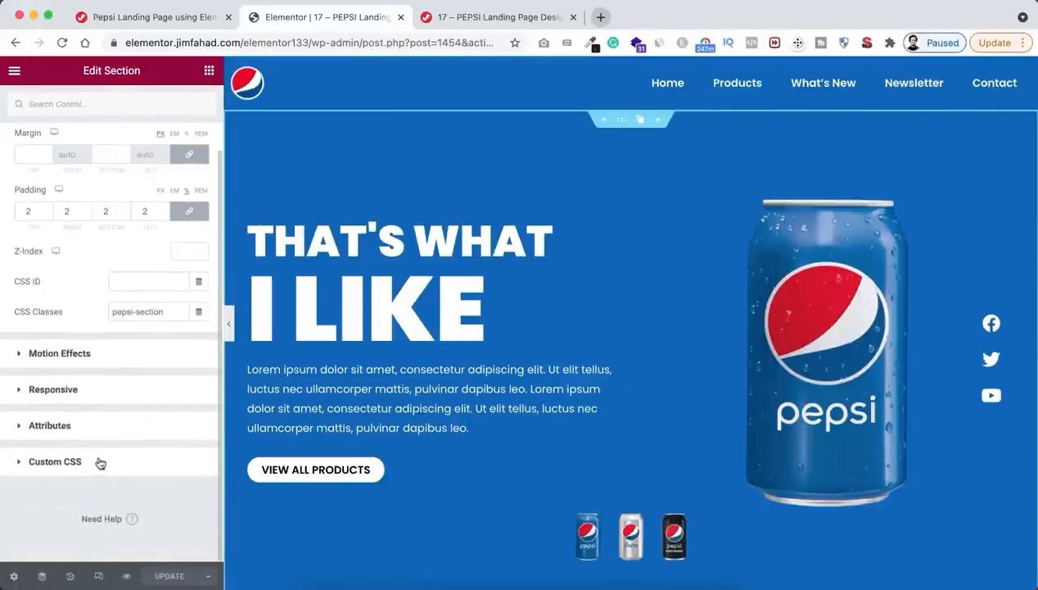
left_click(99, 461)
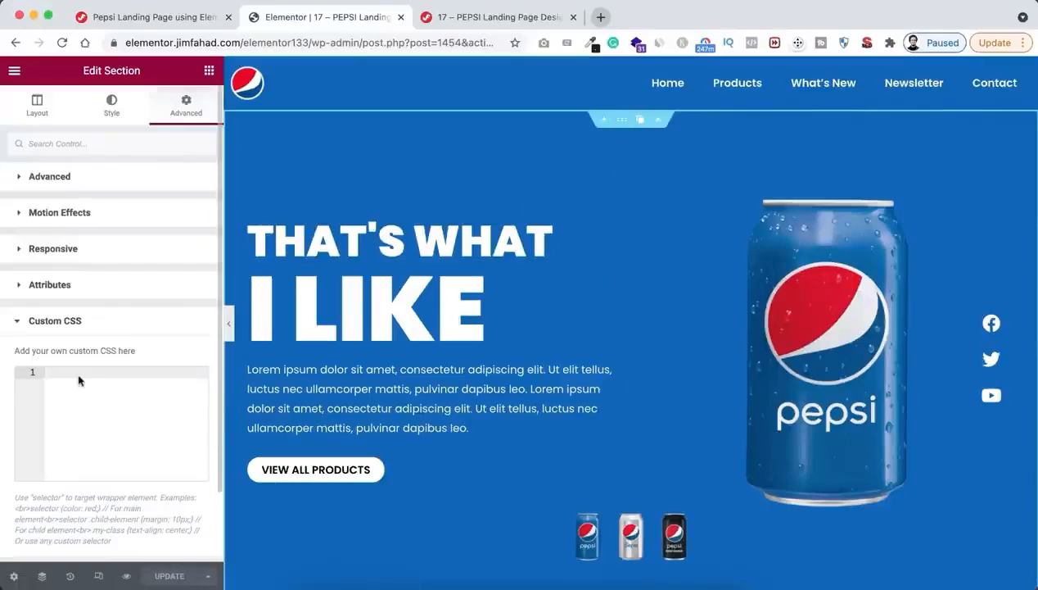
type(".pepsi-section{     -webkit-transition: all 1s !important;     transition: all 1s !important; }")
left_click(164, 577)
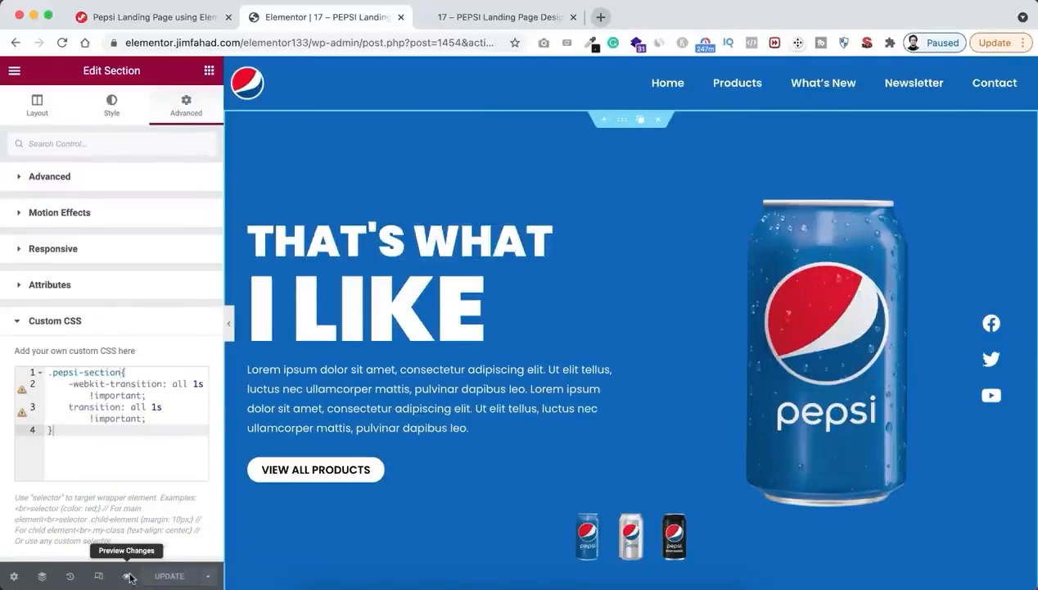
Preview the page again and cycle through the can thumbnails to check the hero's background color transition.
left_click(128, 576)
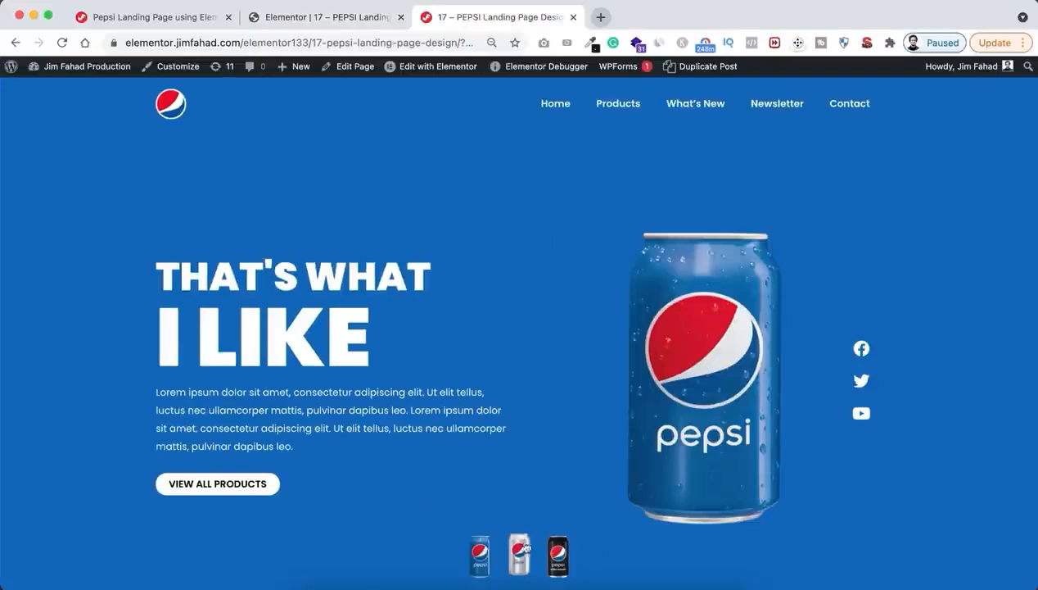
left_click(519, 553)
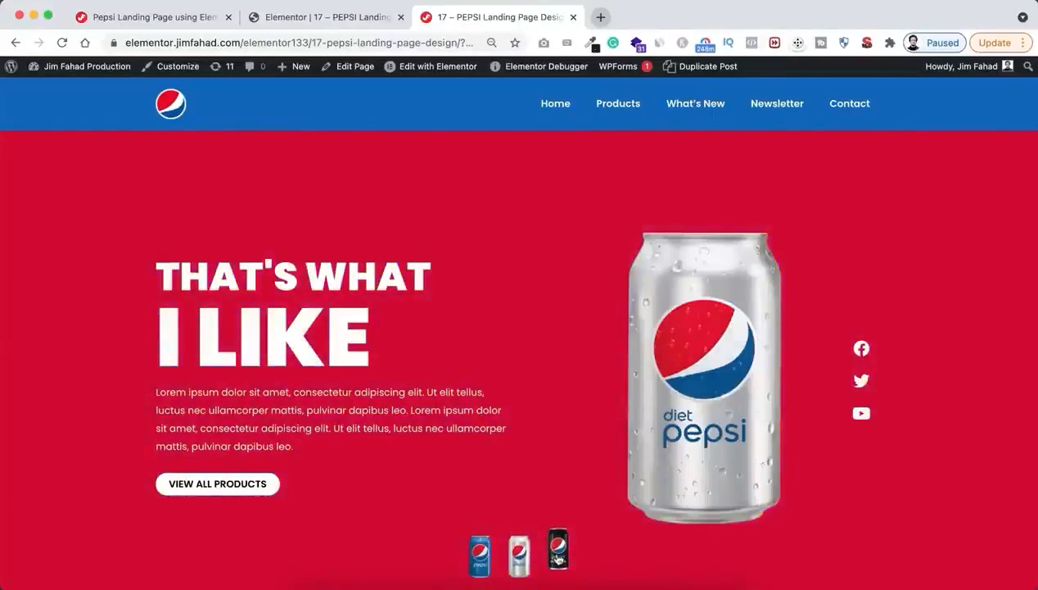
left_click(558, 558)
left_click(518, 555)
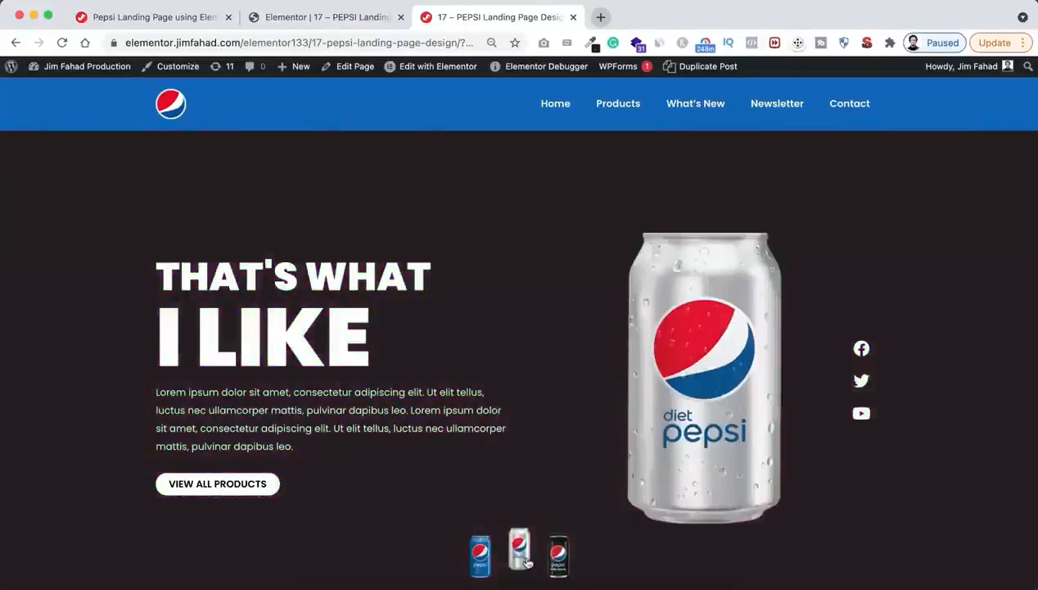
left_click(480, 556)
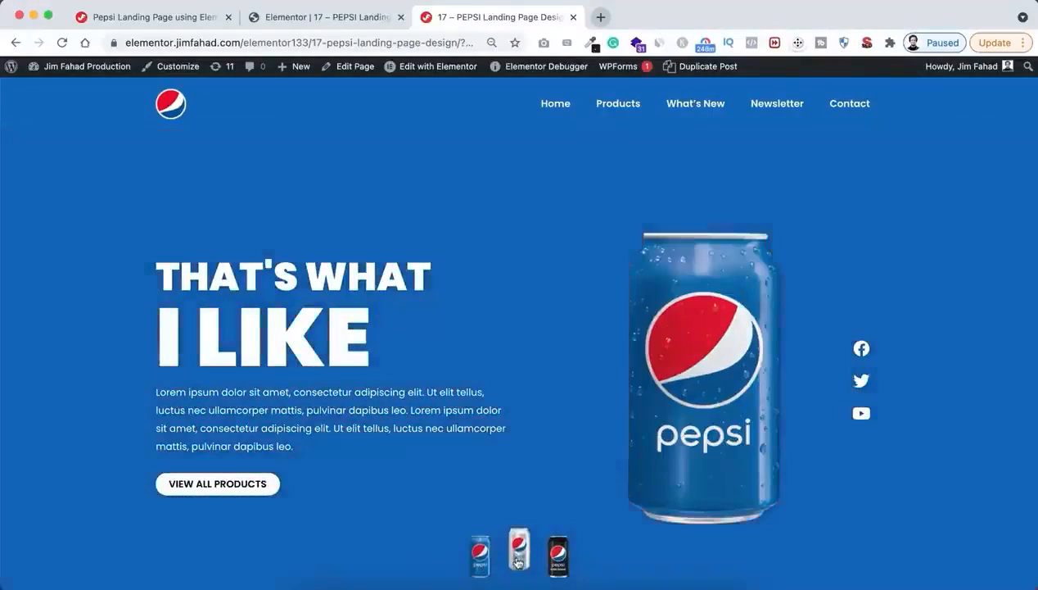
left_click(519, 555)
left_click(548, 560)
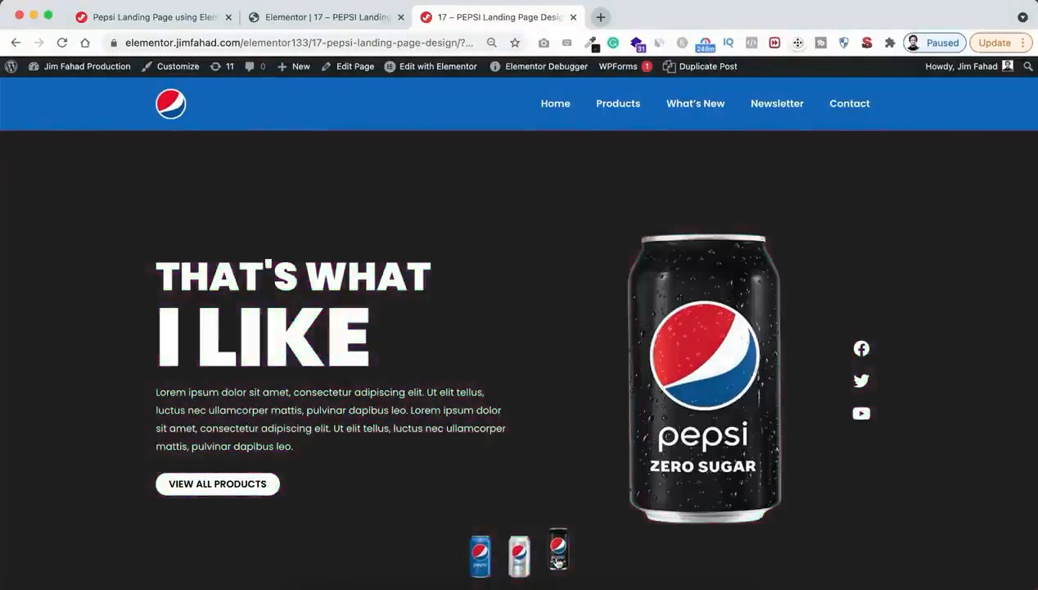
left_click(525, 559)
left_click(485, 560)
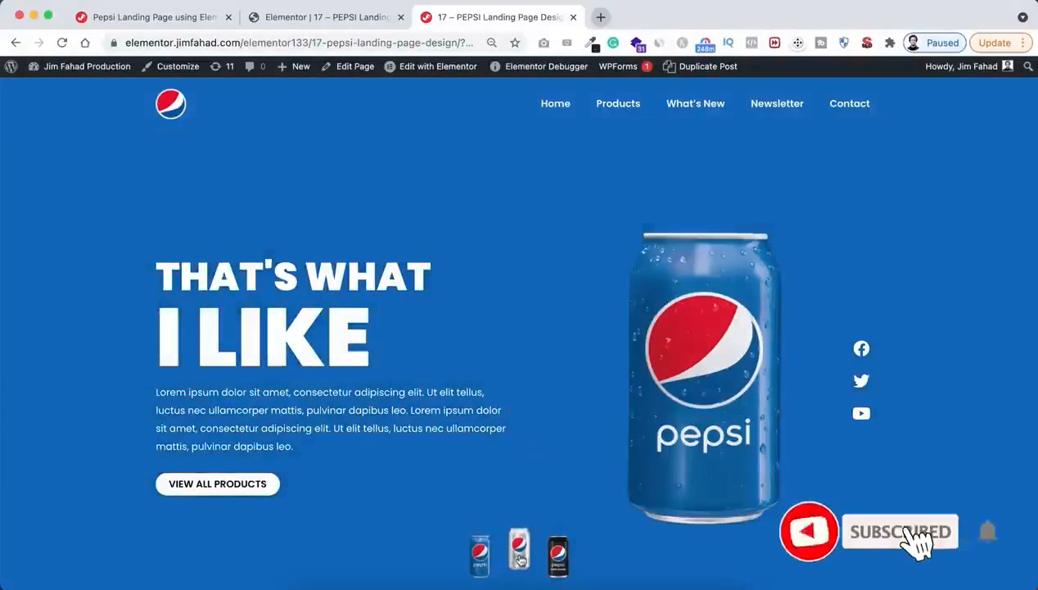
left_click(519, 557)
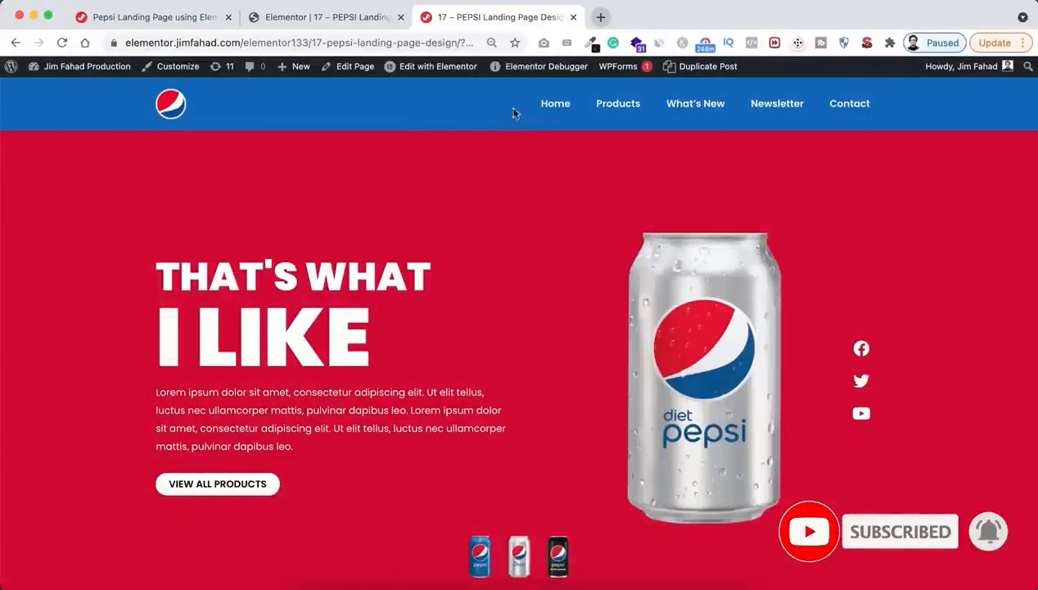
left_click(558, 563)
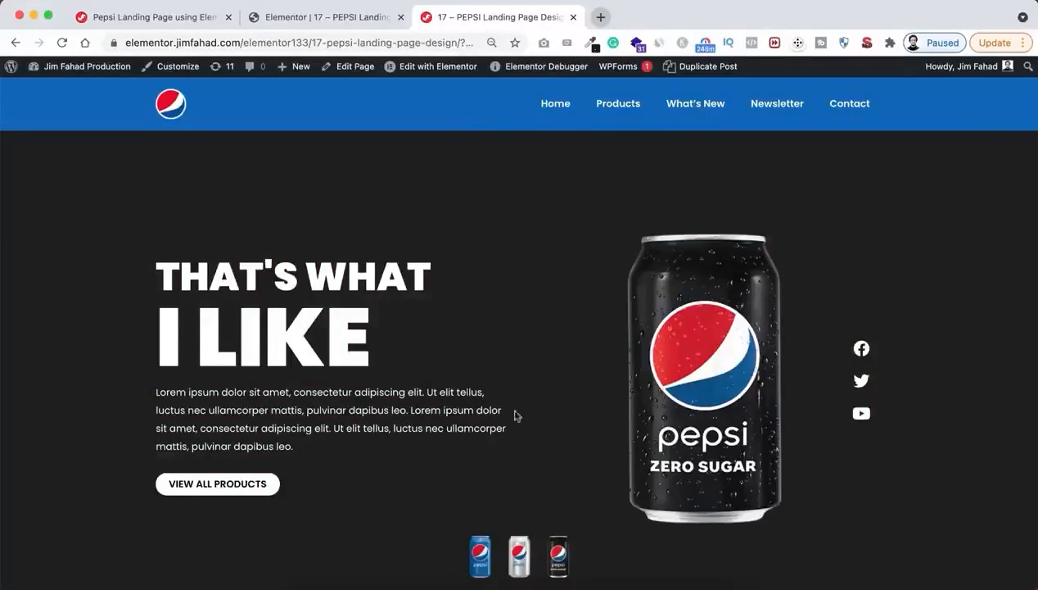
left_click(518, 550)
left_click(484, 540)
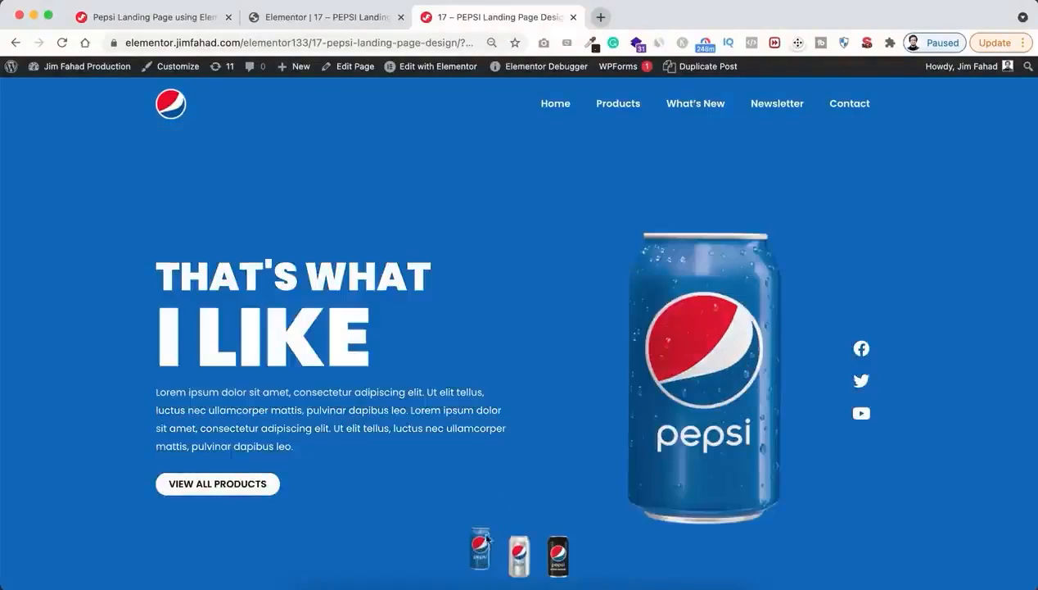
Return to the Elementor editor, assign the CSS class pepsi-section to the header section and update the page.
left_click(348, 17)
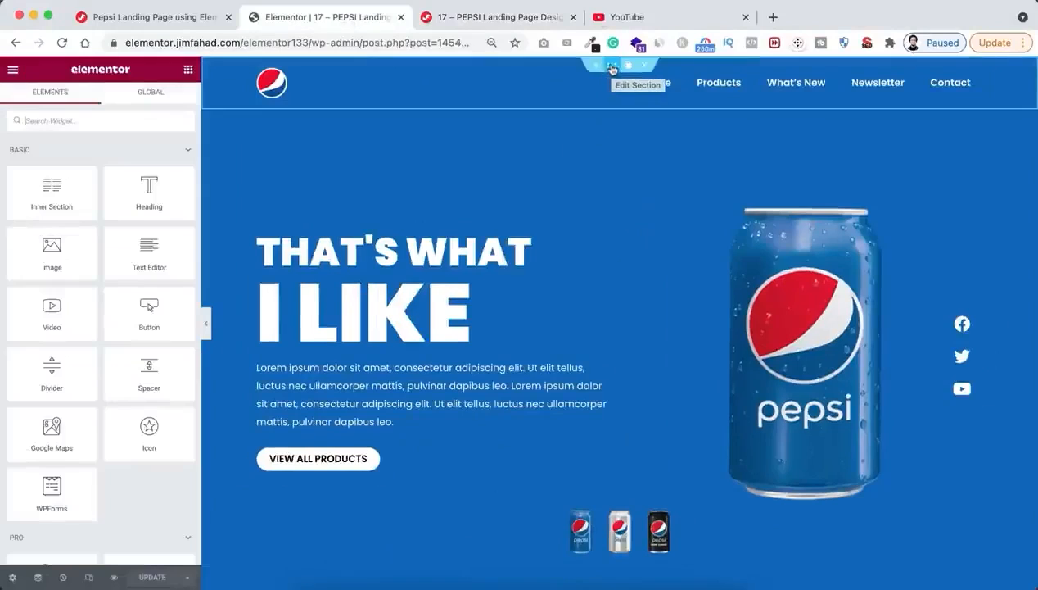
left_click(610, 66)
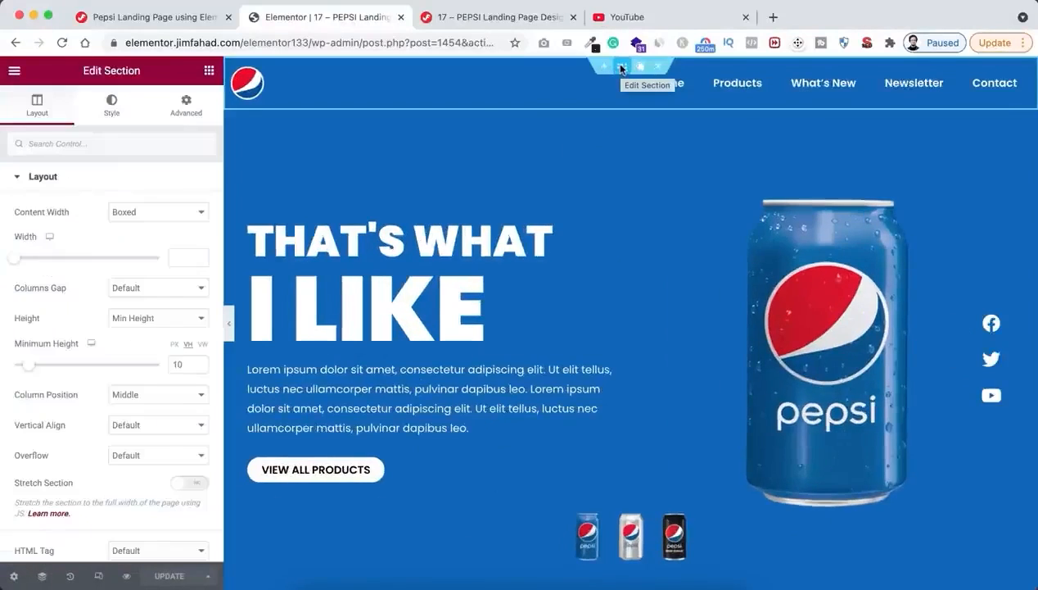
left_click(187, 109)
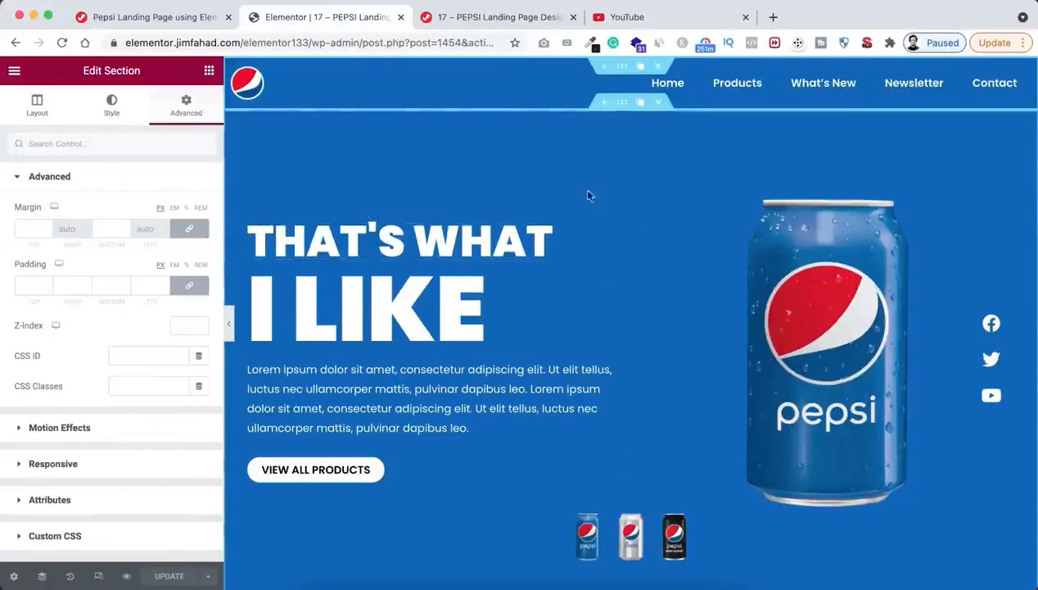
left_click(144, 385)
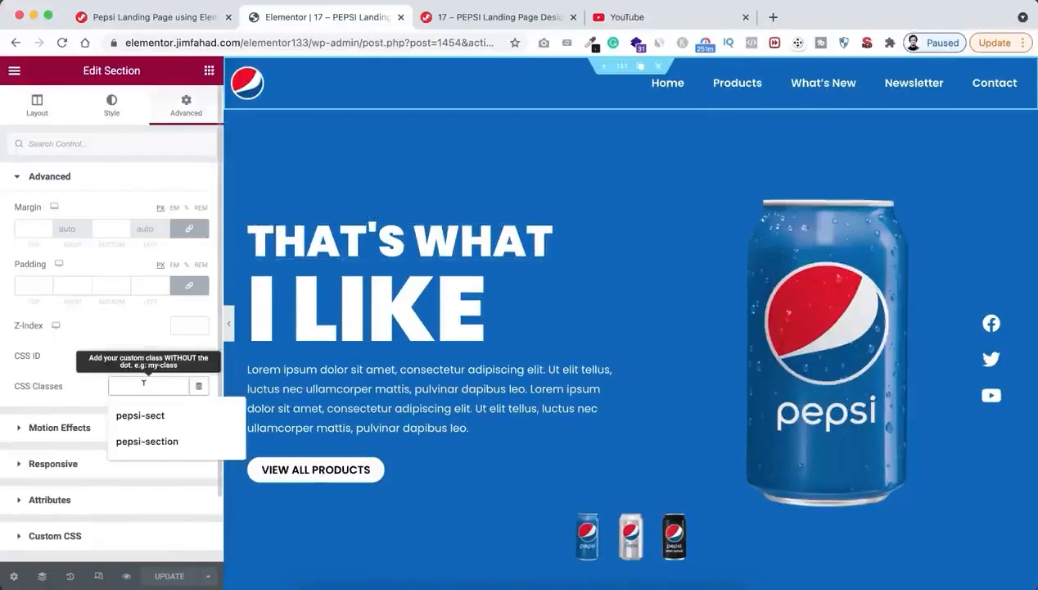
left_click(158, 441)
left_click(166, 575)
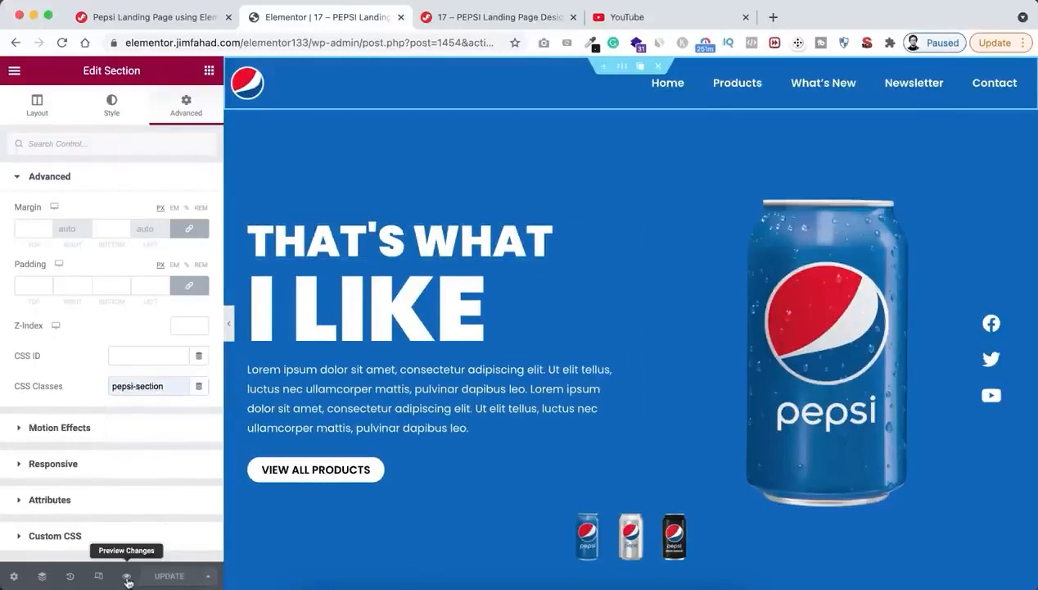
Preview the page and cycle through the can thumbnails to check that header and hero backgrounds transition together.
left_click(127, 577)
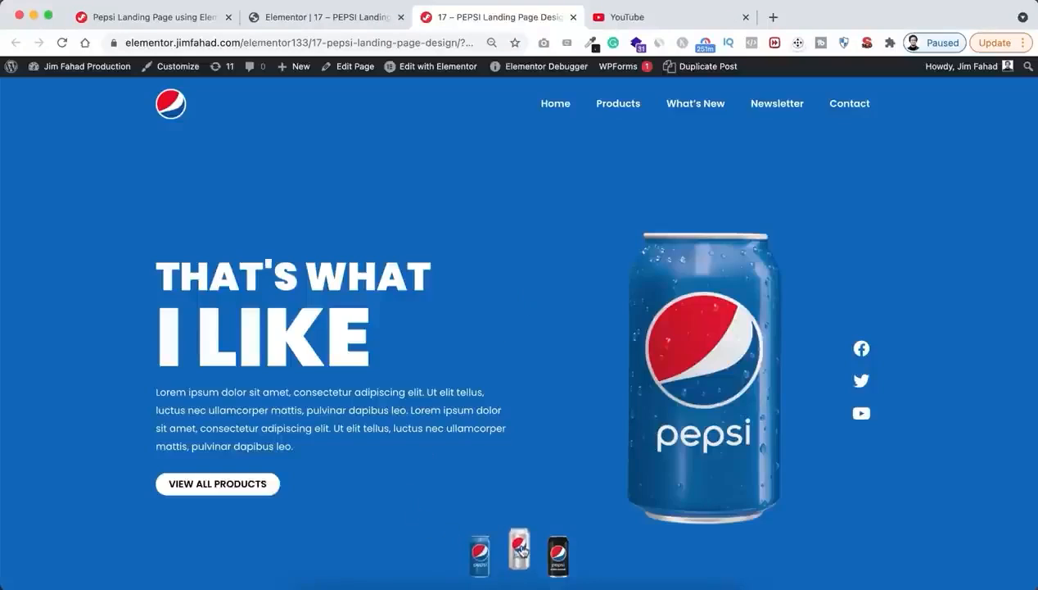
left_click(520, 557)
left_click(558, 558)
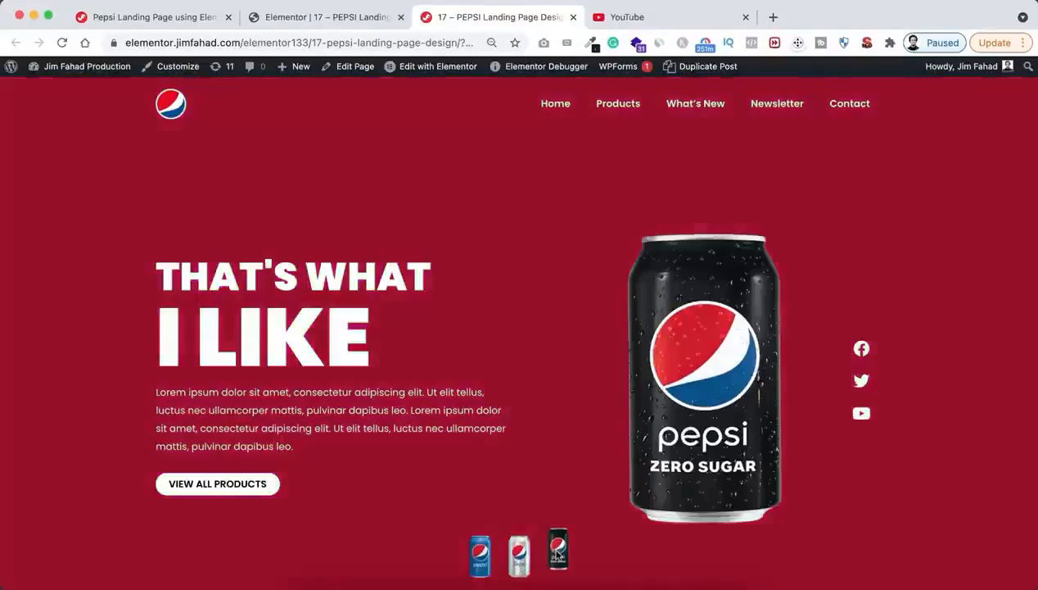
left_click(514, 558)
left_click(481, 560)
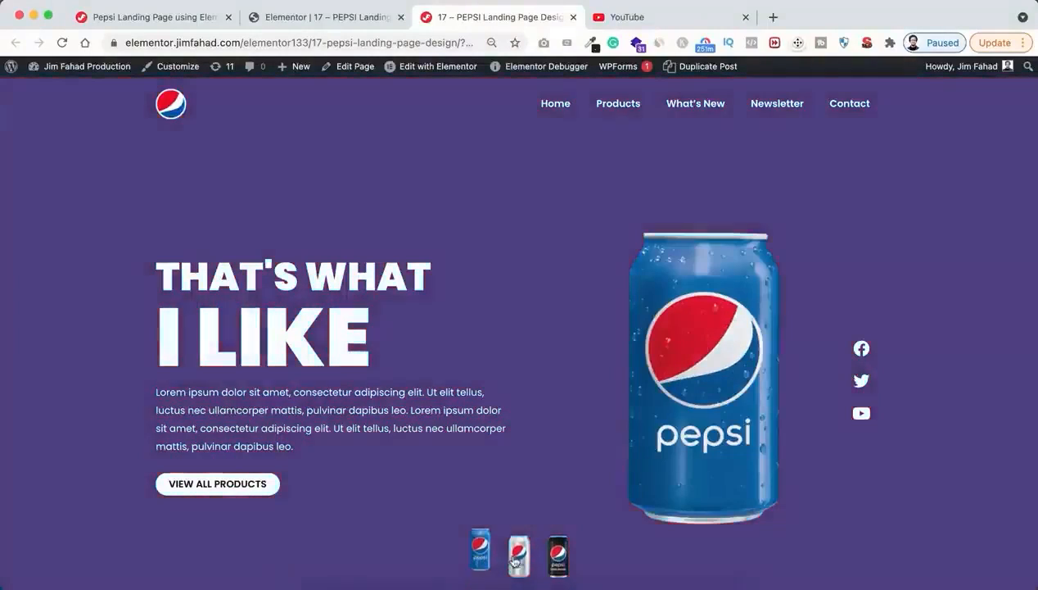
left_click(517, 561)
left_click(553, 560)
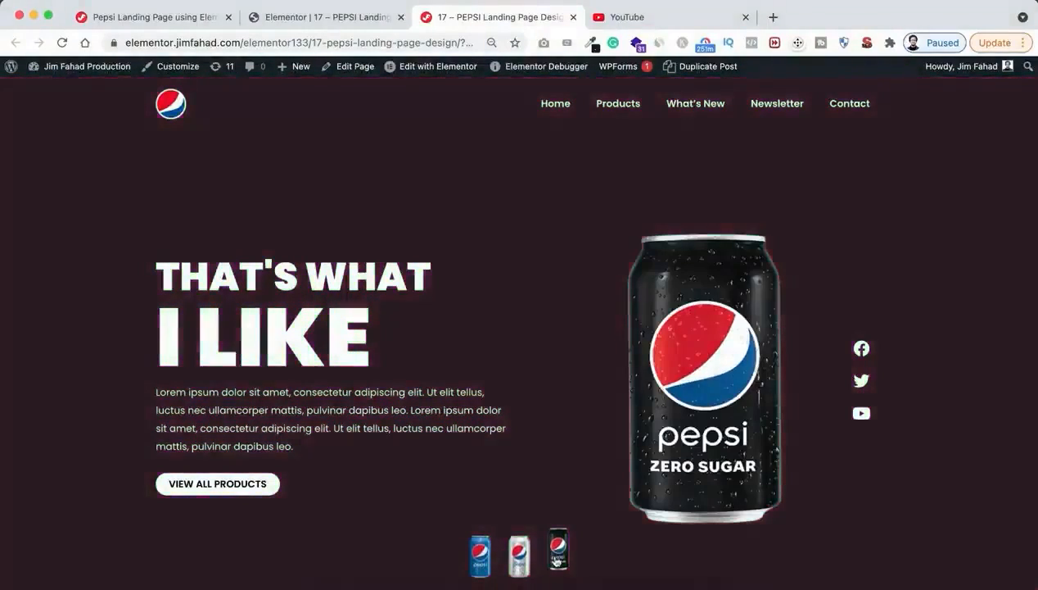
left_click(525, 559)
left_click(479, 557)
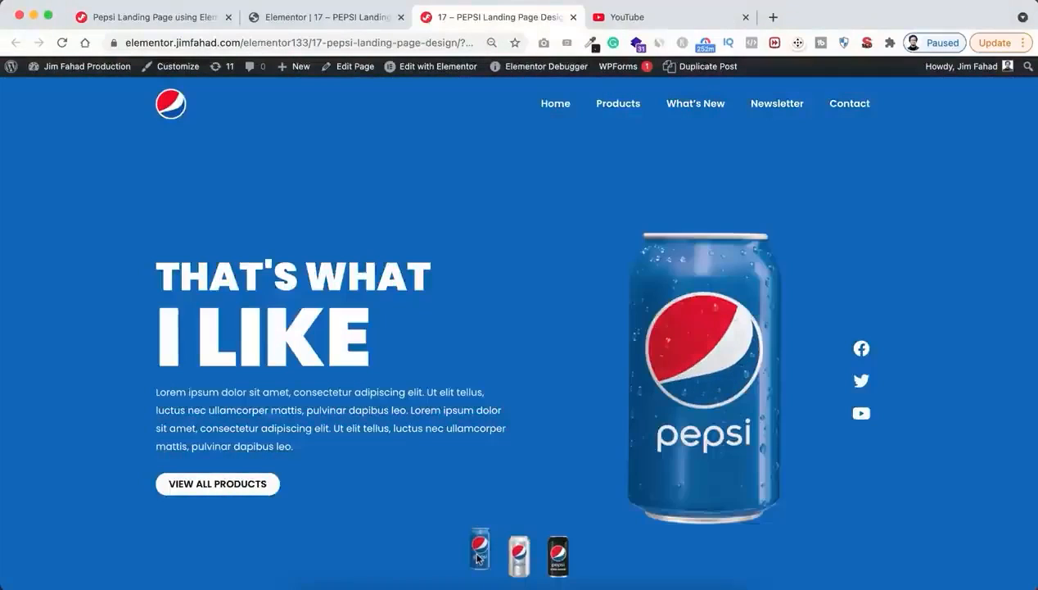
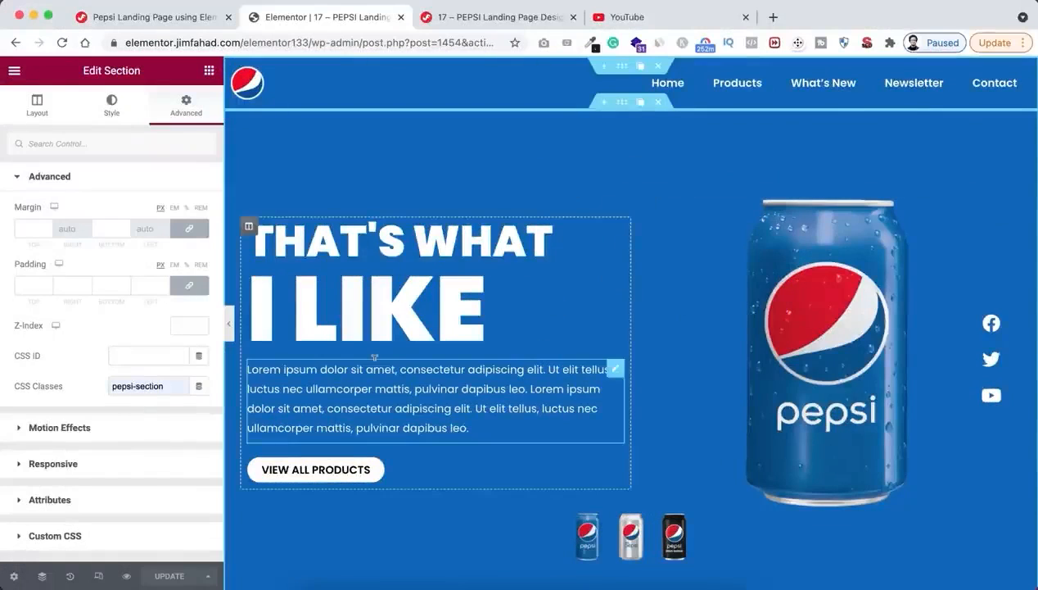
In tablet view, make the nav menu's mobile dropdown full width and align its toggle to the right.
left_click(99, 577)
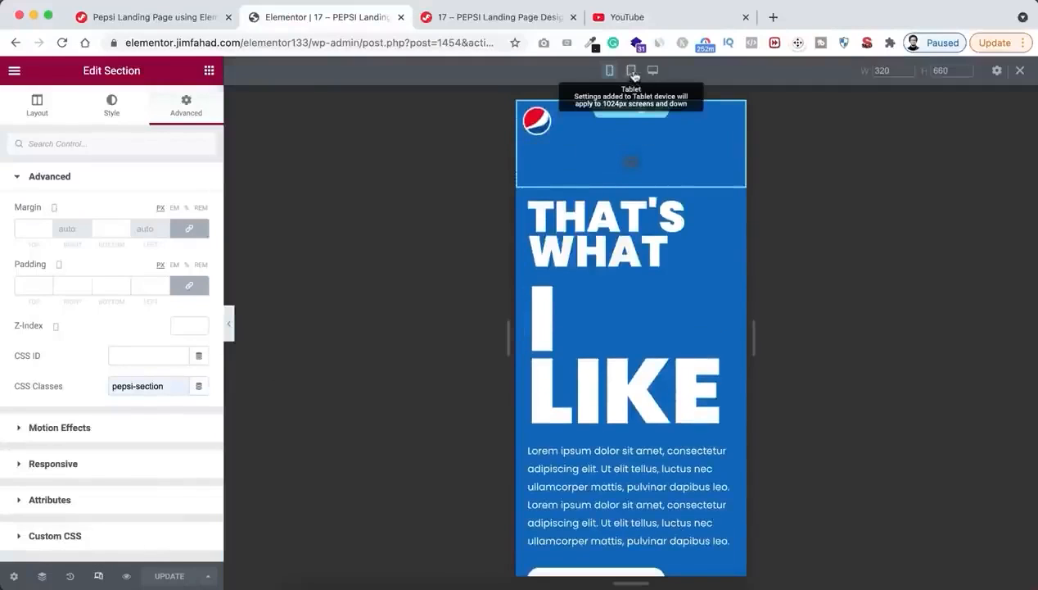
left_click(631, 72)
left_click(745, 123)
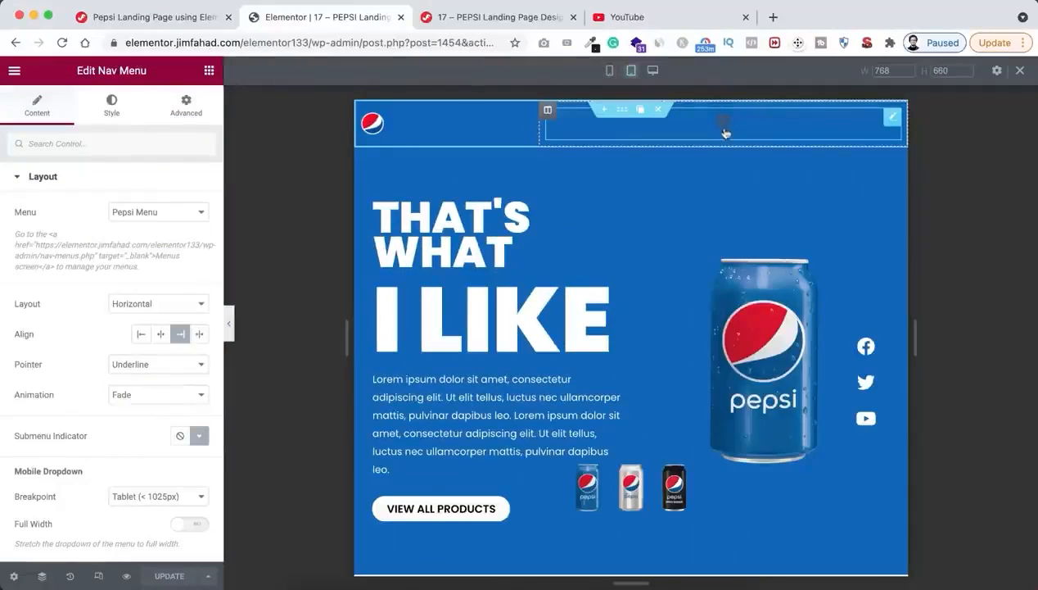
left_click(725, 127)
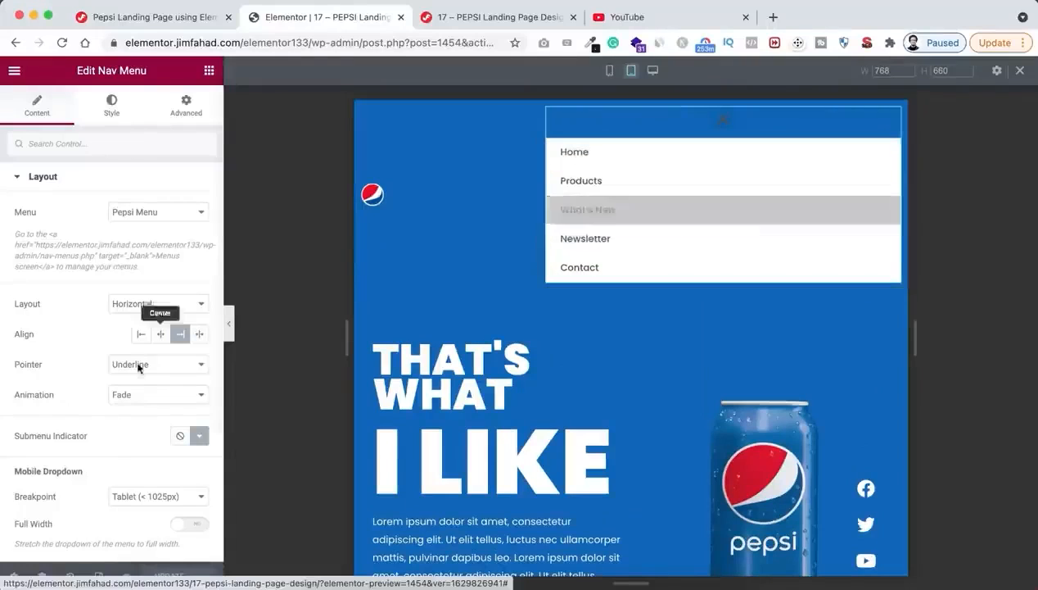
scroll(103, 453, "down", 1)
scroll(103, 453, "down", 3)
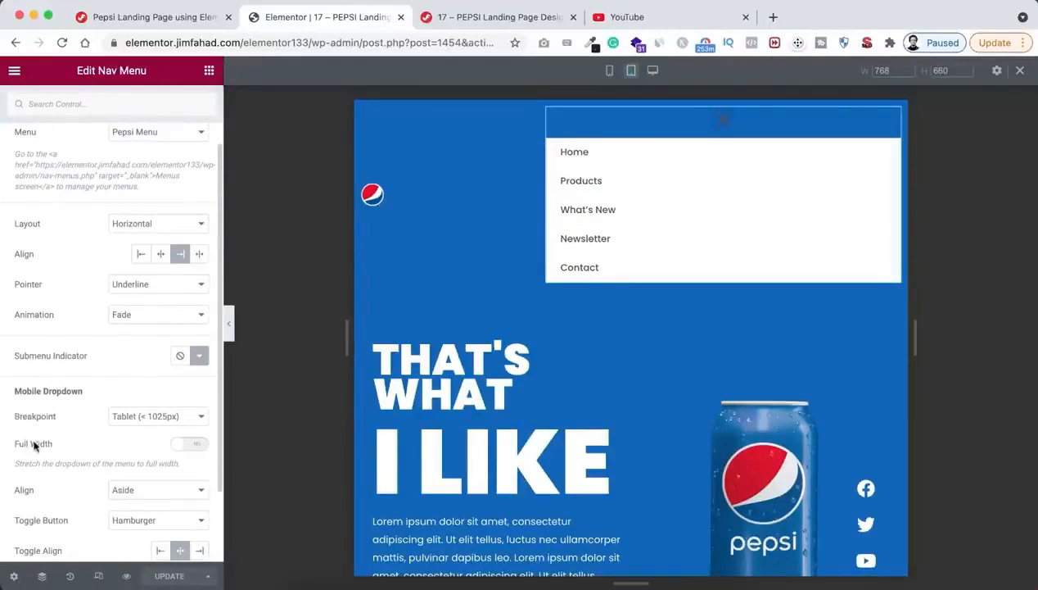
left_click(195, 447)
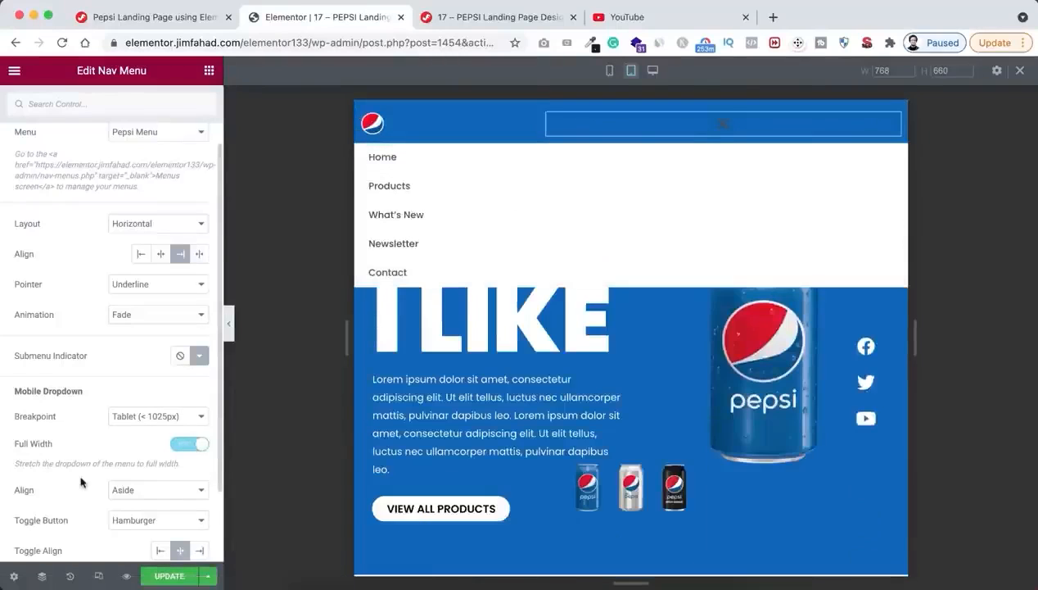
scroll(78, 483, "down", 2)
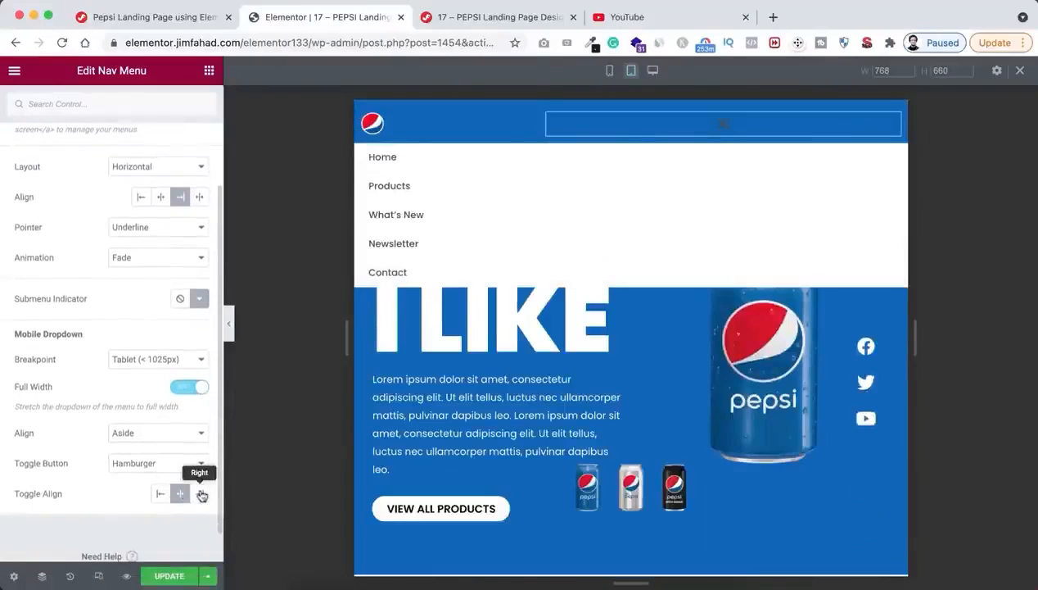
scroll(121, 301, "up", 5)
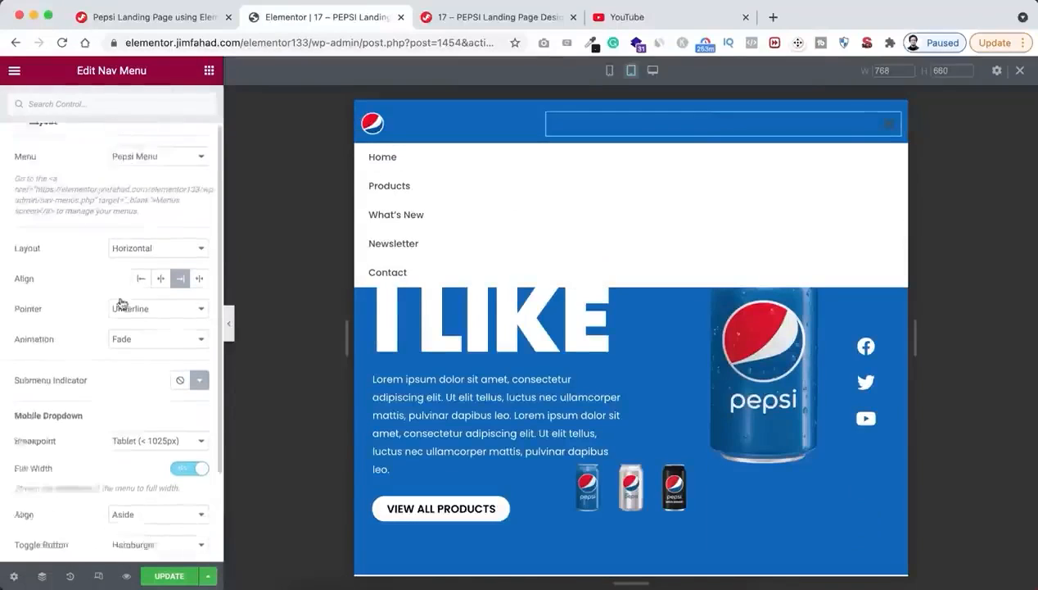
Set the nav menu's toggle button color to #FFFFFF and collapse the open dropdown.
left_click(108, 109)
scroll(116, 390, "down", 2)
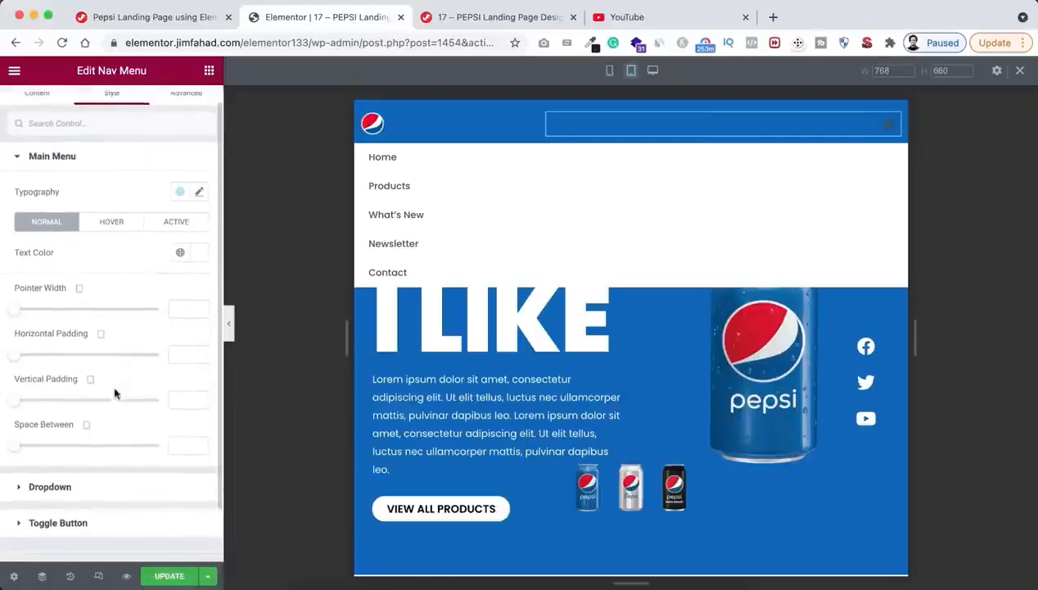
left_click(58, 462)
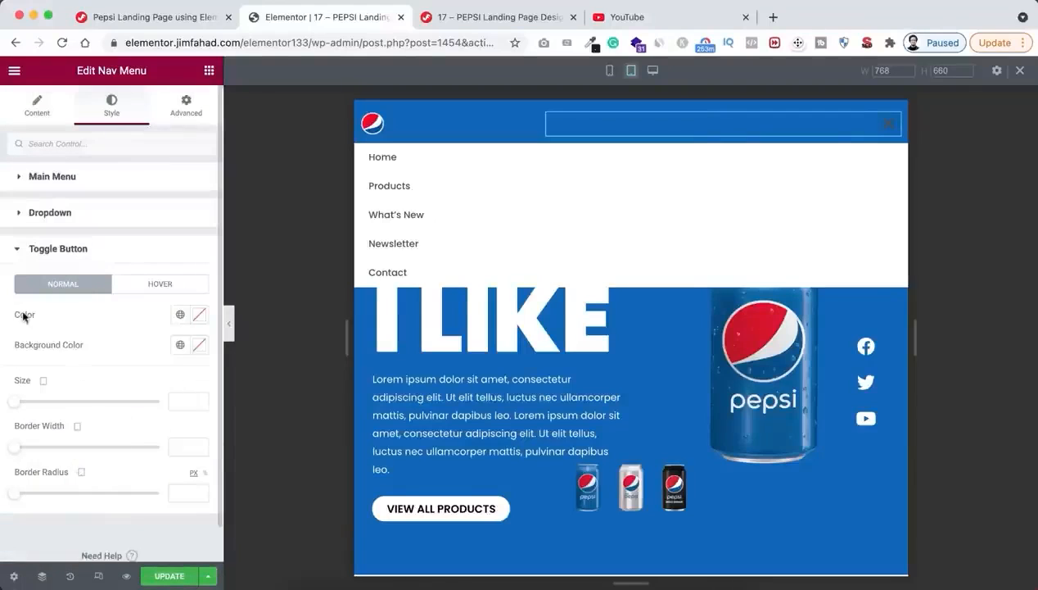
left_click(198, 317)
left_click_drag(52, 381, 17, 348)
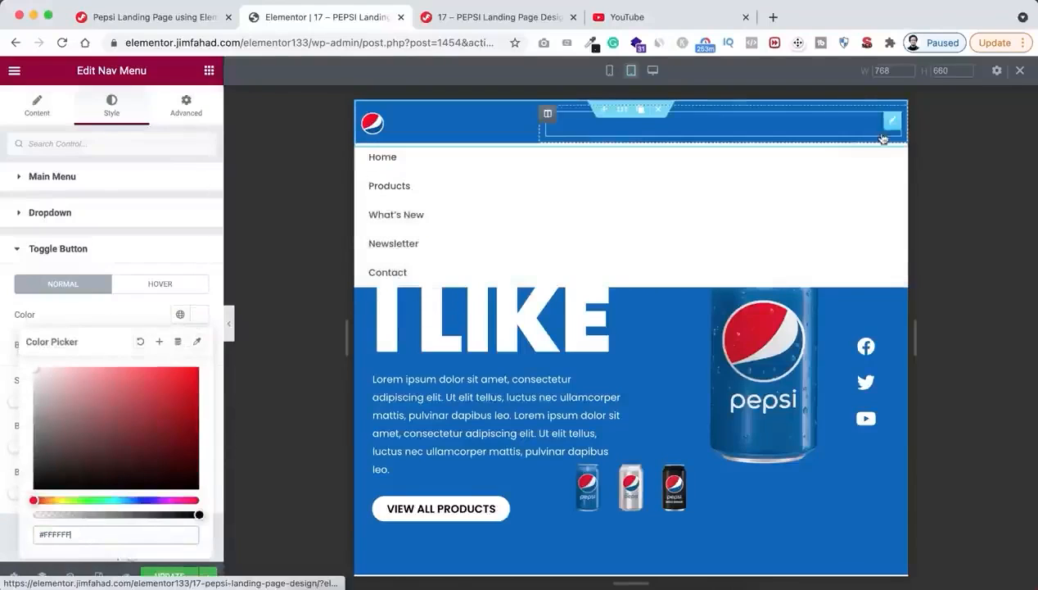
left_click(884, 133)
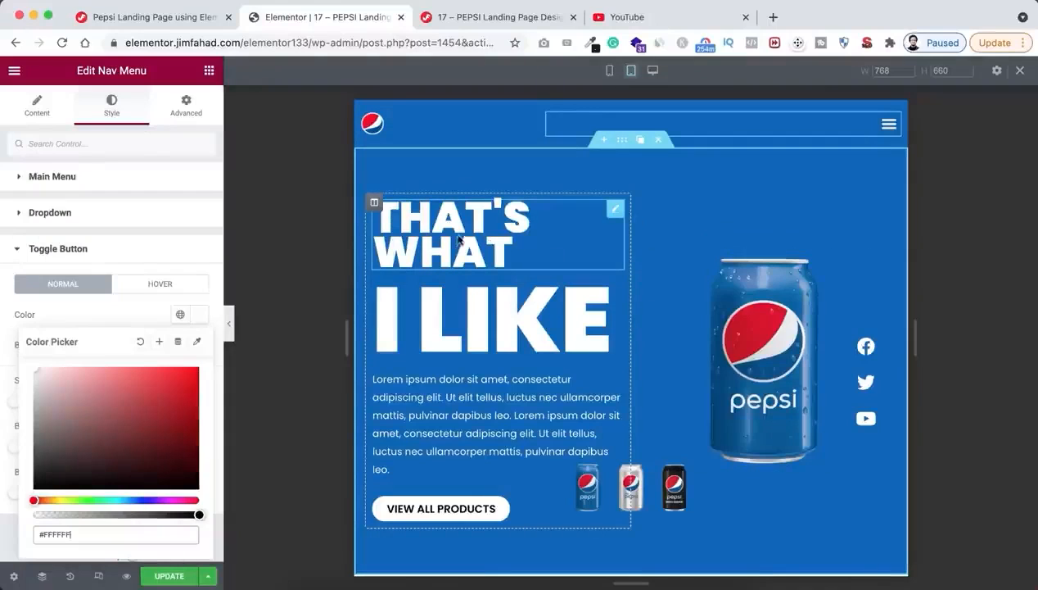
Set the tablet font size of the "That's What" heading to 46 px.
left_click(472, 240)
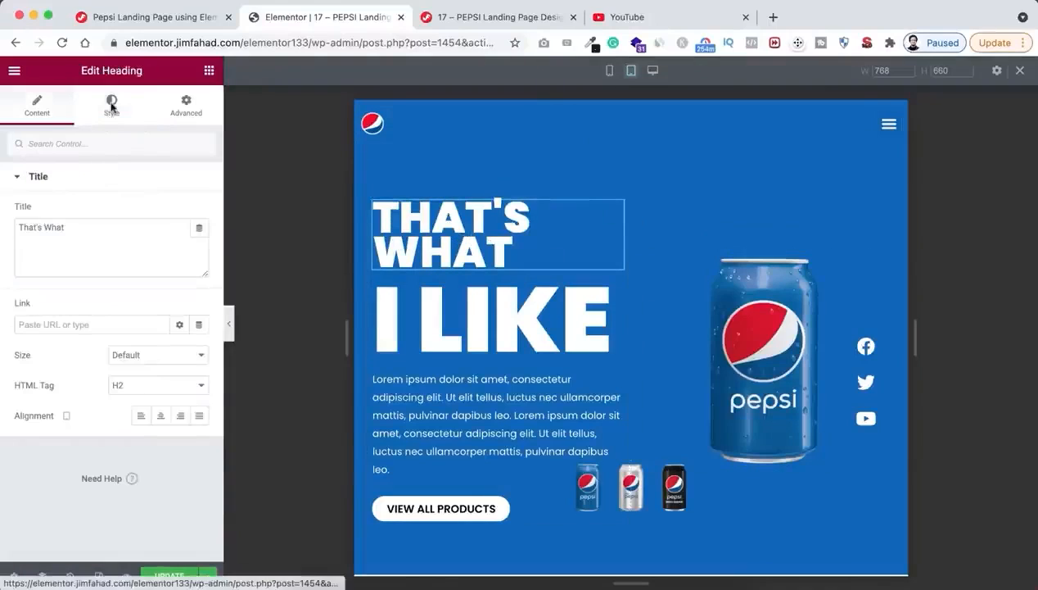
left_click(102, 113)
left_click(200, 243)
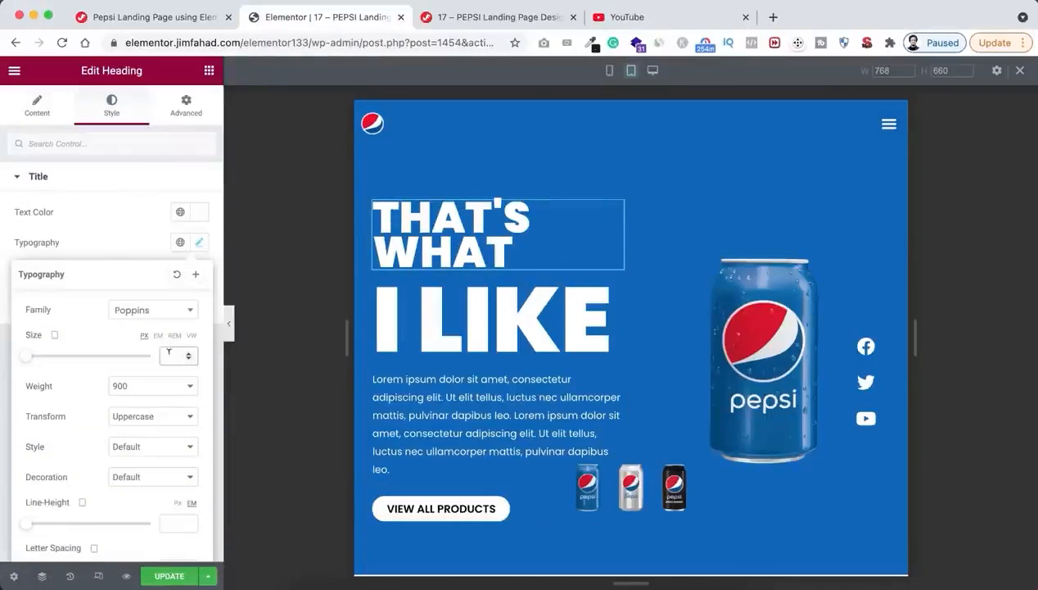
type("46")
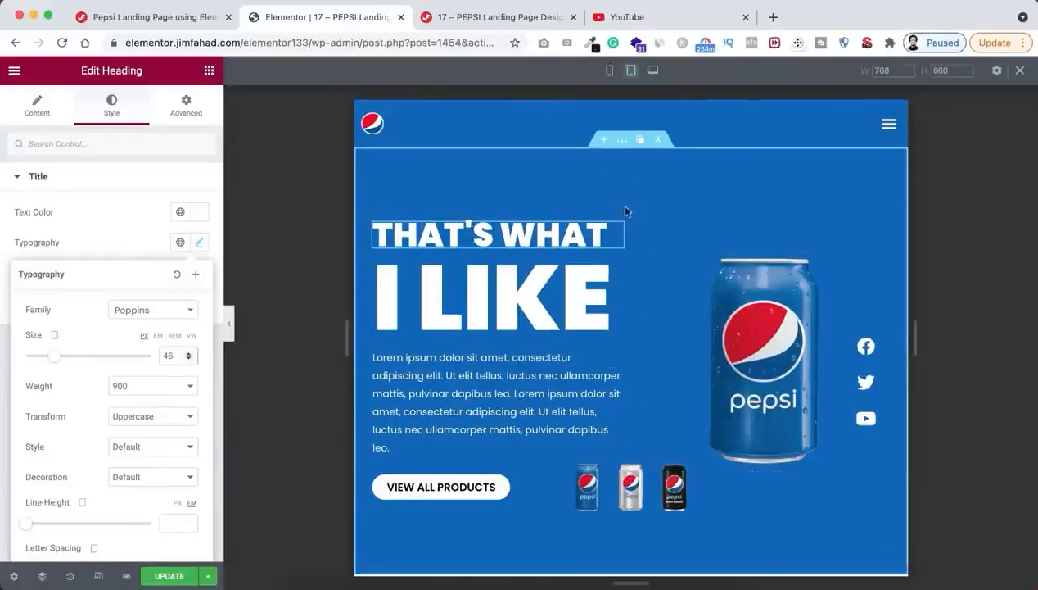
In mobile view, set both the logo column and the menu column of the header to 50% width.
left_click(610, 72)
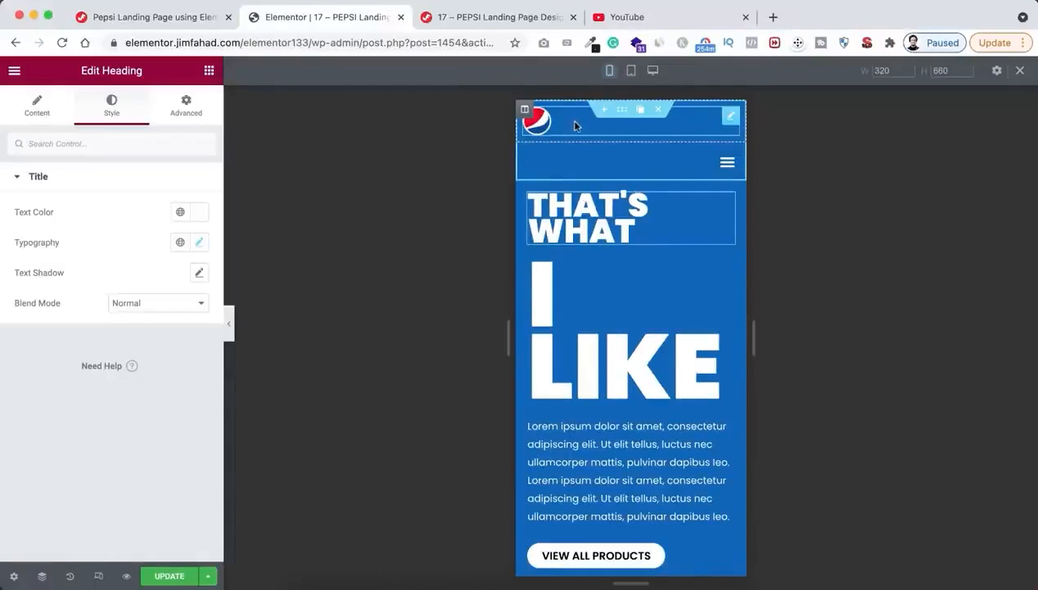
left_click(526, 109)
left_click(188, 209)
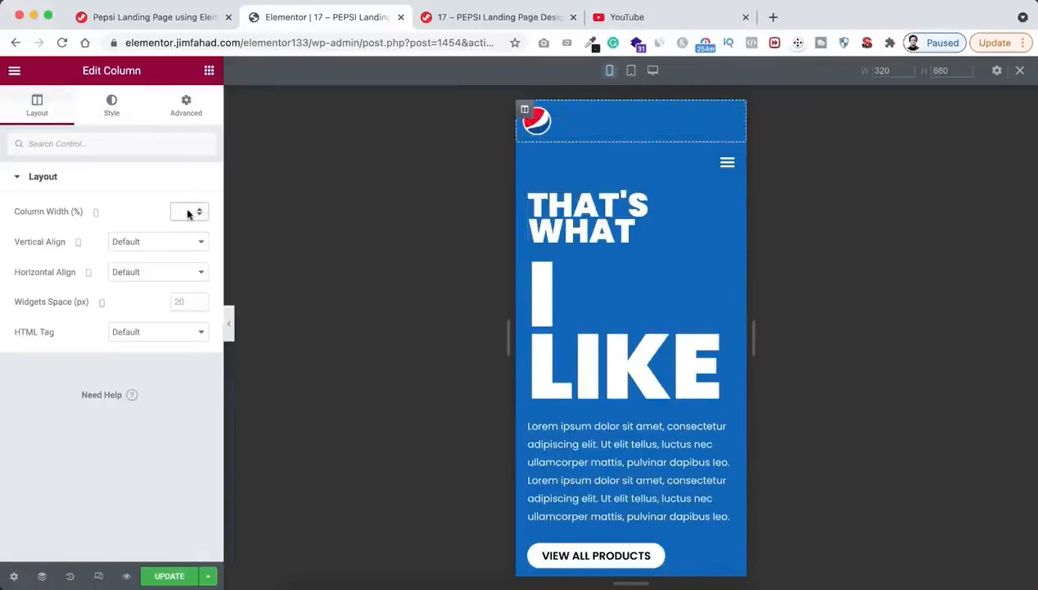
type("50")
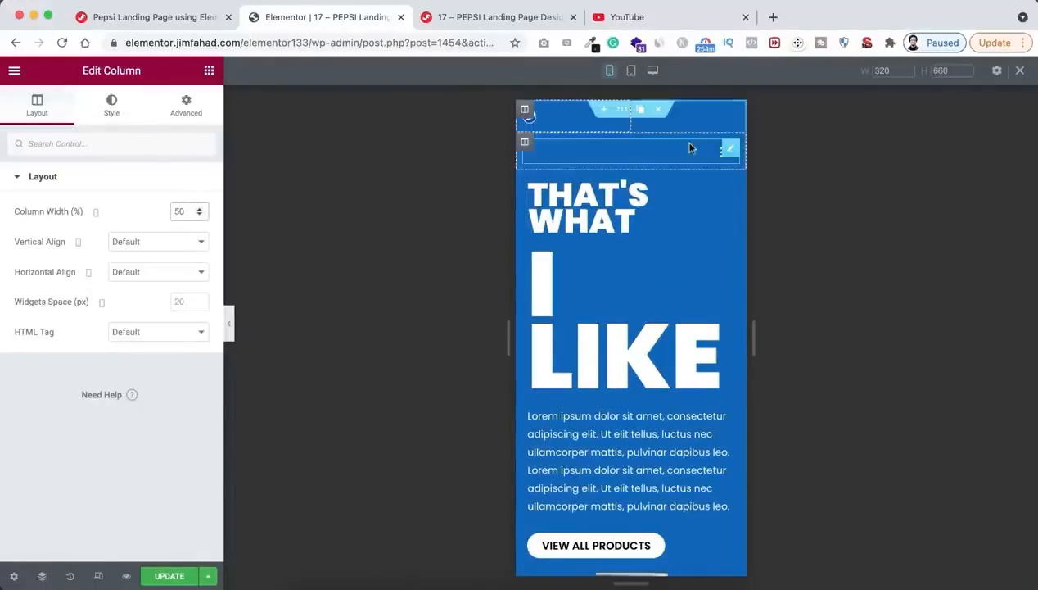
mouse_move(524, 143)
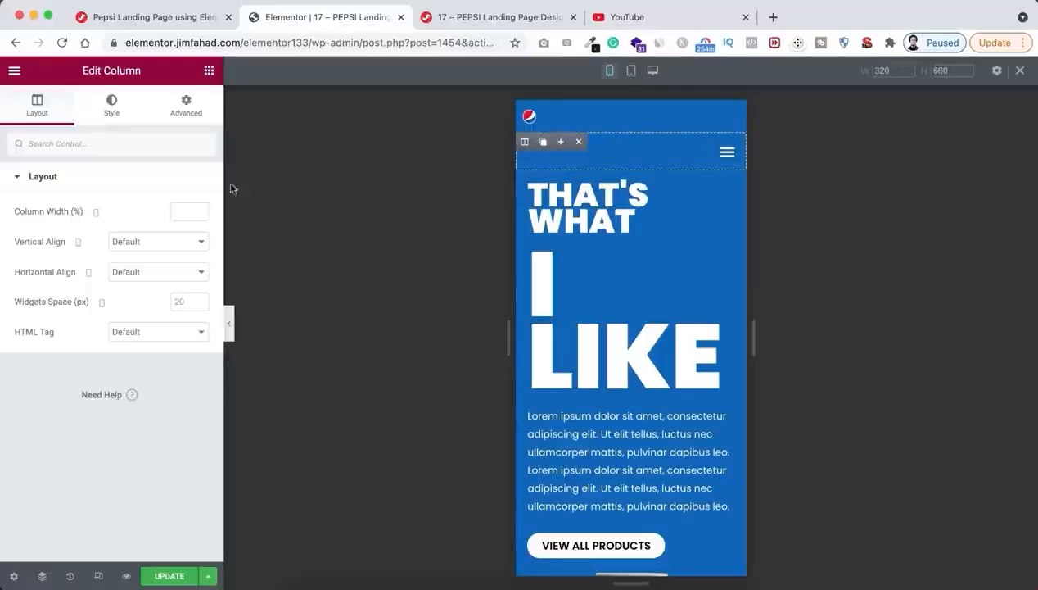
left_click(185, 209)
key("BackSpace")
type("0")
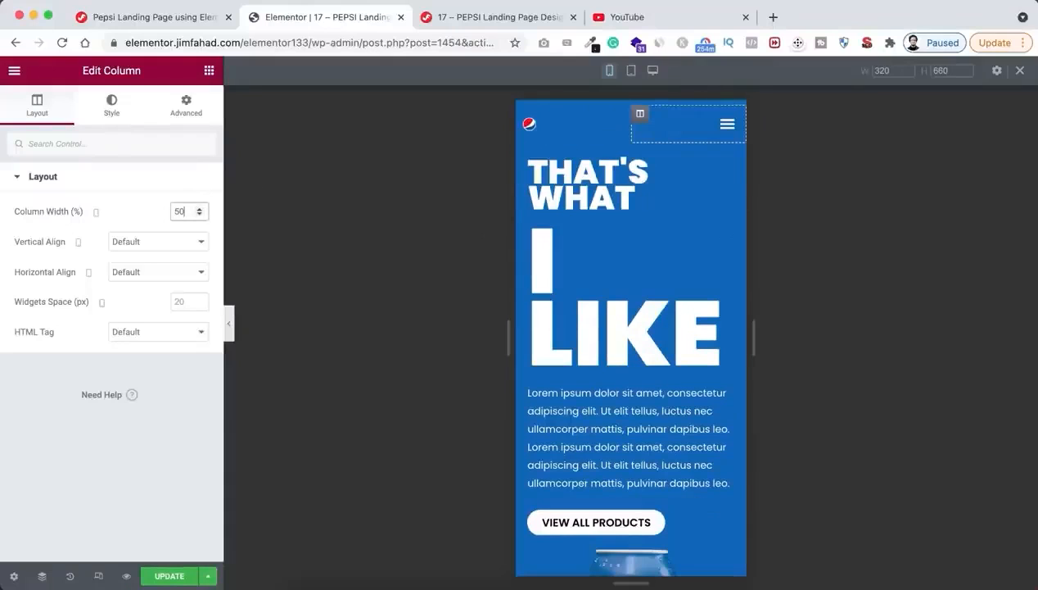
Set the header logo image's mobile width to 25%.
left_click(567, 129)
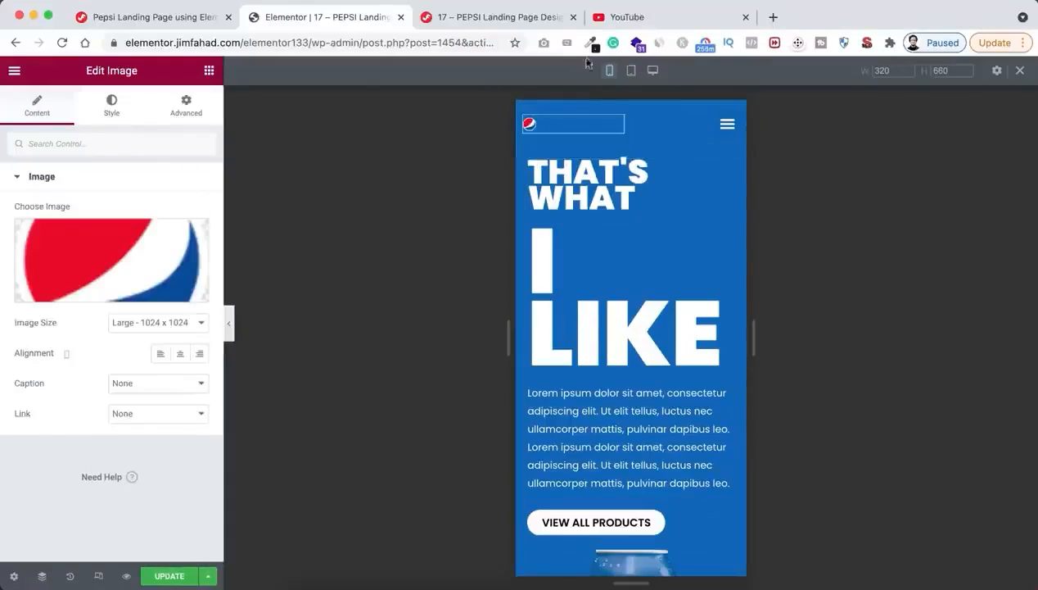
left_click(109, 106)
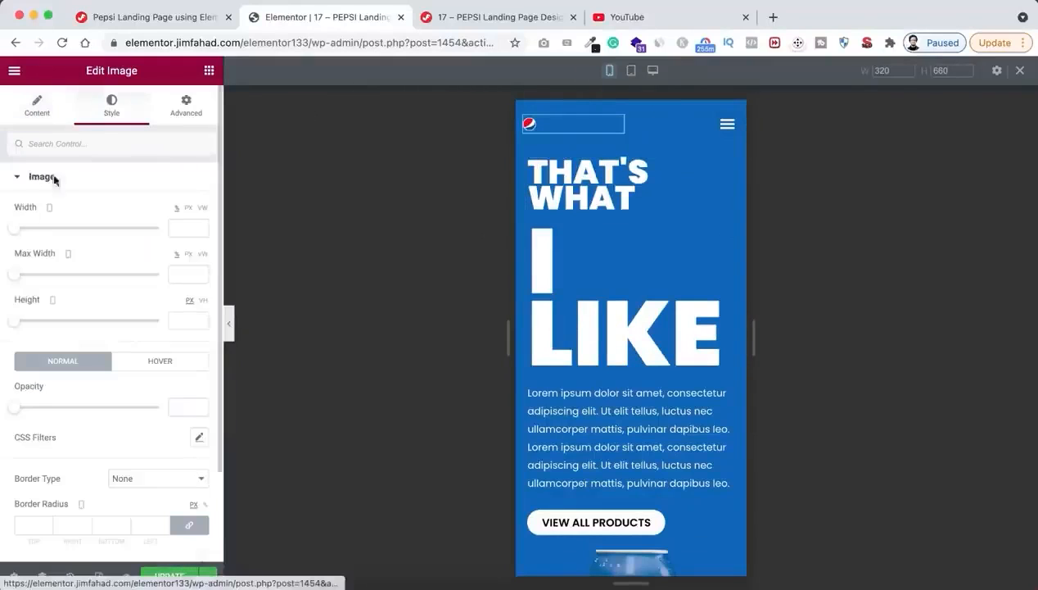
left_click(174, 225)
type("25")
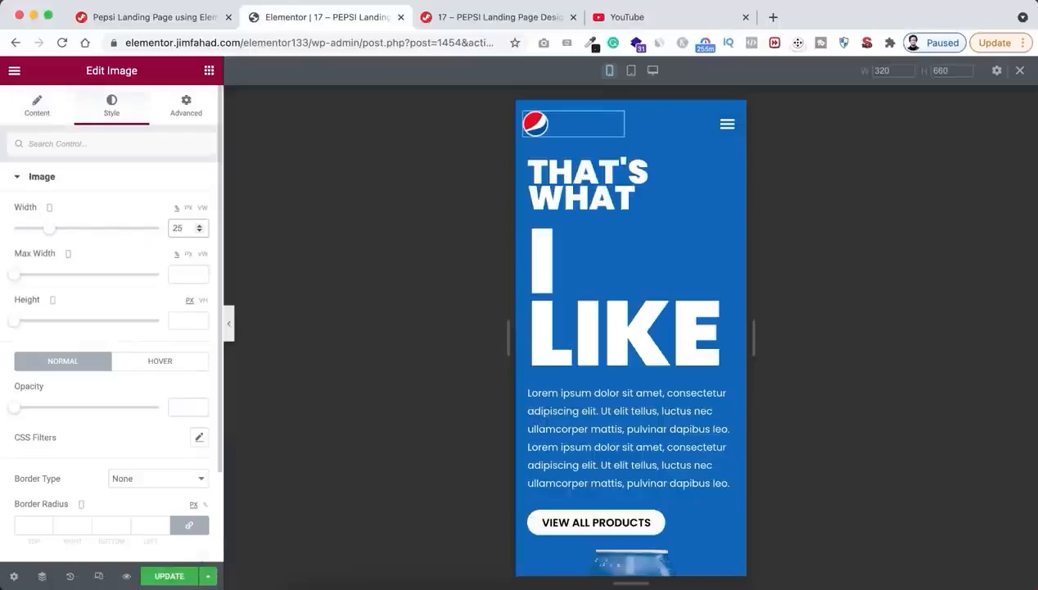
Set the mobile font size of the "That's What" heading to 35 px.
left_click(598, 198)
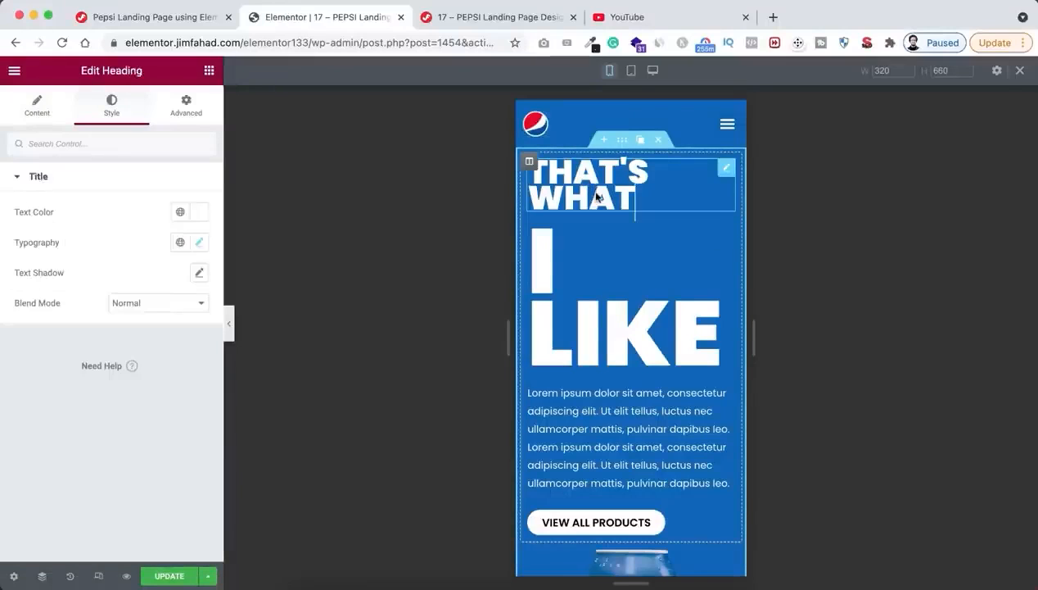
left_click(199, 241)
left_click(178, 356)
type("35")
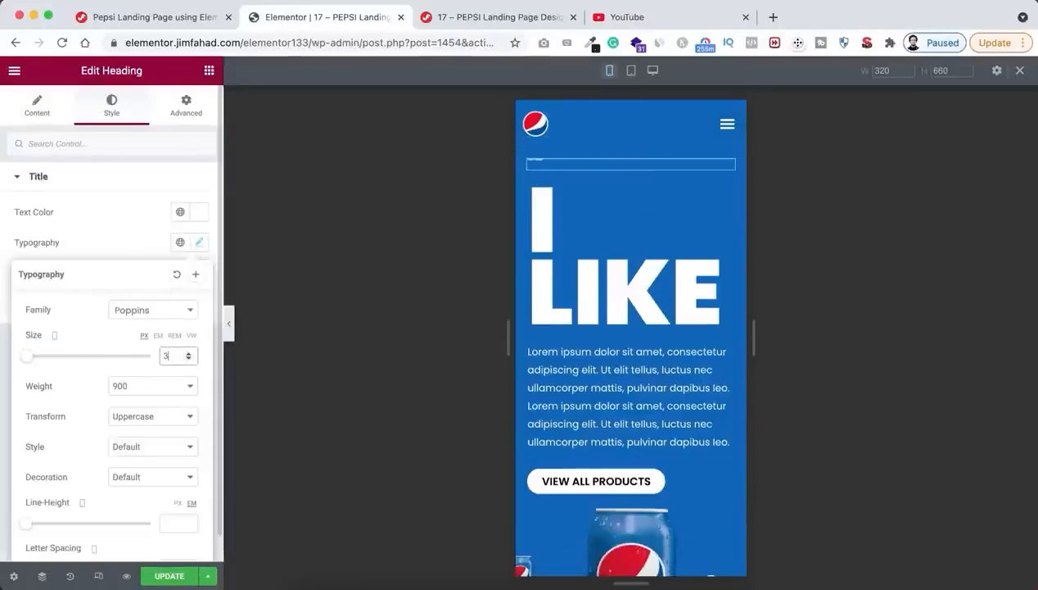
Set the mobile font size of the "I Like" heading to 95 px.
left_click(611, 301)
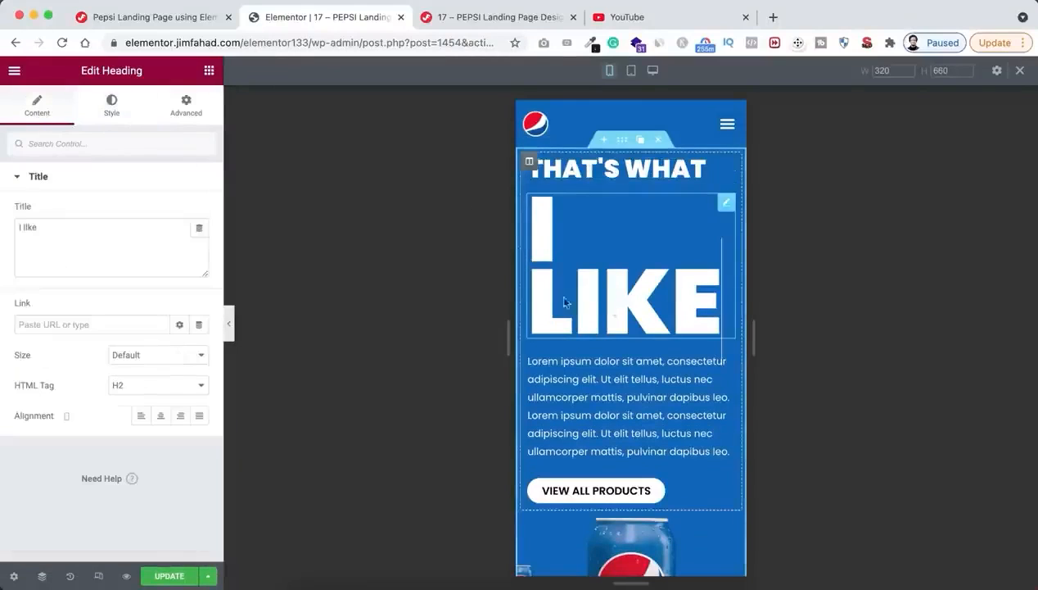
left_click(111, 104)
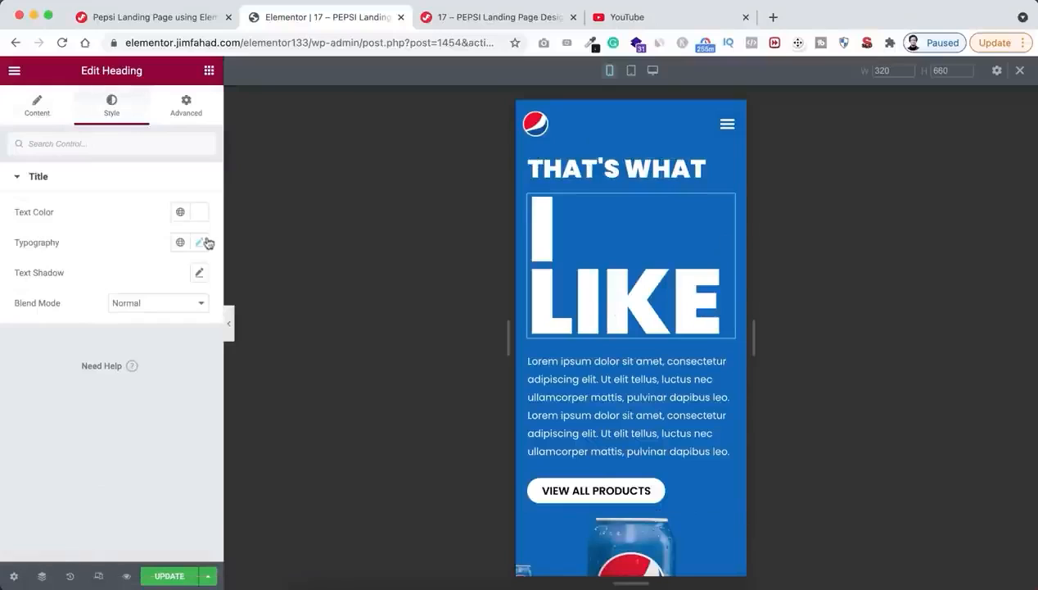
left_click(201, 241)
double_click(172, 355)
type("90")
key("BackSpace")
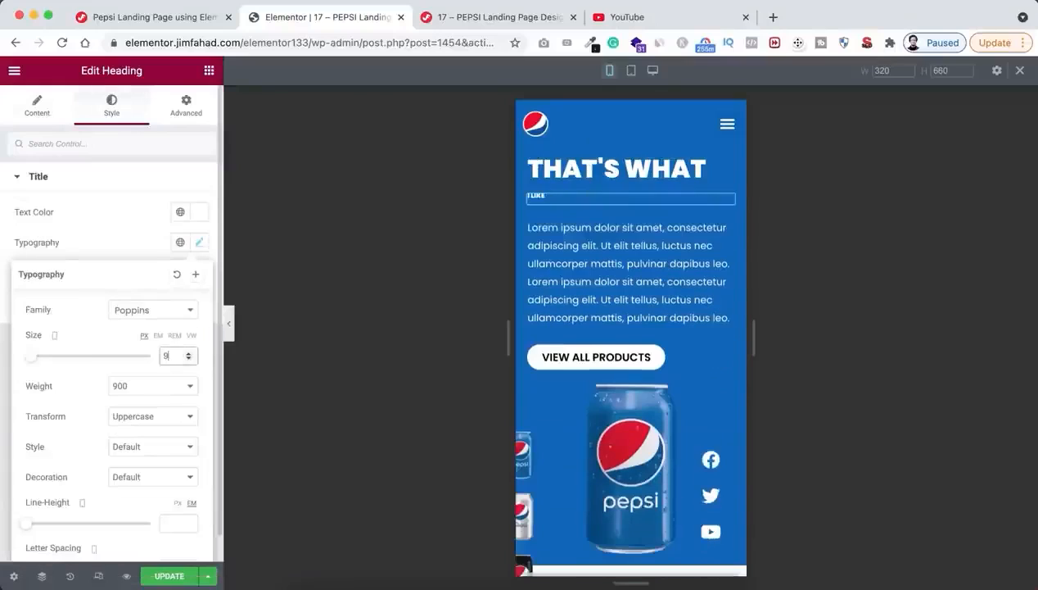
type("5")
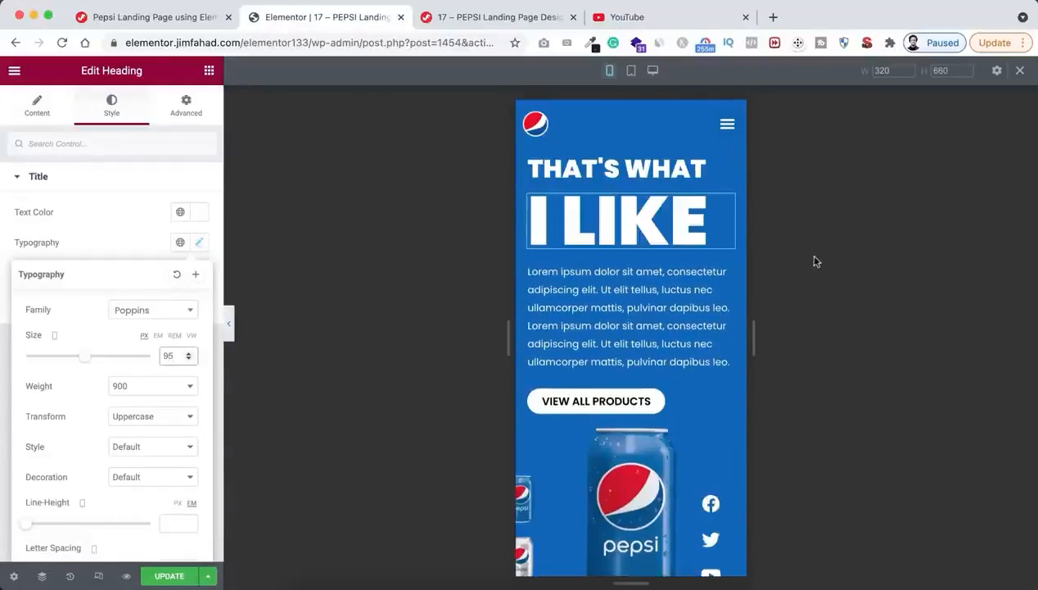
scroll(655, 327, "down", 3)
scroll(651, 361, "up", 3)
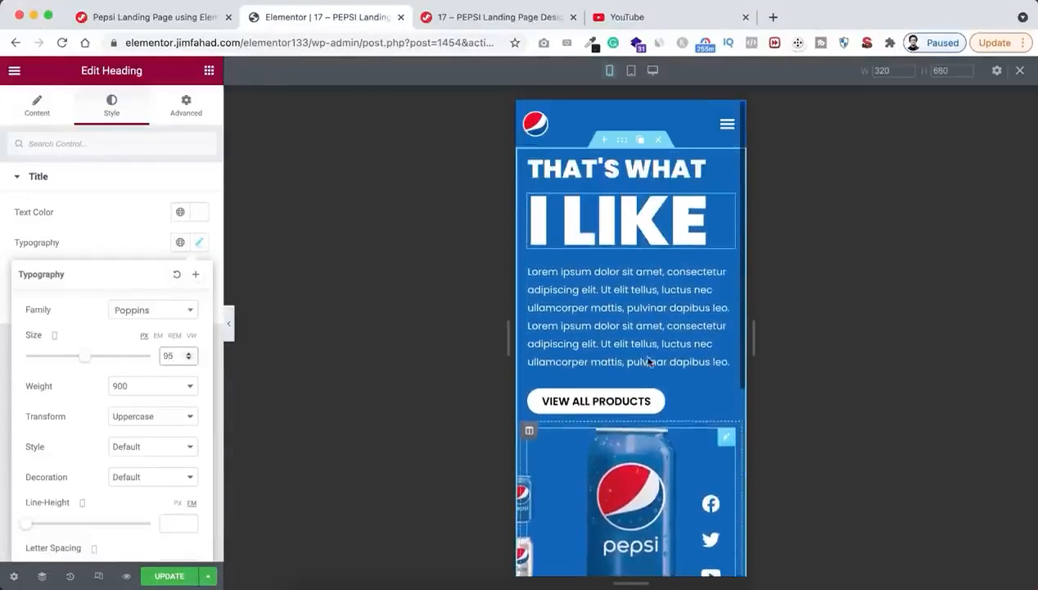
Try unlinked mobile padding of 10 px top and 10 px bottom on the hero section.
left_click(622, 143)
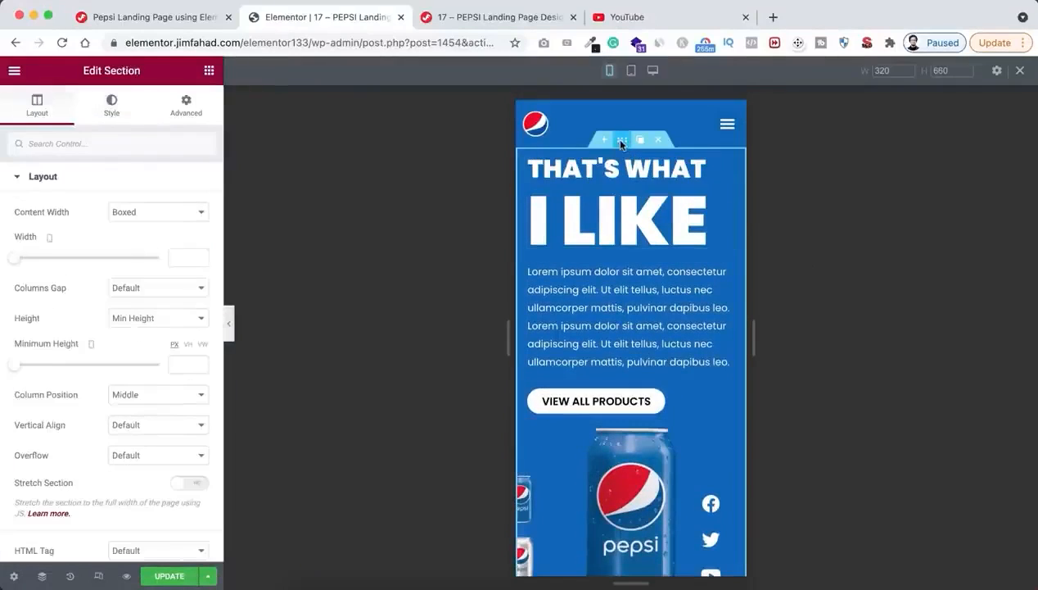
left_click(186, 112)
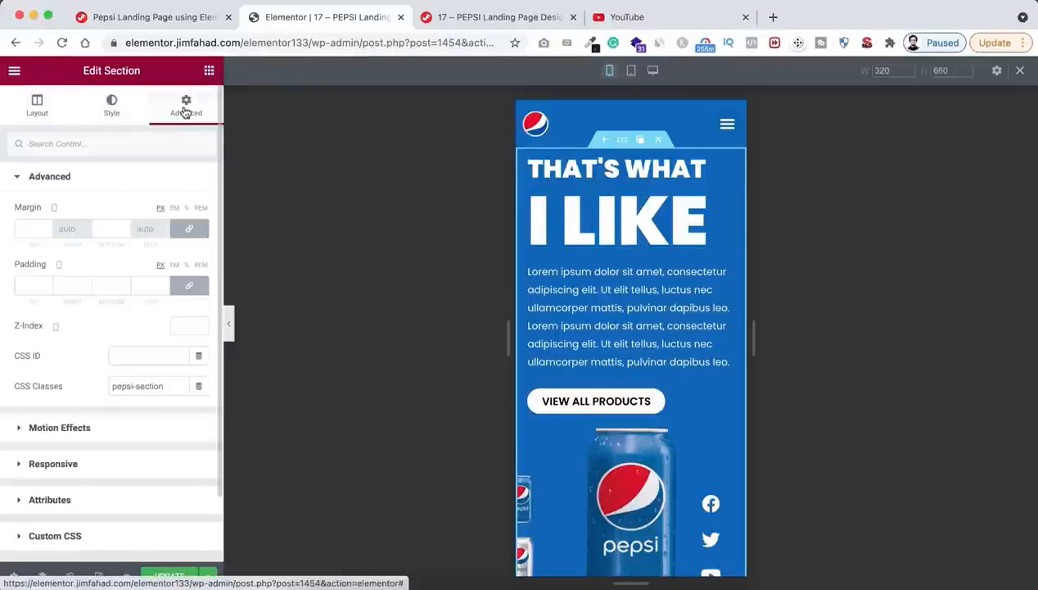
left_click(189, 287)
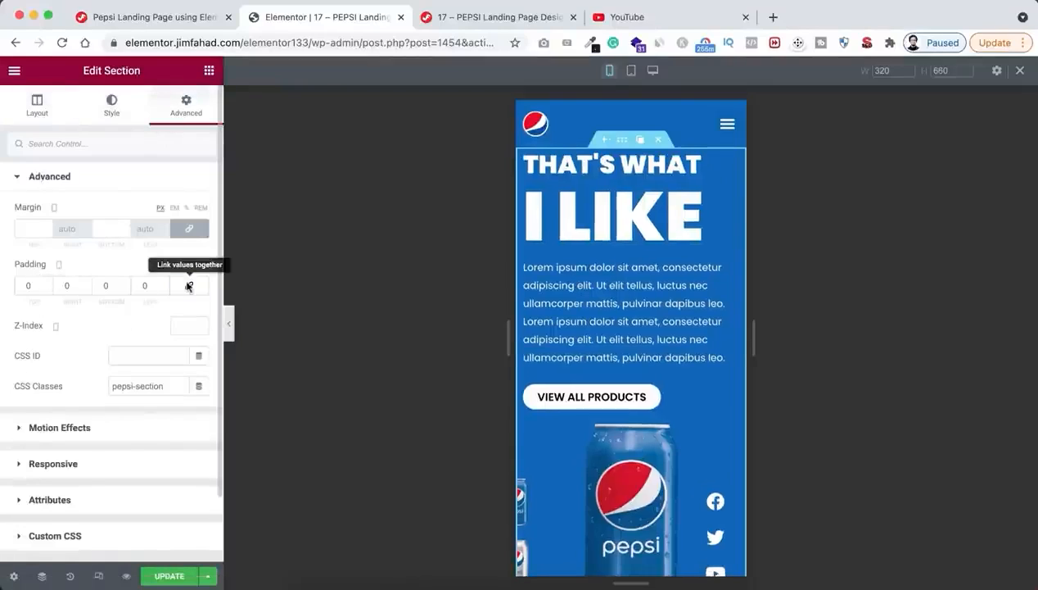
left_click(27, 285)
type("10")
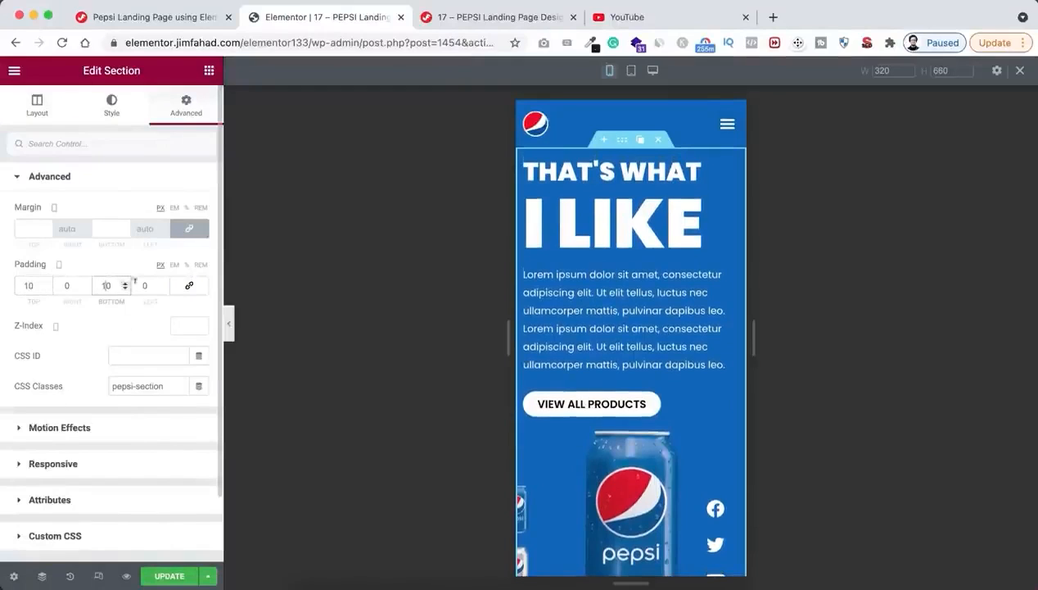
left_click(189, 286)
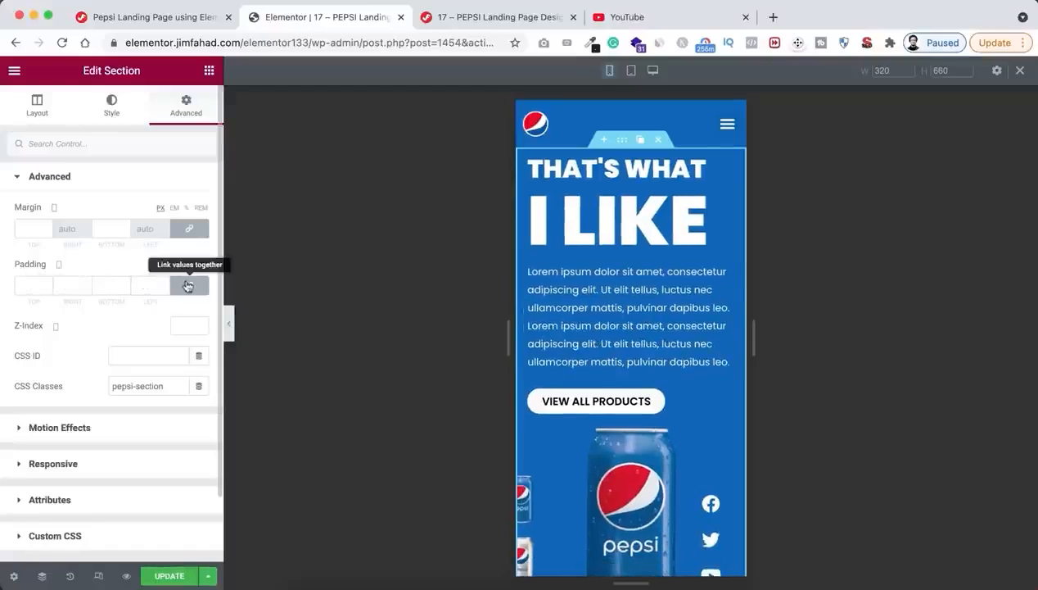
Set the hero section's mobile padding to 10% top and bottom and 2% right and left.
left_click(189, 285)
left_click(27, 284)
type("10")
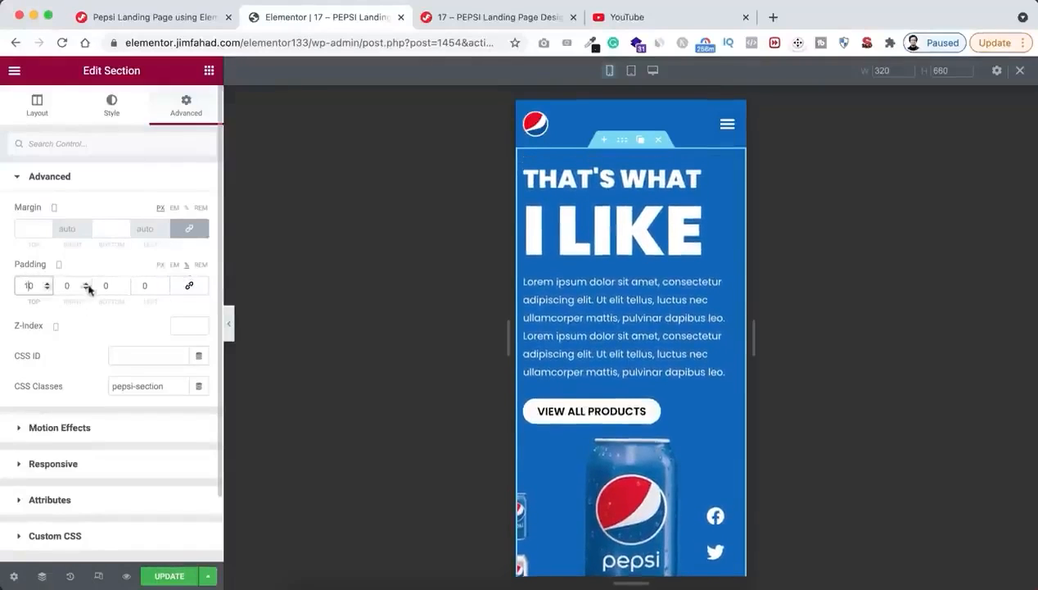
left_click(104, 284)
type("1")
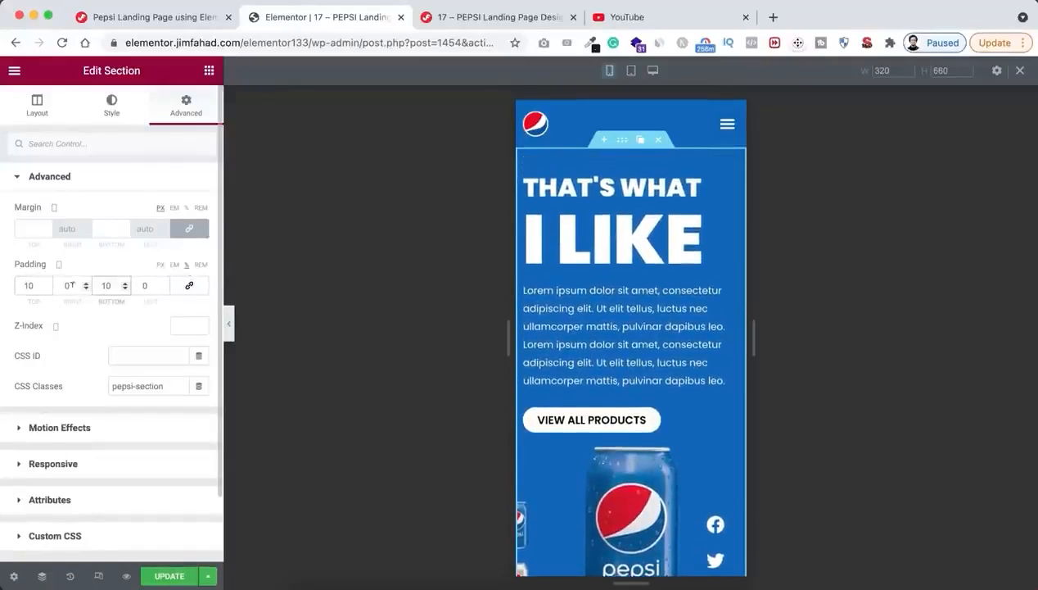
left_click(73, 284)
type("2")
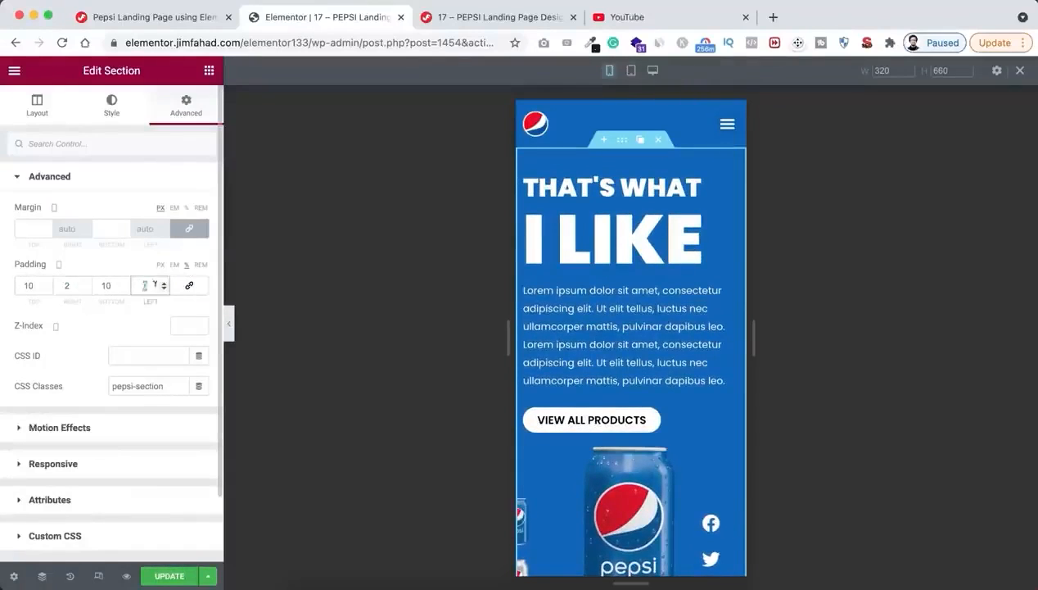
left_click(145, 285)
type("2")
scroll(575, 306, "down", 2)
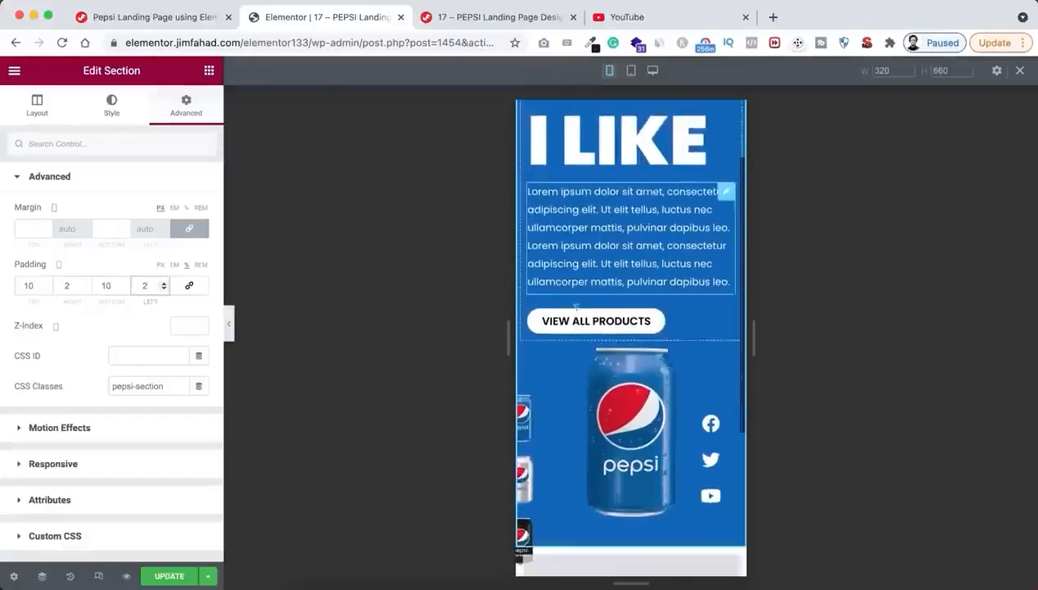
scroll(578, 319, "up", 3)
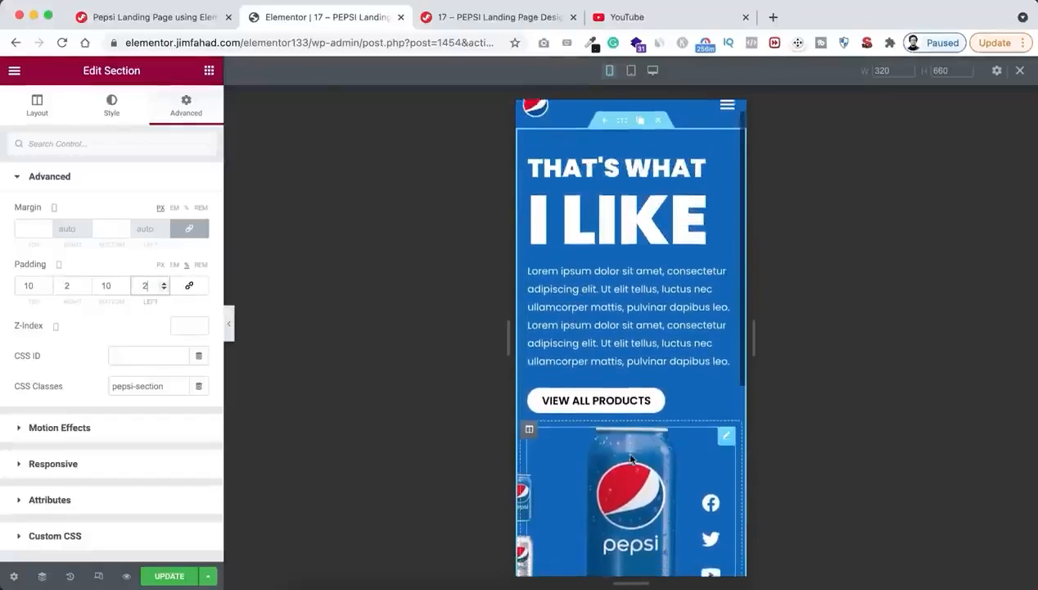
Open the Navigator and select the inner section that holds the can thumbnails.
scroll(630, 459, "down", 2)
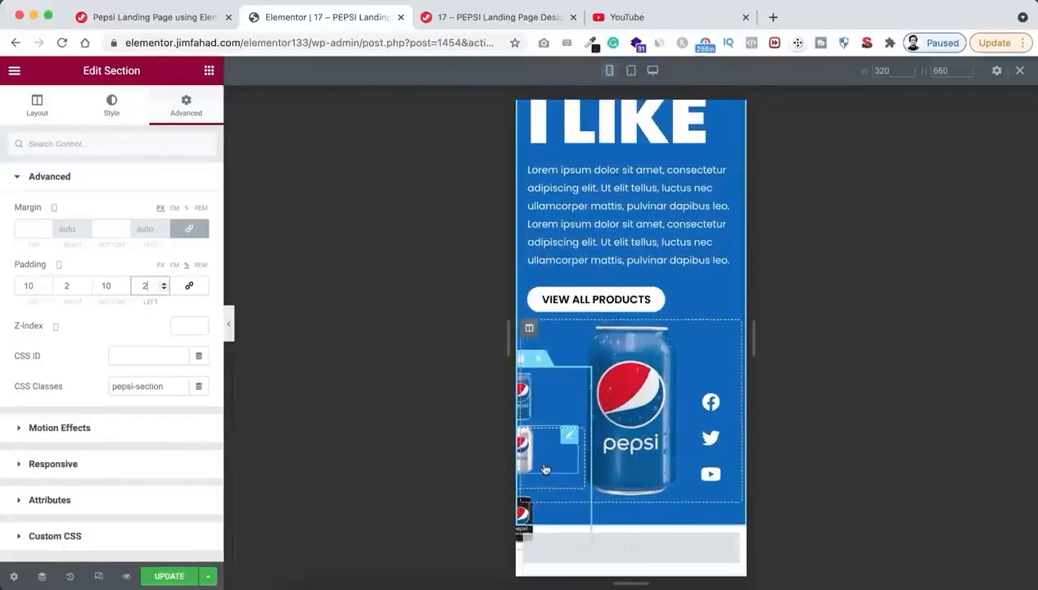
left_click(533, 392)
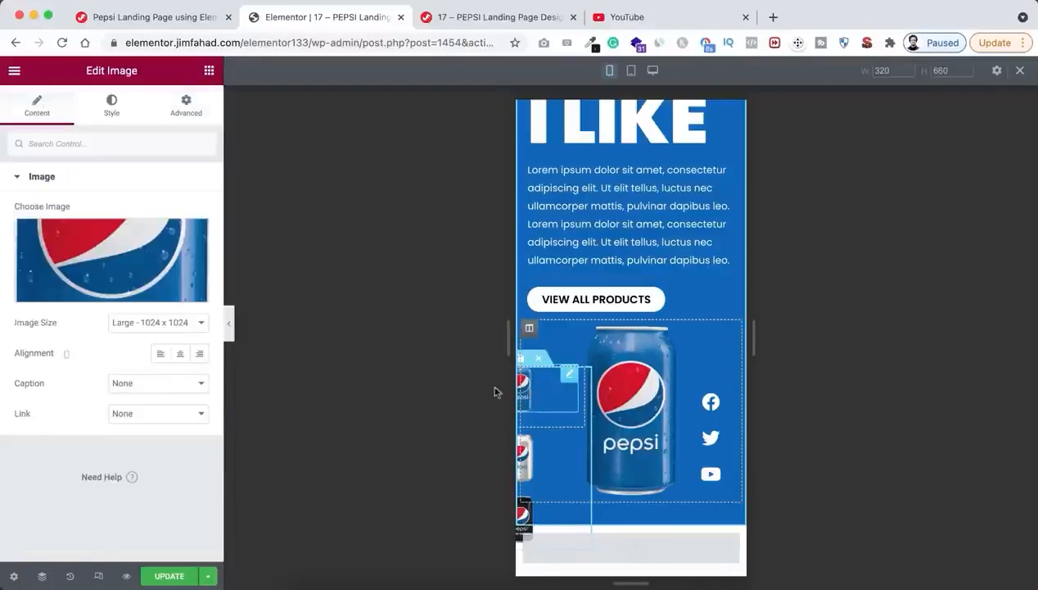
left_click(41, 578)
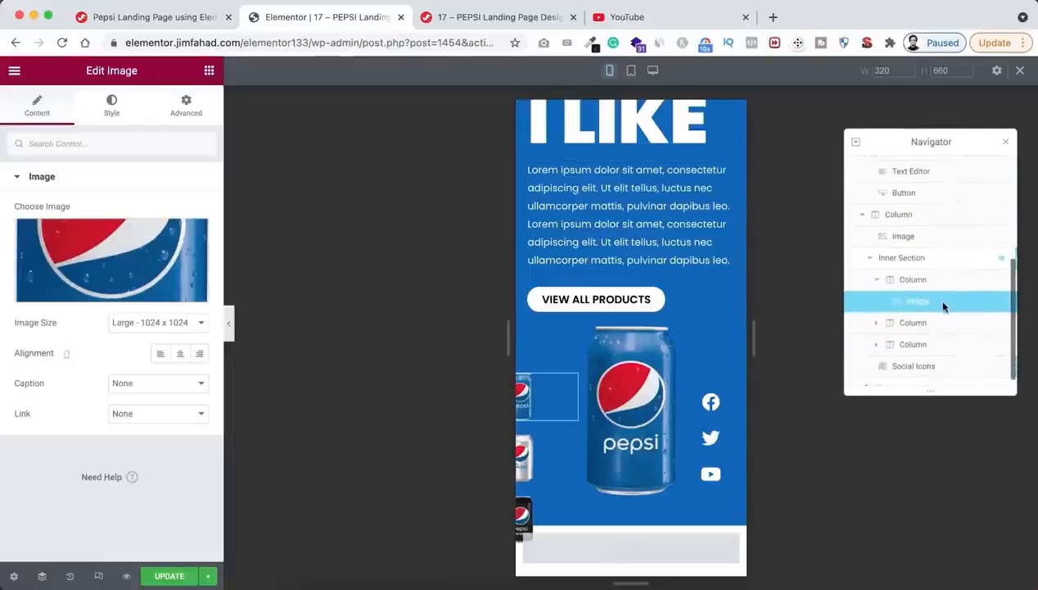
left_click(903, 259)
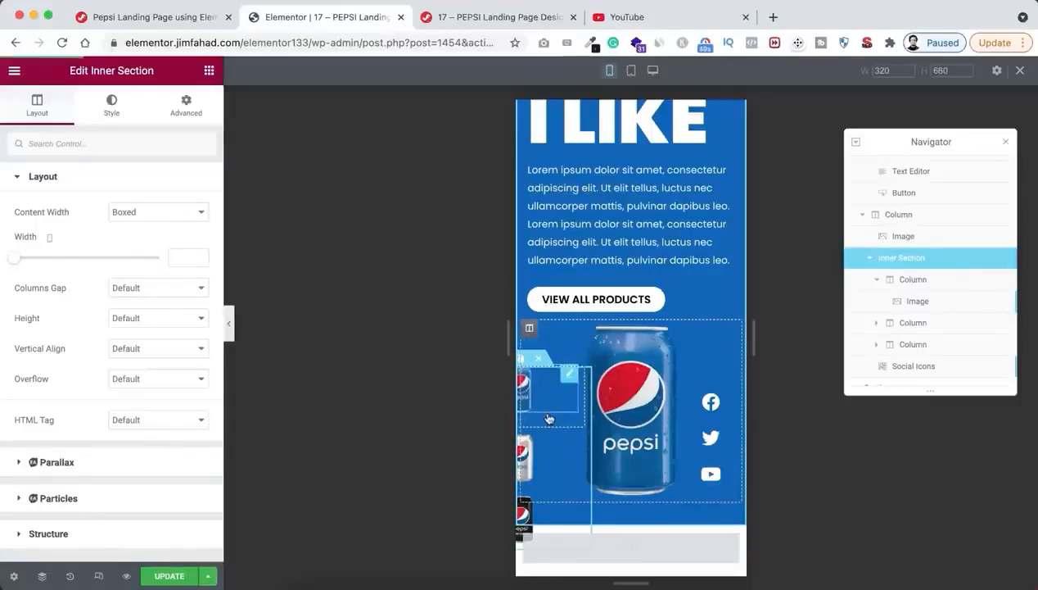
Switch to the tutorial page and copy the Thumbnail Media Query CSS code.
left_click(173, 18)
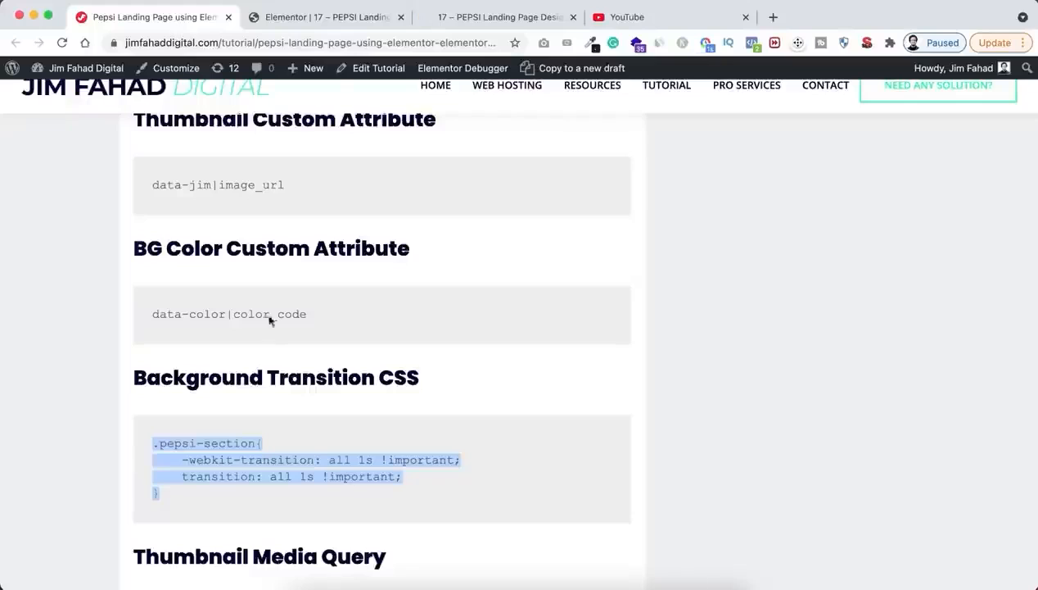
scroll(262, 447, "down", 5)
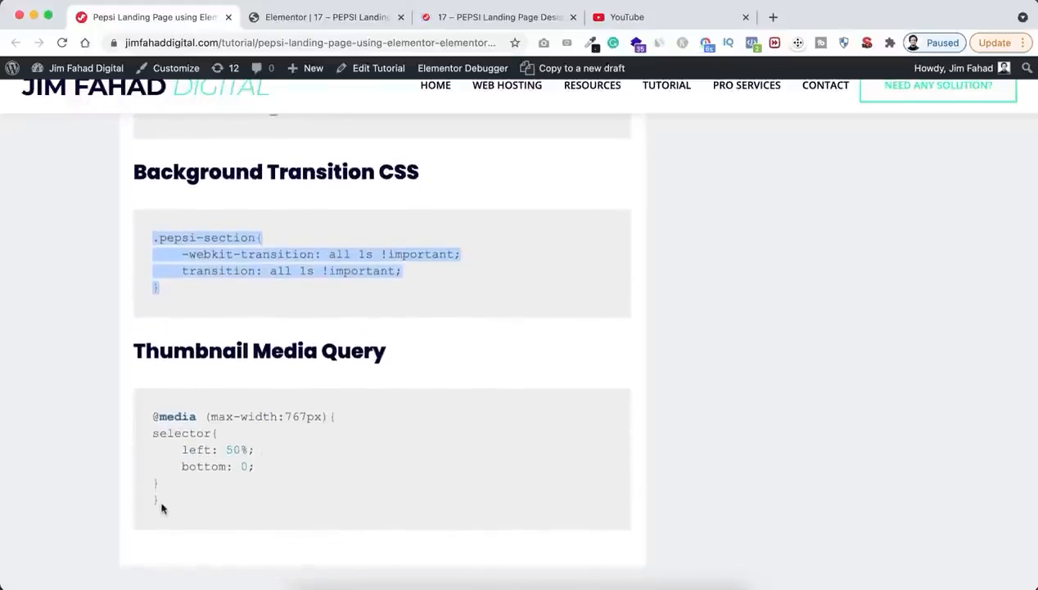
left_click_drag(162, 508, 152, 415)
key("super+c")
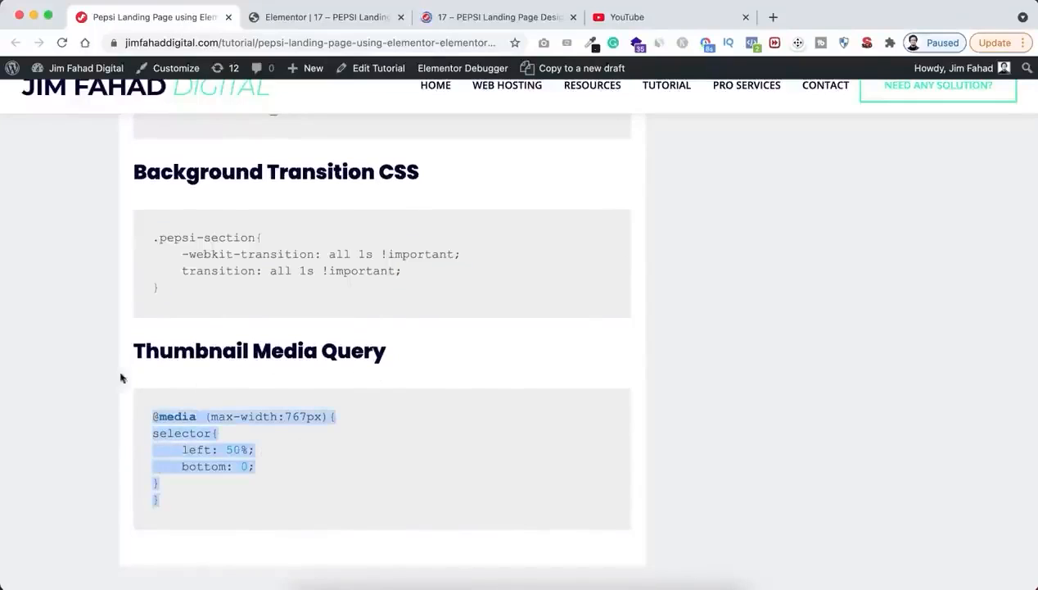
Back in the Elementor editor, paste the 767px media query below the existing custom CSS of the thumbnails' inner section.
left_click(319, 16)
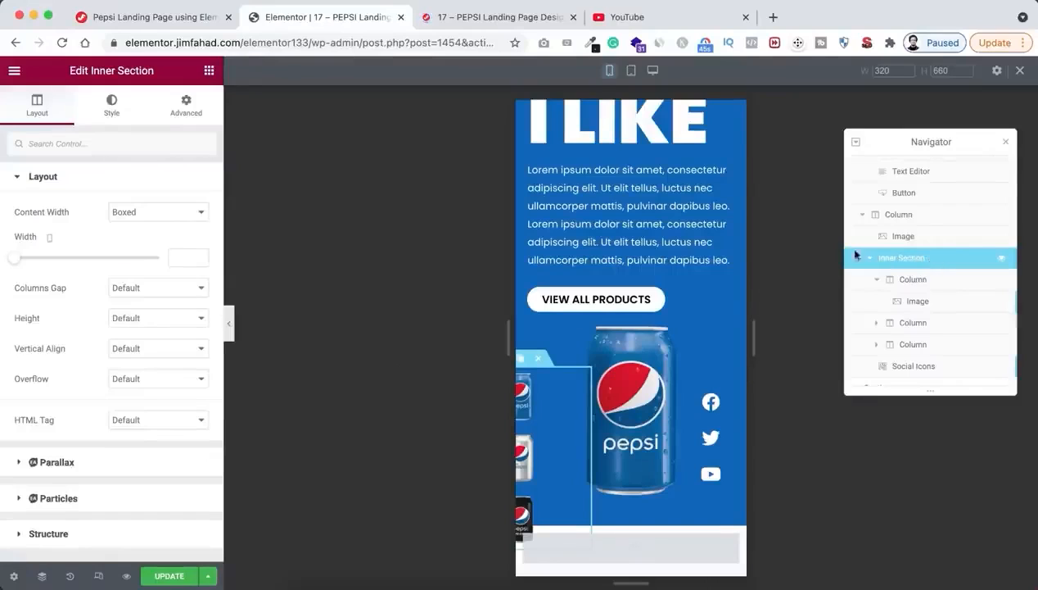
left_click(186, 105)
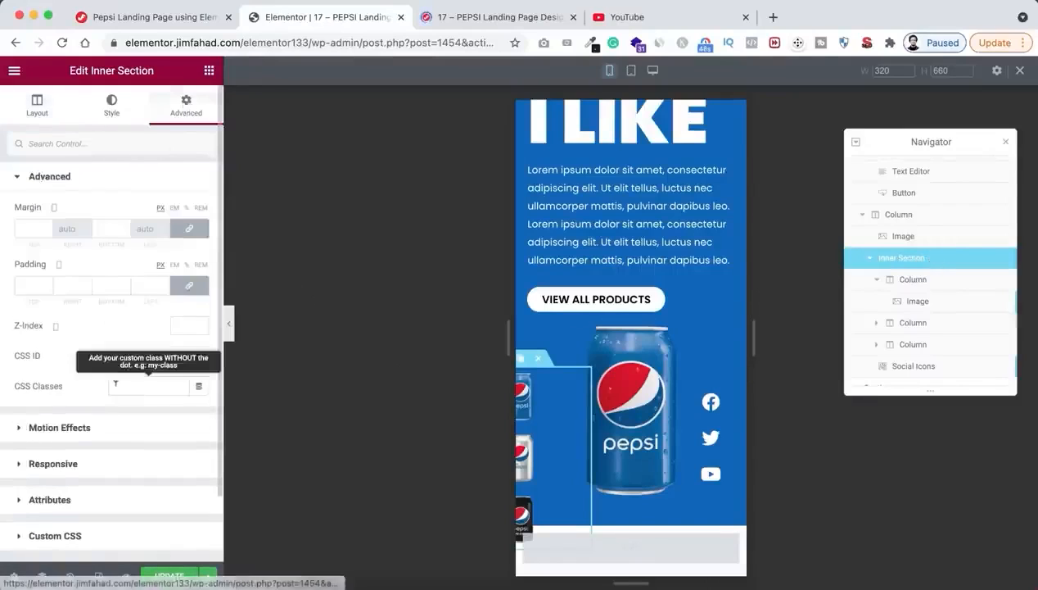
scroll(112, 385, "down", 3)
left_click(69, 460)
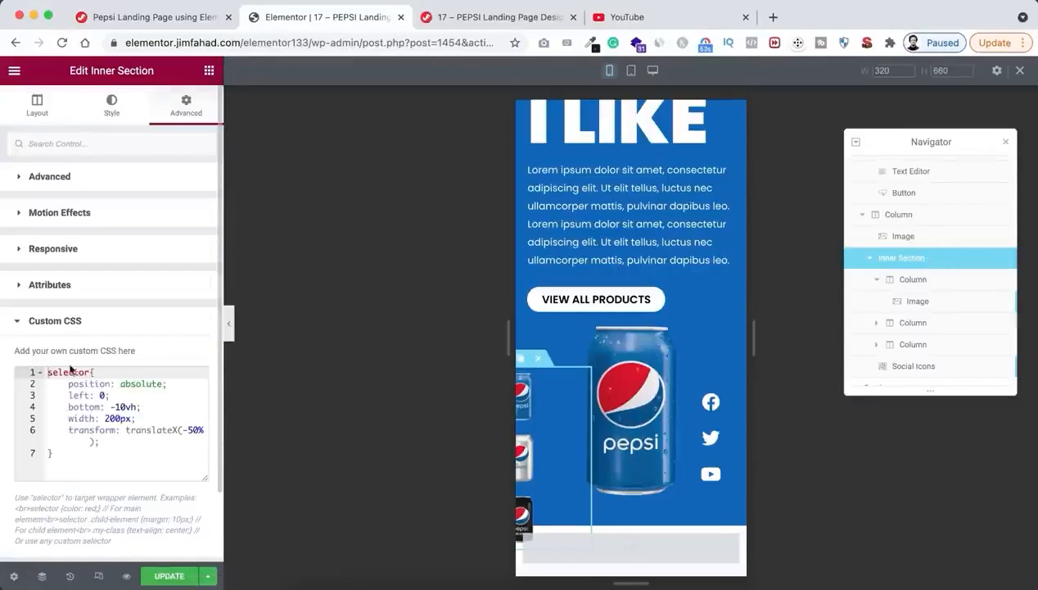
left_click(68, 455)
key("Return")
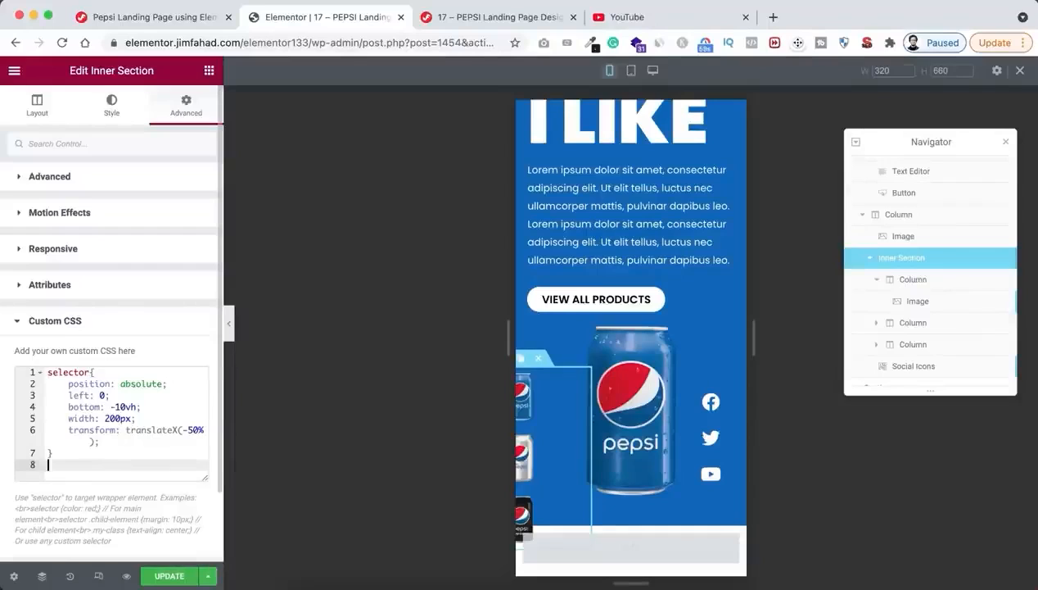
key("super+v")
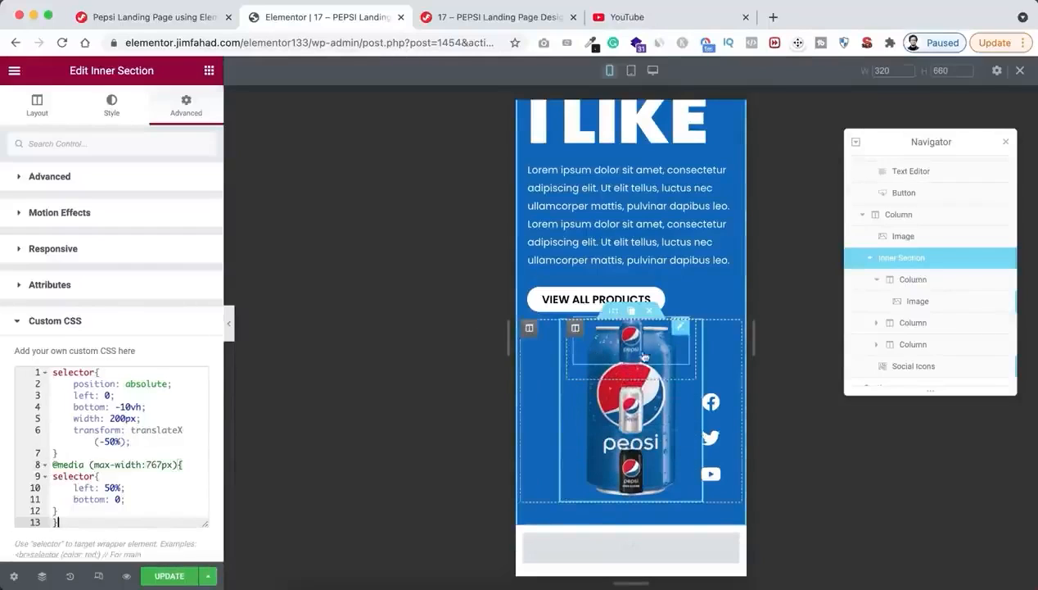
Set the mobile width of each of the three thumbnail columns to 33%.
left_click(576, 329)
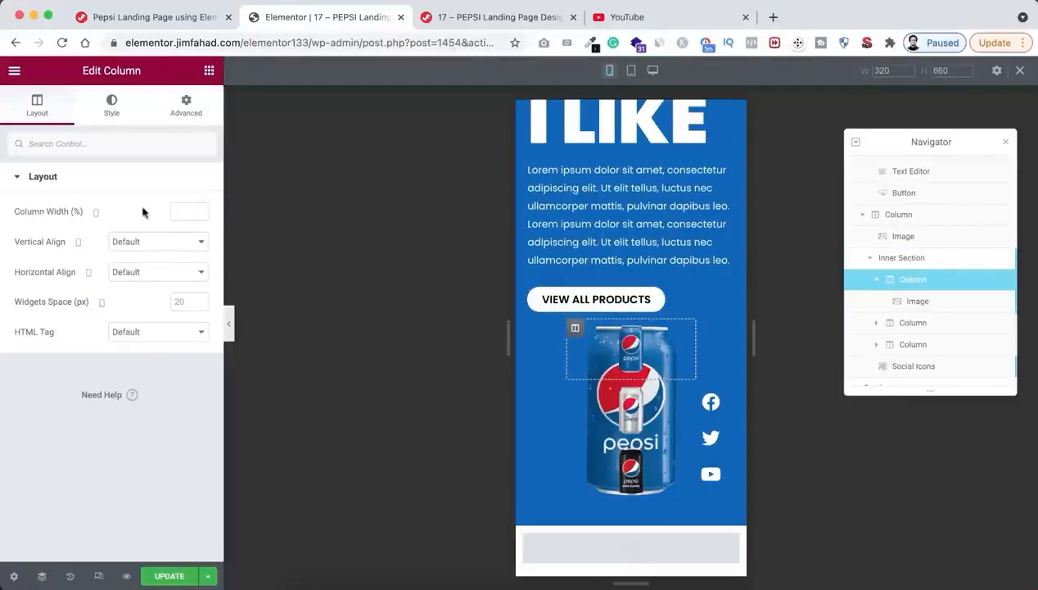
type("33")
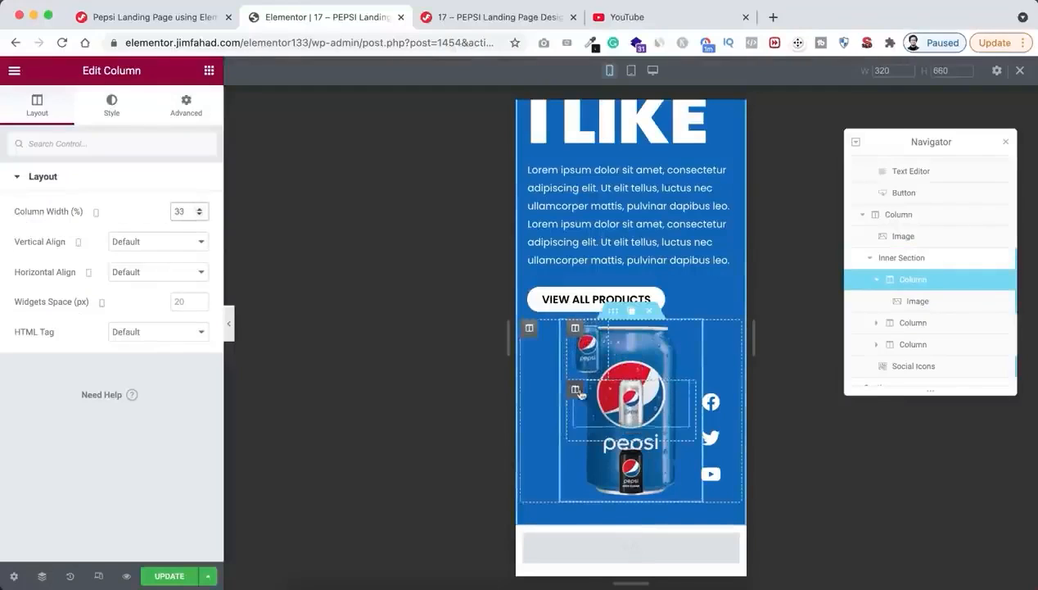
left_click(576, 391)
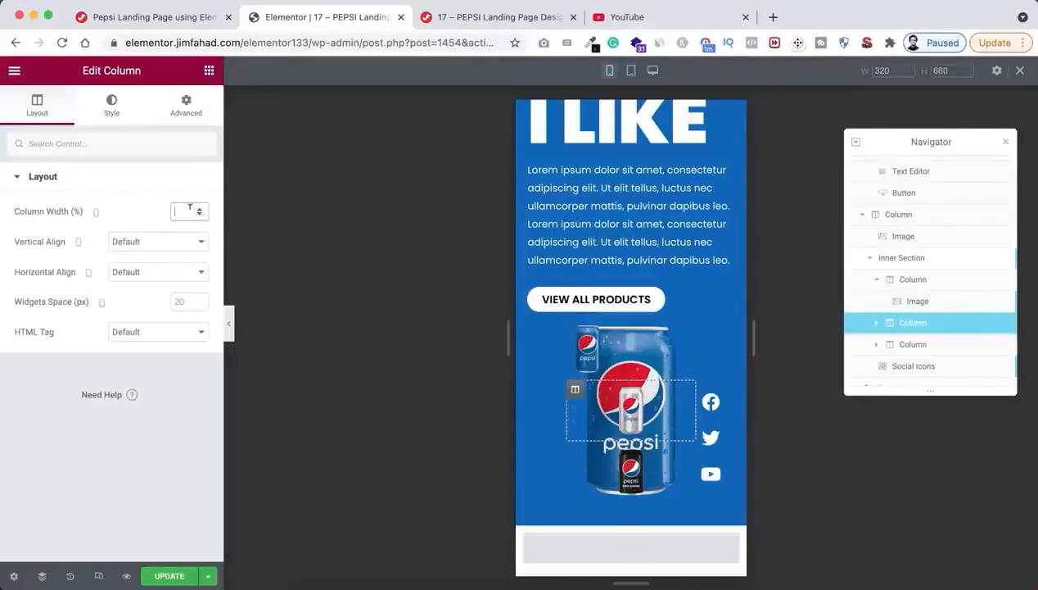
type("33")
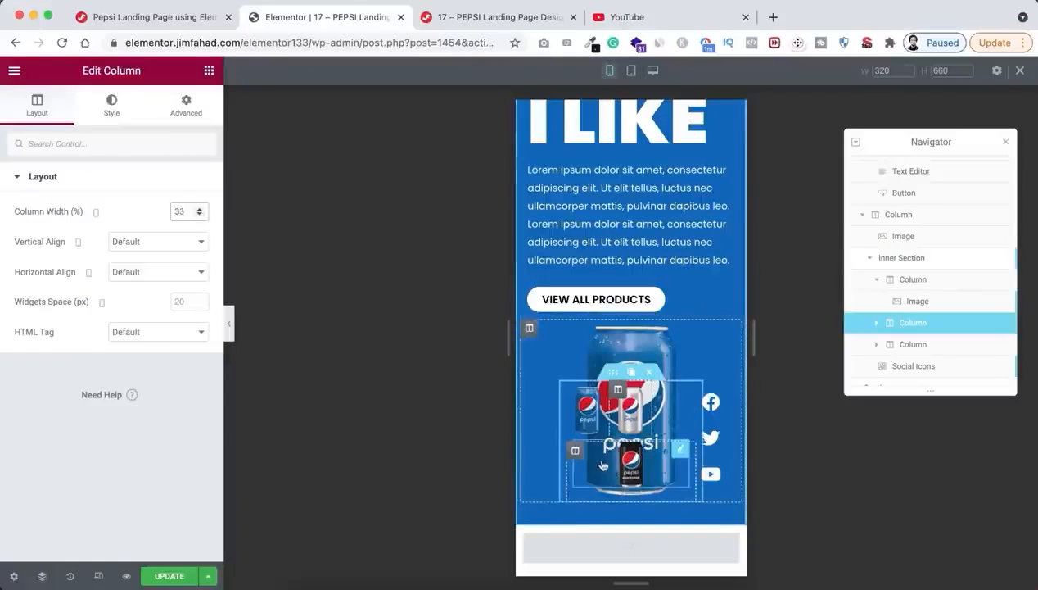
left_click(601, 465)
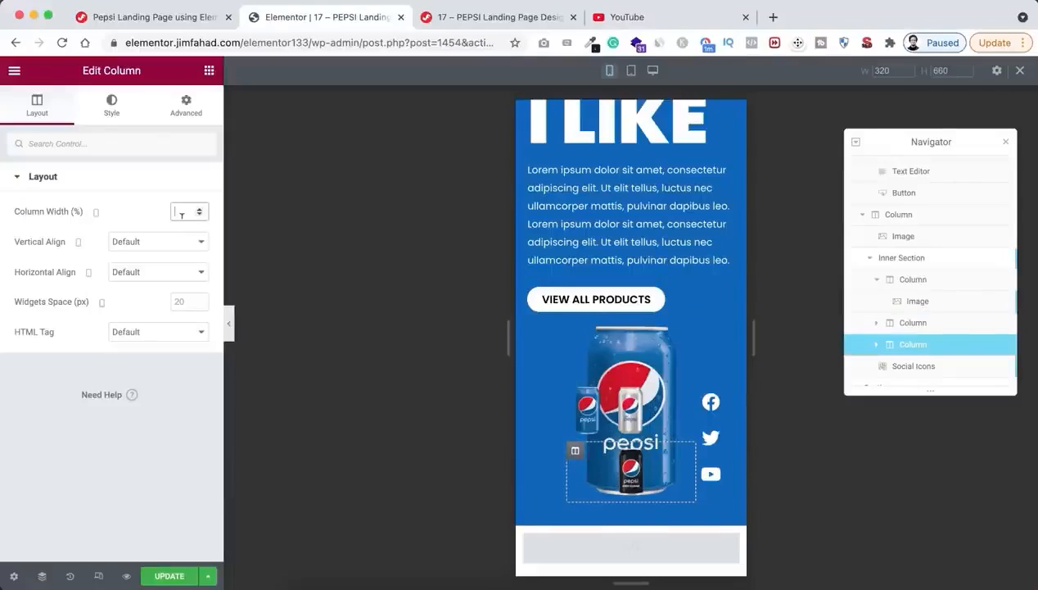
type("33")
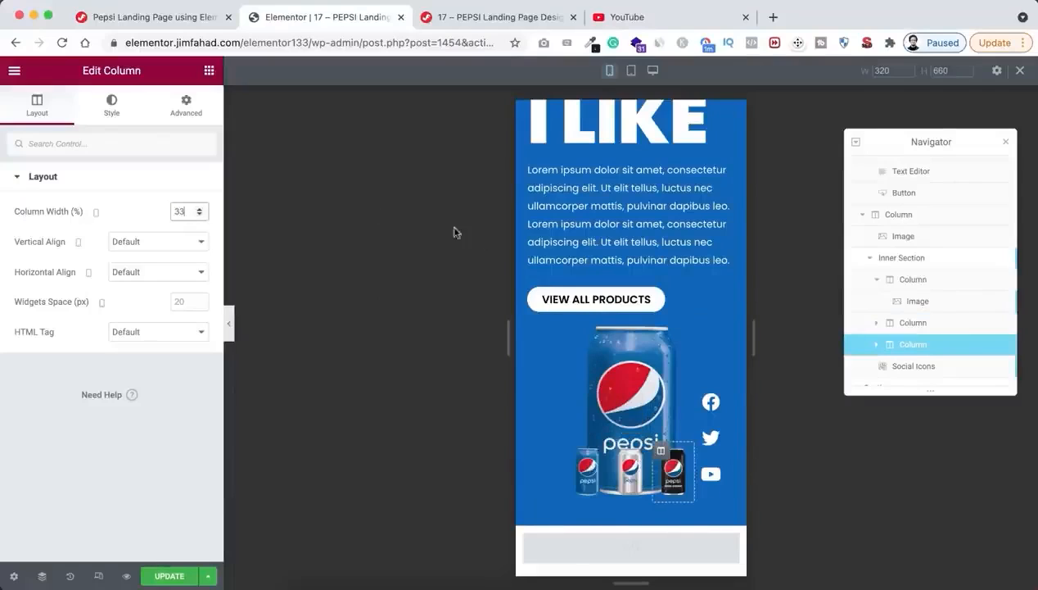
Unlink the large can image's mobile margins and set the top margin to 40 px and the bottom margin to 100 px.
left_click(645, 369)
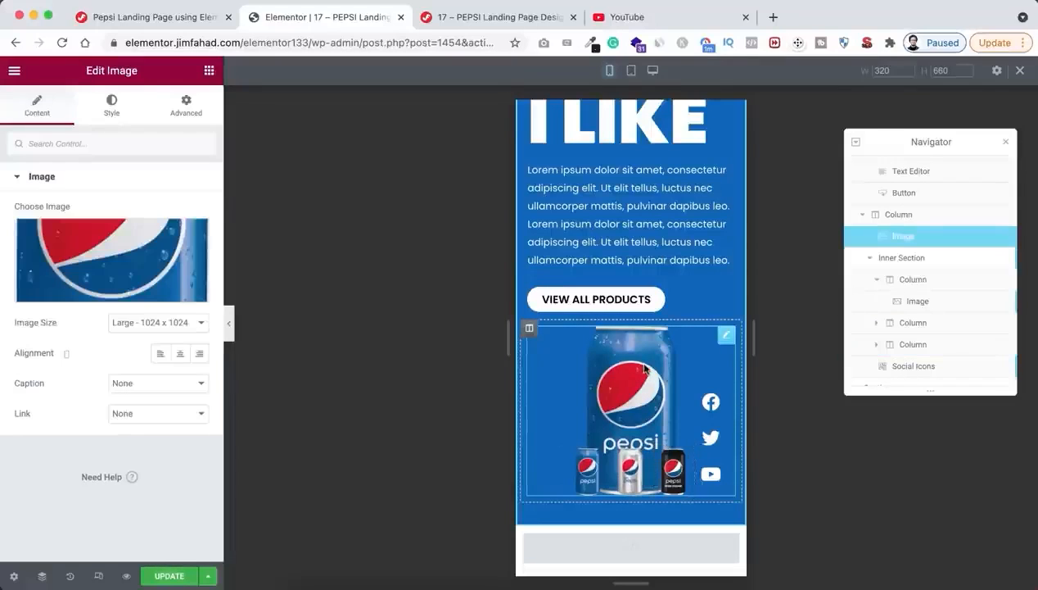
left_click(188, 104)
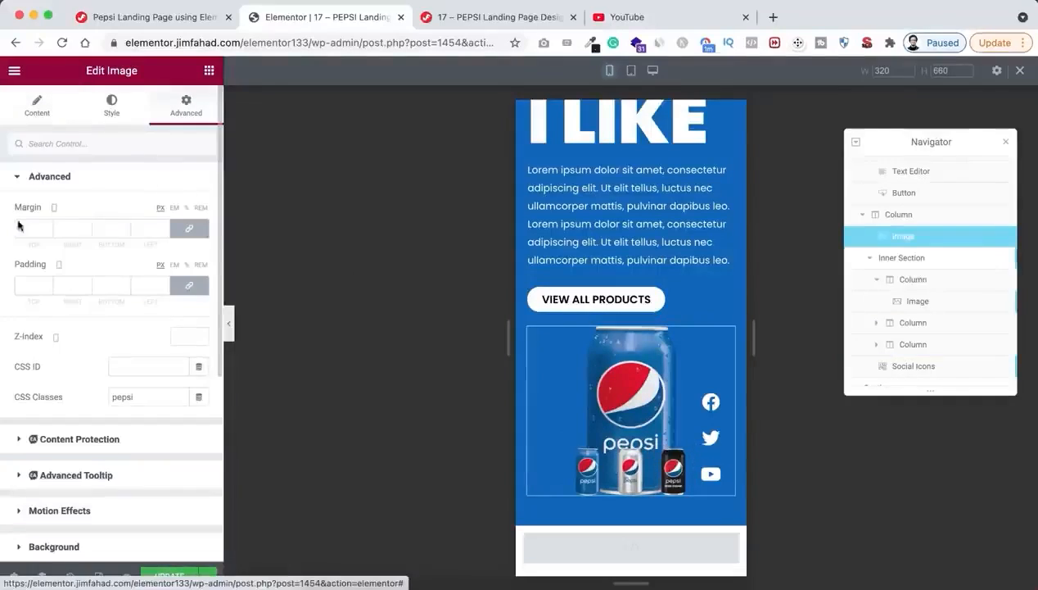
left_click(190, 231)
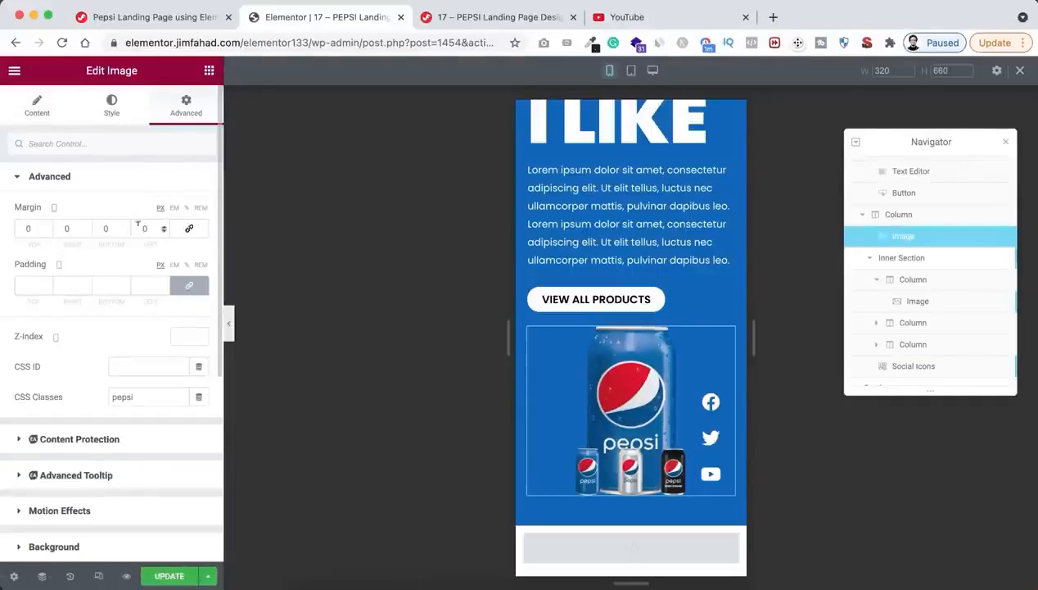
left_click(24, 227)
type("40")
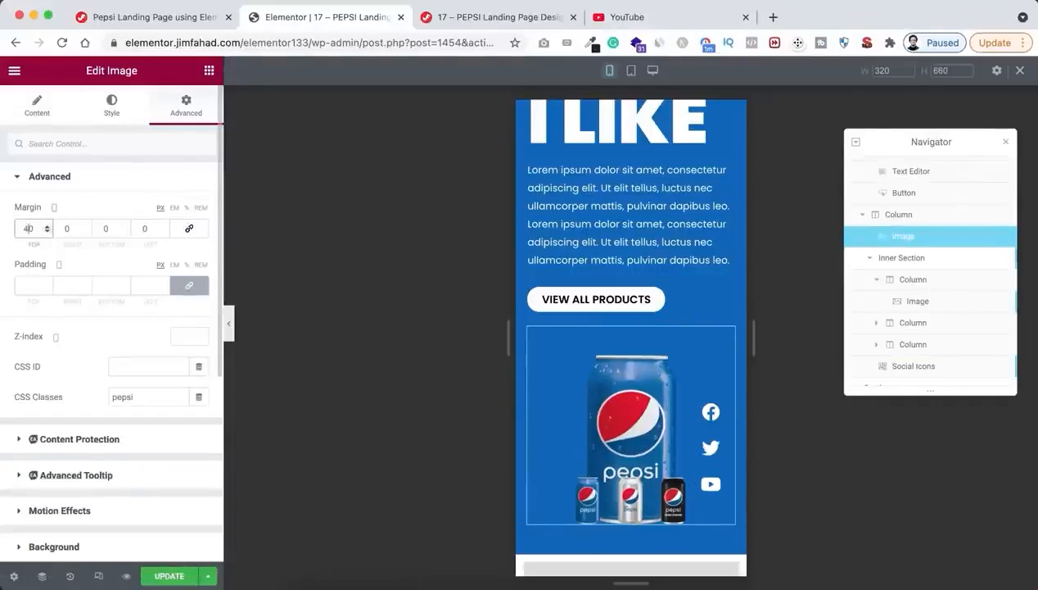
left_click(106, 228)
type("10")
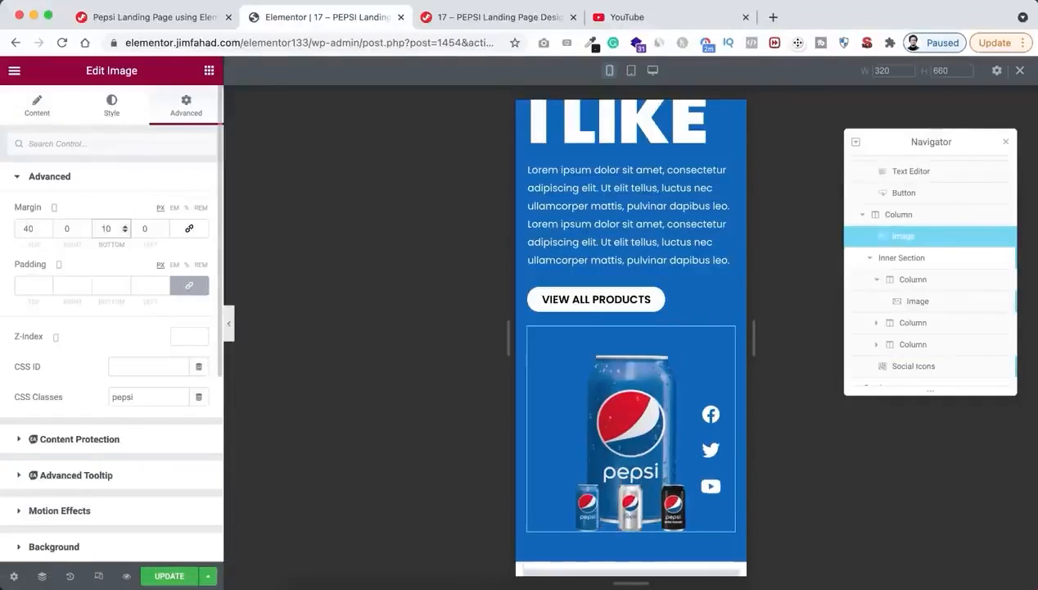
type("0")
Set the vertical offset of the absolutely positioned social icons to 96 px for mobile.
scroll(592, 348, "down", 2)
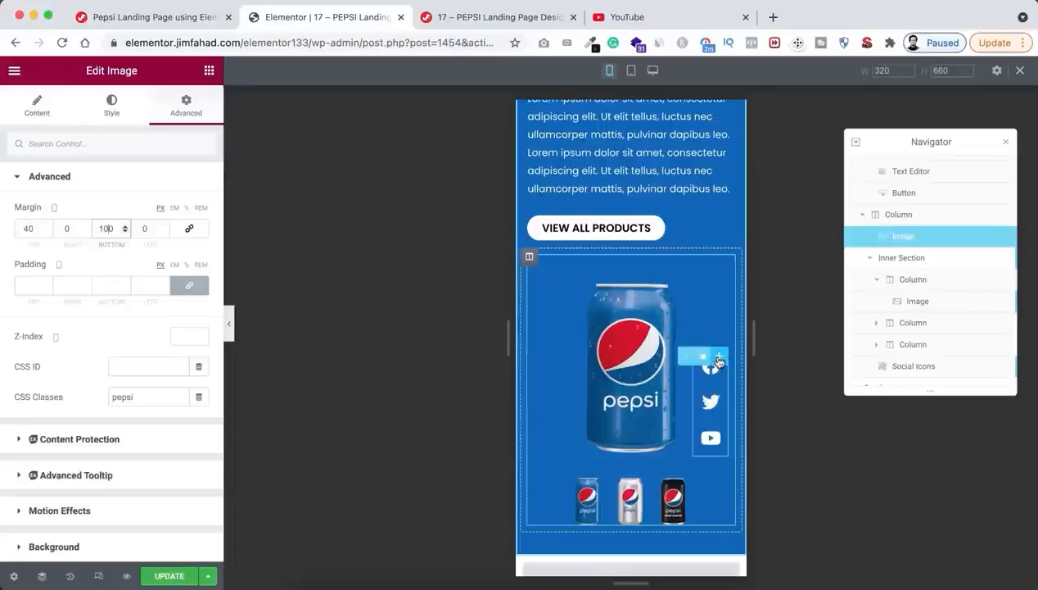
left_click(718, 360)
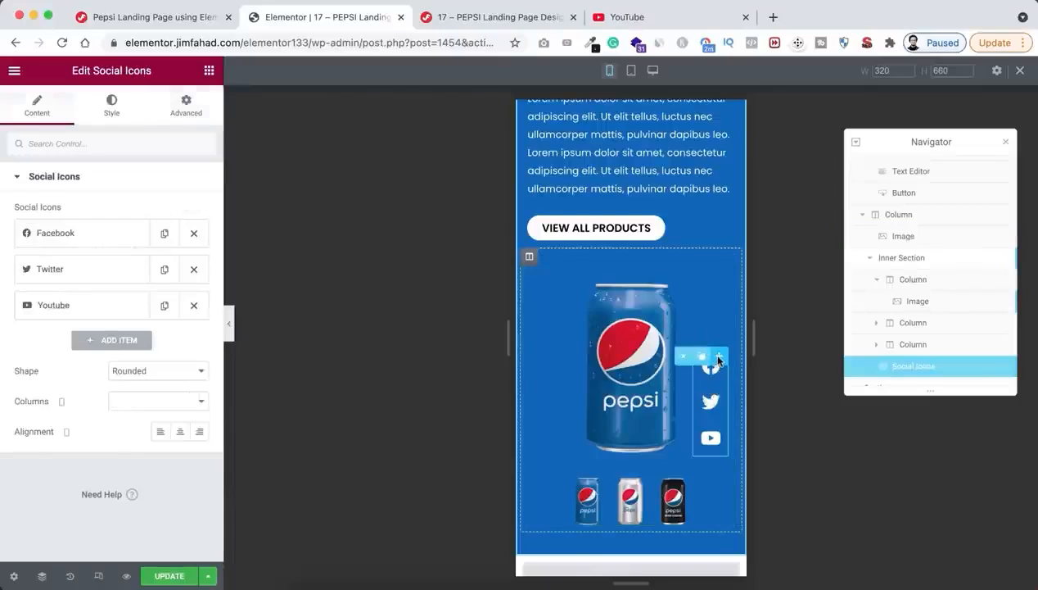
left_click(187, 115)
scroll(104, 427, "down", 5)
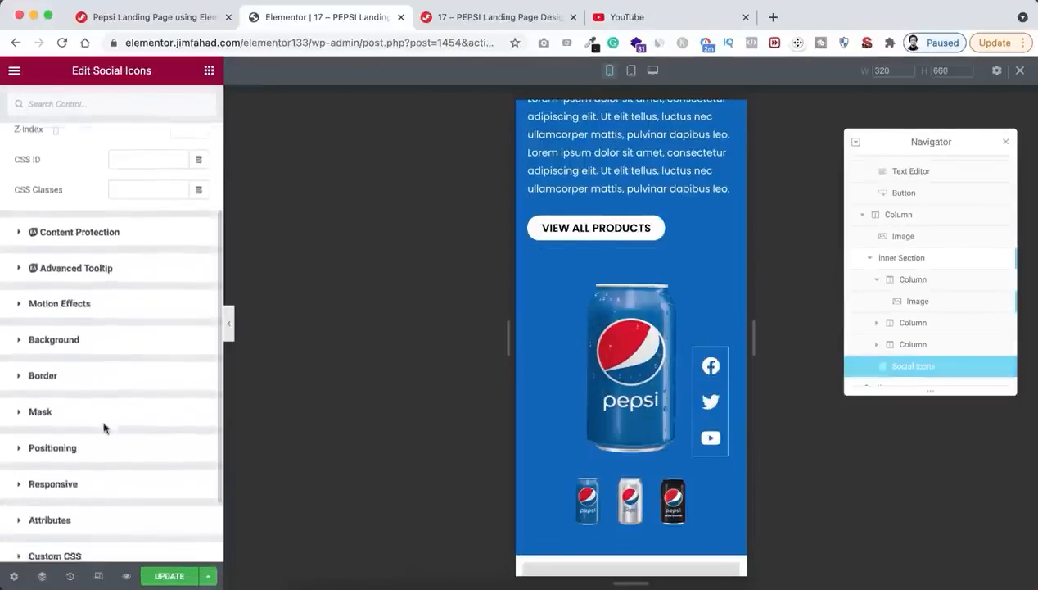
left_click(104, 430)
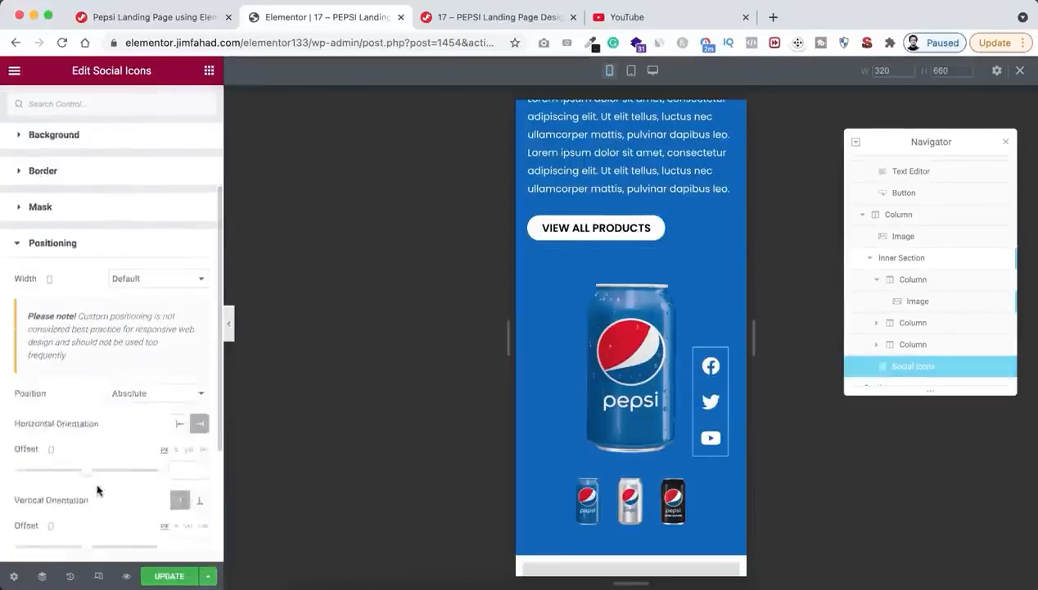
scroll(97, 490, "down", 4)
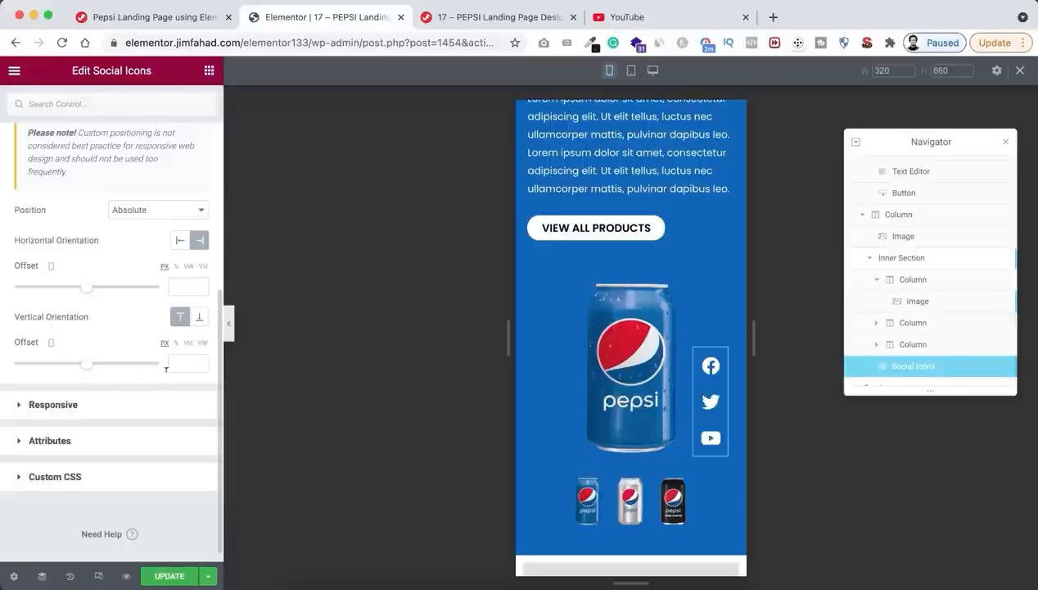
left_click(174, 362)
type("96")
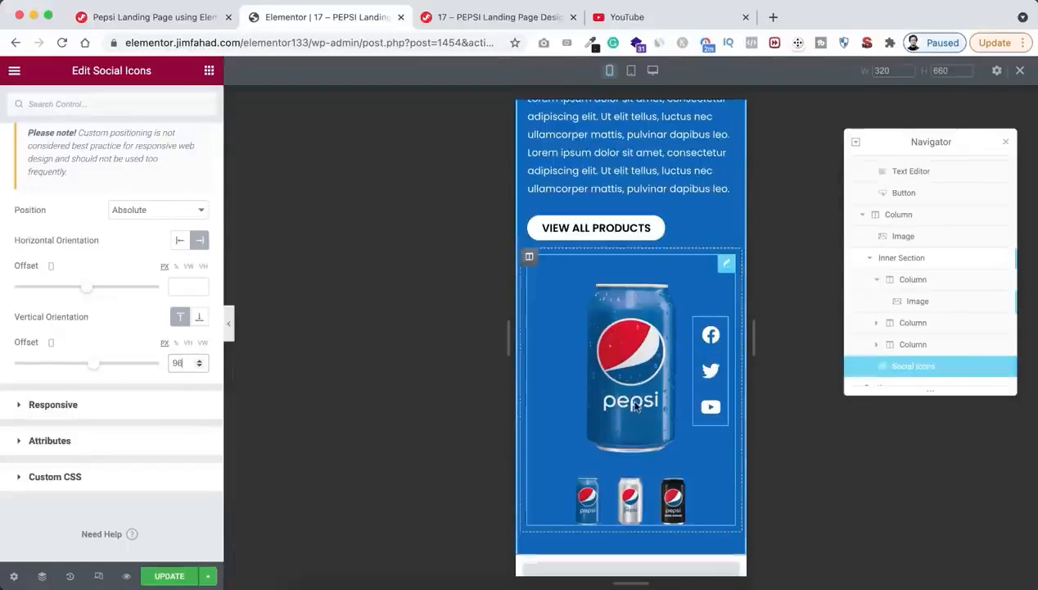
Close the Navigator and review the hero section's layout in the mobile and tablet views.
left_click(1006, 145)
scroll(660, 423, "down", 1)
scroll(660, 423, "up", 3)
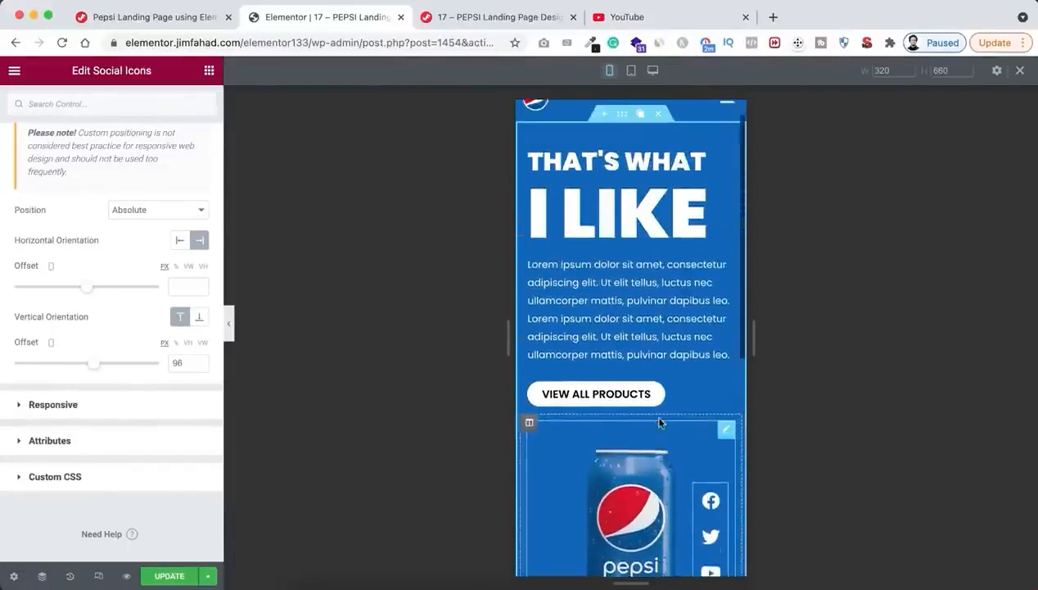
scroll(660, 422, "up", 1)
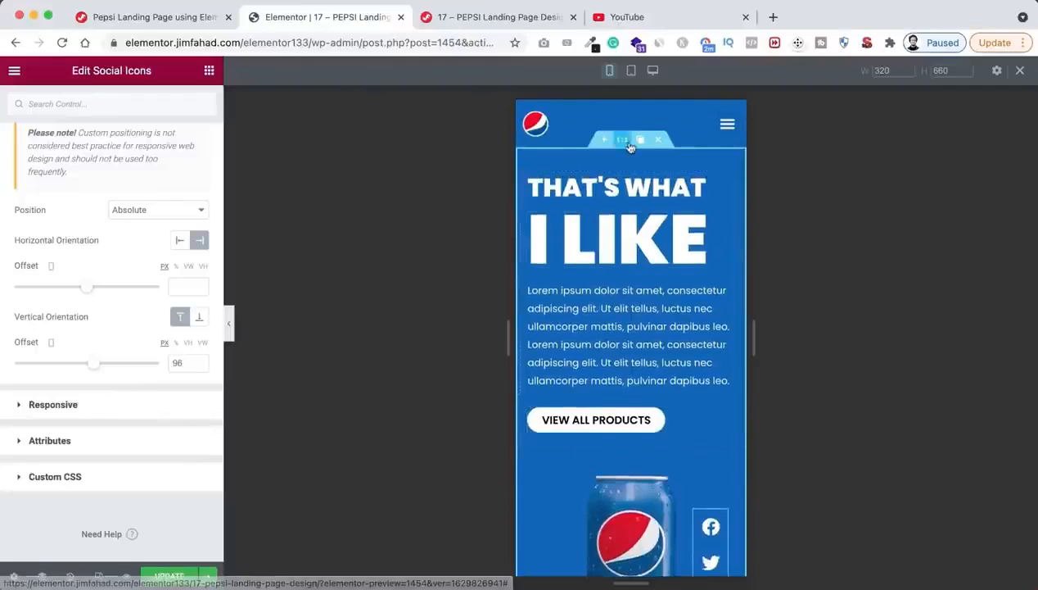
left_click(631, 71)
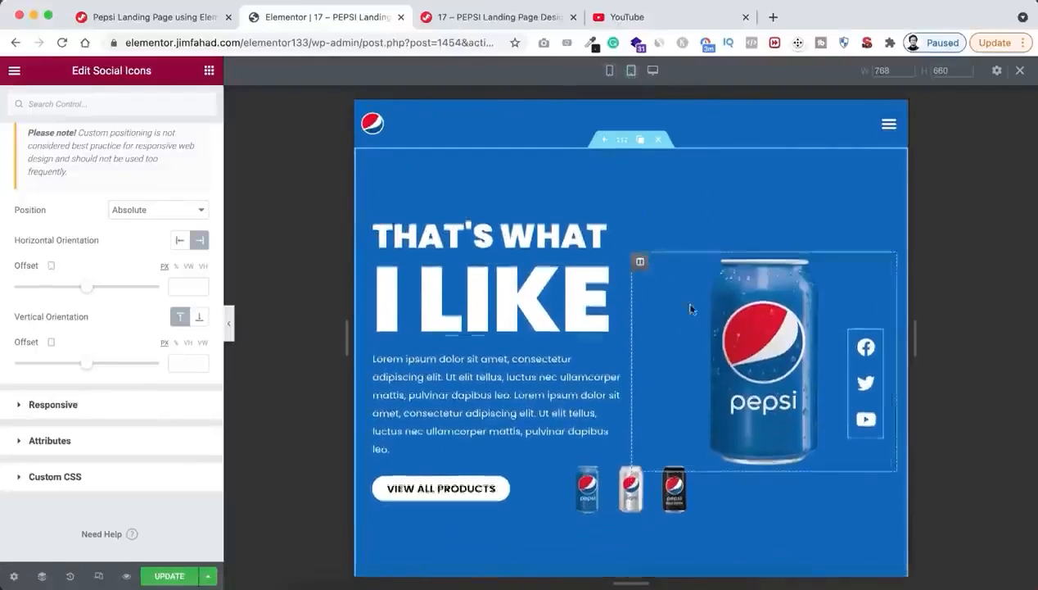
Return to the desktop view outside responsive mode and update the page.
left_click(653, 71)
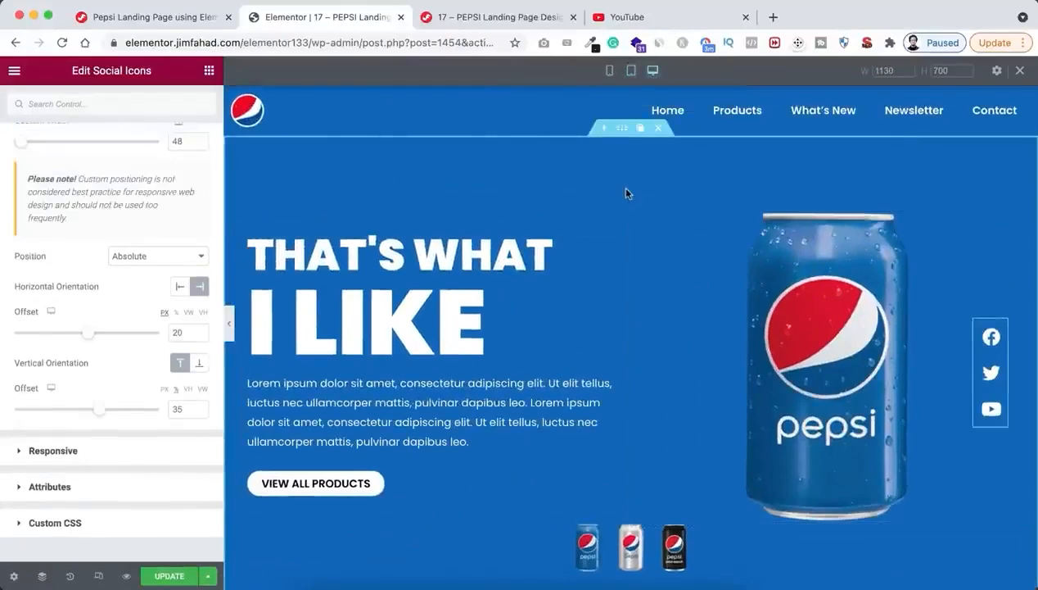
left_click(1019, 71)
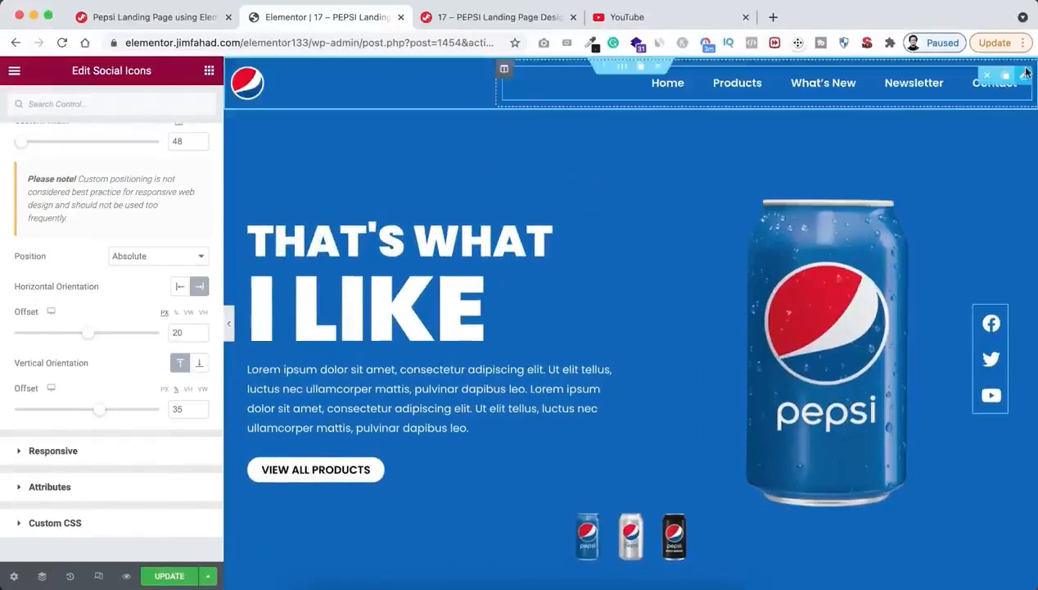
left_click(170, 576)
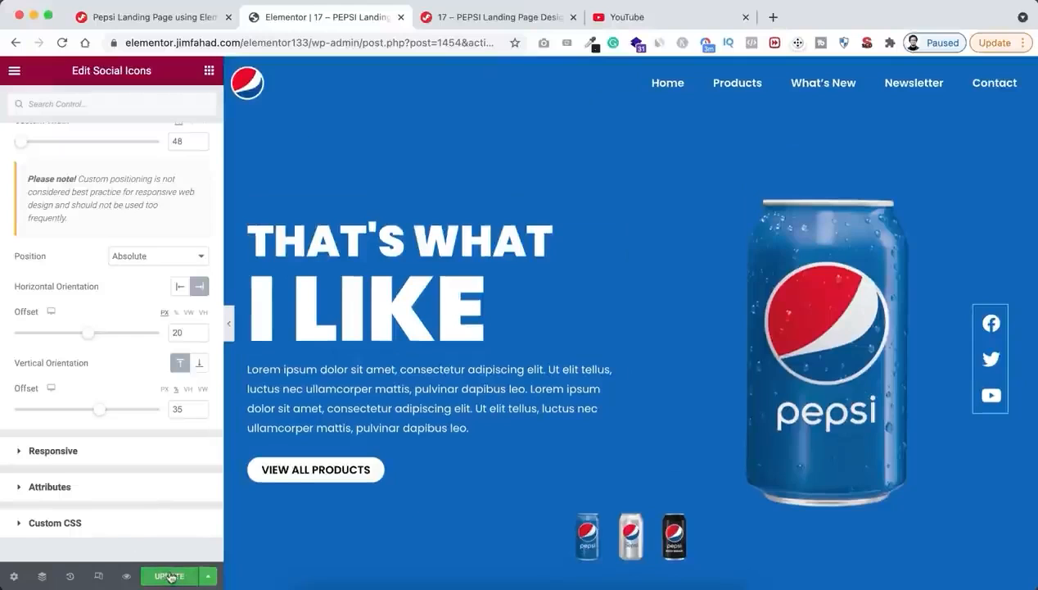